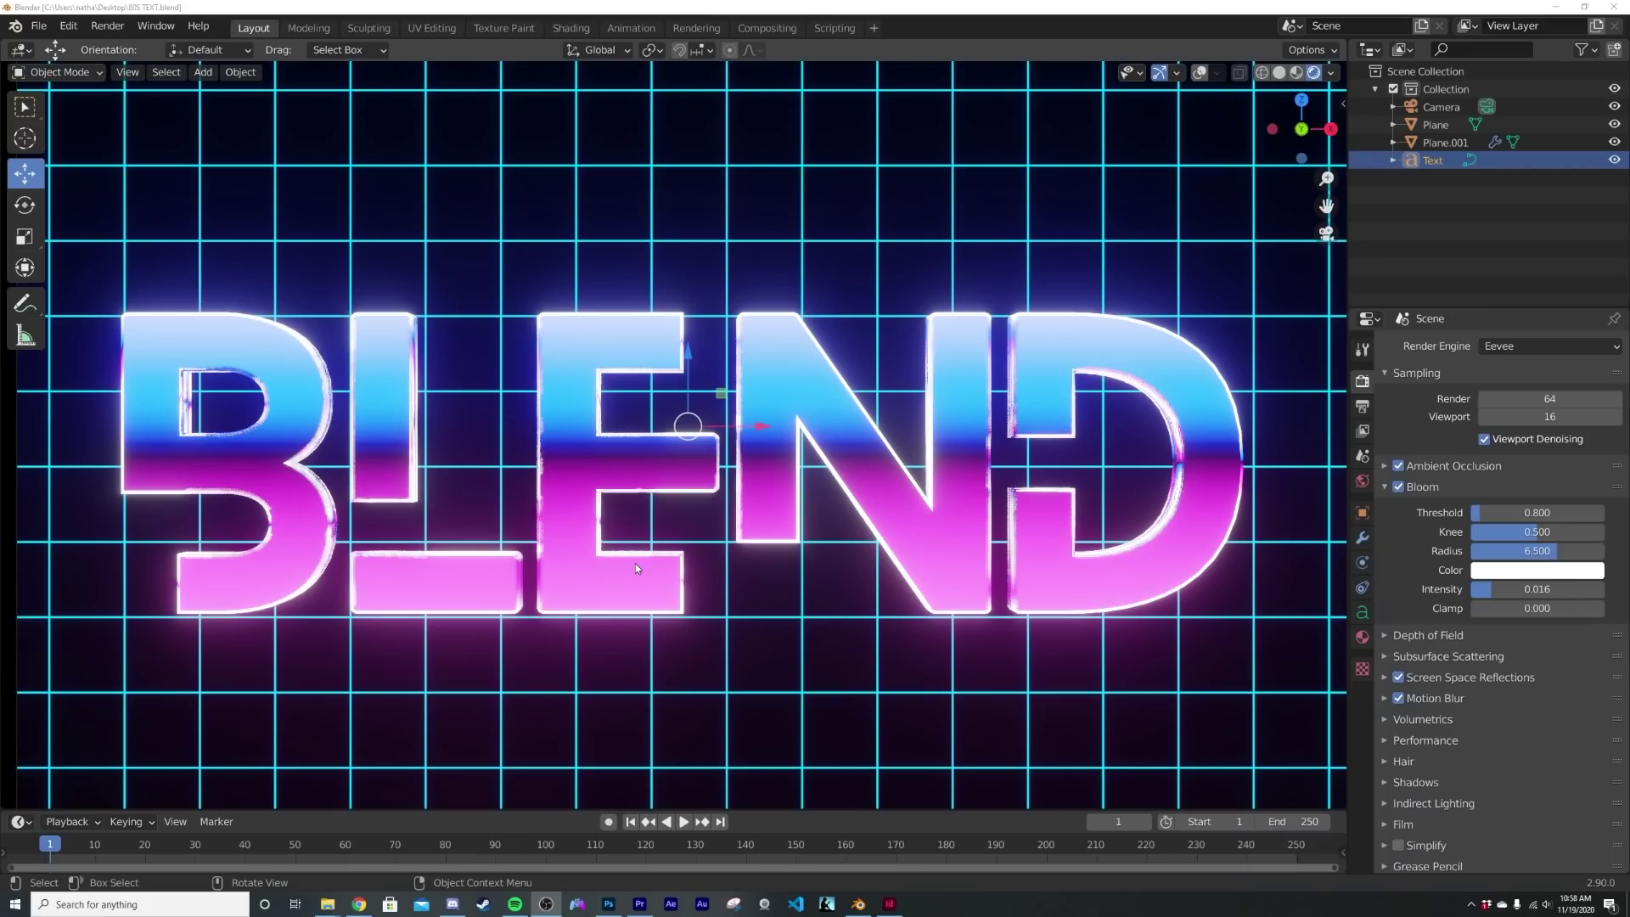
Inspect the finished BLEND text and grid example from its camera view and by orbiting
key(KP_0)
key(KP_0)
key(KP_0)
middle_drag(874, 554, 835, 534)
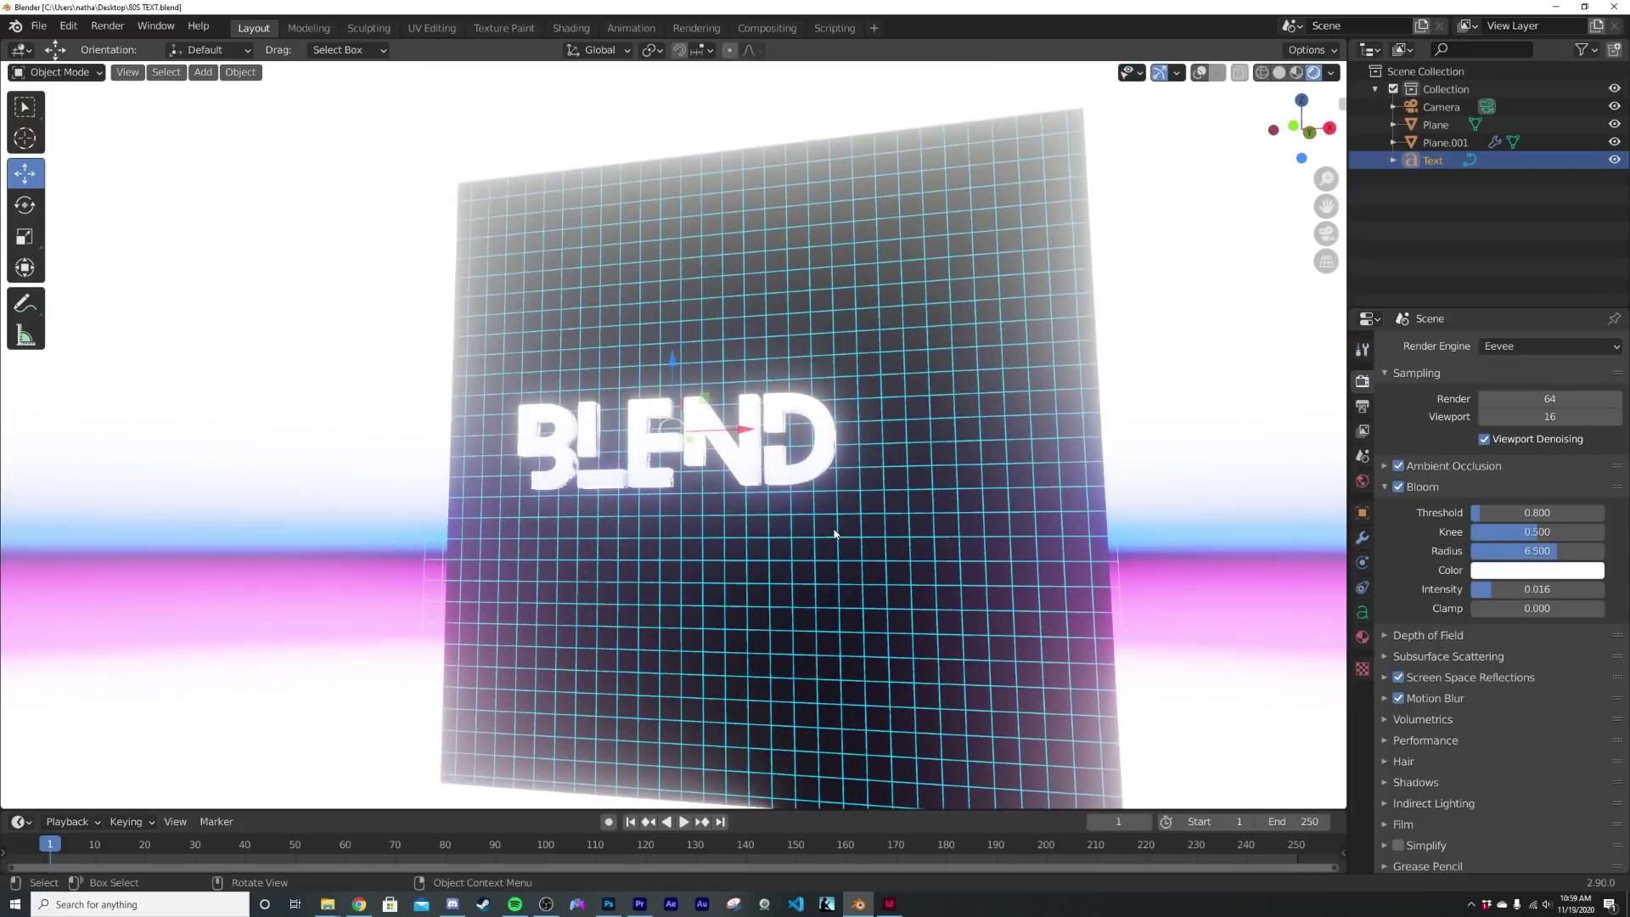
key(KP_0)
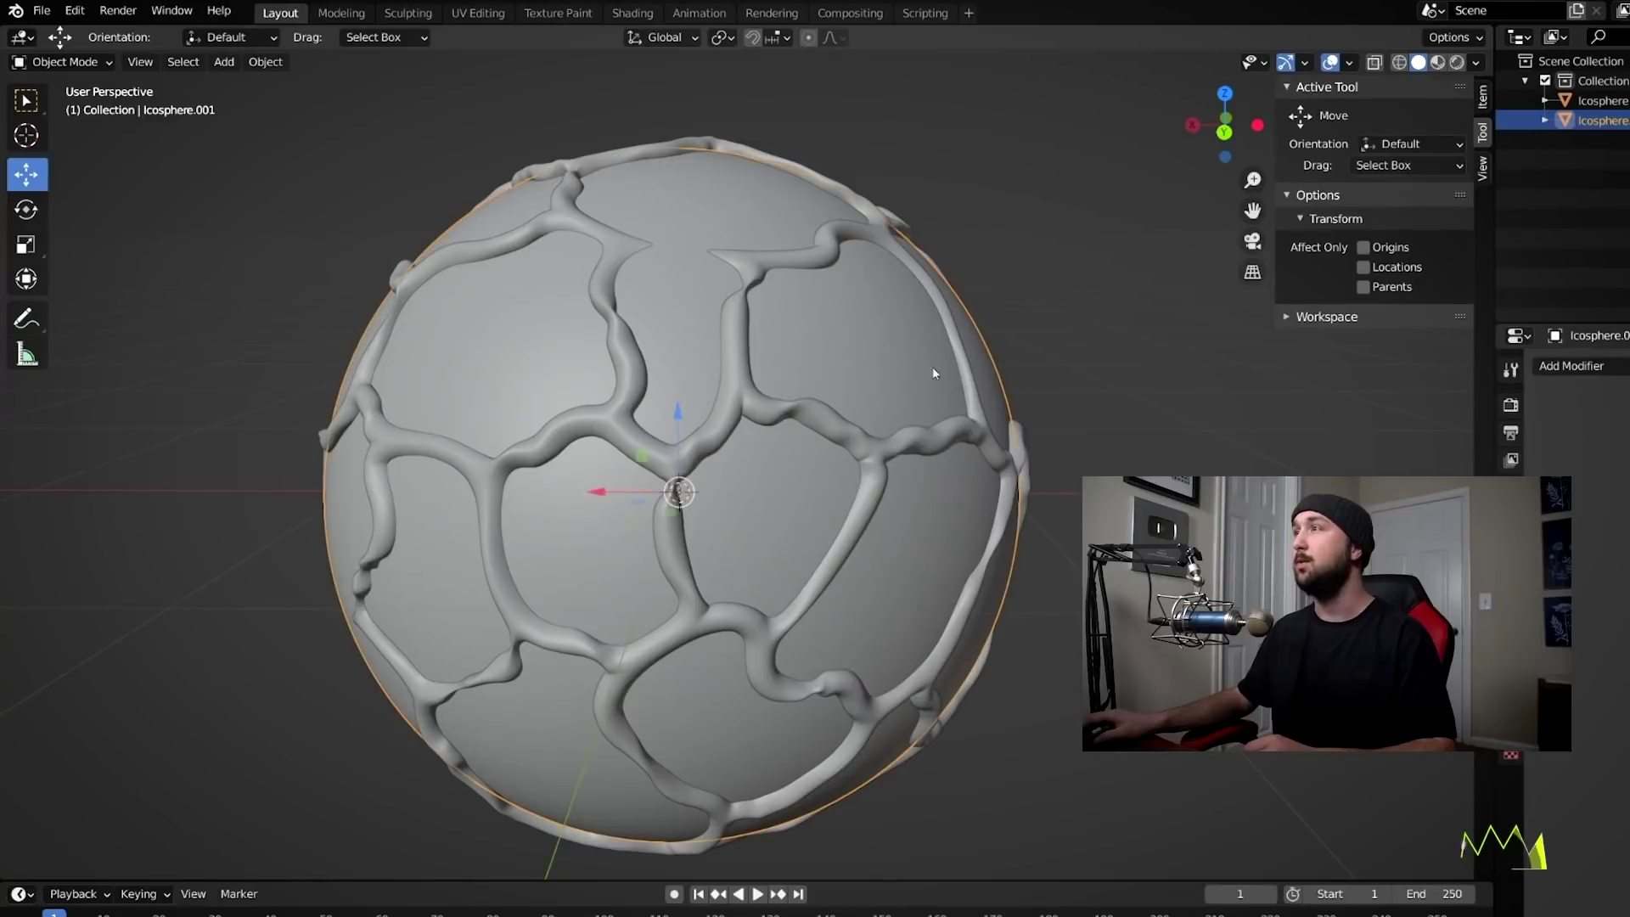
Scale the tube cage outward around the icosphere and orbit to inspect it
key(s)
click(1068, 350)
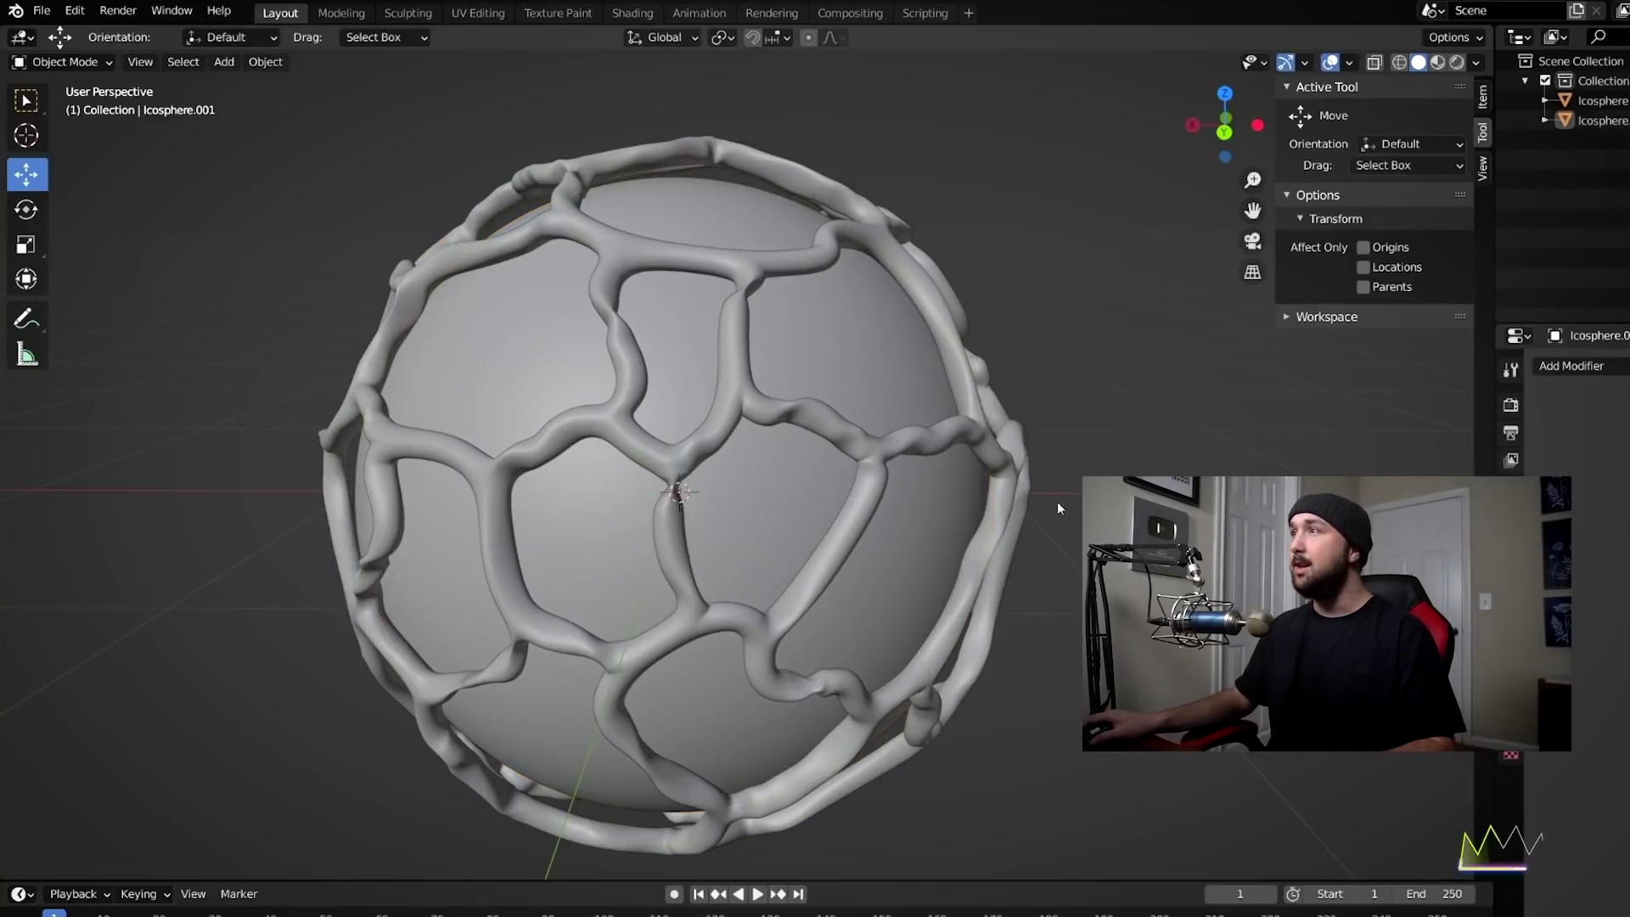
middle_drag(1042, 511, 1001, 518)
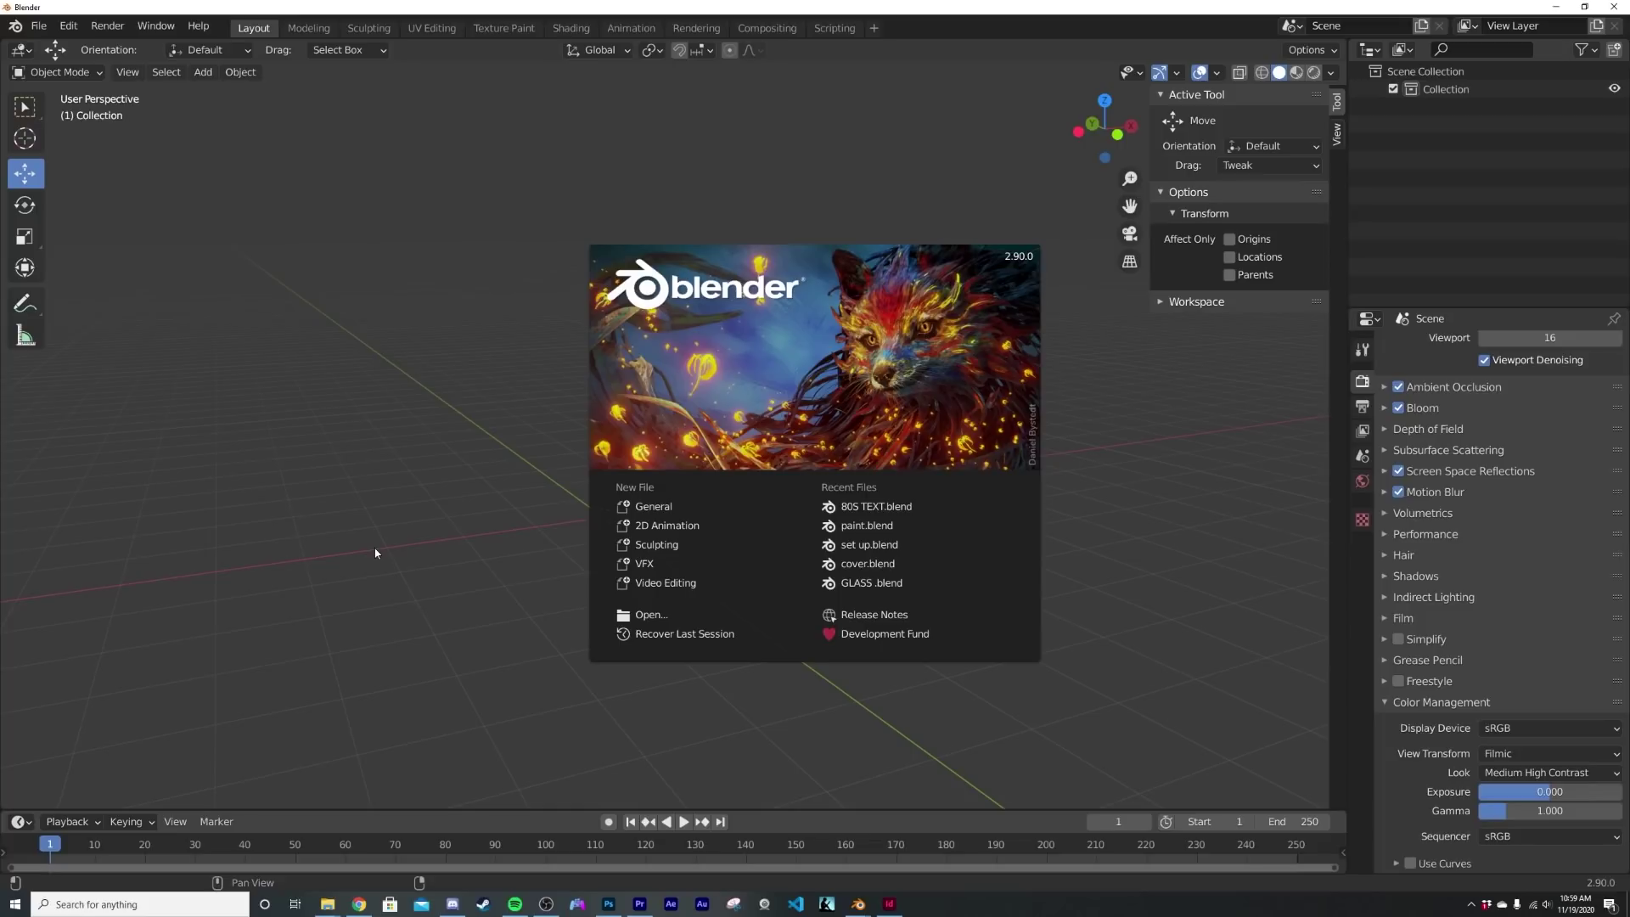
Close the splash screen and keep Eevee as the render engine
click(376, 552)
scroll(1494, 399, up, 3)
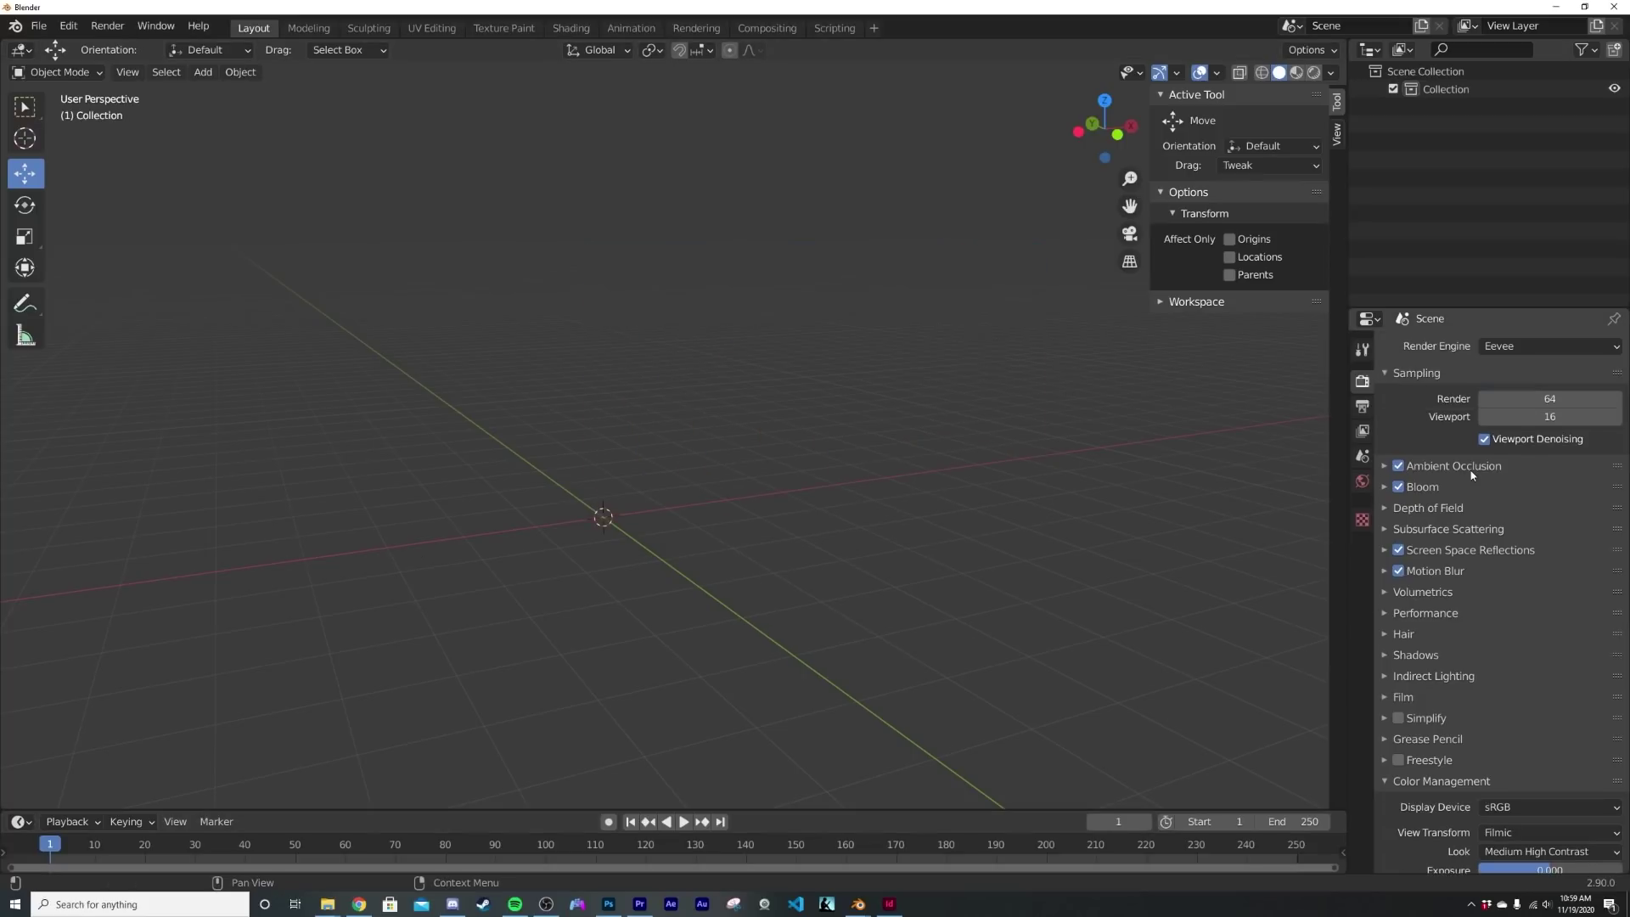
click(1501, 347)
click(1500, 348)
click(1500, 348)
click(1501, 349)
Enable Bloom and Motion Blur in the Eevee render settings
middle_drag(887, 476, 951, 476)
click(1398, 487)
click(1397, 570)
middle_drag(770, 543, 818, 578)
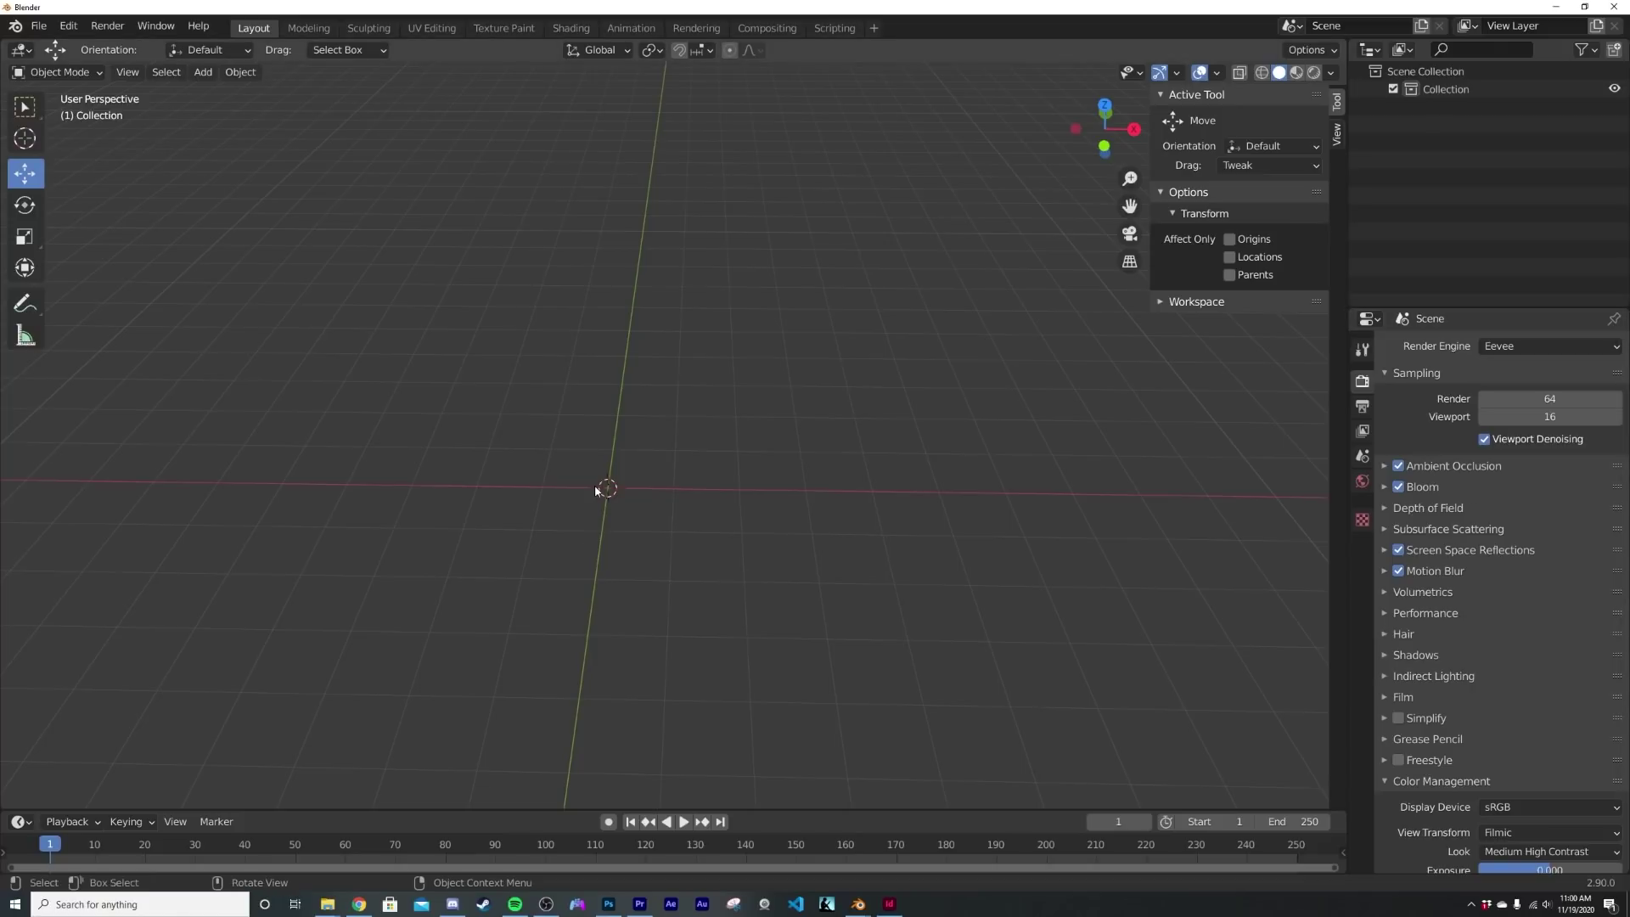
Add a text object and replace its default 'Text' with BLEND
key(shift+a)
mouse_move(694, 515)
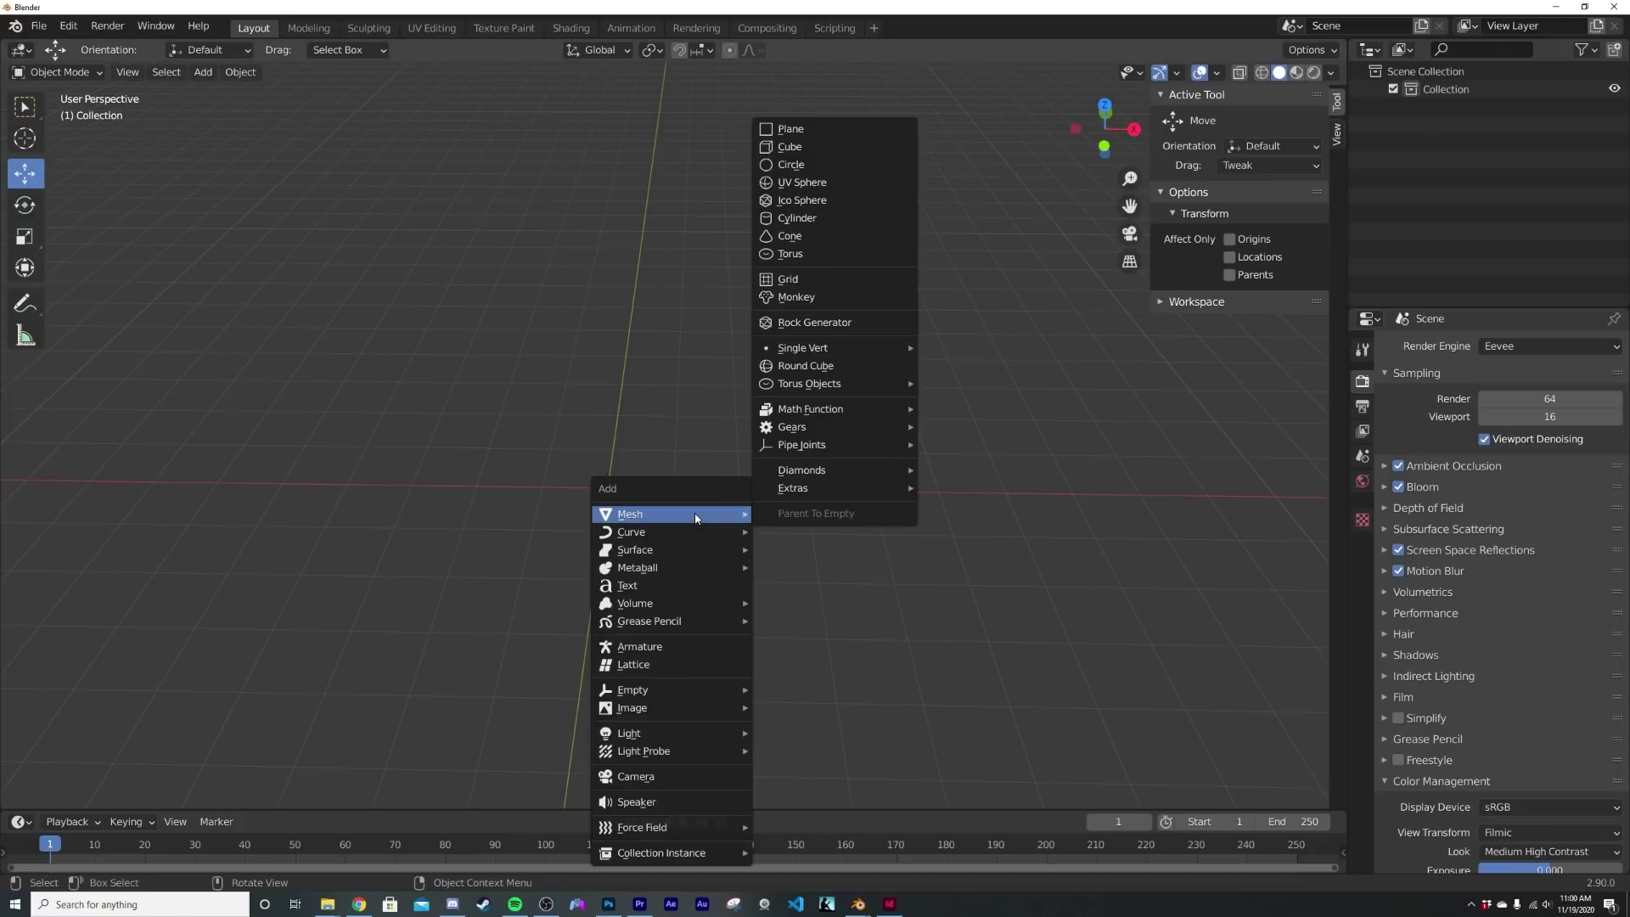
click(652, 587)
scroll(652, 591, up, 3)
middle_drag(652, 591, 653, 692)
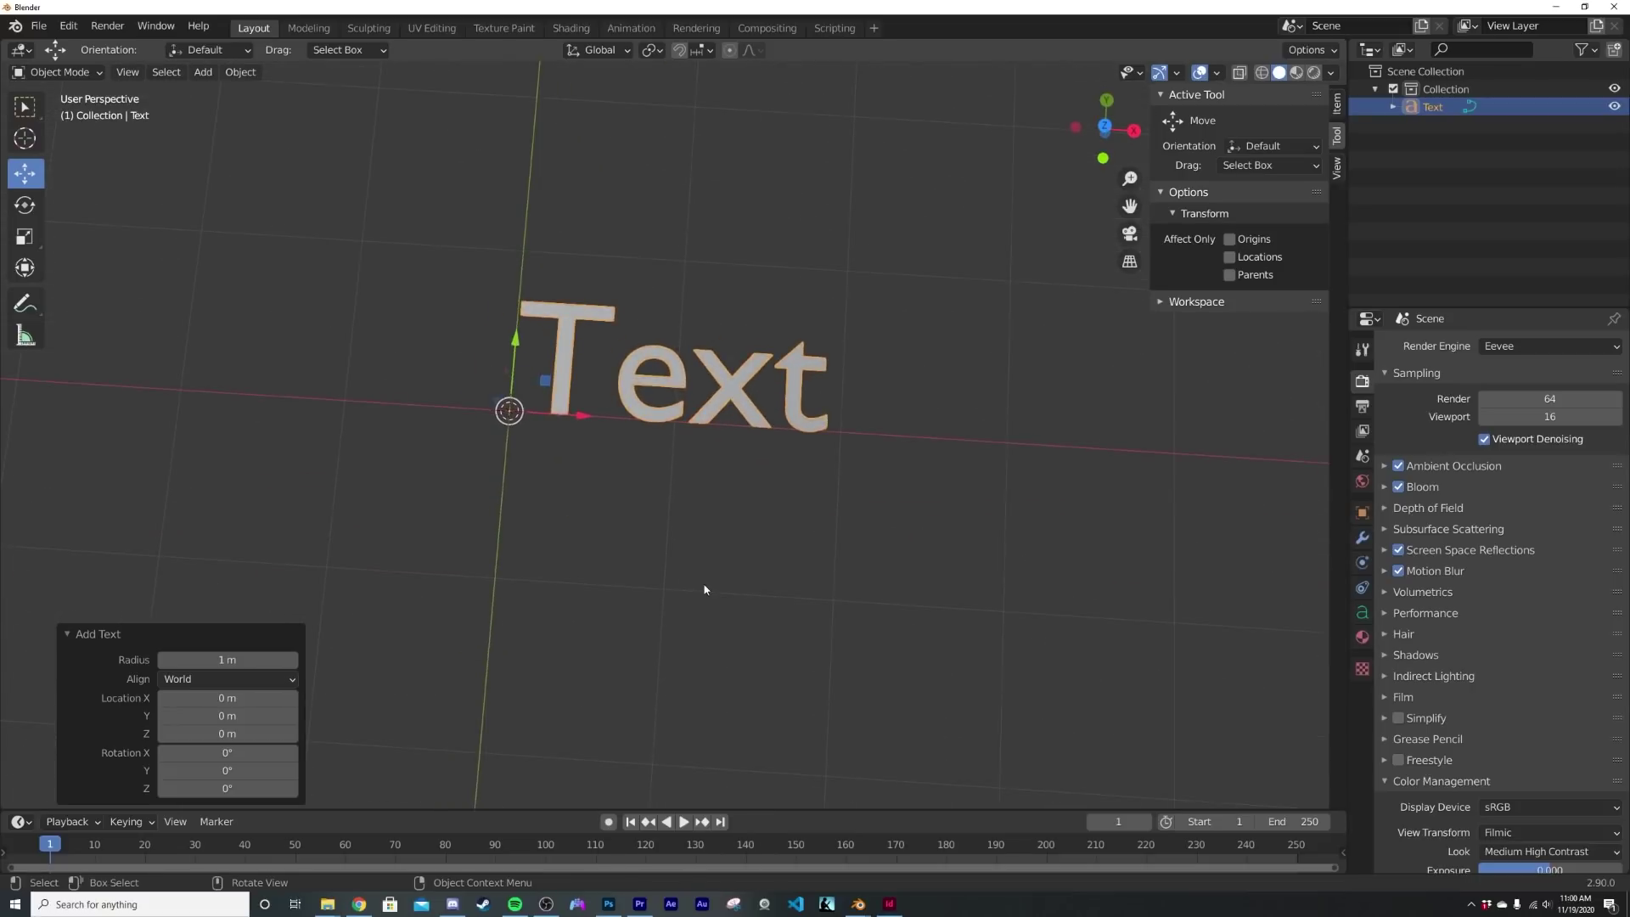
key(Tab)
key(BackSpace)
key(BackSpace)
key(BackSpace)
key(BackSpace)
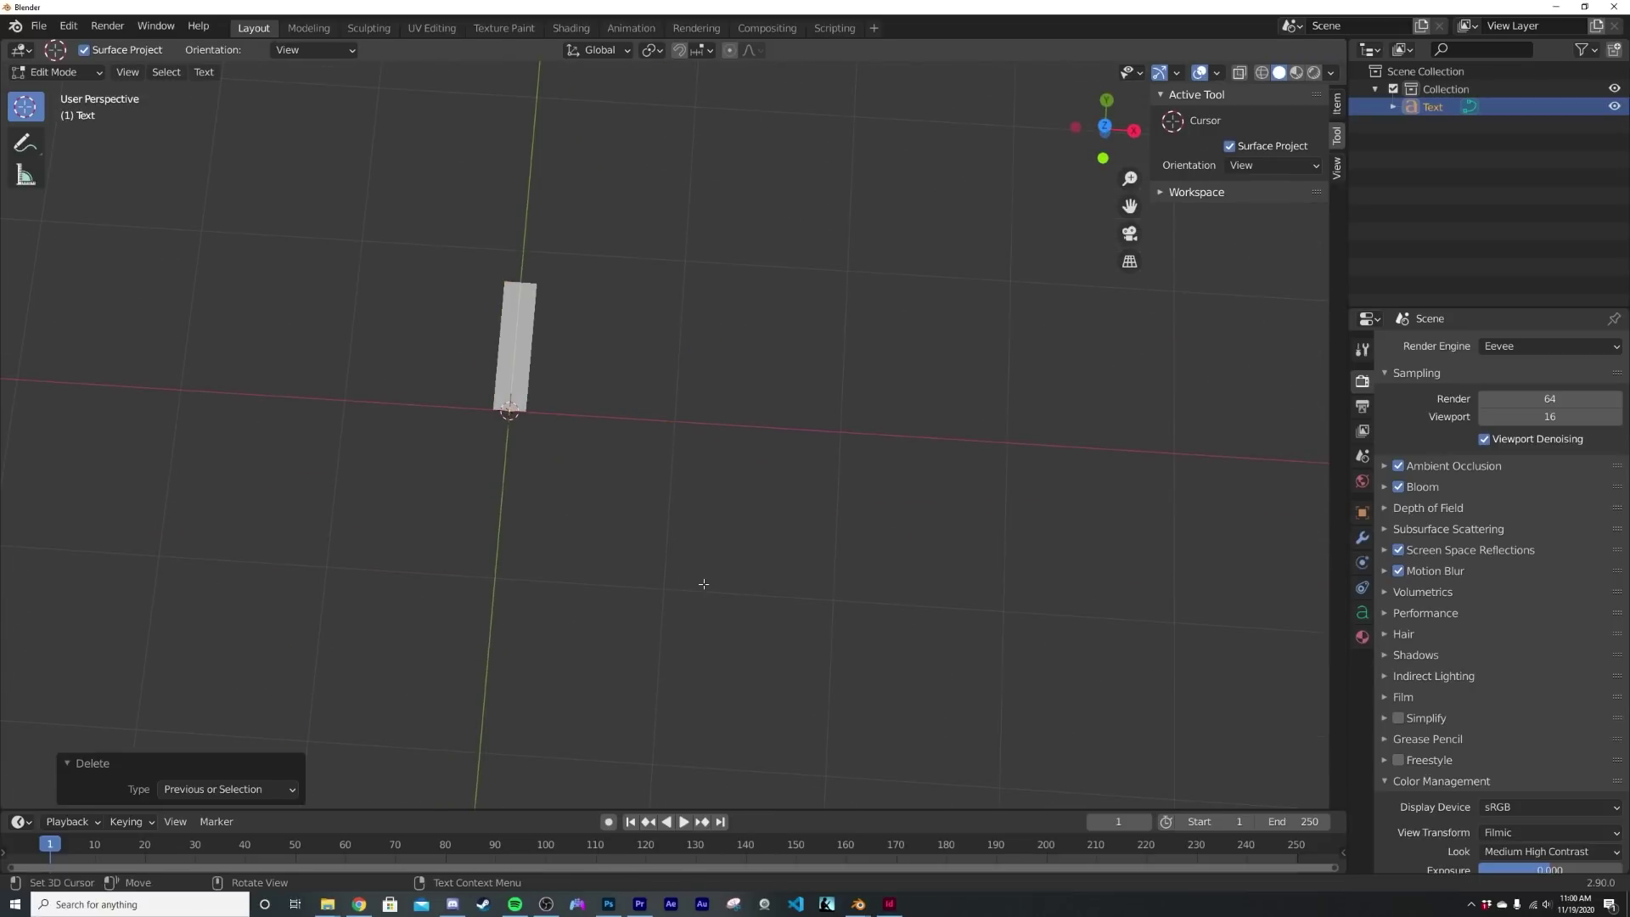
text(BLEND)
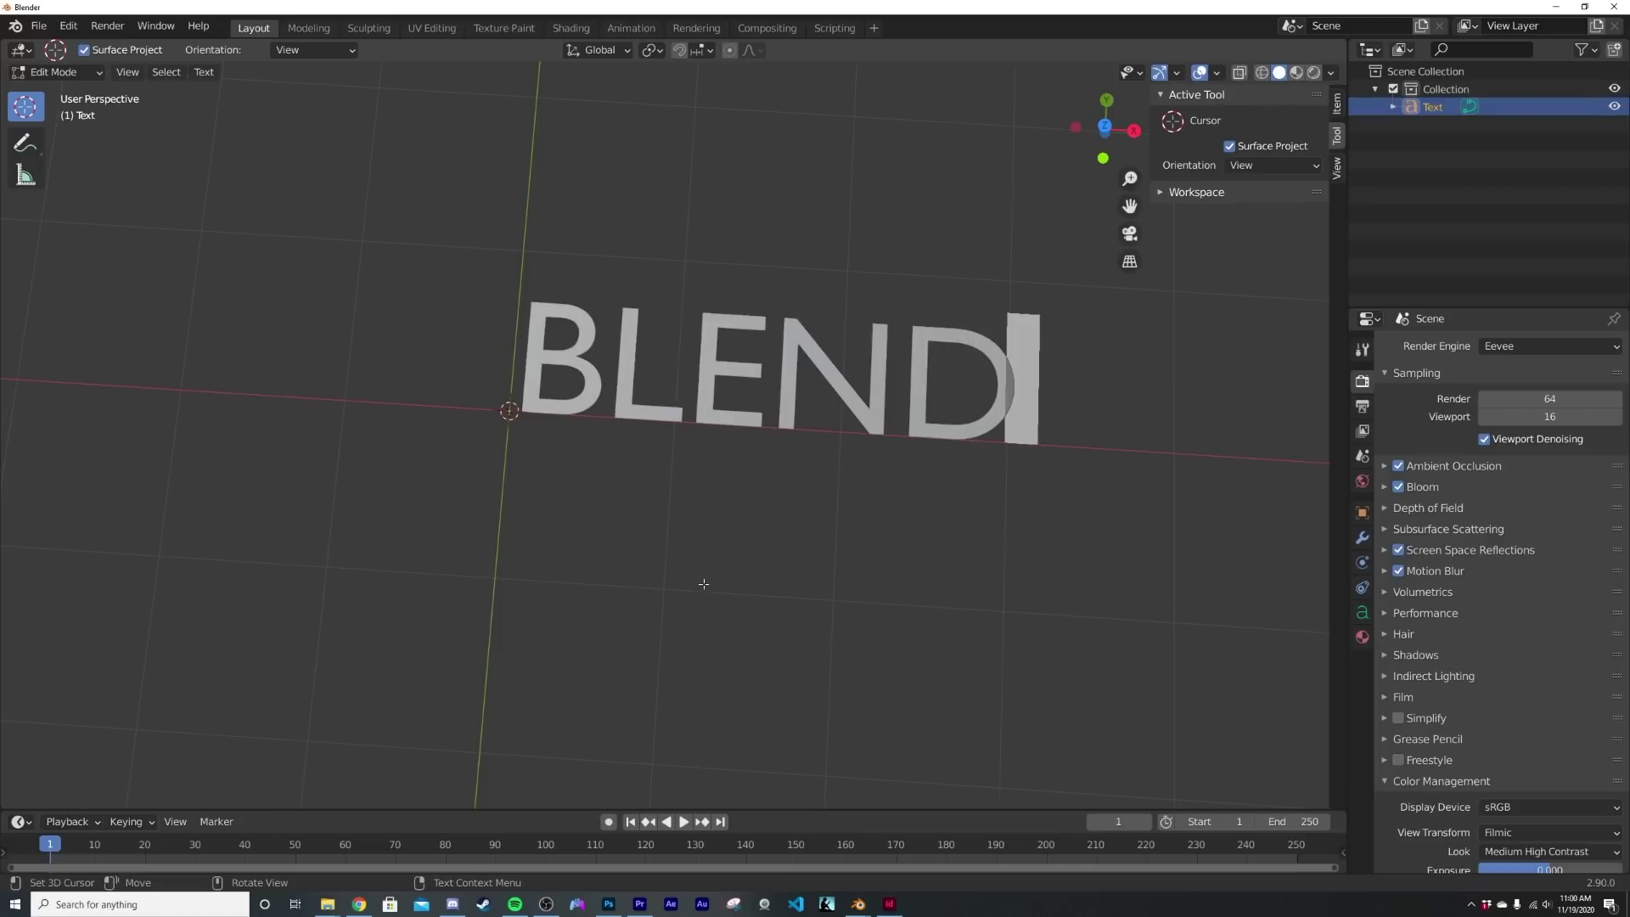
key(Tab)
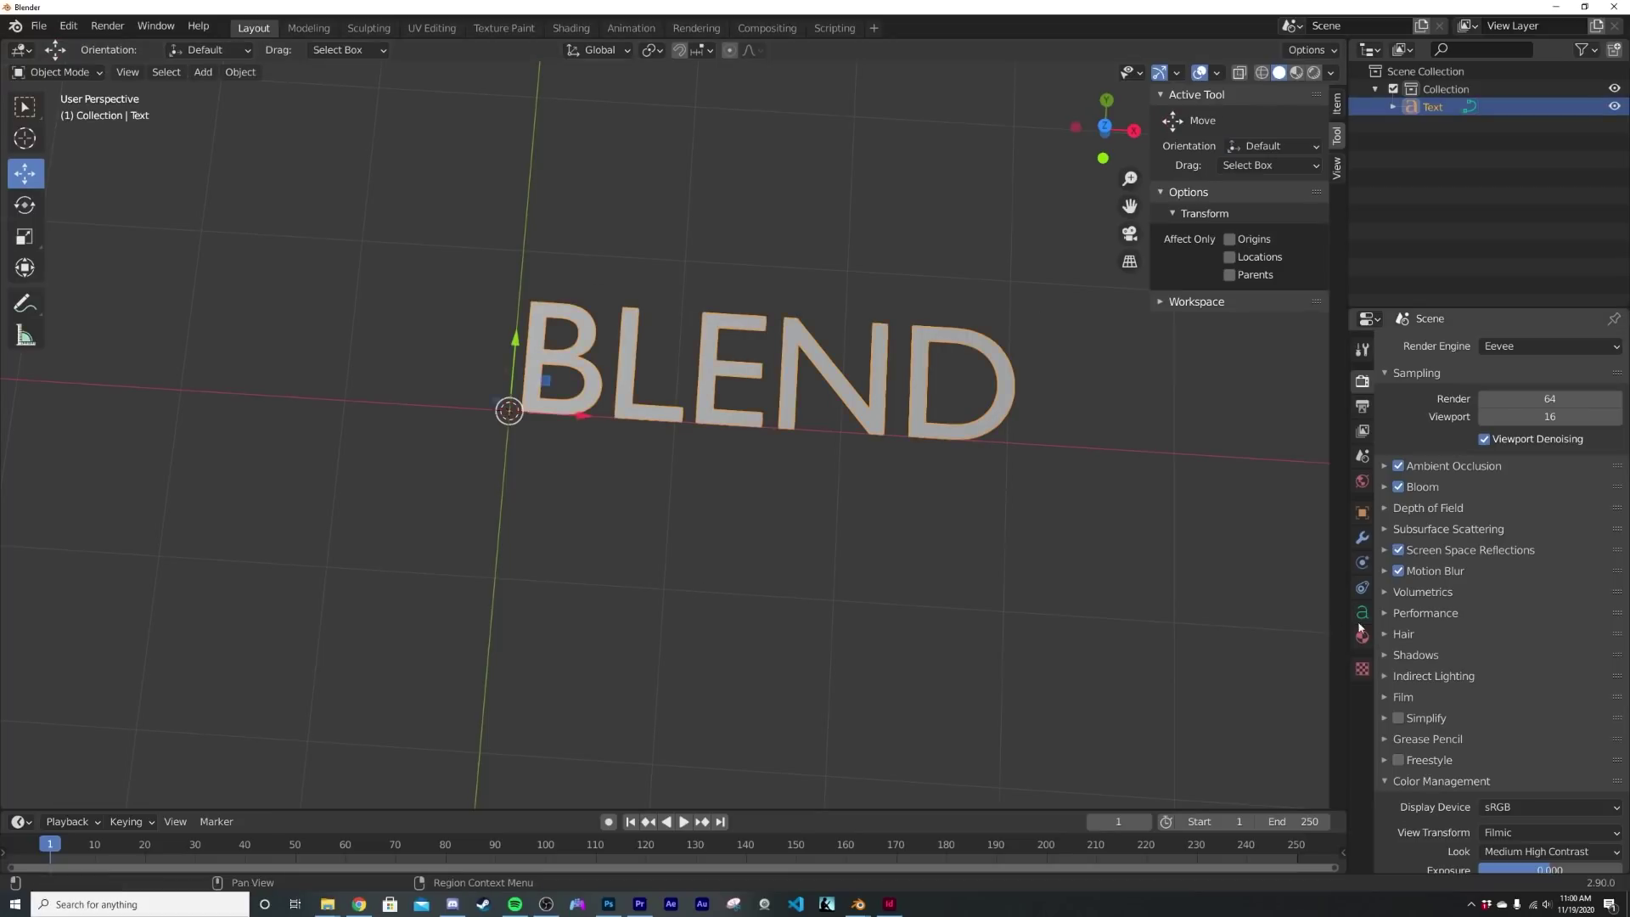
Set the text's horizontal and vertical paragraph alignment to Center
click(1362, 612)
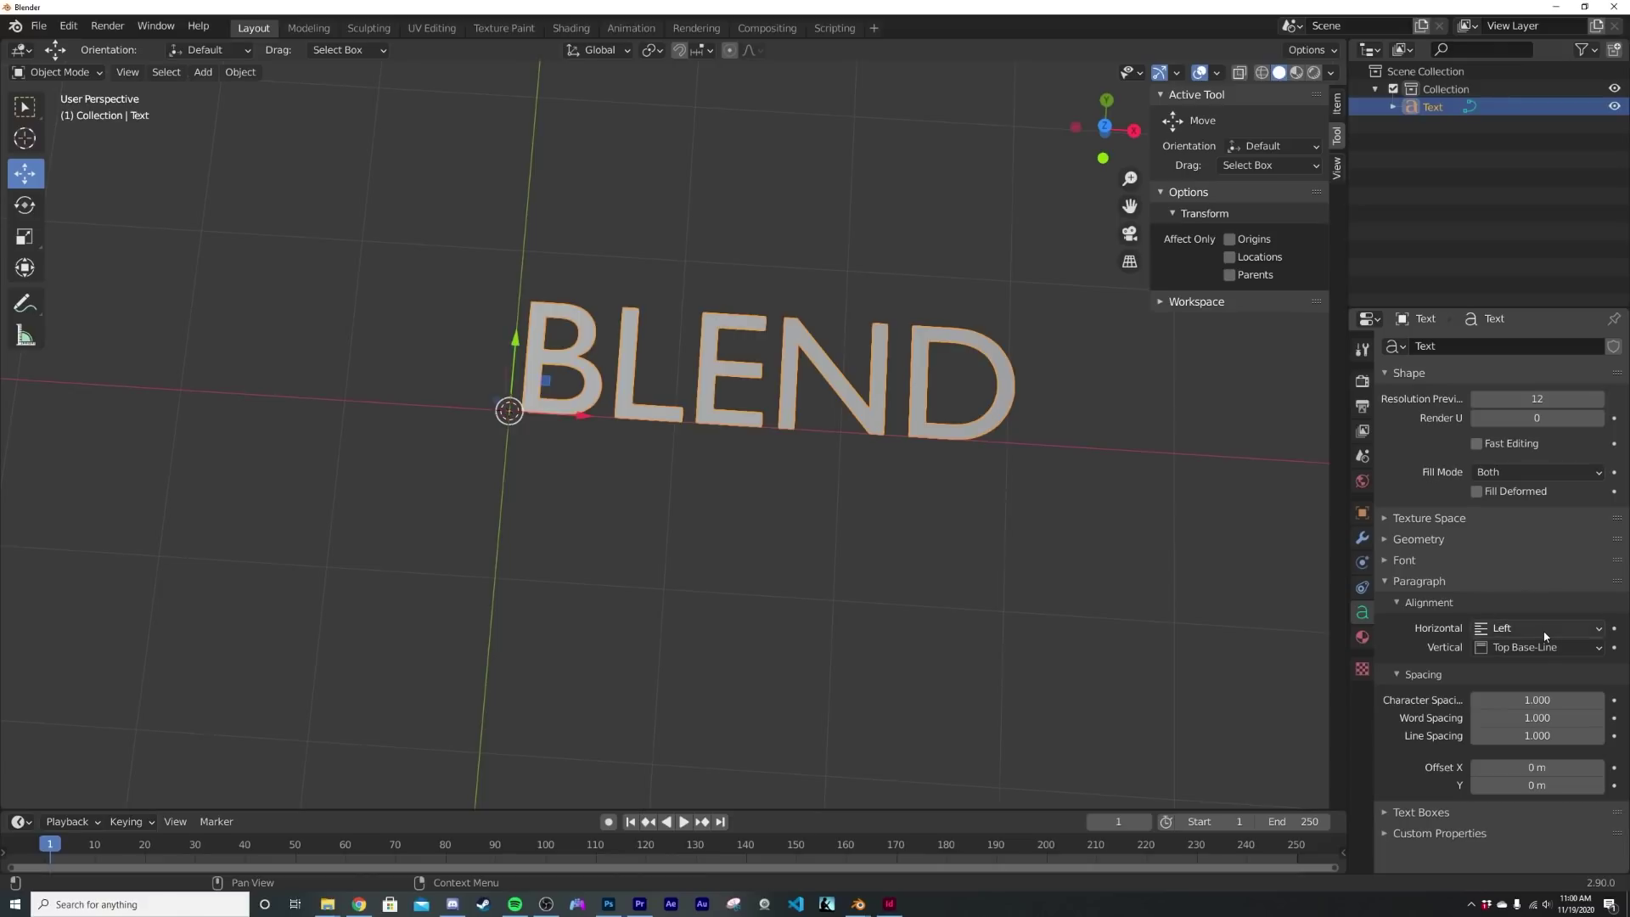
click(1545, 635)
click(1528, 668)
click(1524, 648)
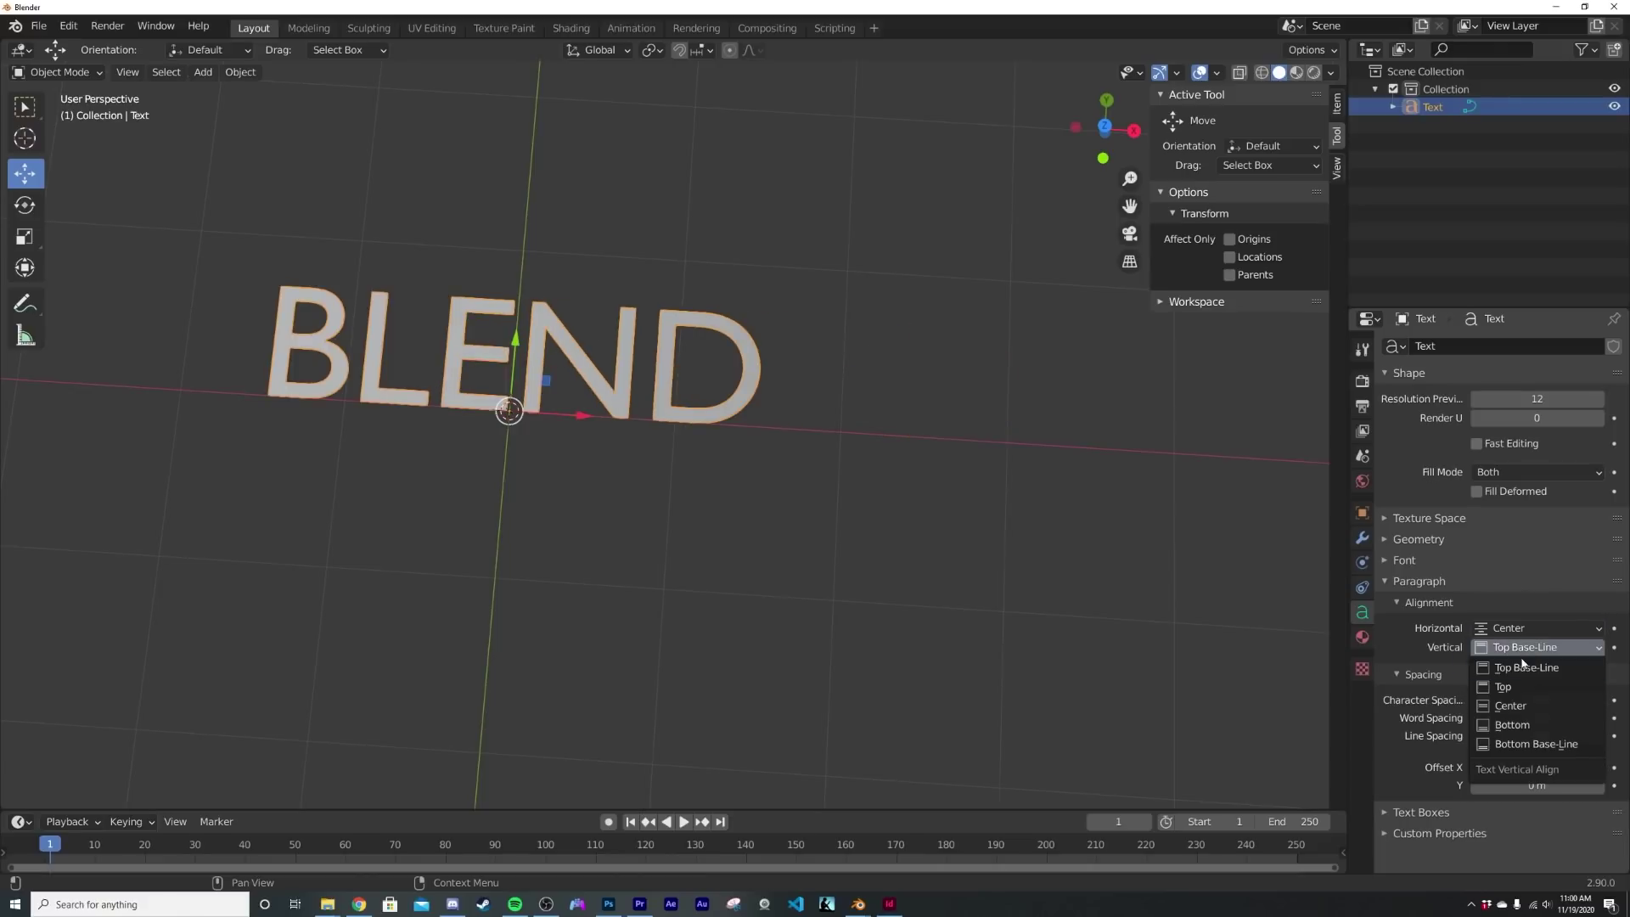
click(1511, 705)
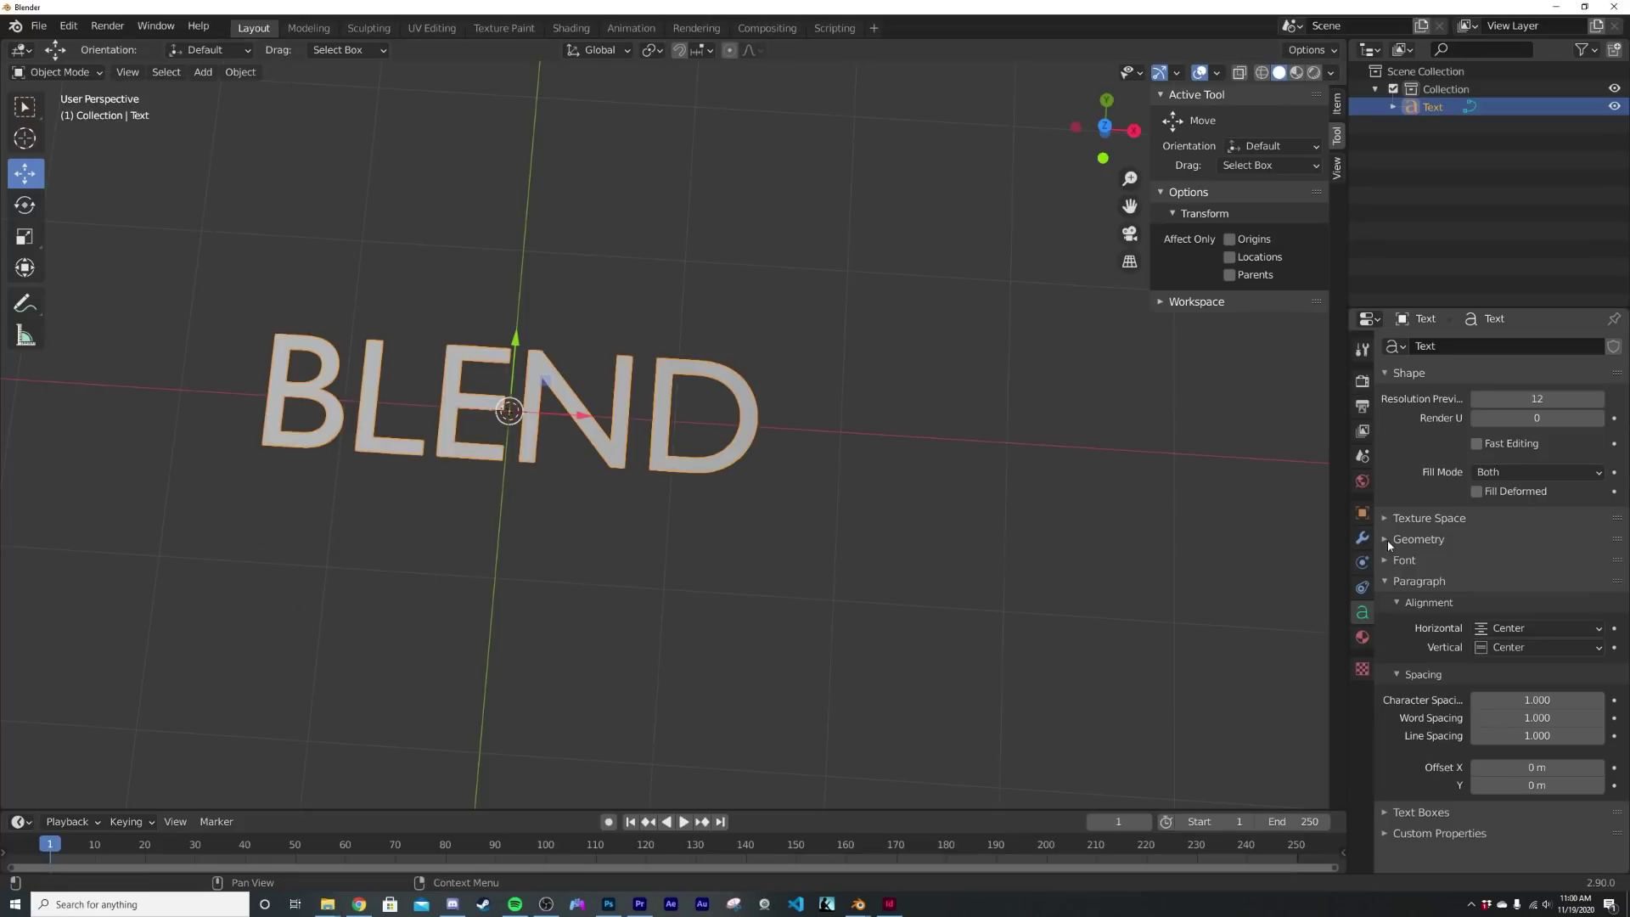
Extrude the BLEND letters to 0.043 m and give them a 0.01 m bevel depth
click(1465, 544)
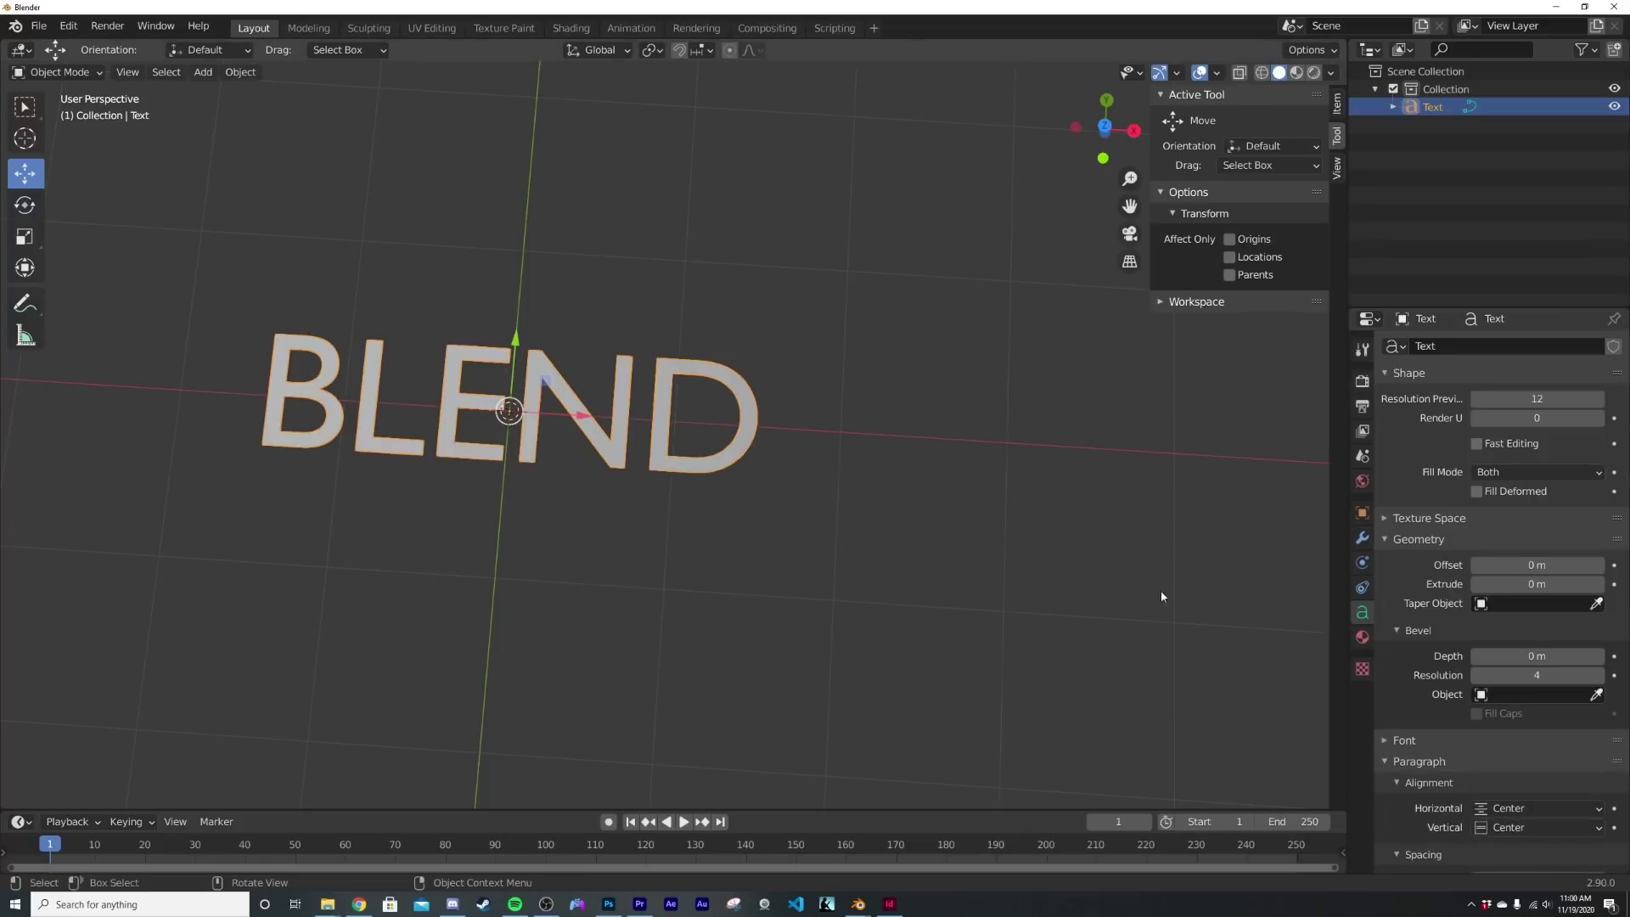
middle_drag(953, 563, 1004, 538)
key(KP_Decimal)
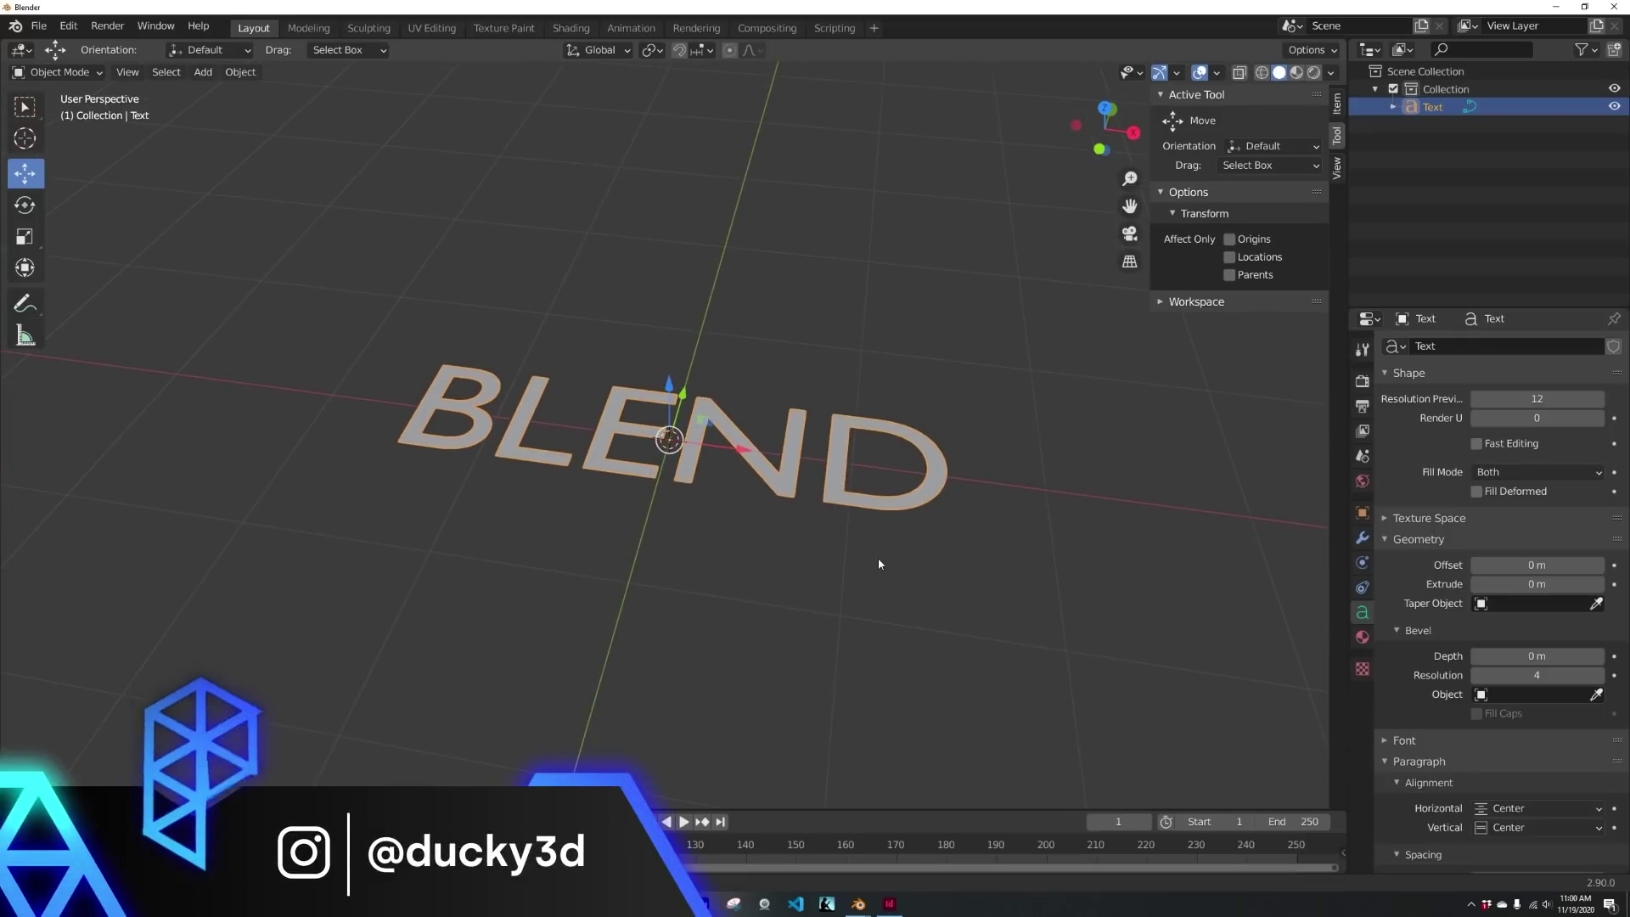
drag(1532, 594, 1579, 594)
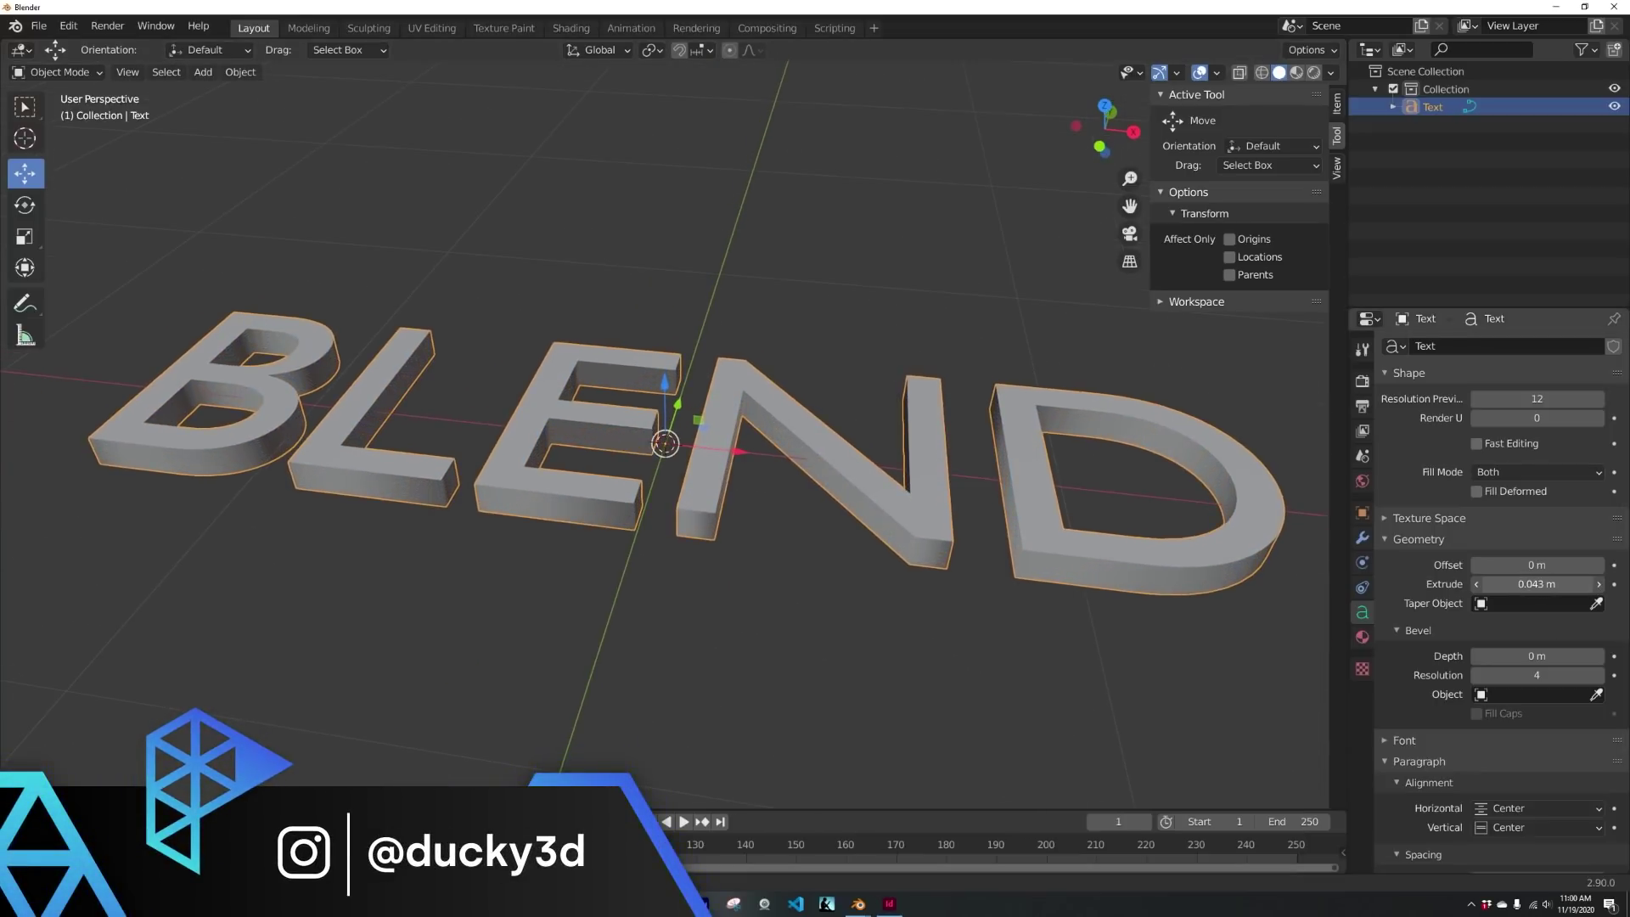
click(1601, 656)
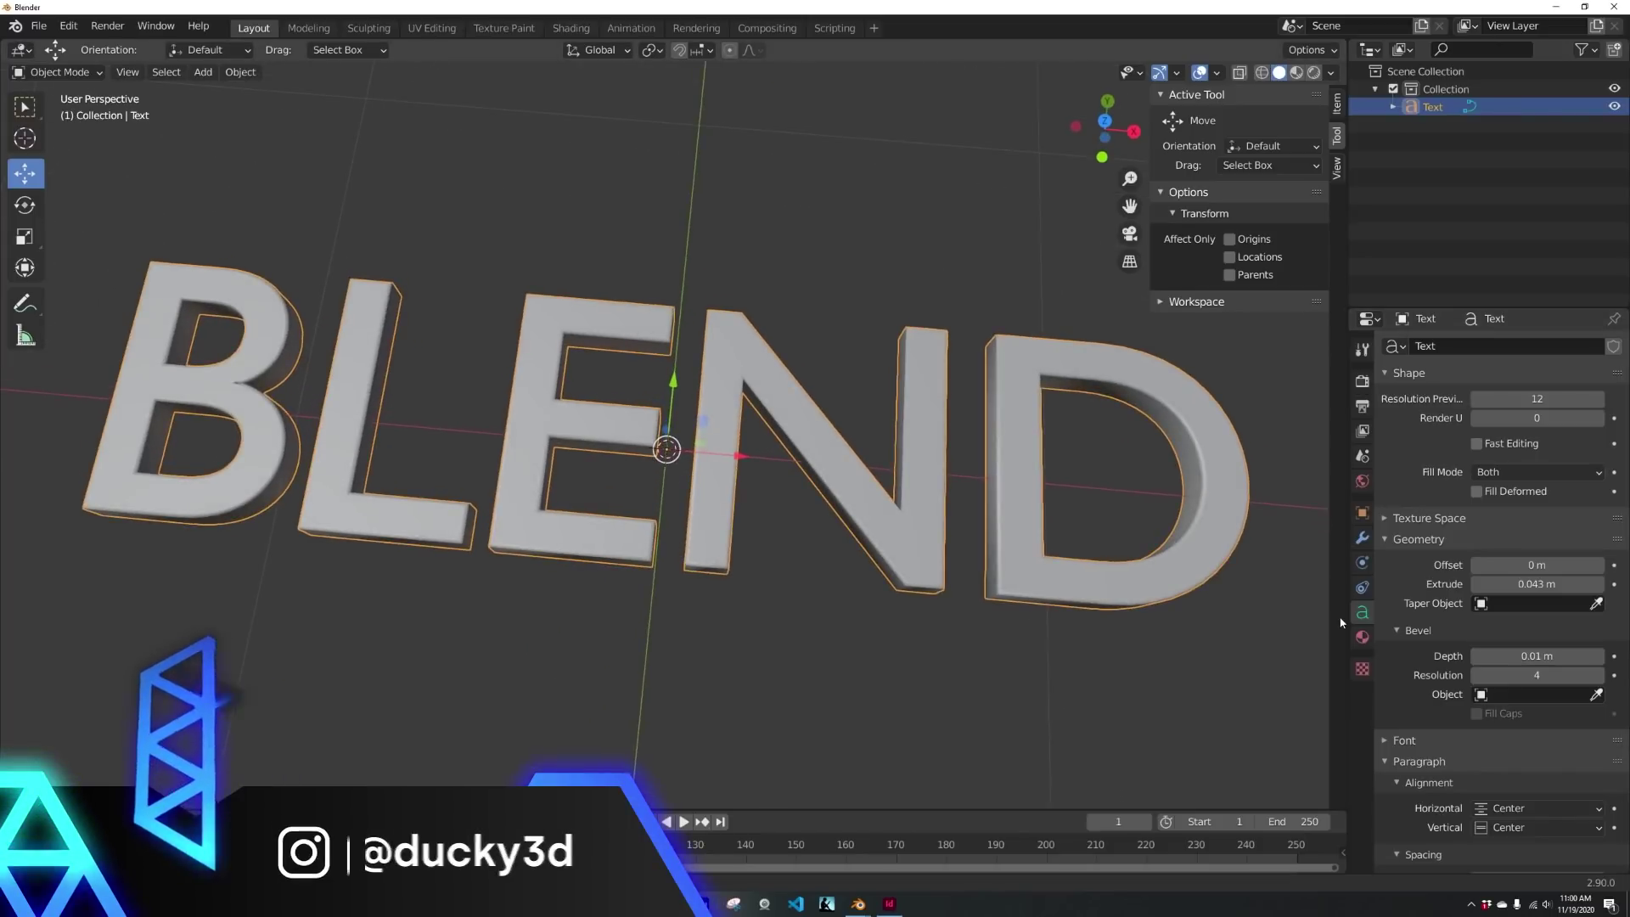
click(1433, 739)
scroll(1433, 731, down, 3)
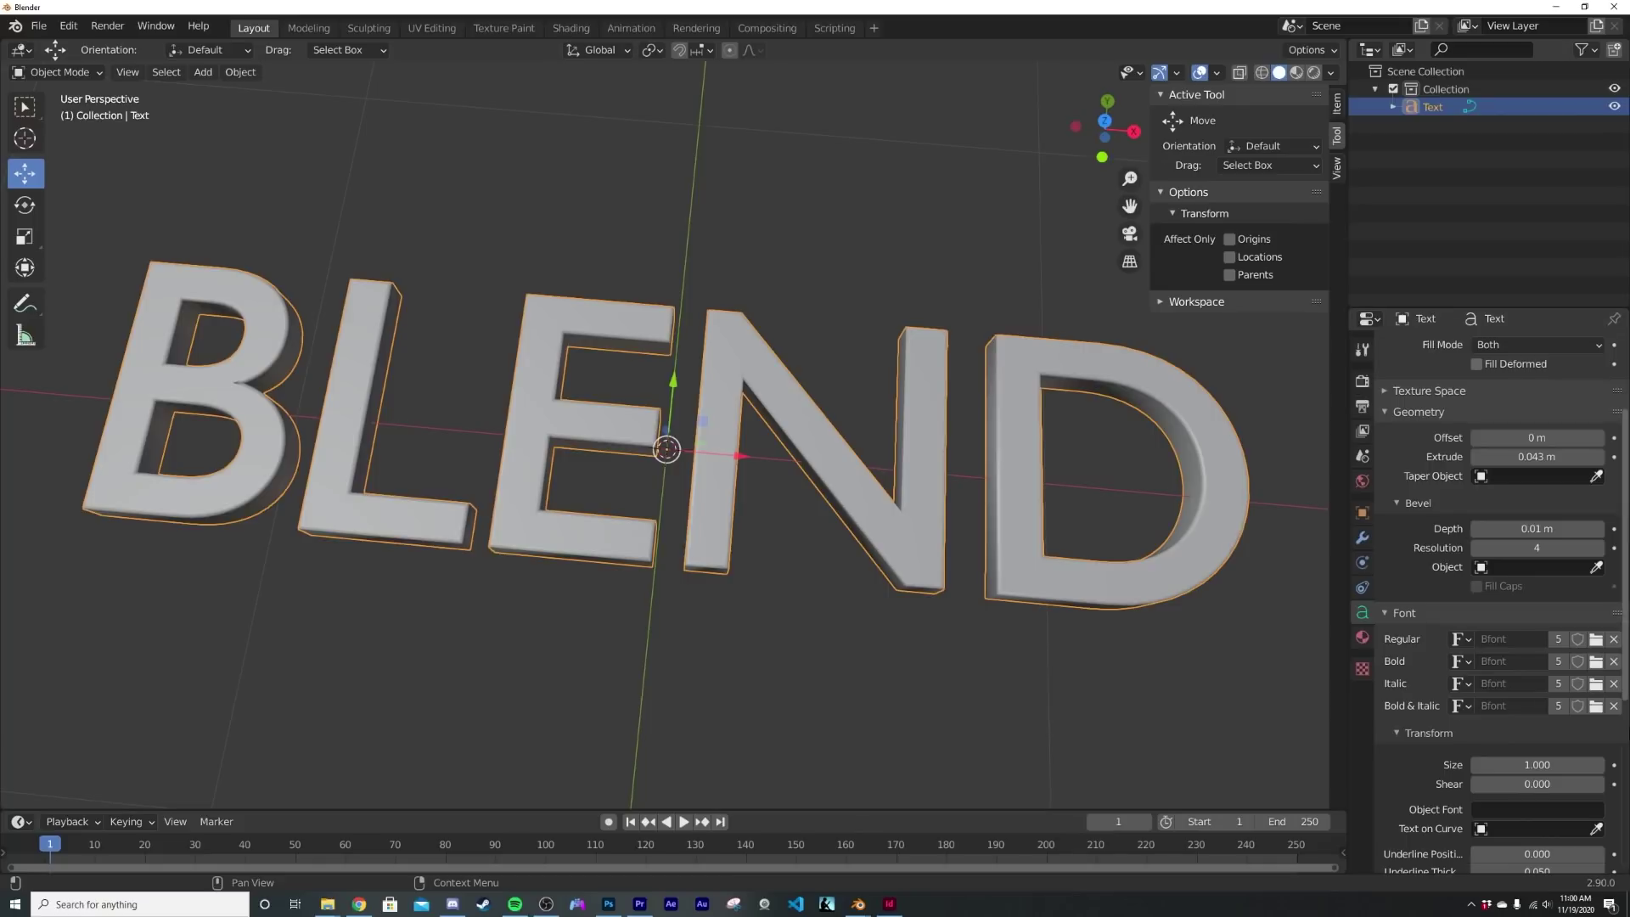
Load Blanka-Regular.otf as the regular font for the BLEND text
scroll(868, 504, down, 4)
scroll(868, 501, up, 4)
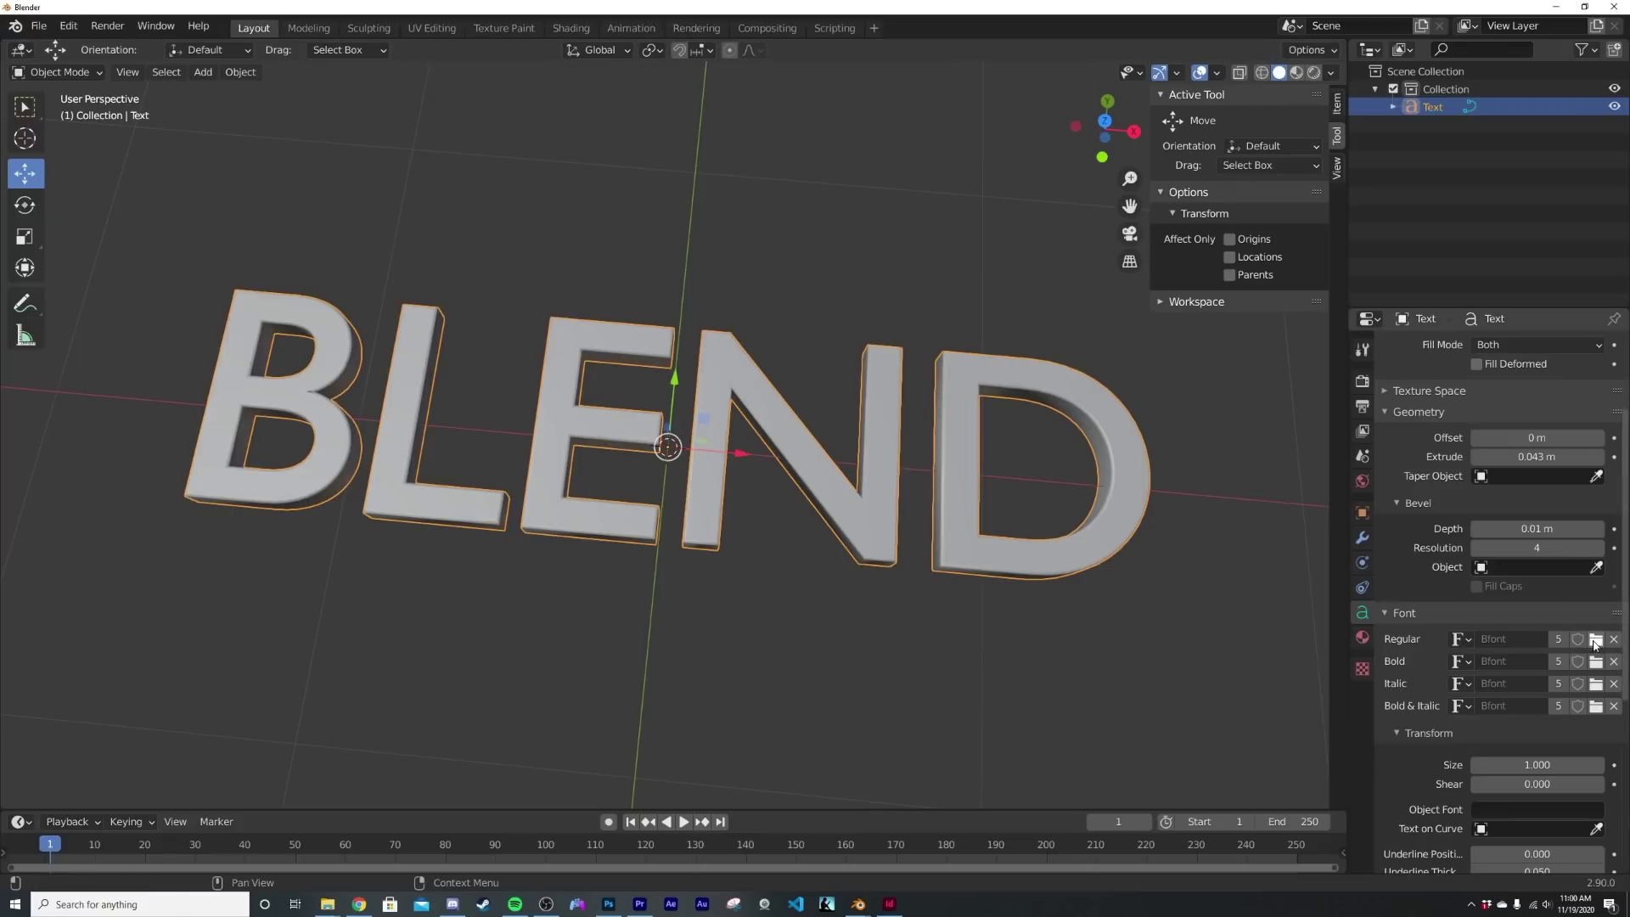
click(1594, 640)
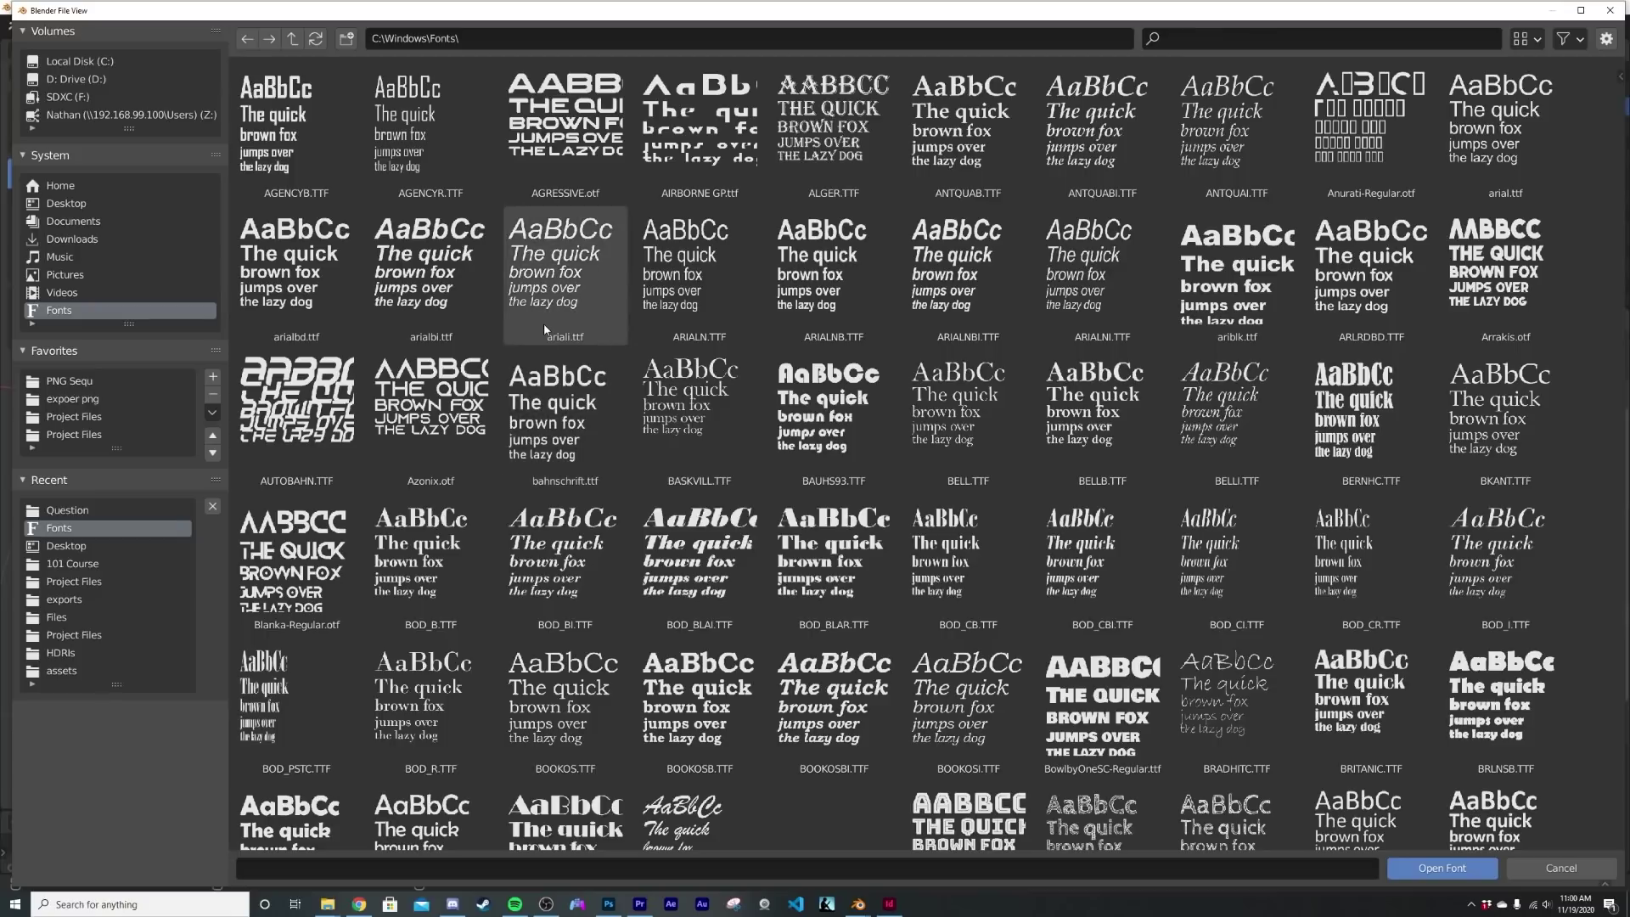
scroll(595, 340, down, 5)
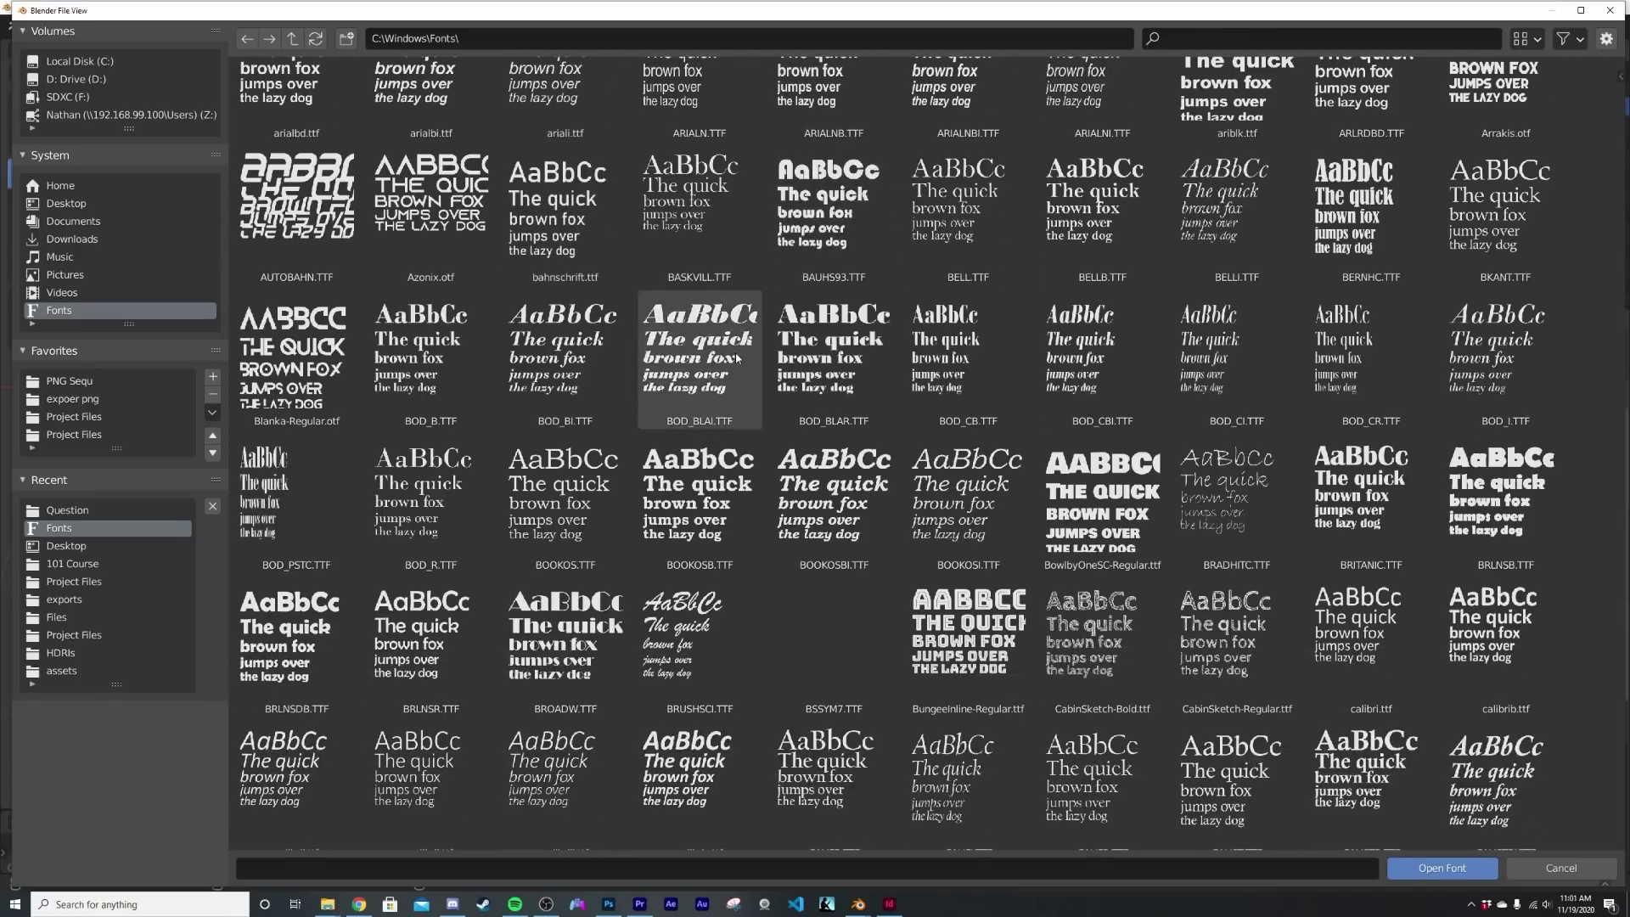
scroll(737, 385, up, 5)
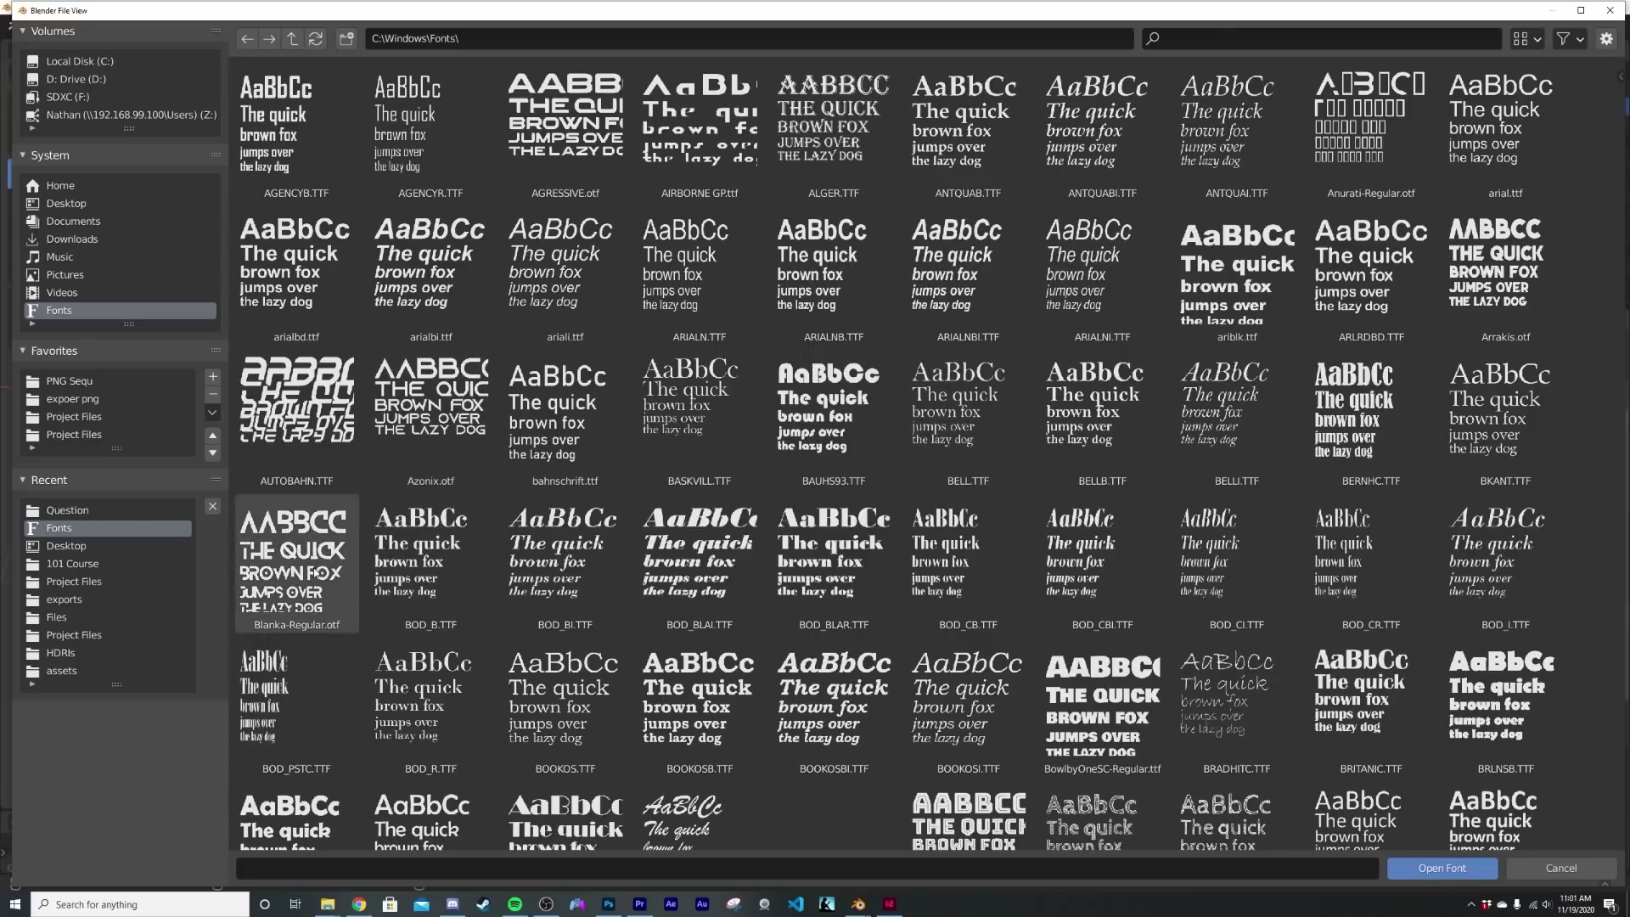
double_click(316, 571)
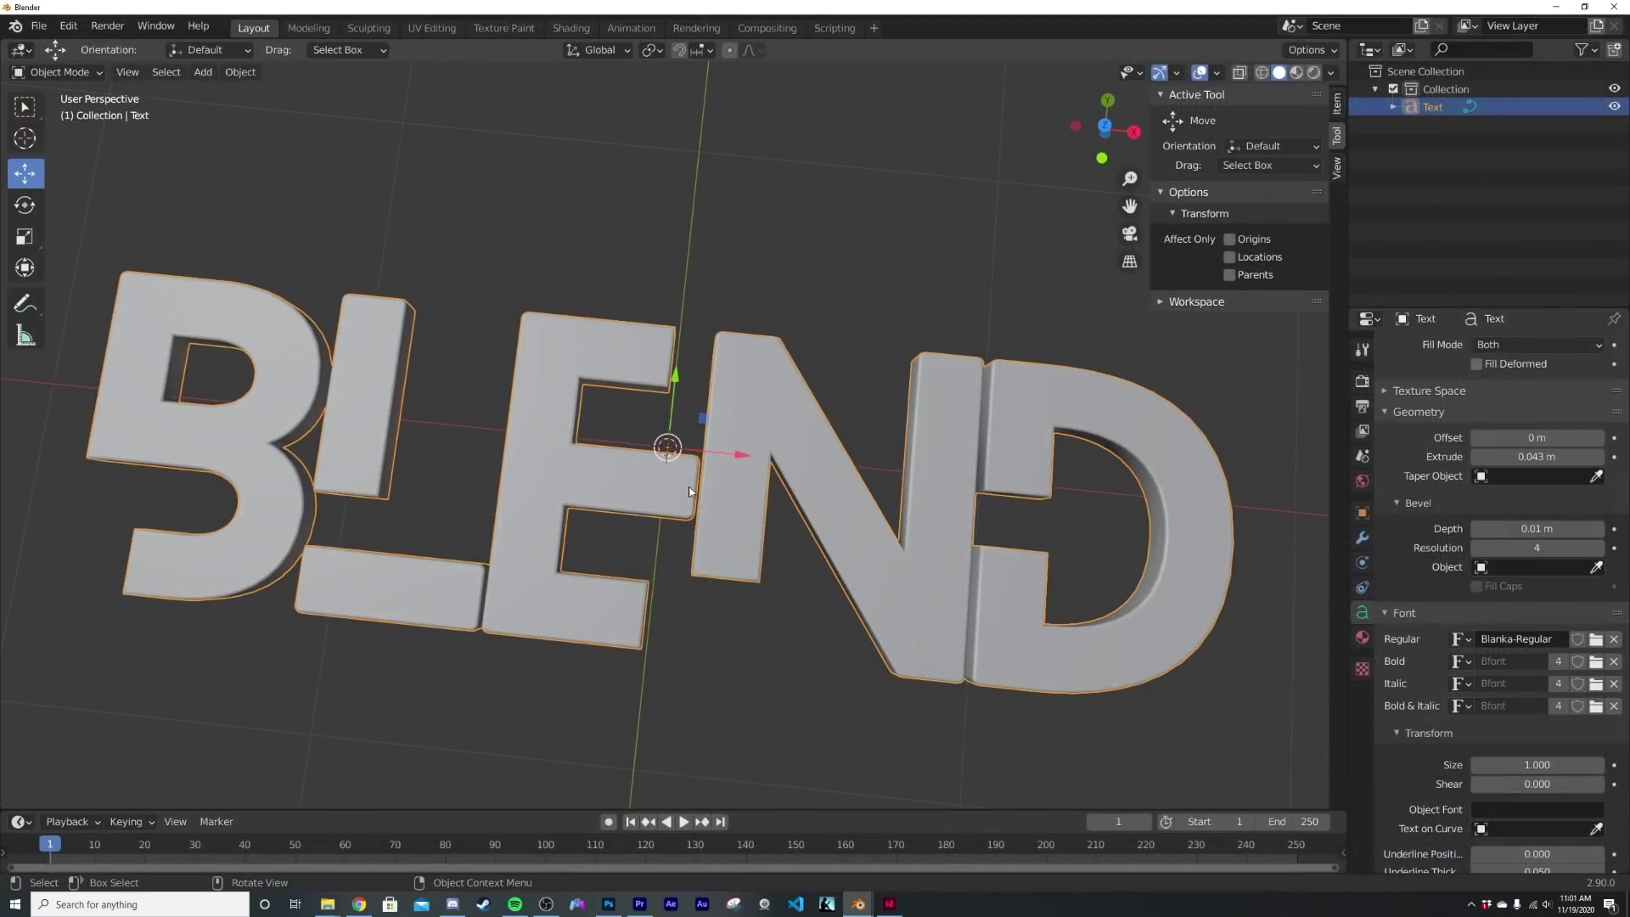
scroll(688, 485, down, 2)
scroll(731, 516, up, 6)
middle_drag(731, 516, 426, 625)
Widen the character spacing of BLEND to 1.090
scroll(404, 607, down, 2)
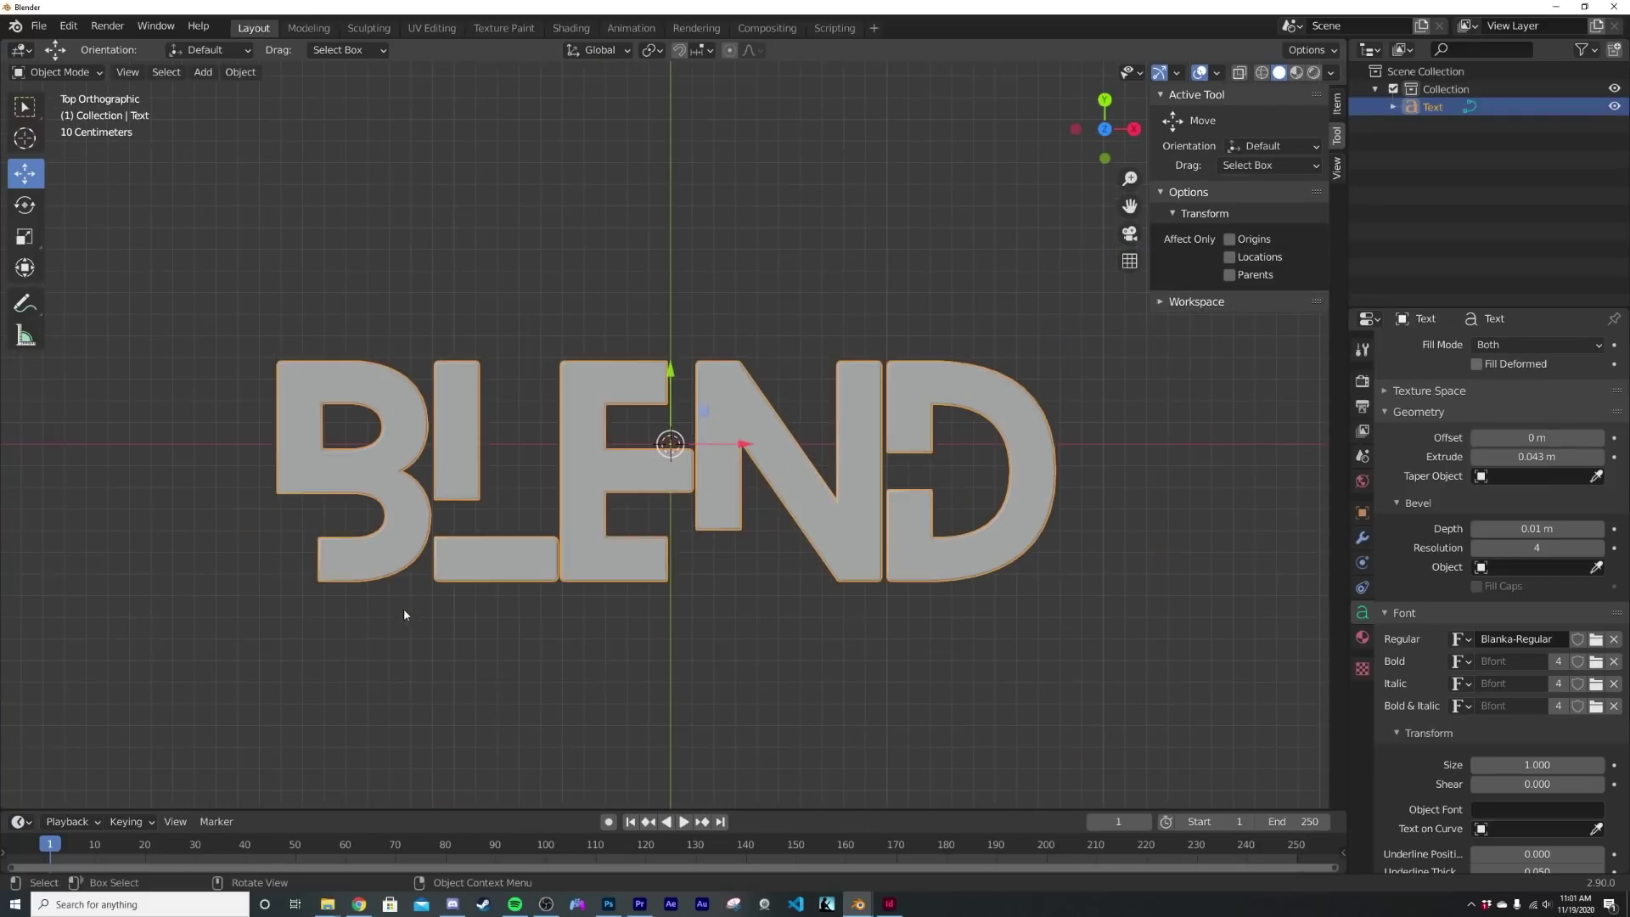
scroll(404, 613, up, 3)
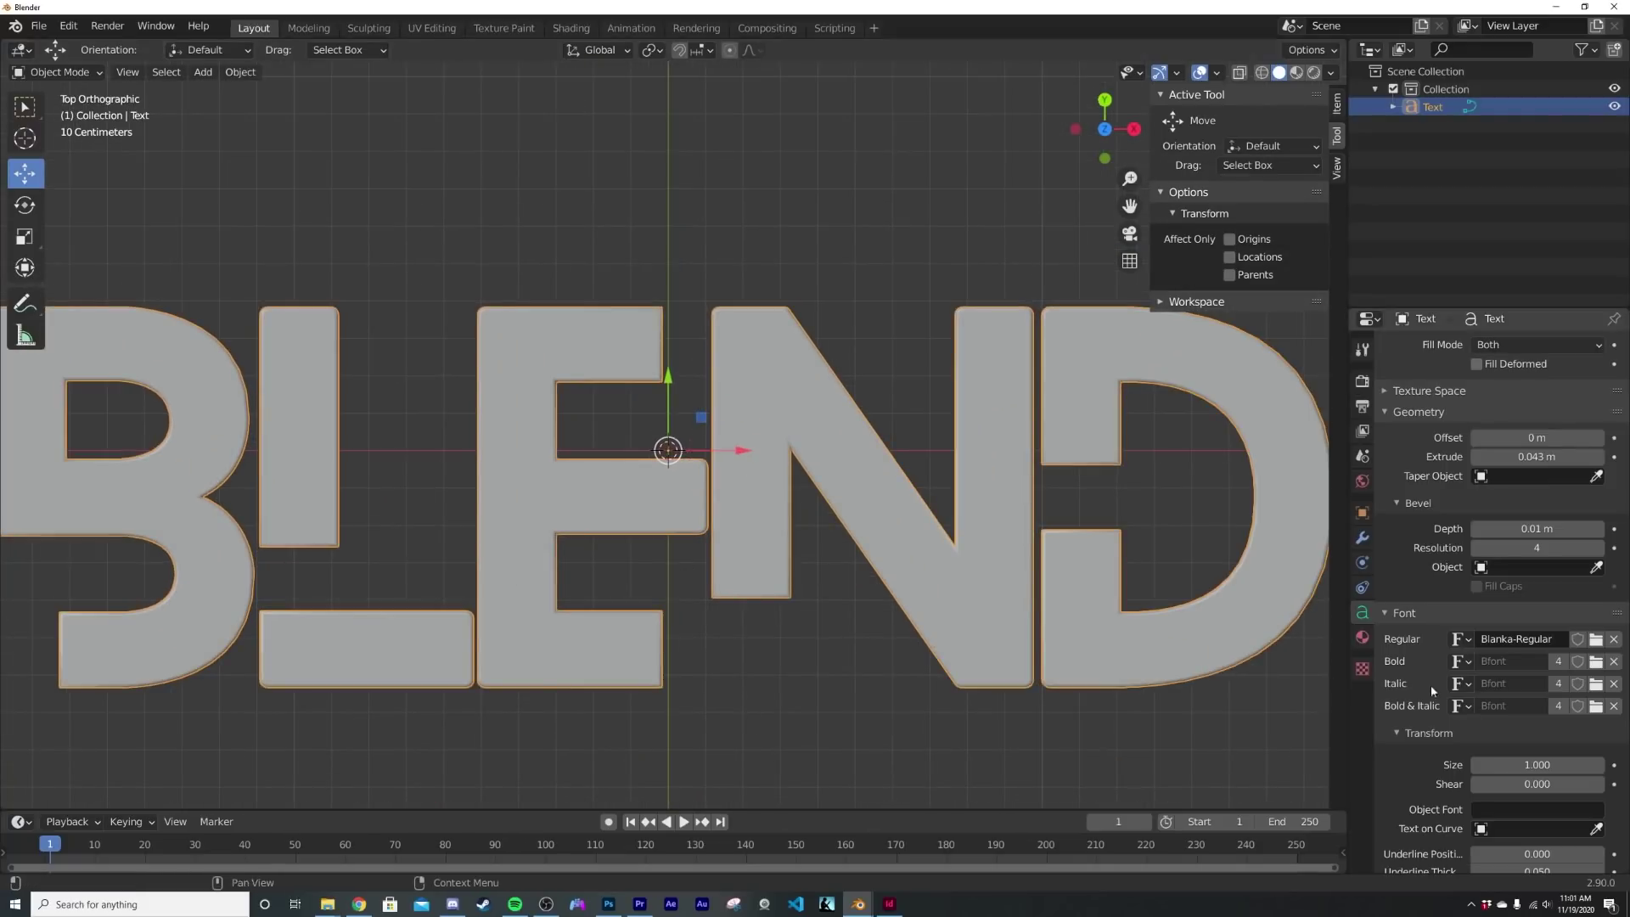
scroll(1549, 727, down, 8)
drag(1549, 727, 1582, 727)
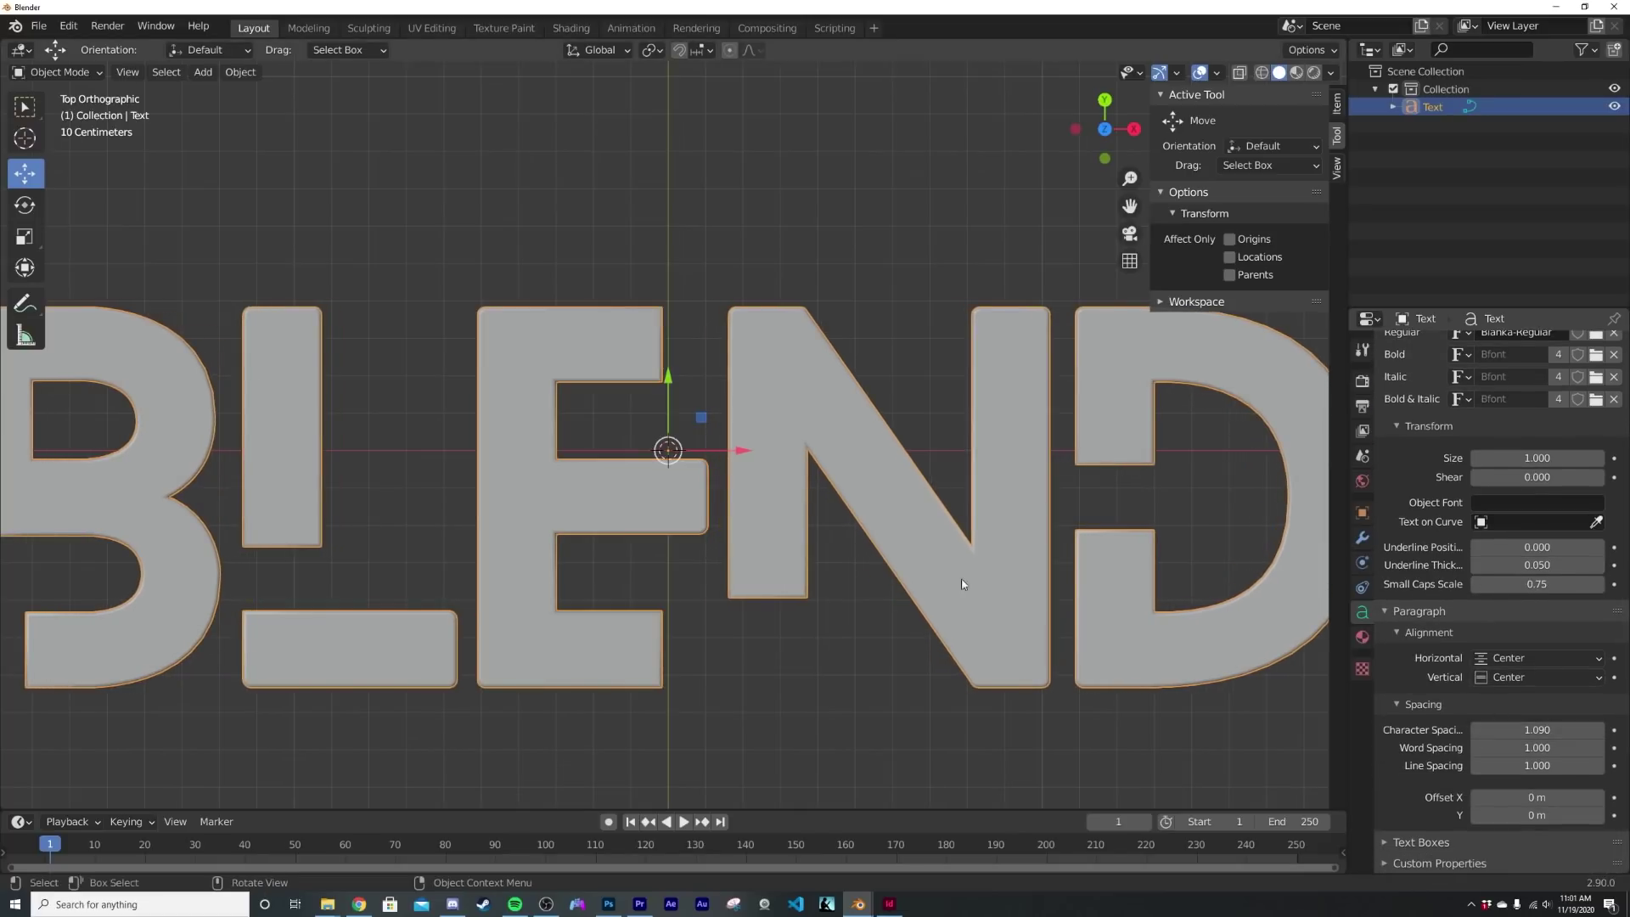
middle_drag(944, 574, 919, 457)
scroll(919, 455, down, 3)
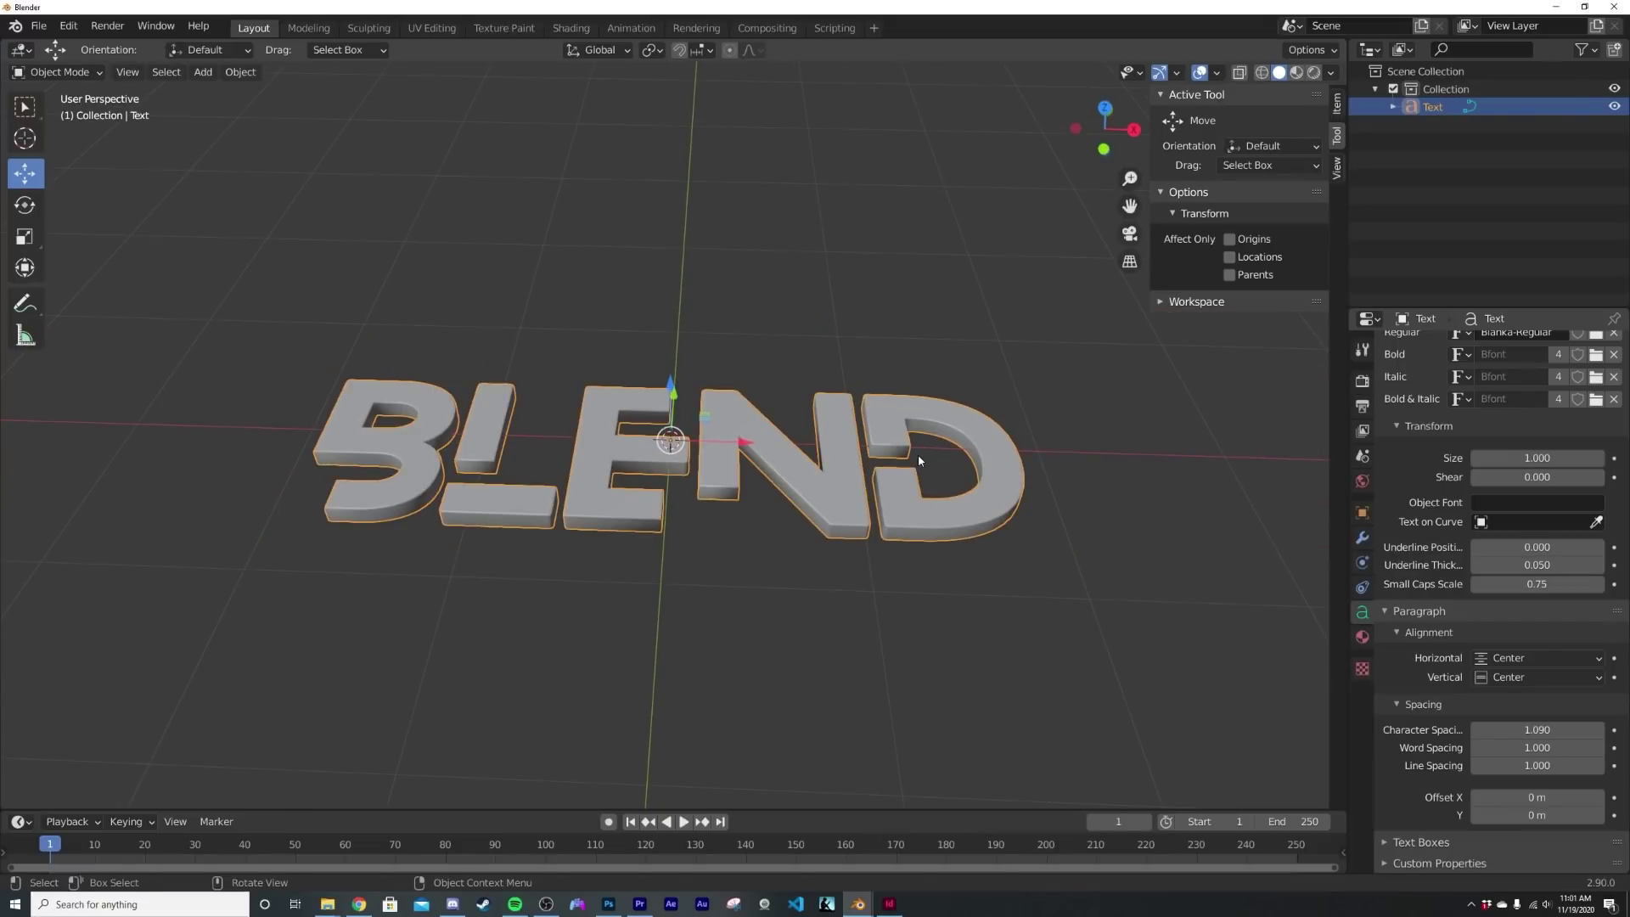
Rotate the BLEND text 90° on X so it stands upright
key(r)
key(x)
key(9)
key(0)
key(Return)
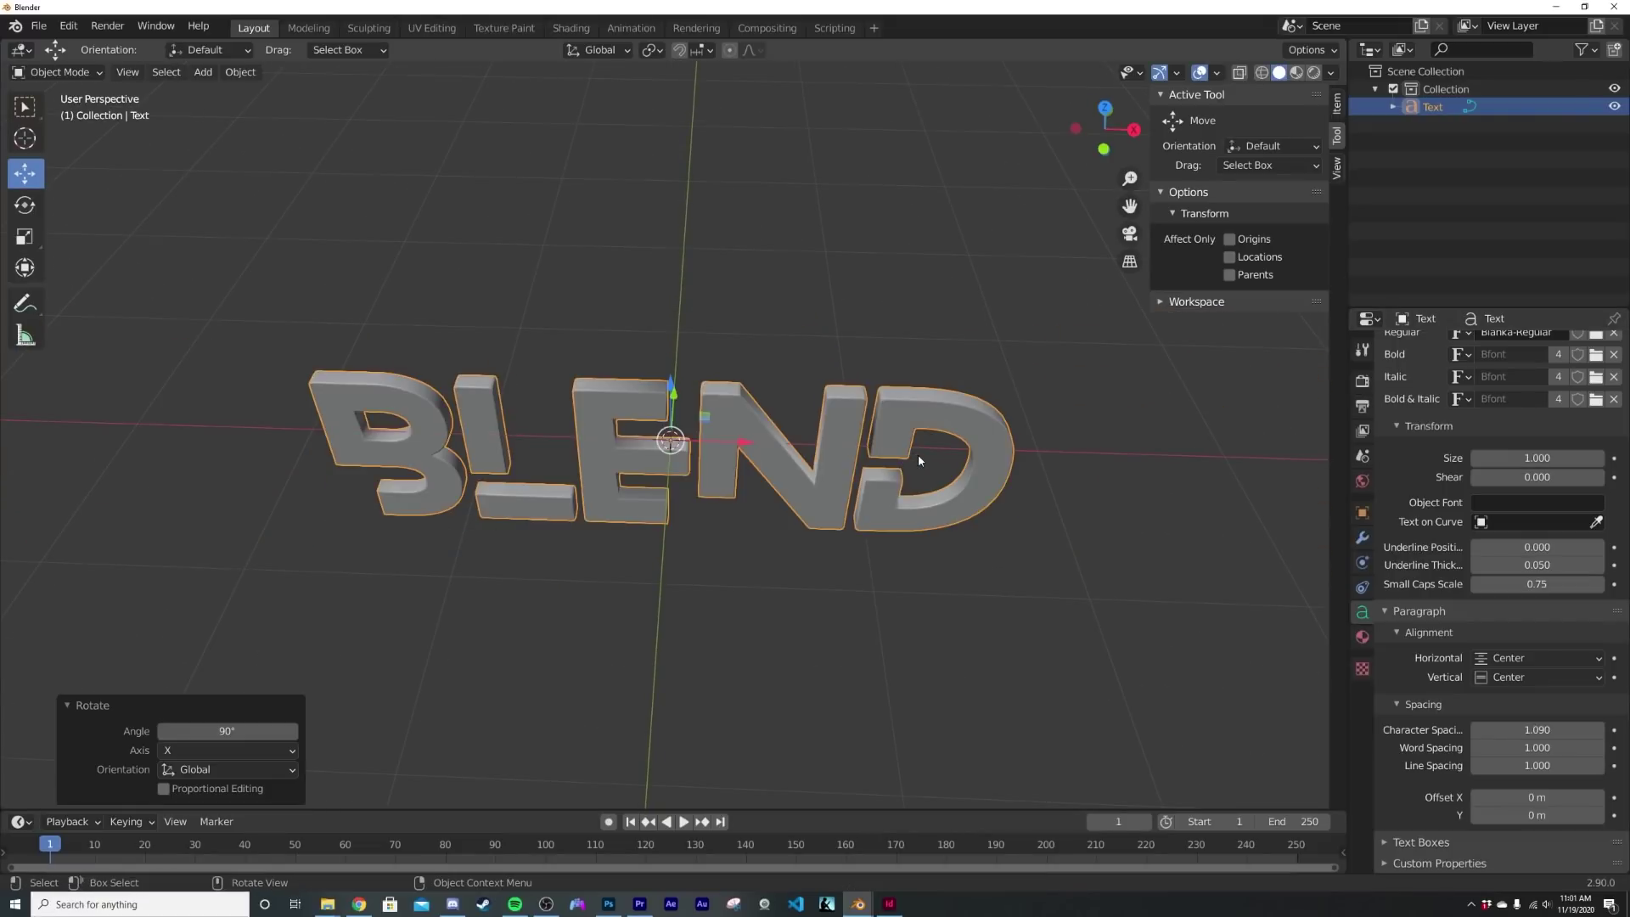
middle_drag(918, 455, 747, 323)
Add a plane and rotate it 90° on X to stand upright
key(shift+a)
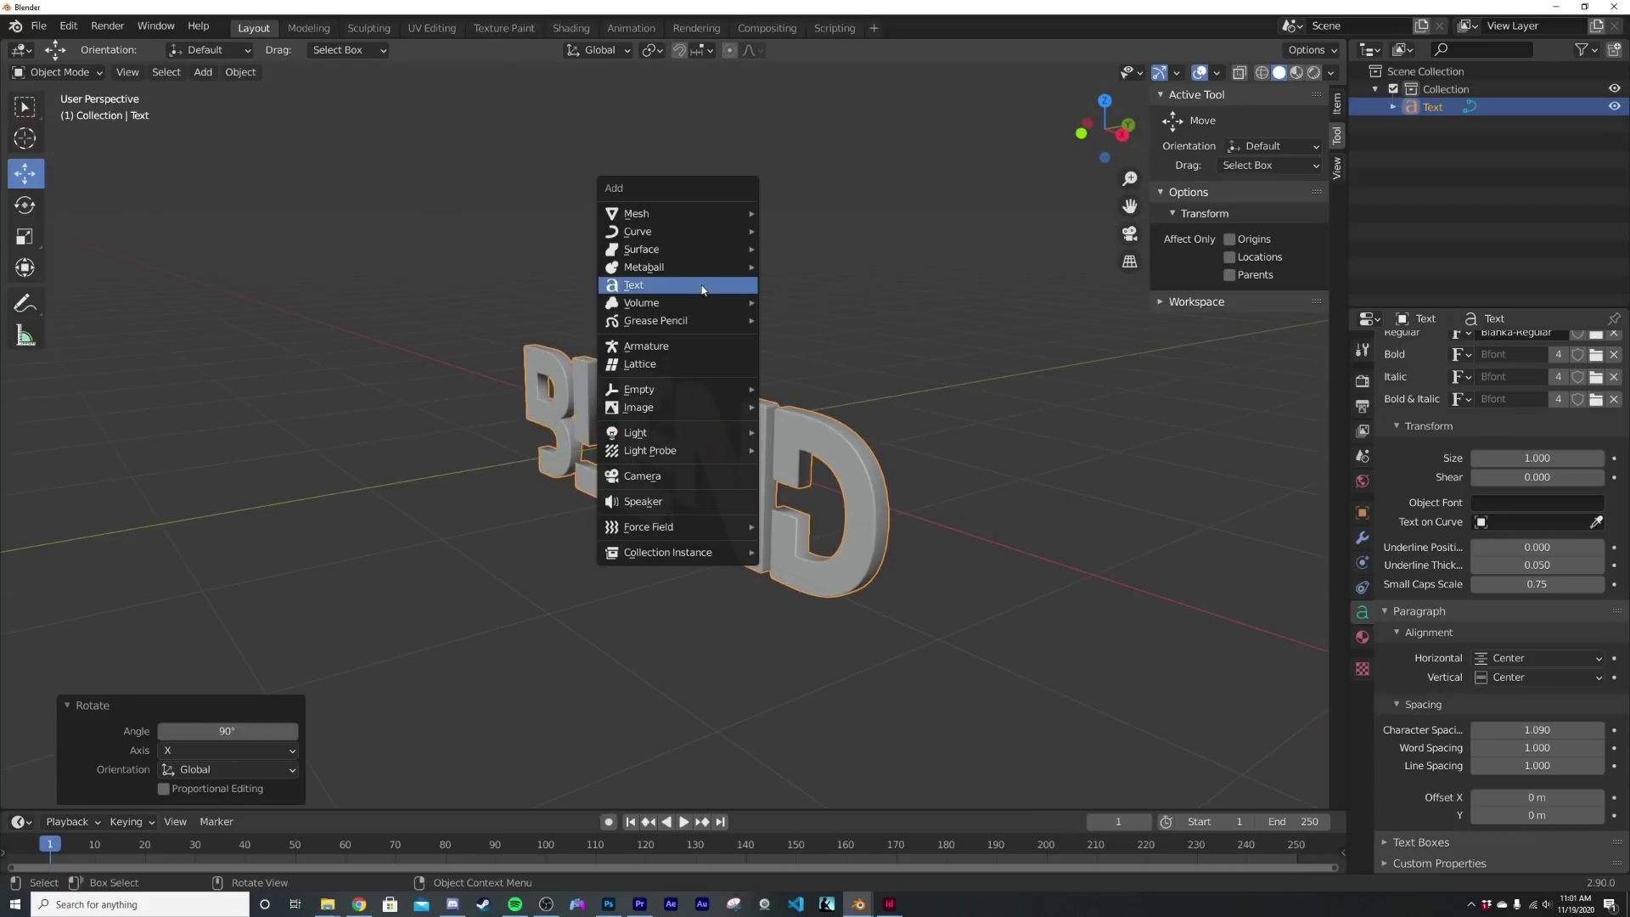
mouse_move(677, 218)
click(773, 215)
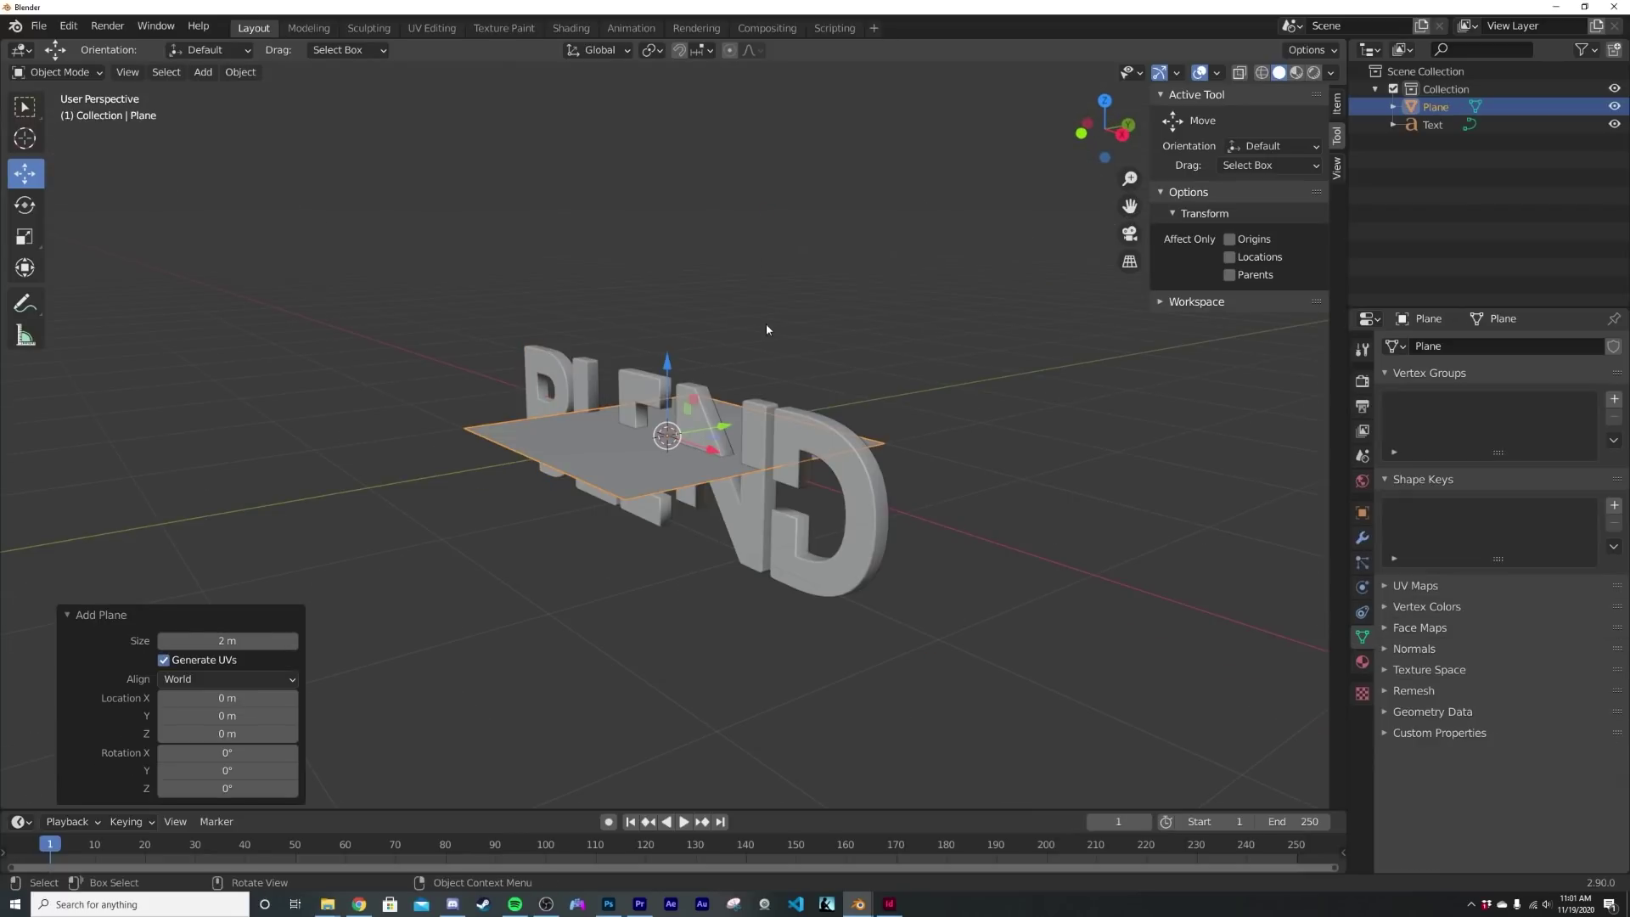
key(r)
key(x)
key(9)
key(0)
key(Return)
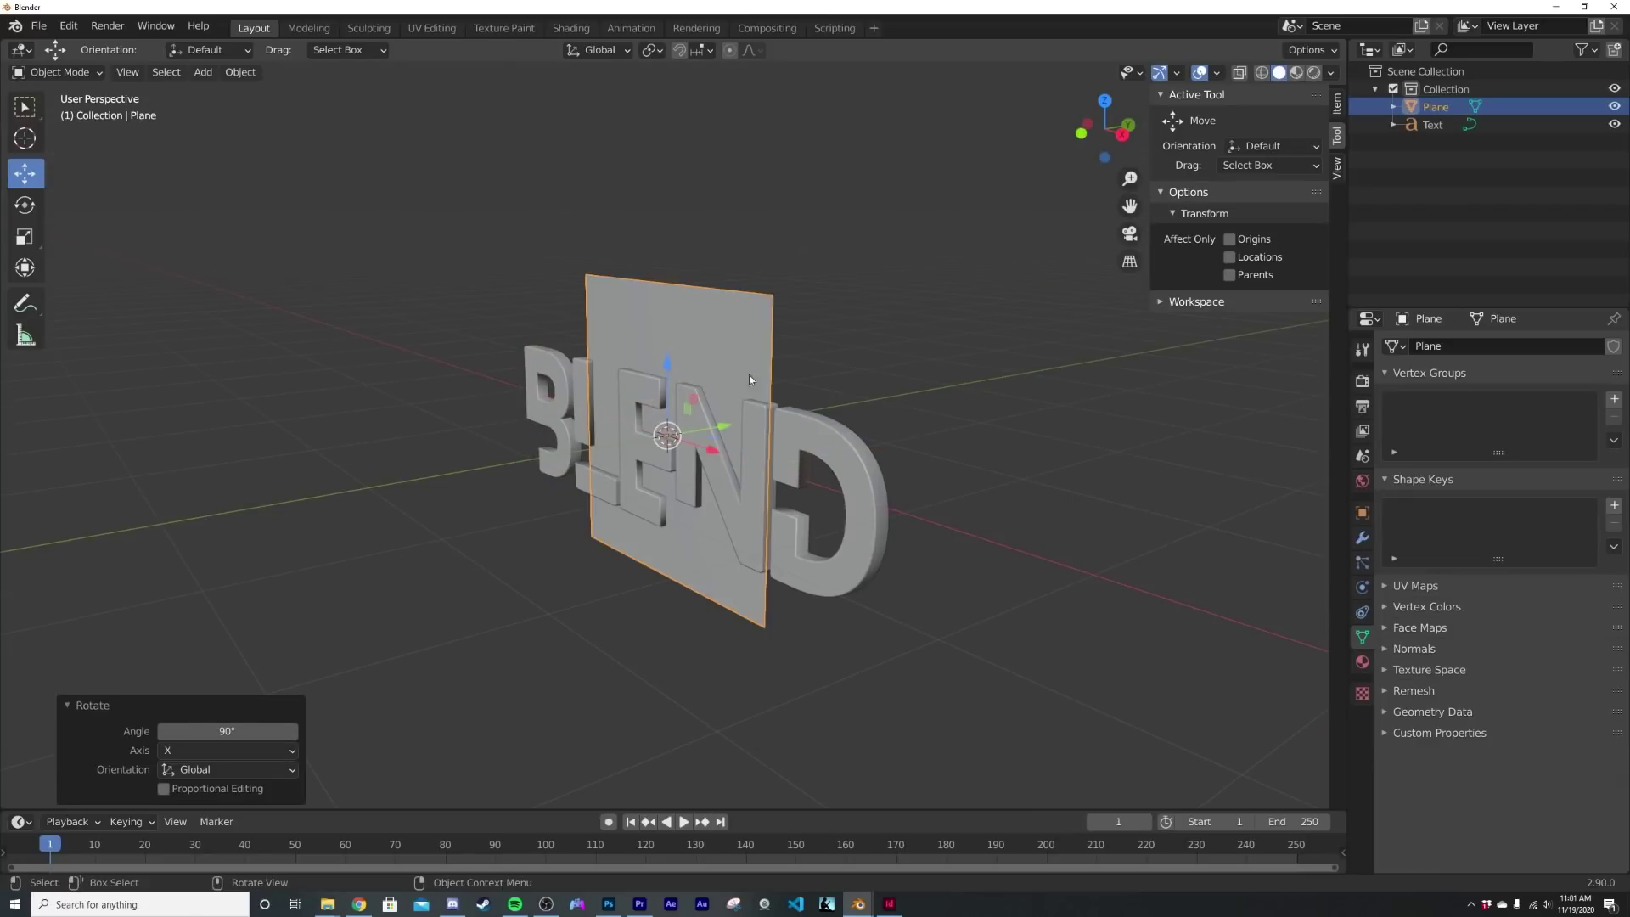
Move the plane behind the text on Y, scale it to 5.439, and view from Front
key(g)
key(y)
click(828, 399)
key(s)
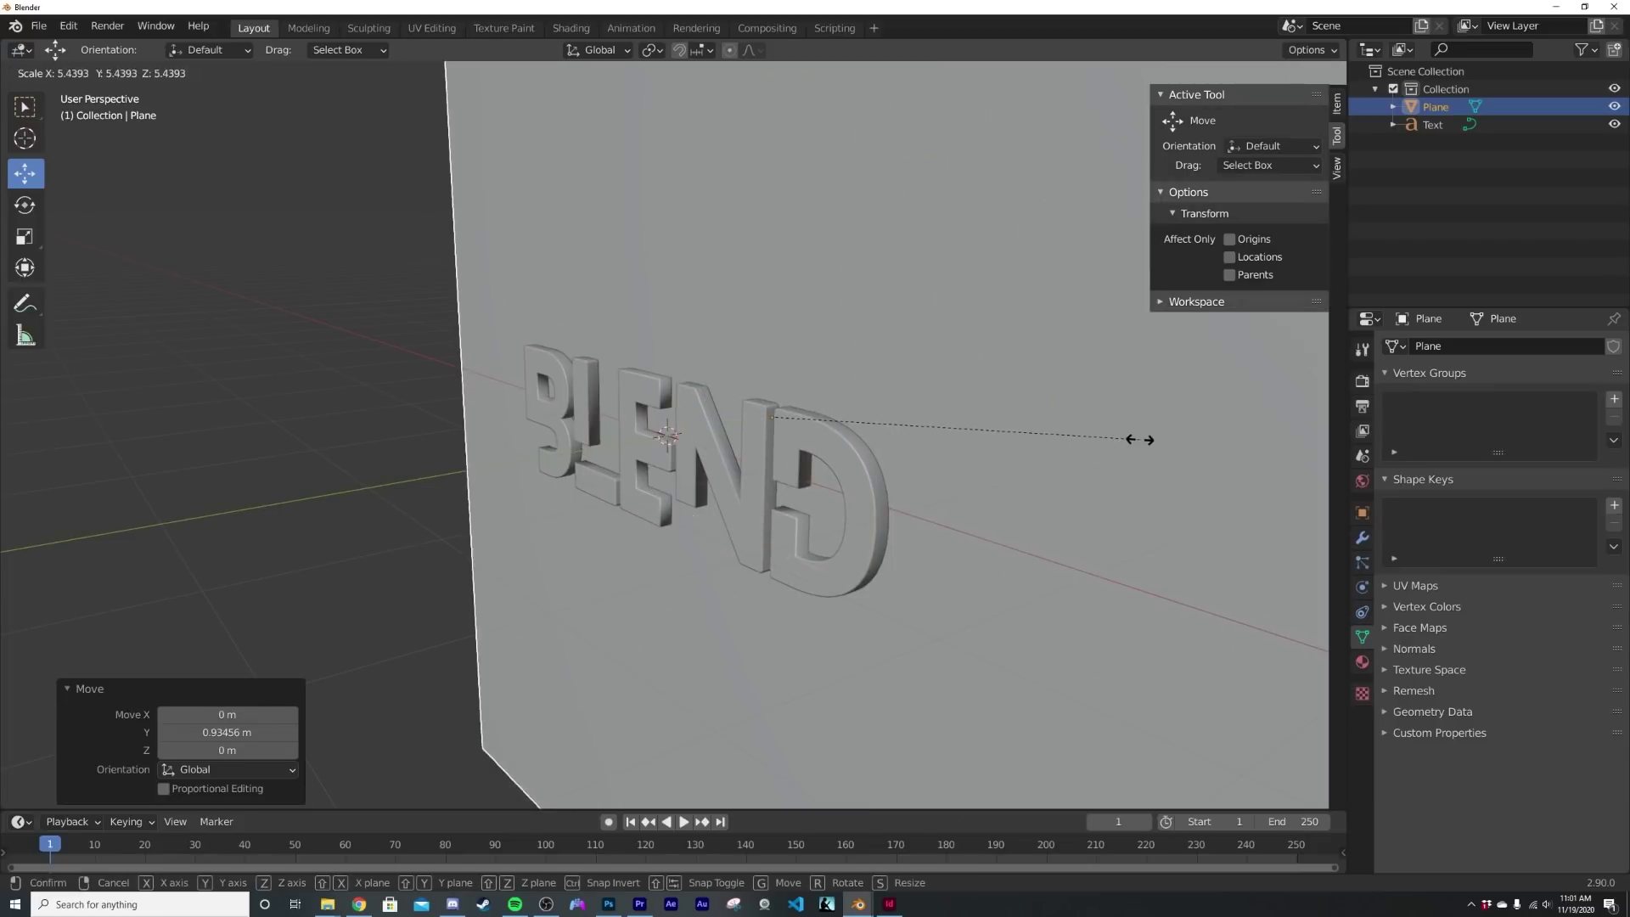
click(1140, 439)
middle_drag(1139, 439, 1010, 337)
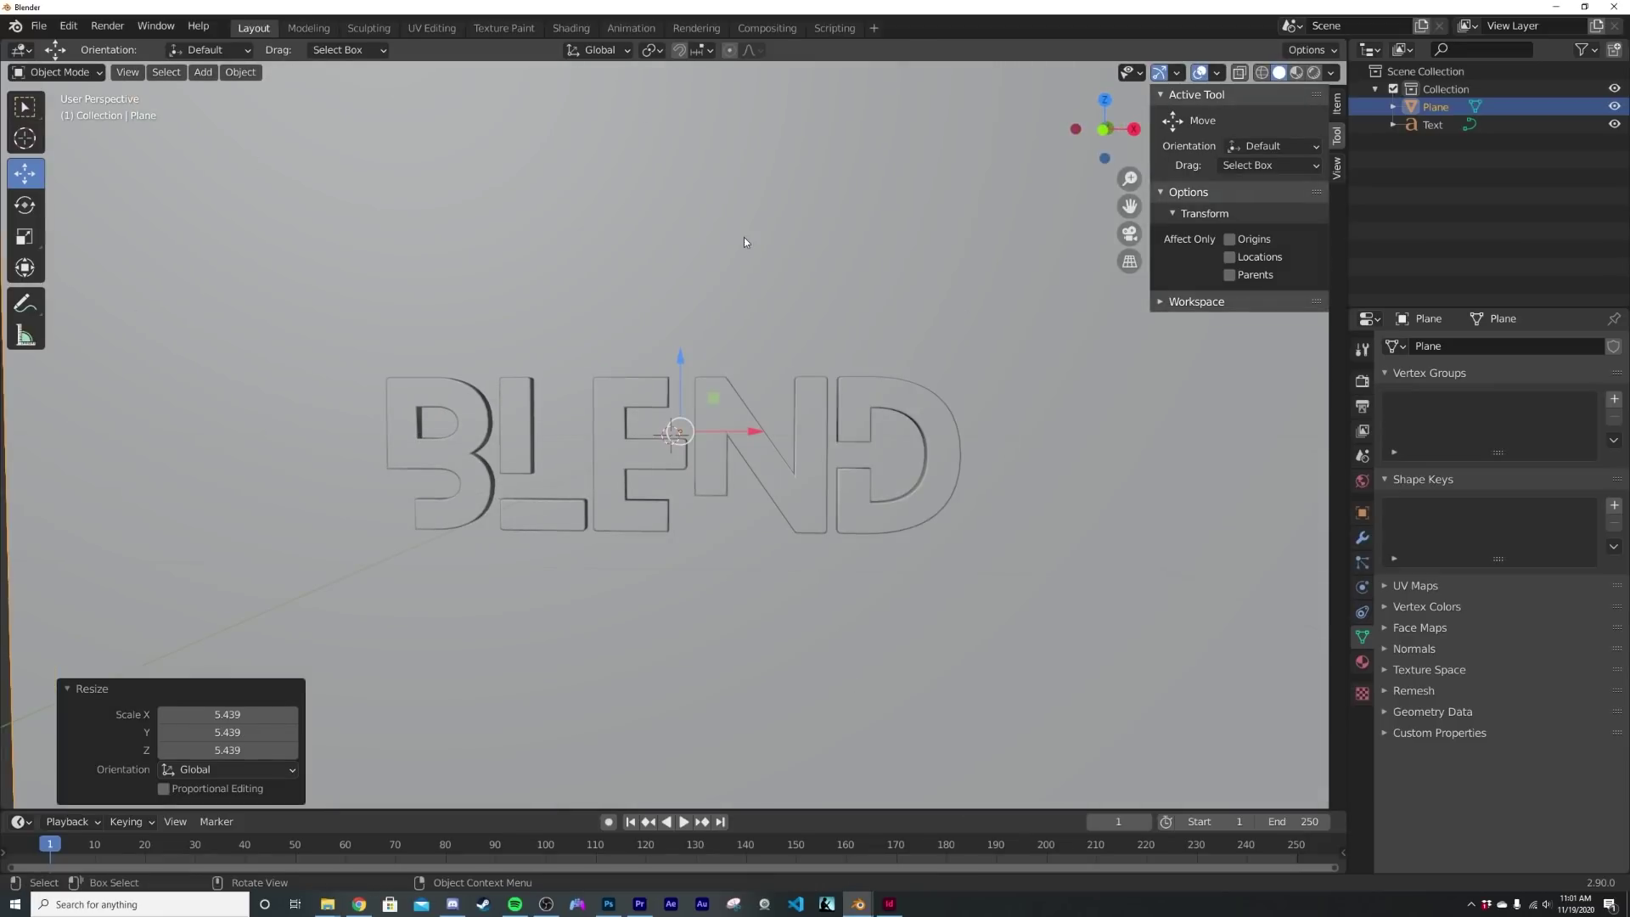
key(grave)
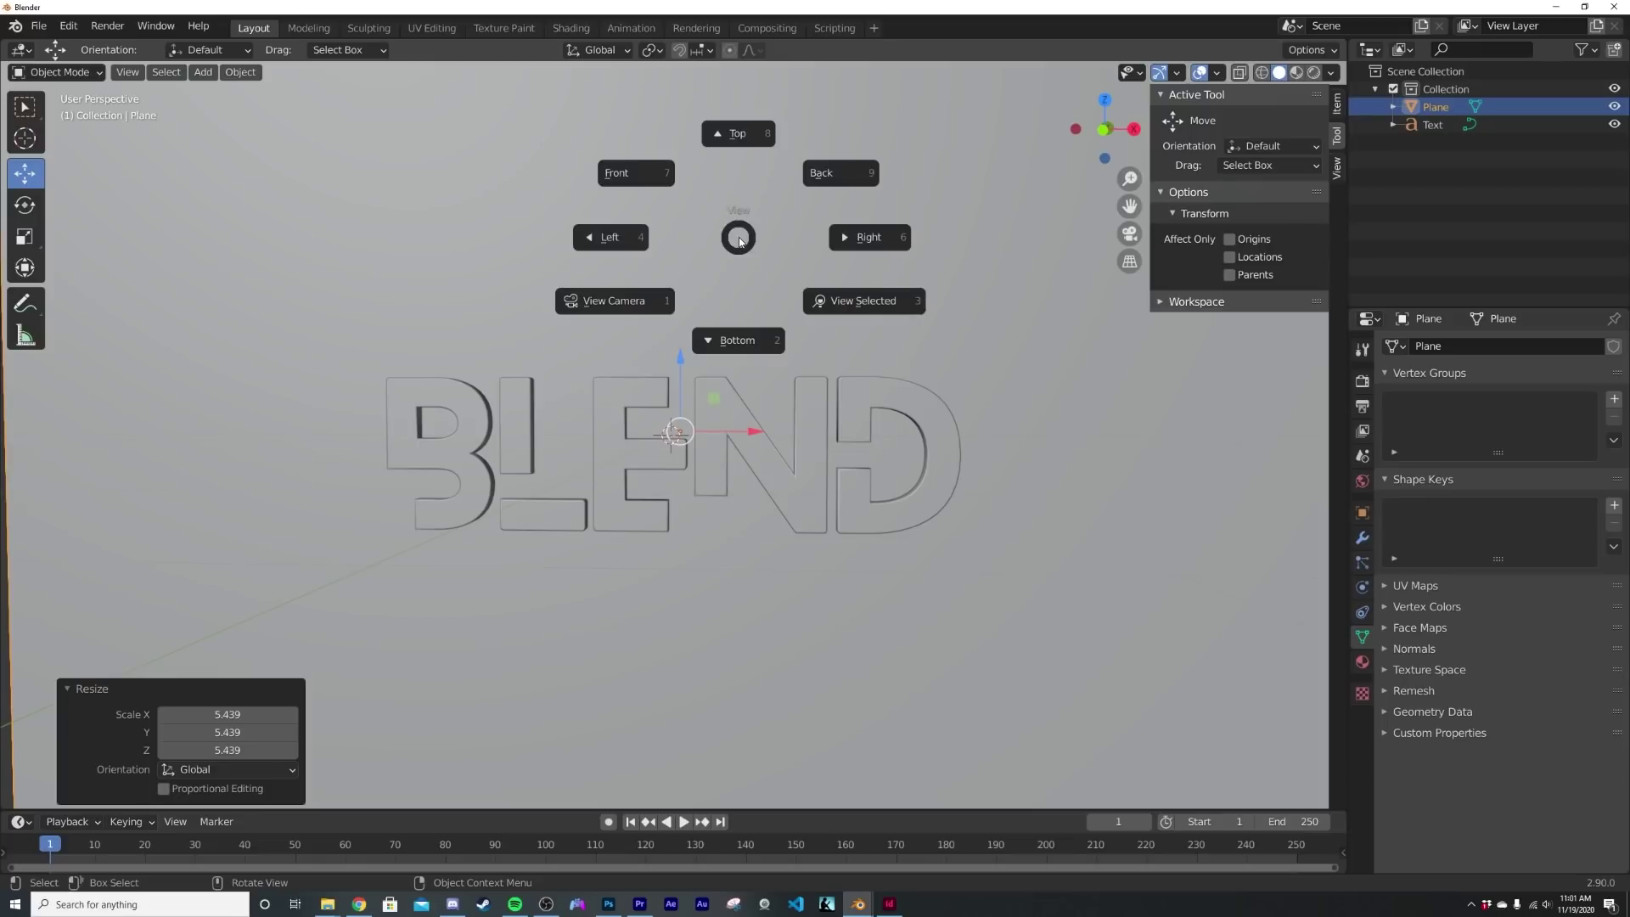
click(654, 191)
Add a camera and move it so BLEND sits centred and fully framed
key(shift+a)
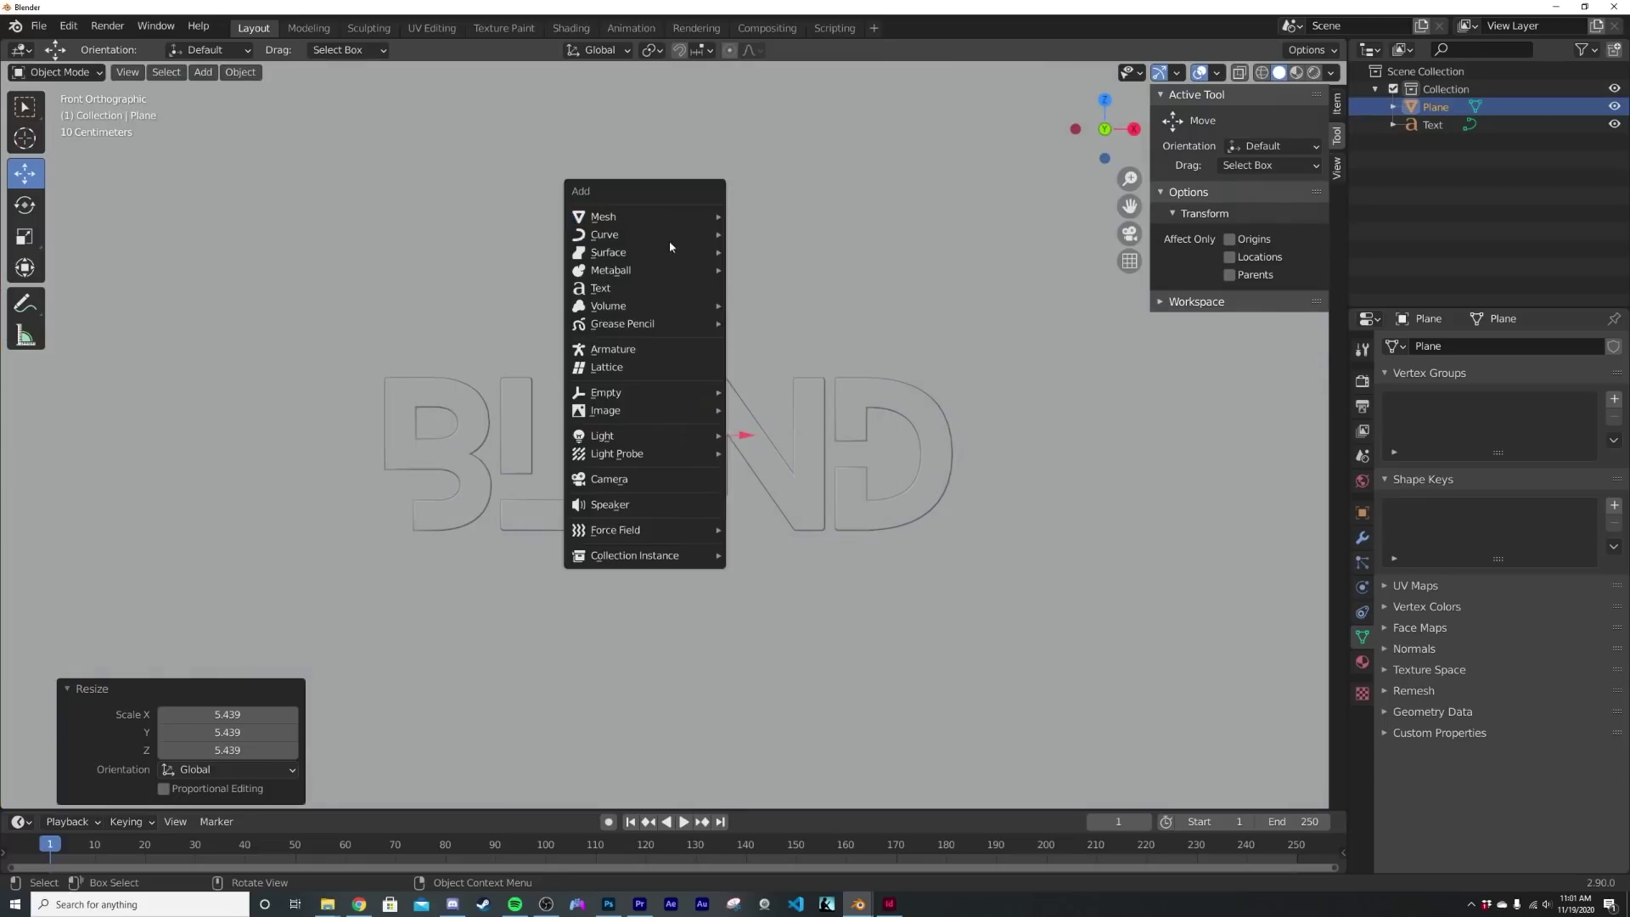
click(638, 479)
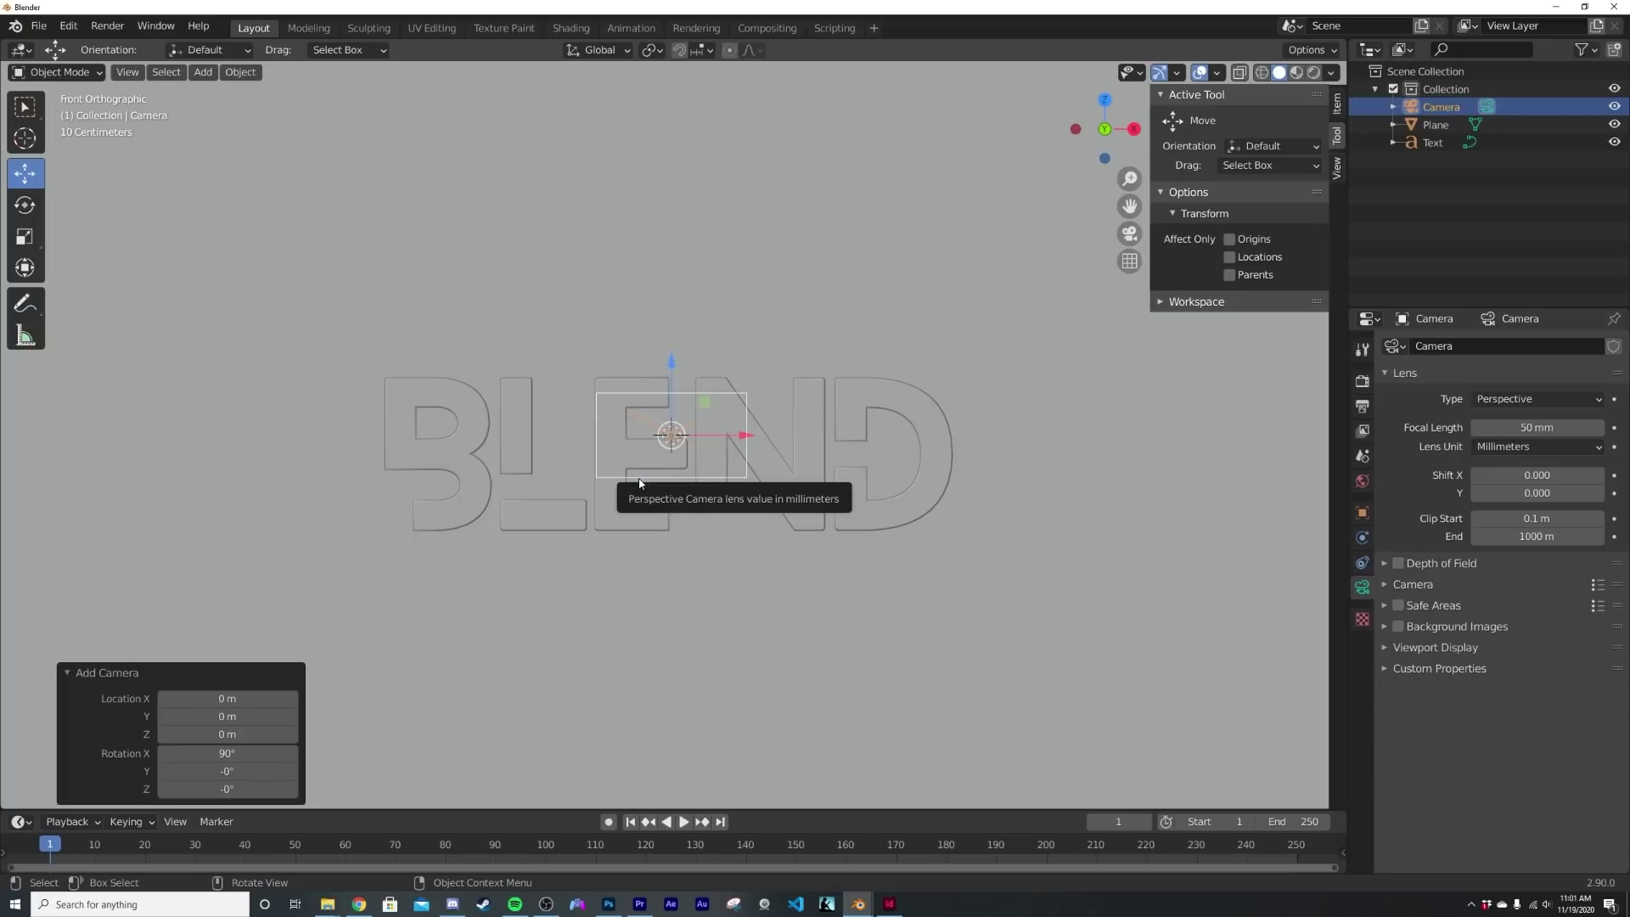
key(KP_0)
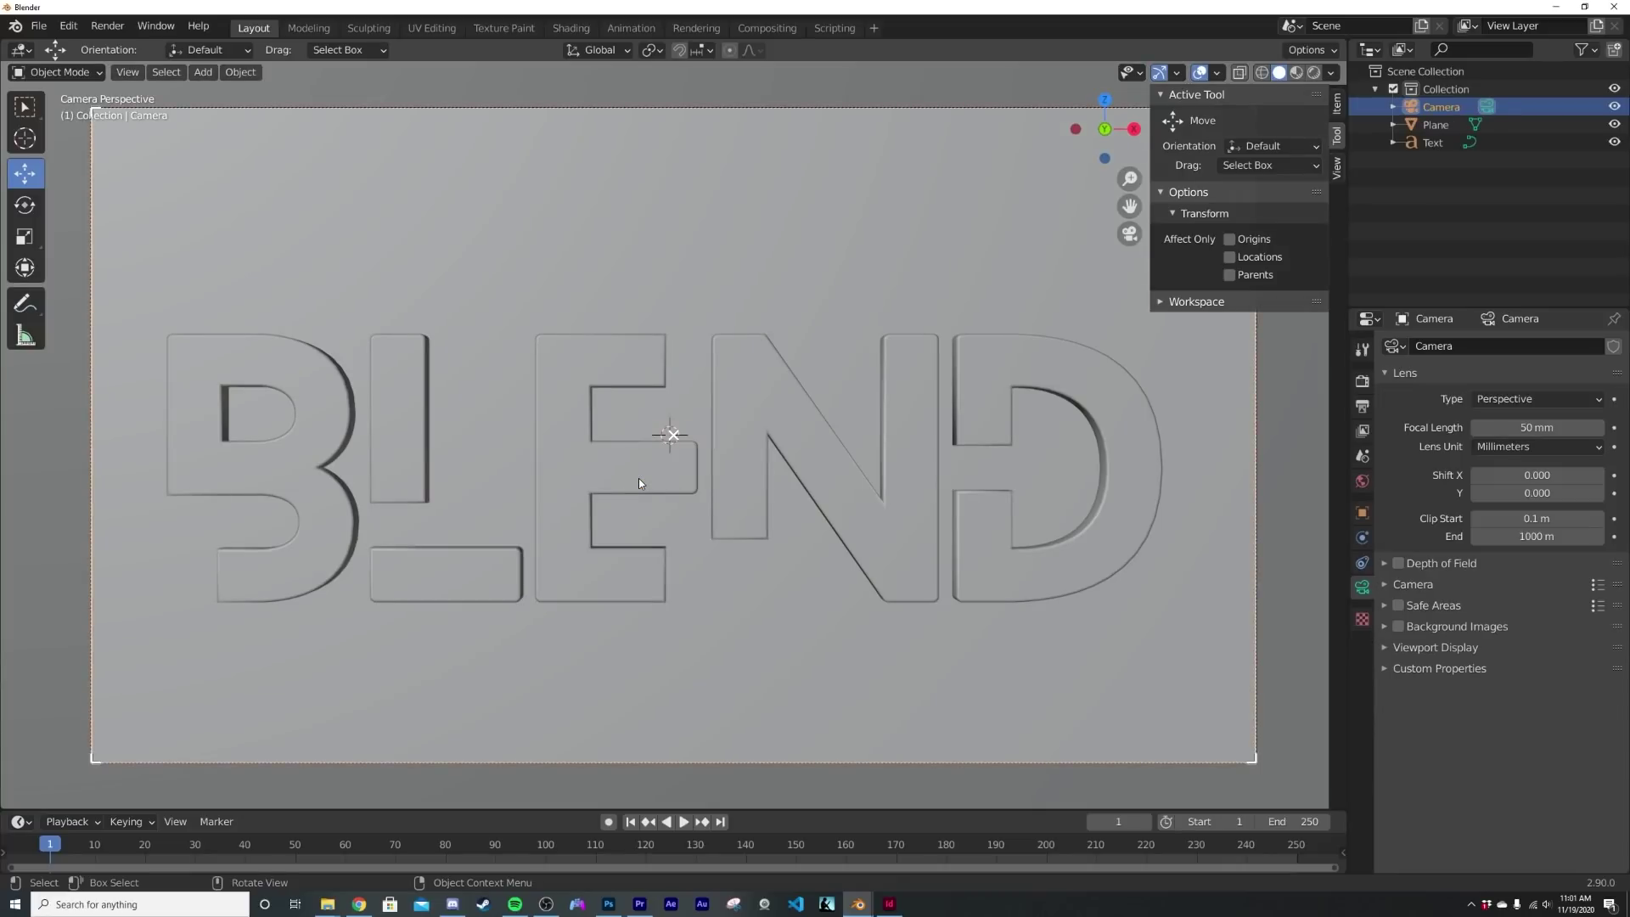
scroll(638, 477, down, 3)
key(g)
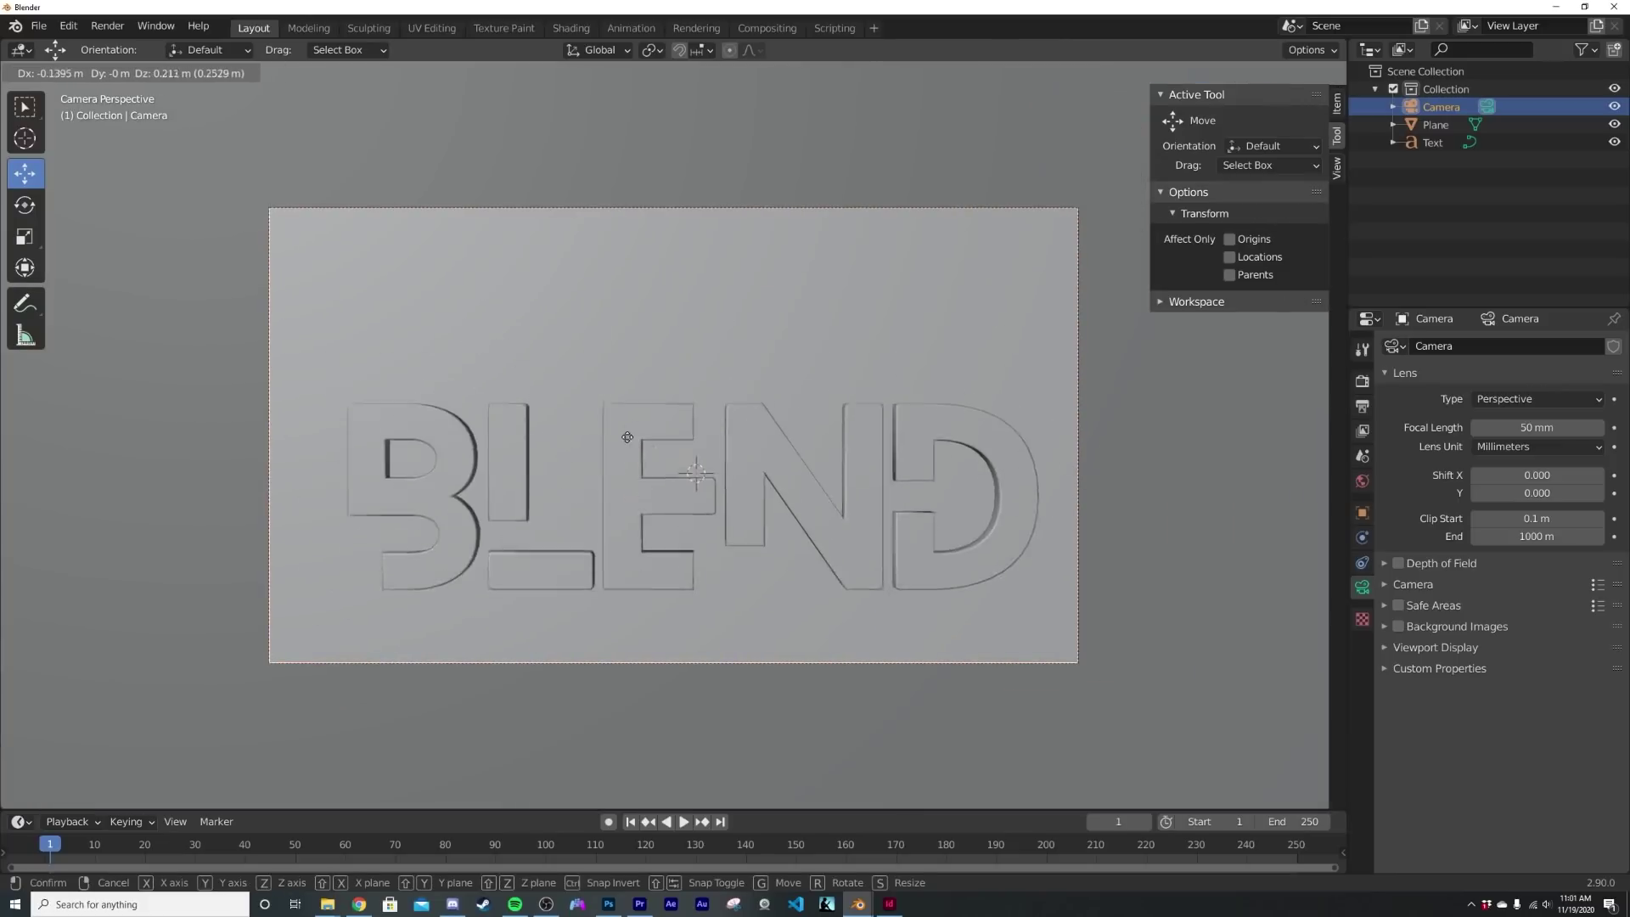
click(644, 421)
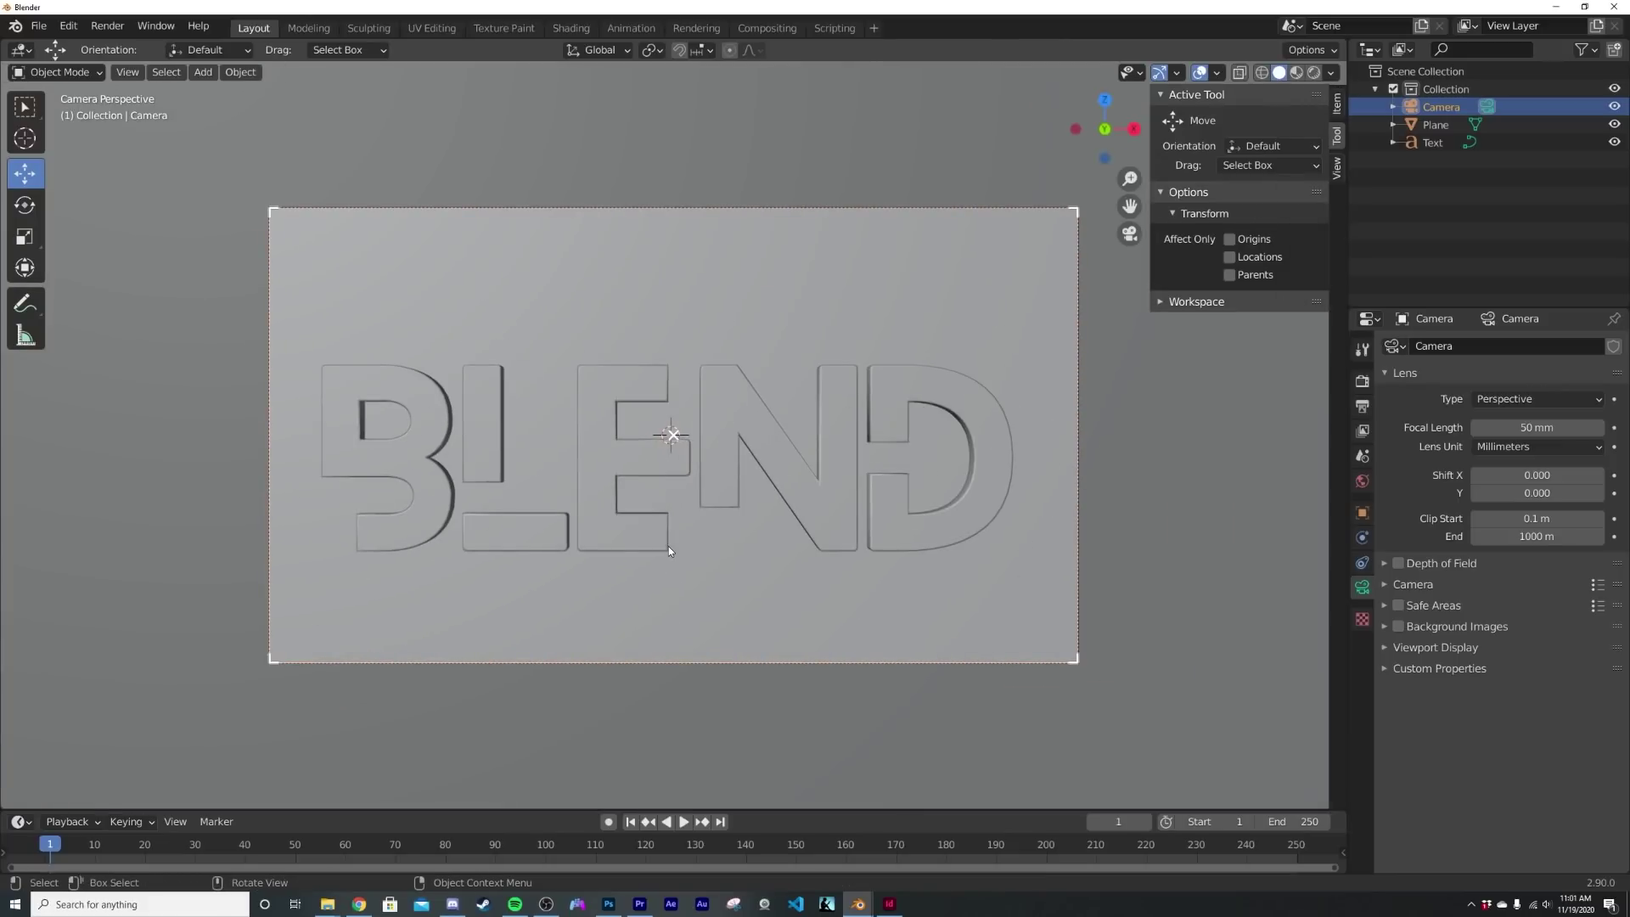
key(g)
key(z)
key(z)
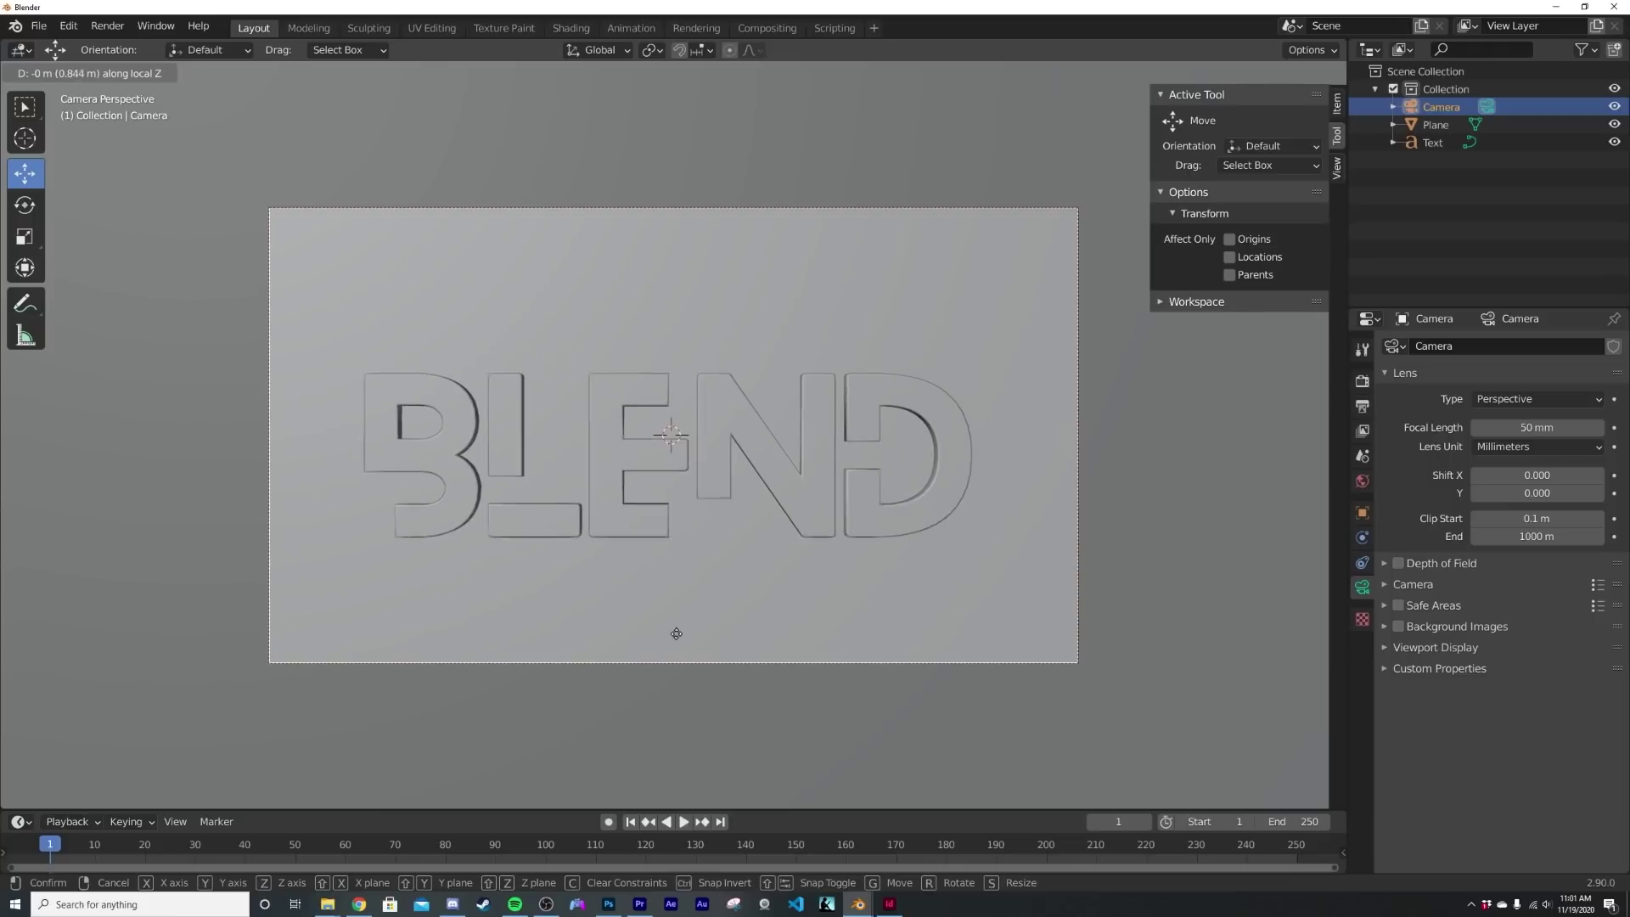
click(823, 581)
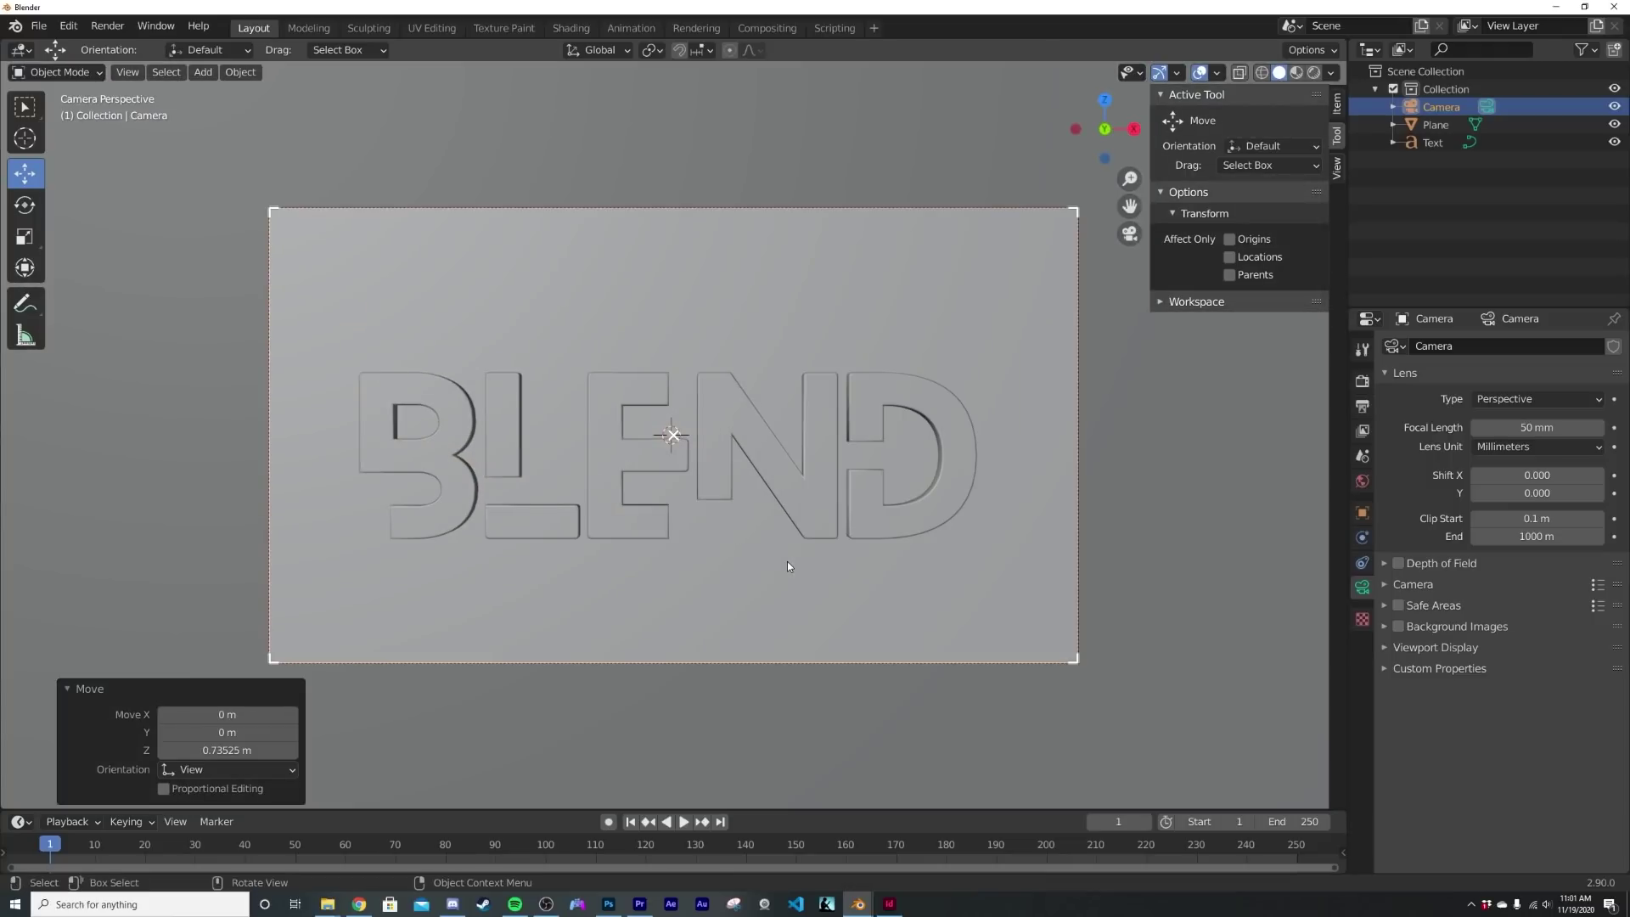
Switch to rendered shading and brighten the world background colour to grey
key(z)
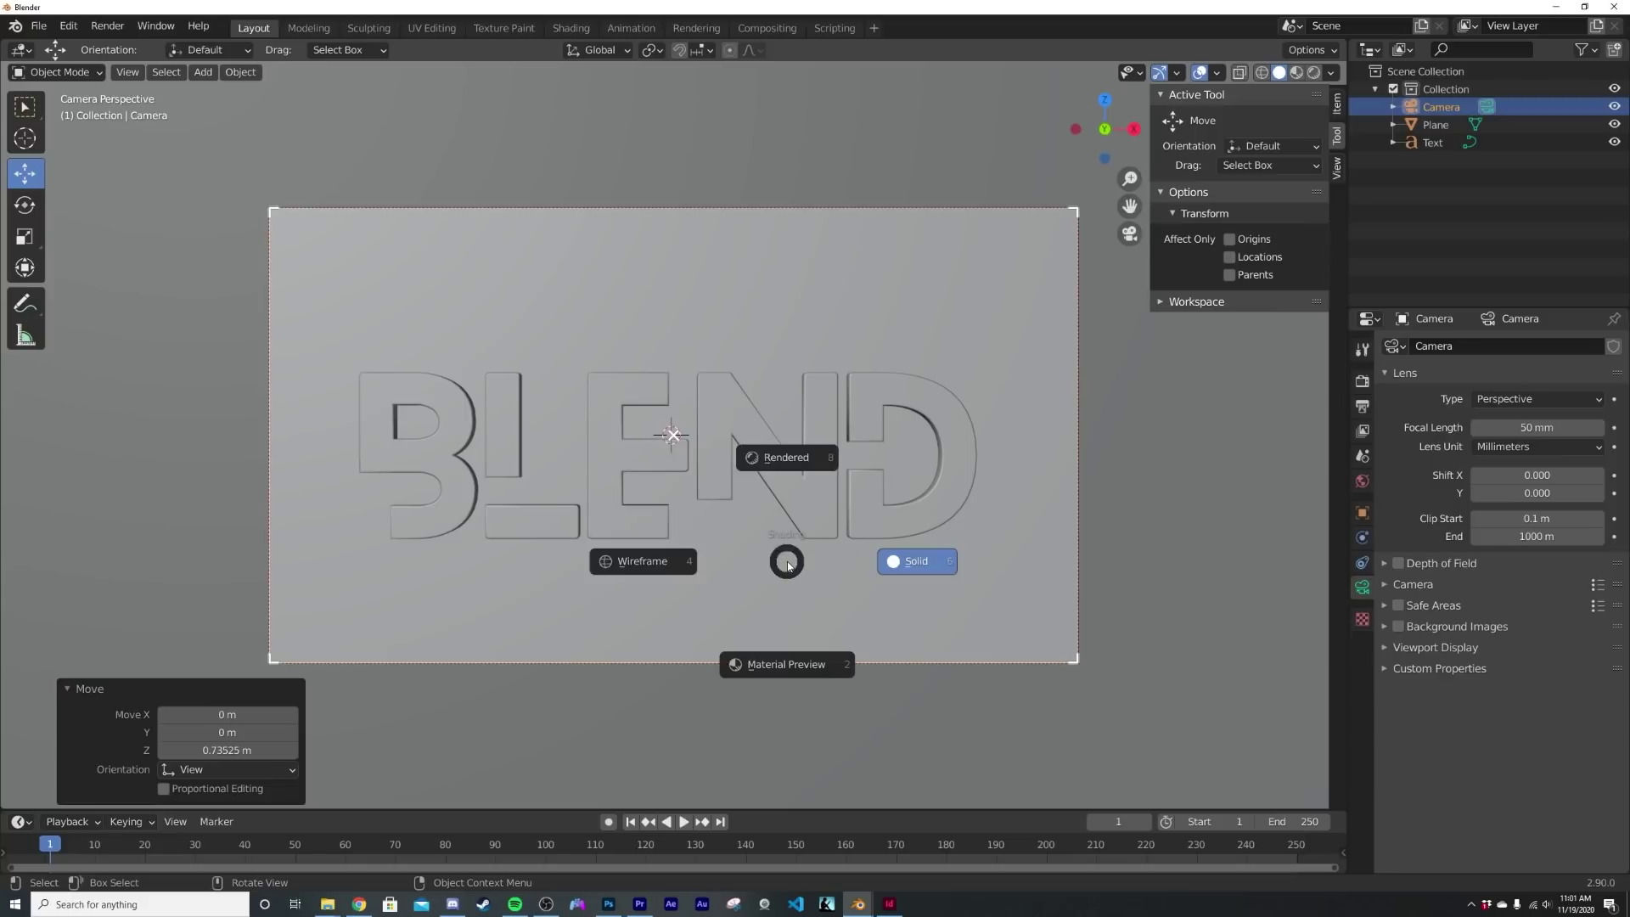
click(782, 512)
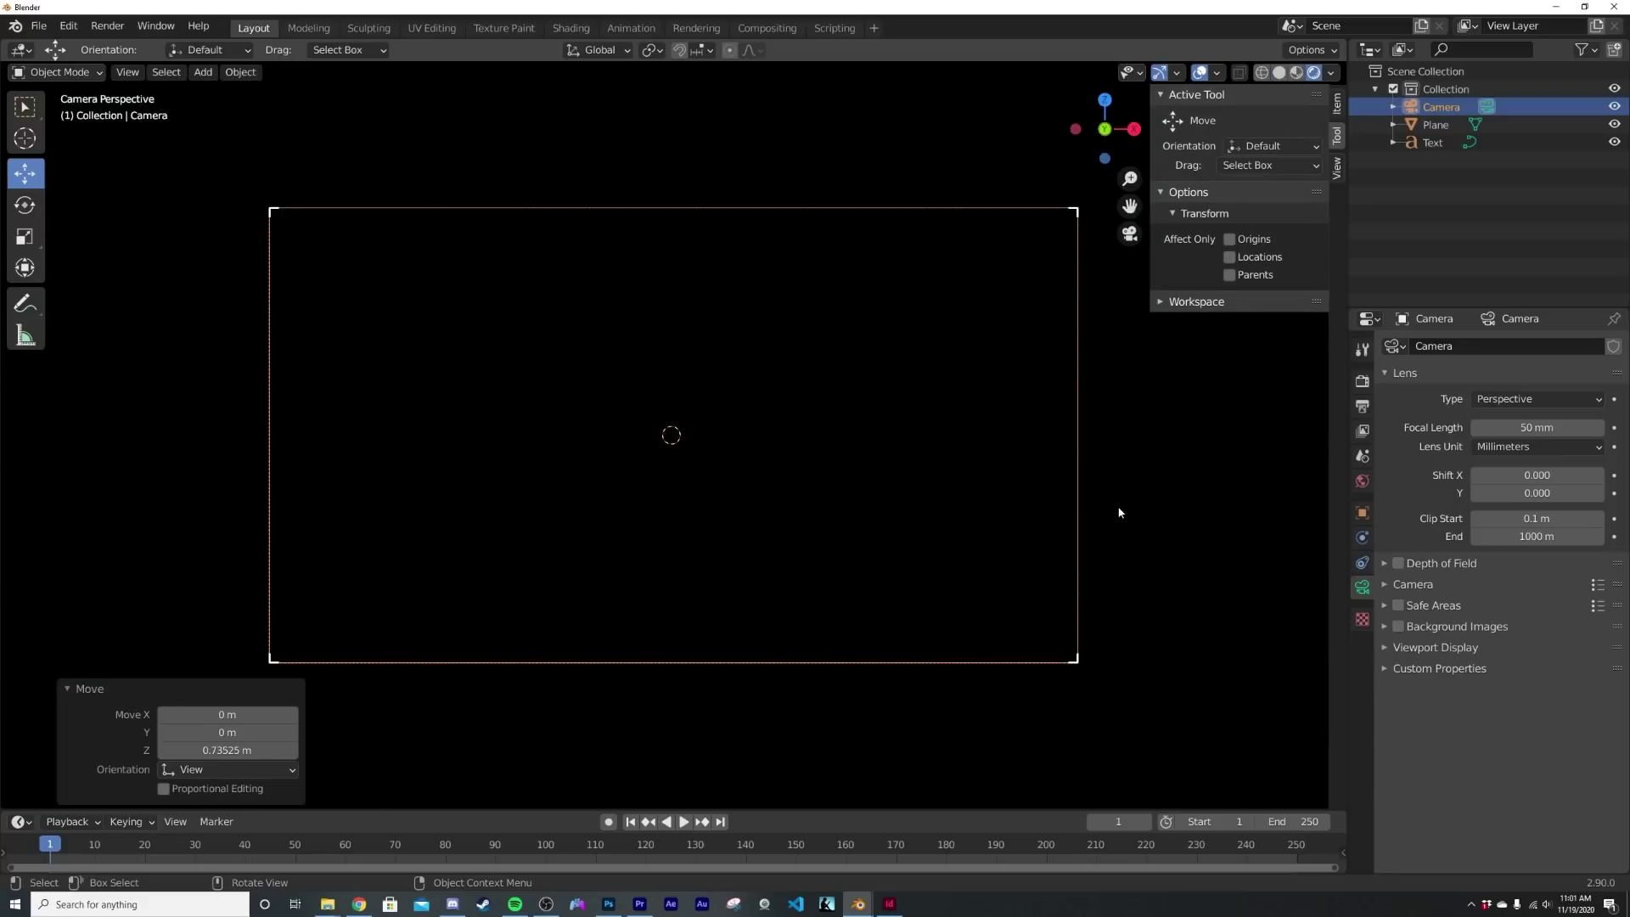
click(1362, 480)
click(1478, 463)
click(1518, 465)
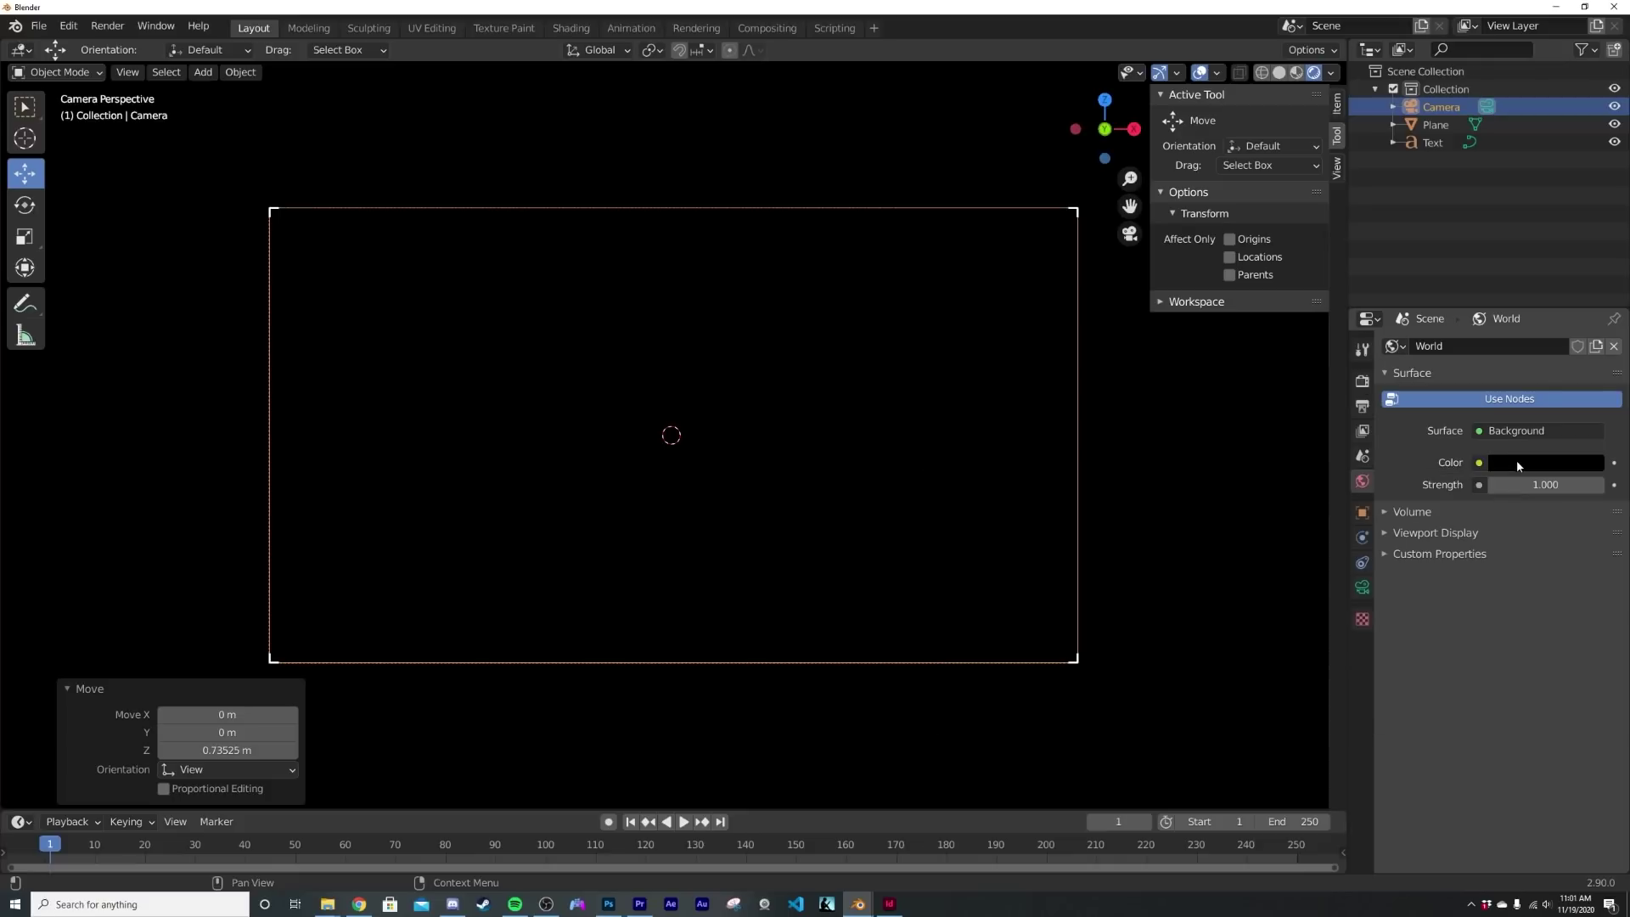
click(1516, 460)
drag(1589, 335, 1589, 263)
Give the backdrop plane a new material with black base colour and Roughness 10
click(854, 374)
key(KP_0)
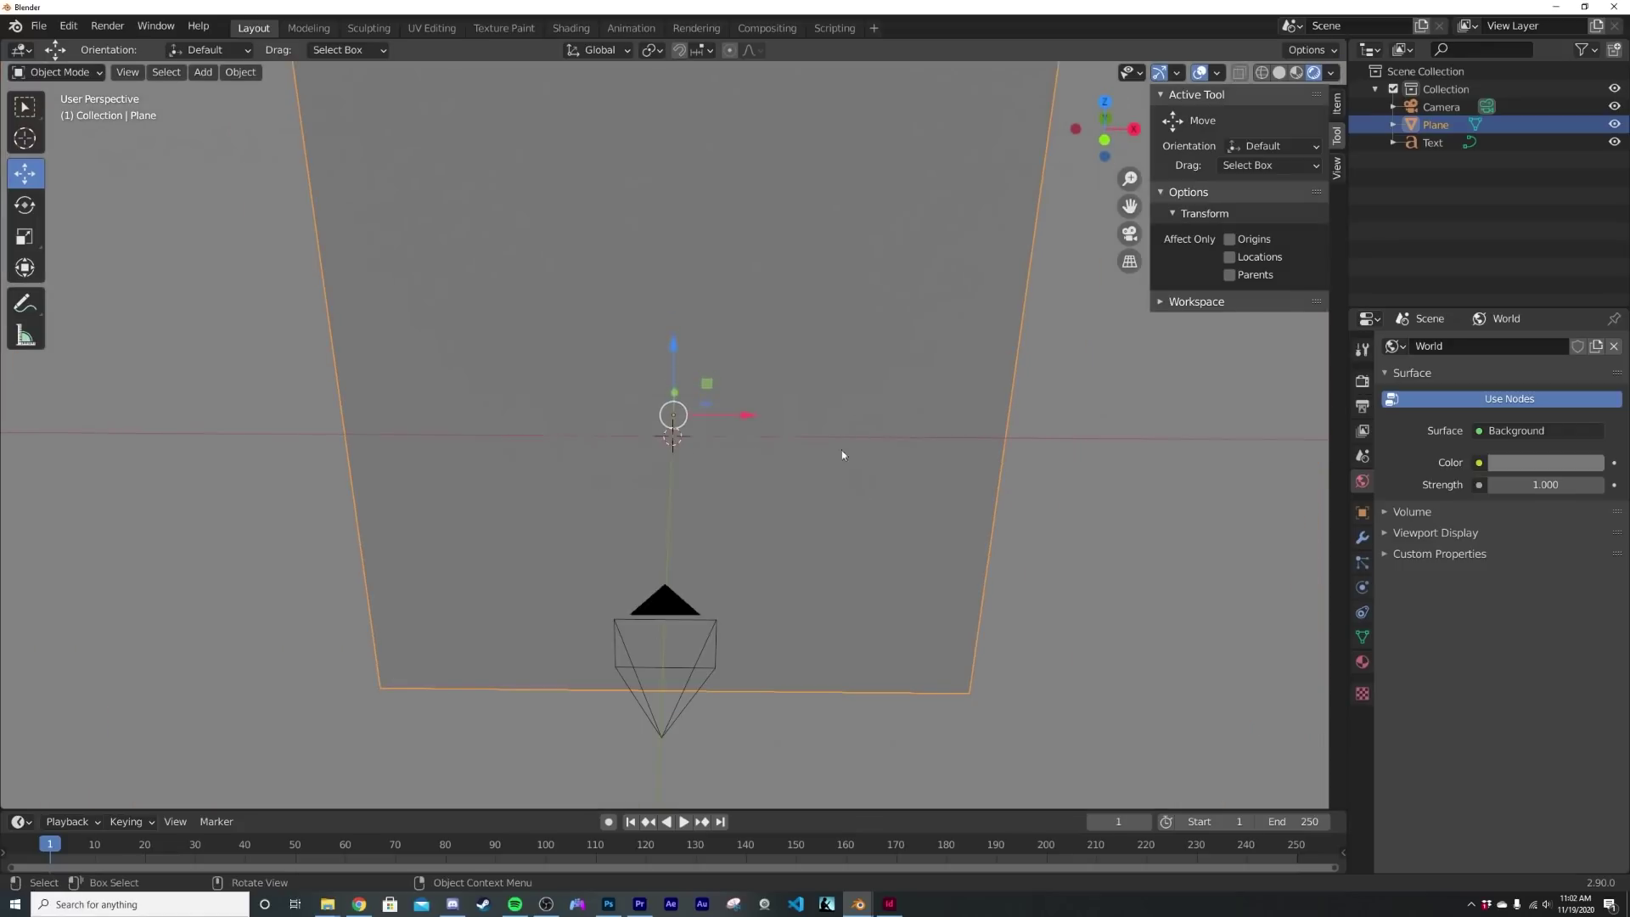
key(KP_0)
click(1361, 661)
click(1509, 422)
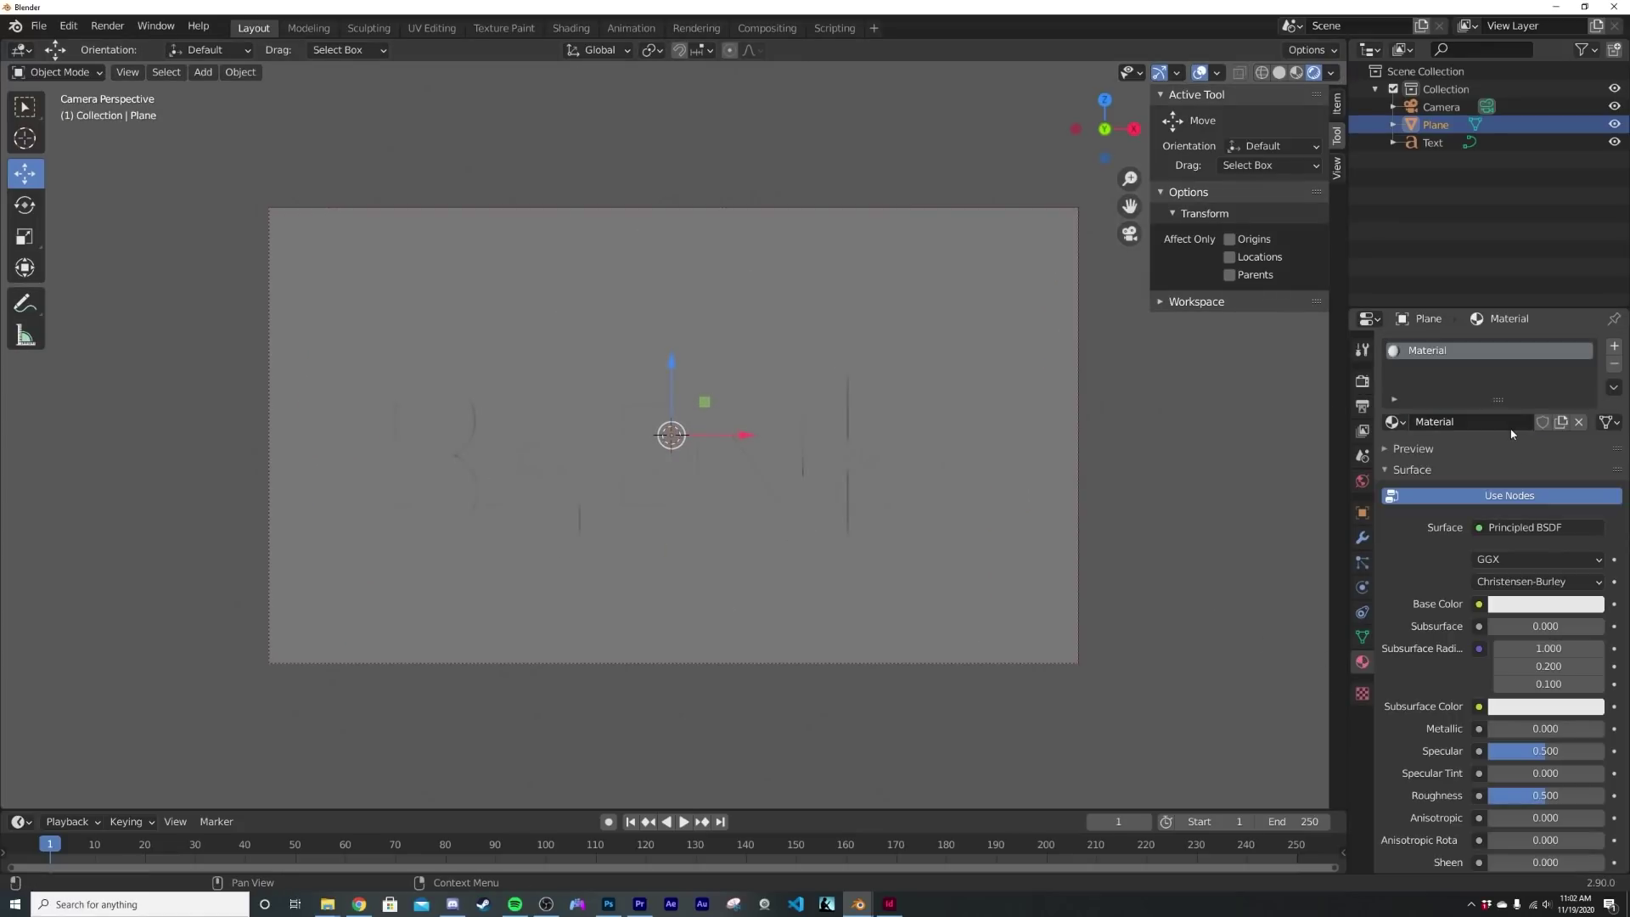
click(1548, 604)
click(1586, 465)
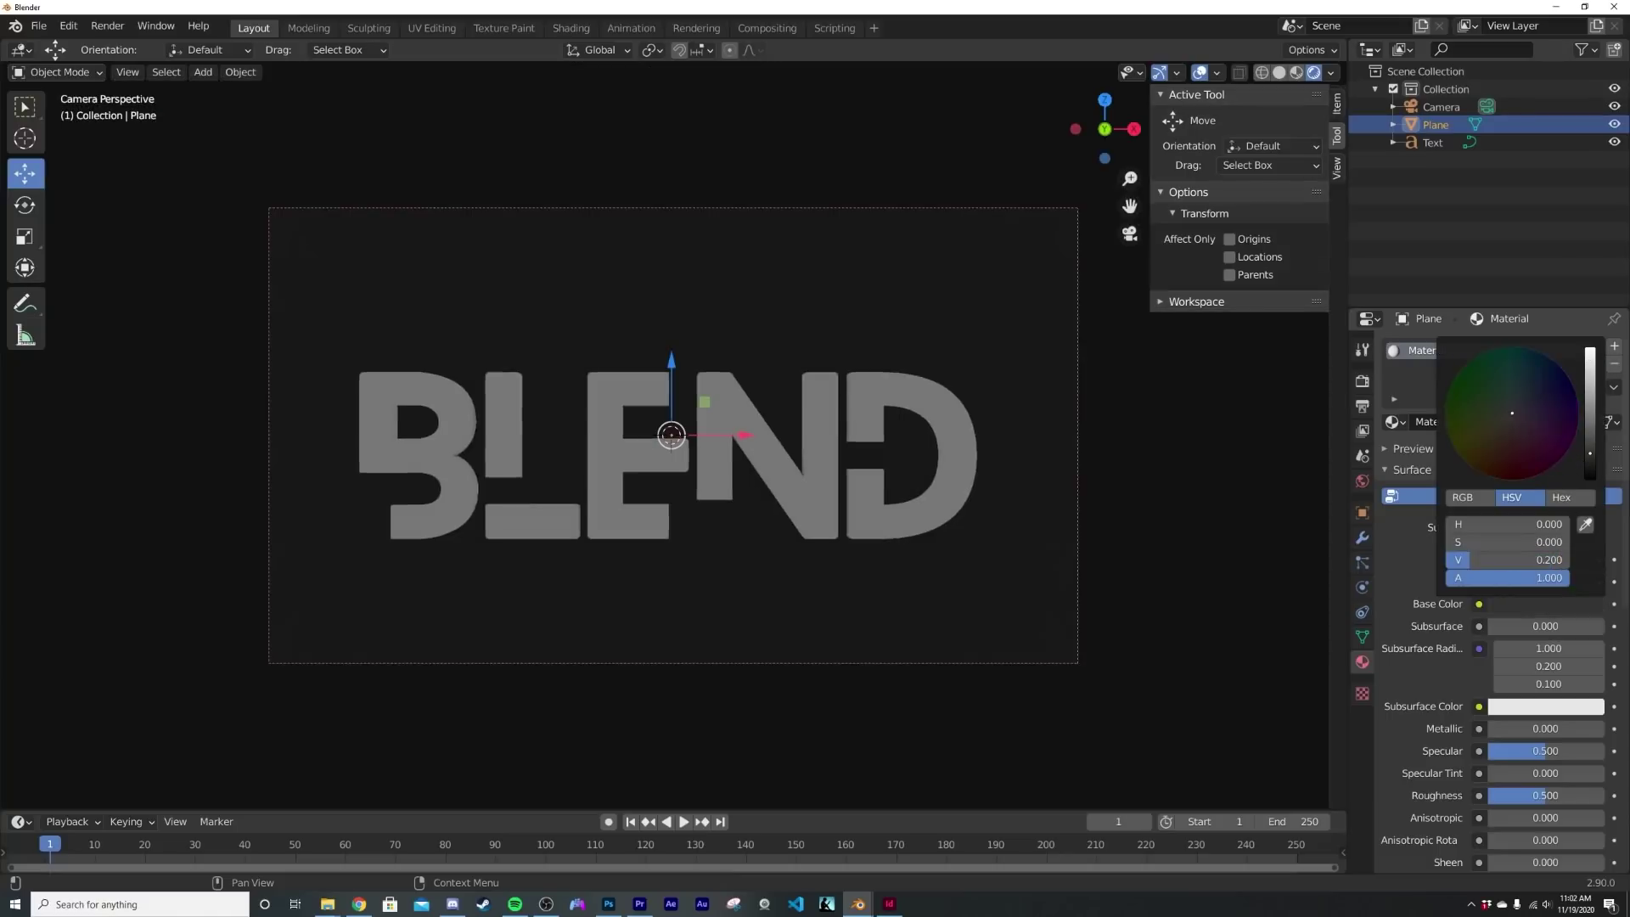
click(1545, 793)
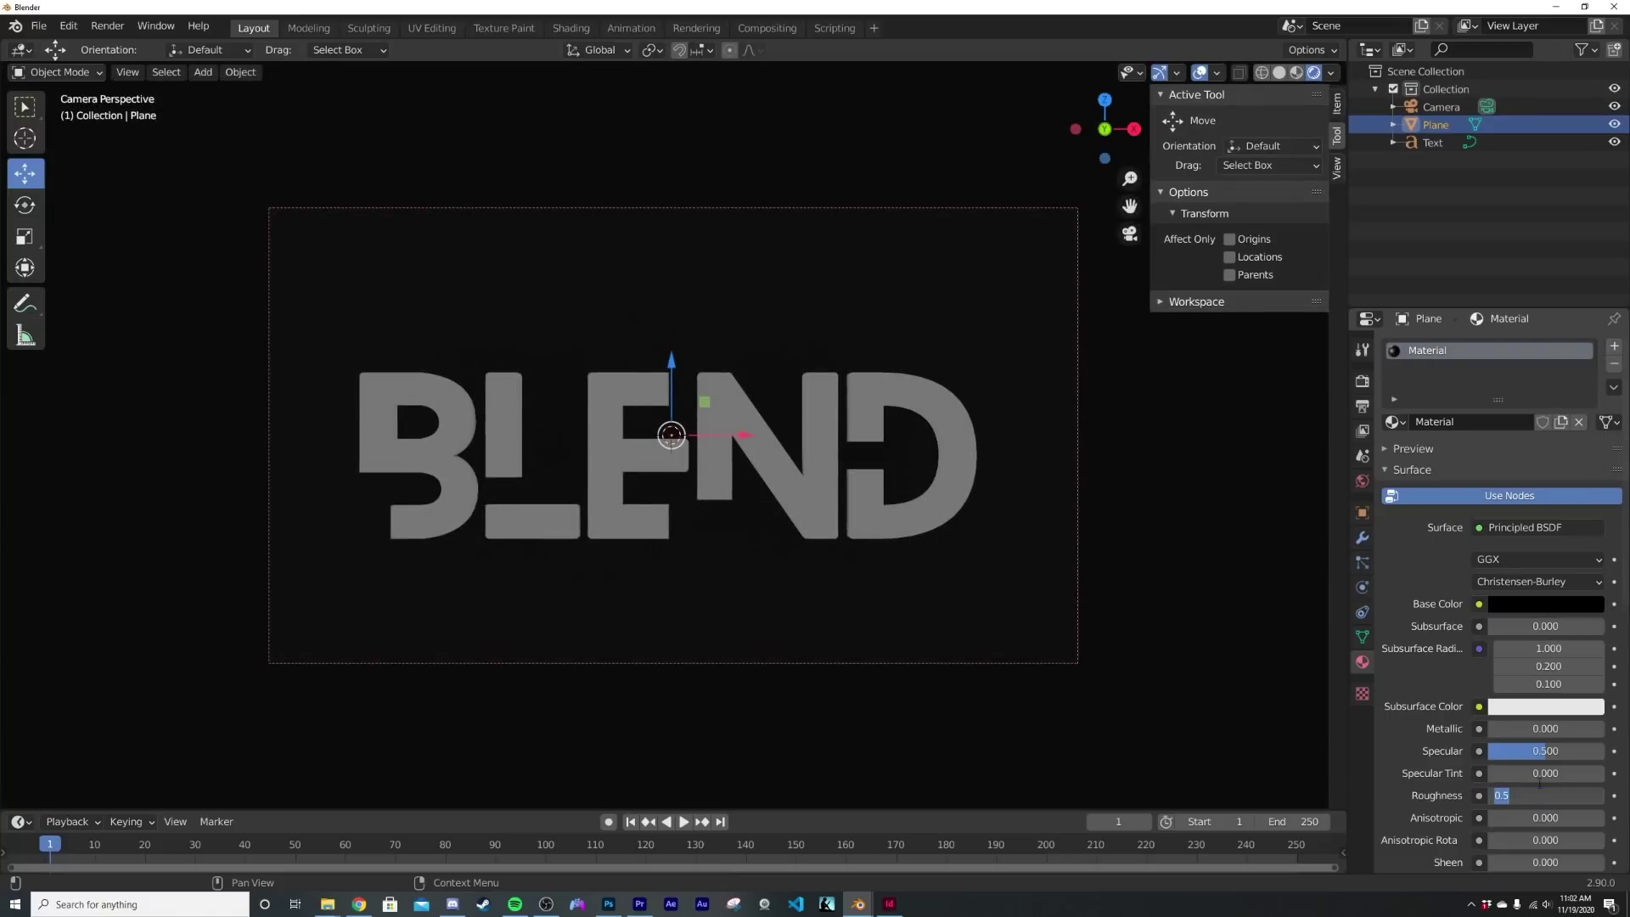
key(Return)
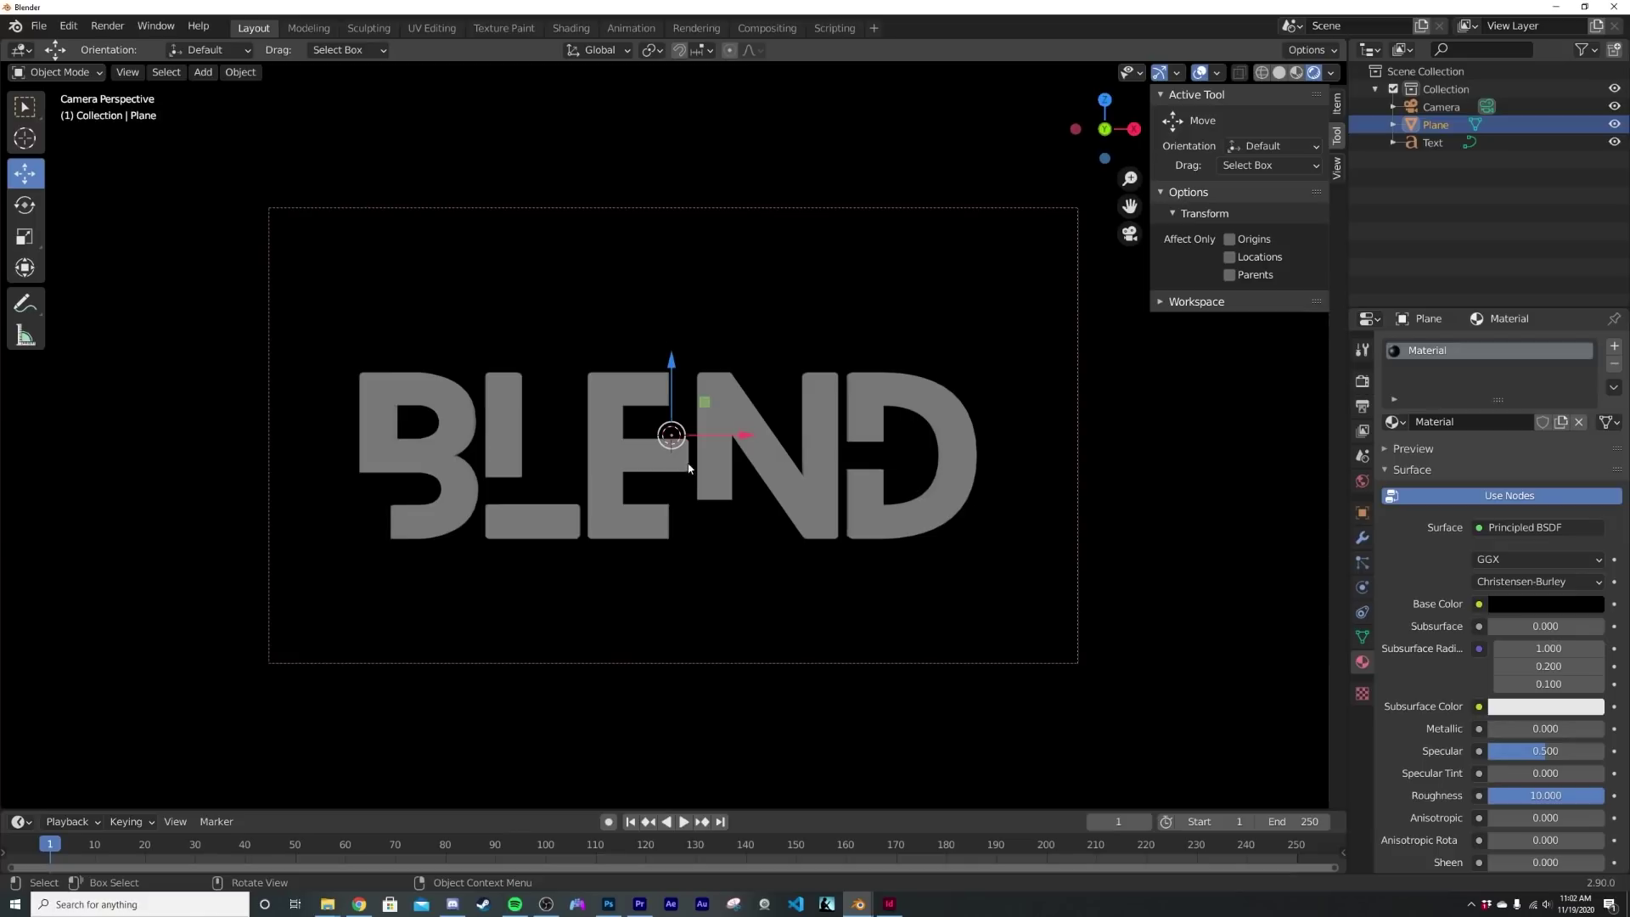
click(797, 496)
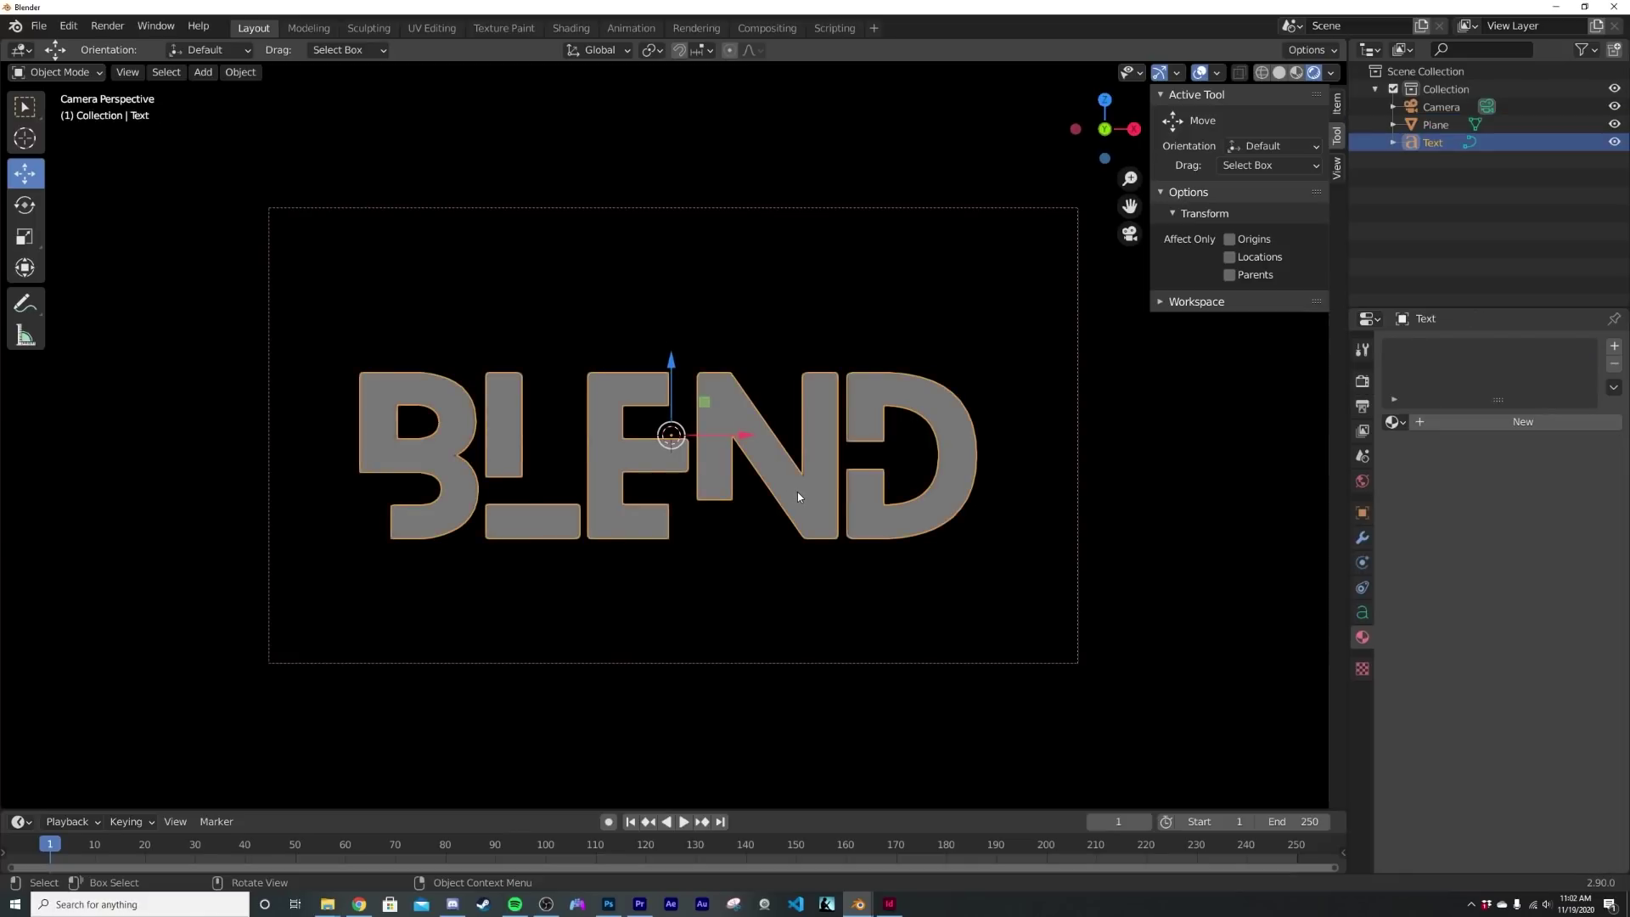
Create Material.005 for the BLEND text with Metallic 1.000 and Roughness 0.038
click(1524, 420)
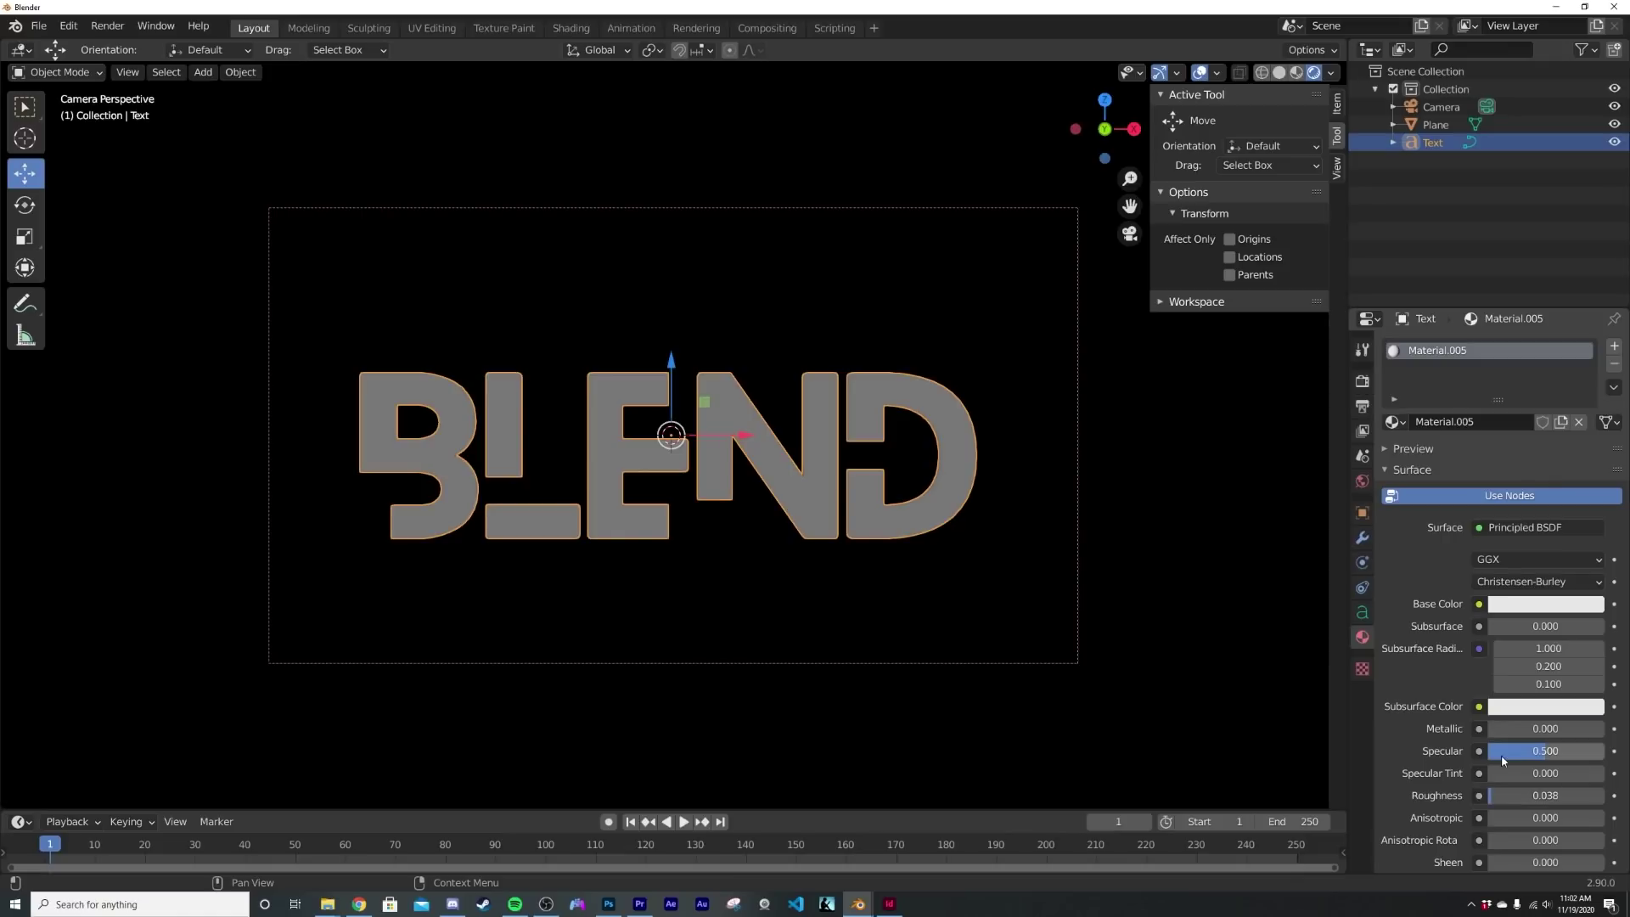
click(1545, 728)
text(1)
key(Return)
middle_drag(972, 565, 877, 599)
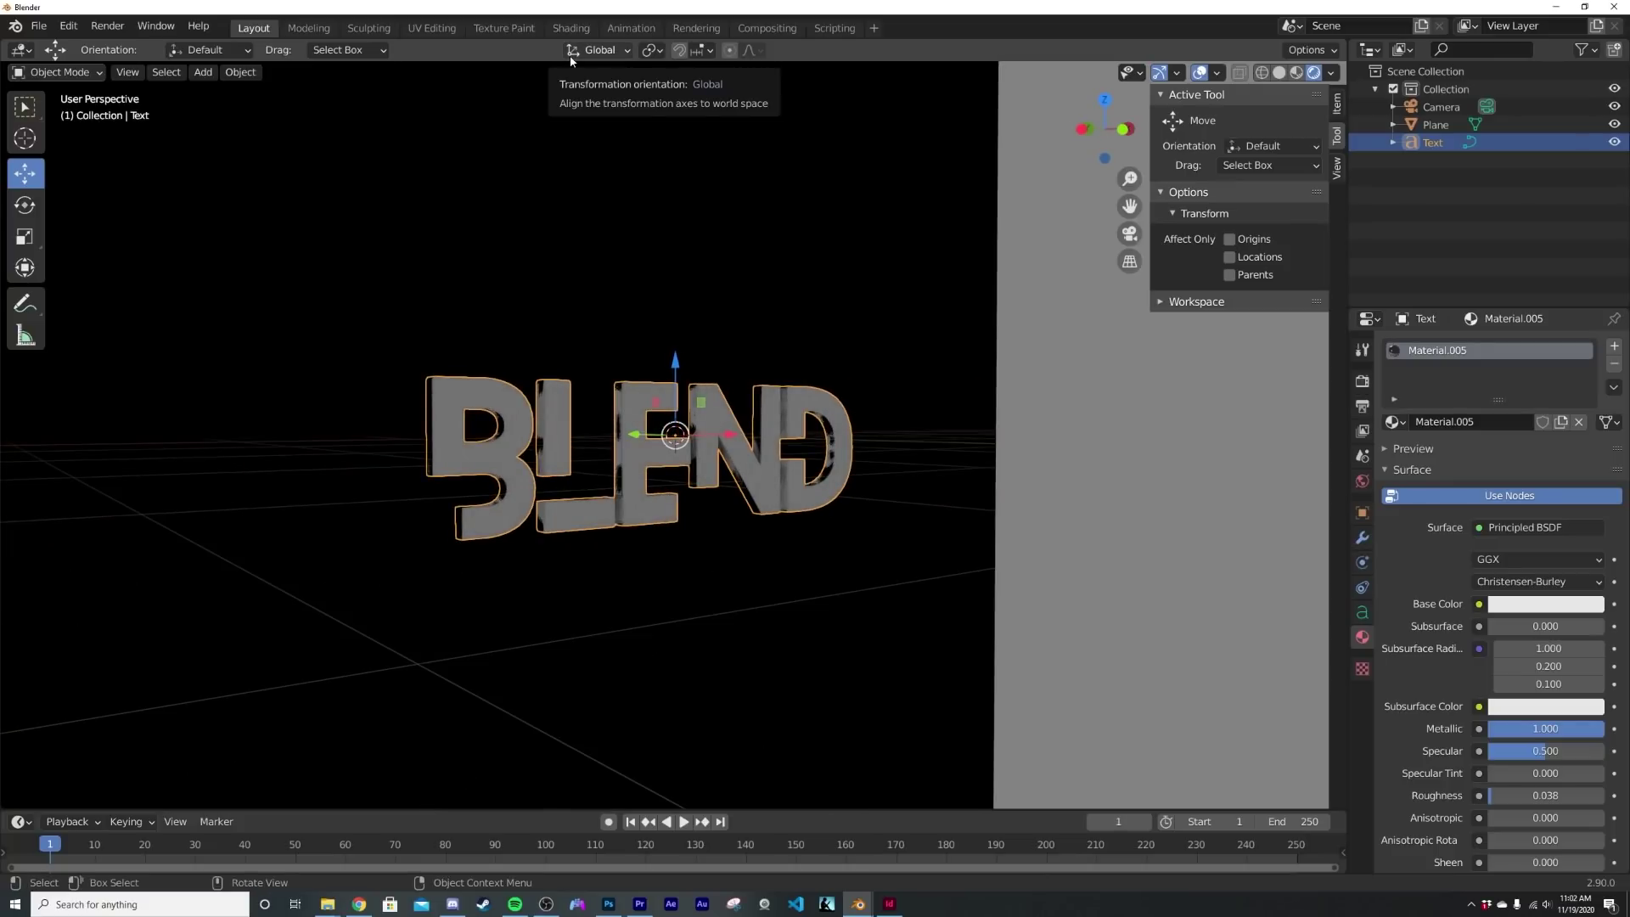
In the Shading workspace, show the World shader nodes in a rendered preview and enlarge the node editor
click(570, 28)
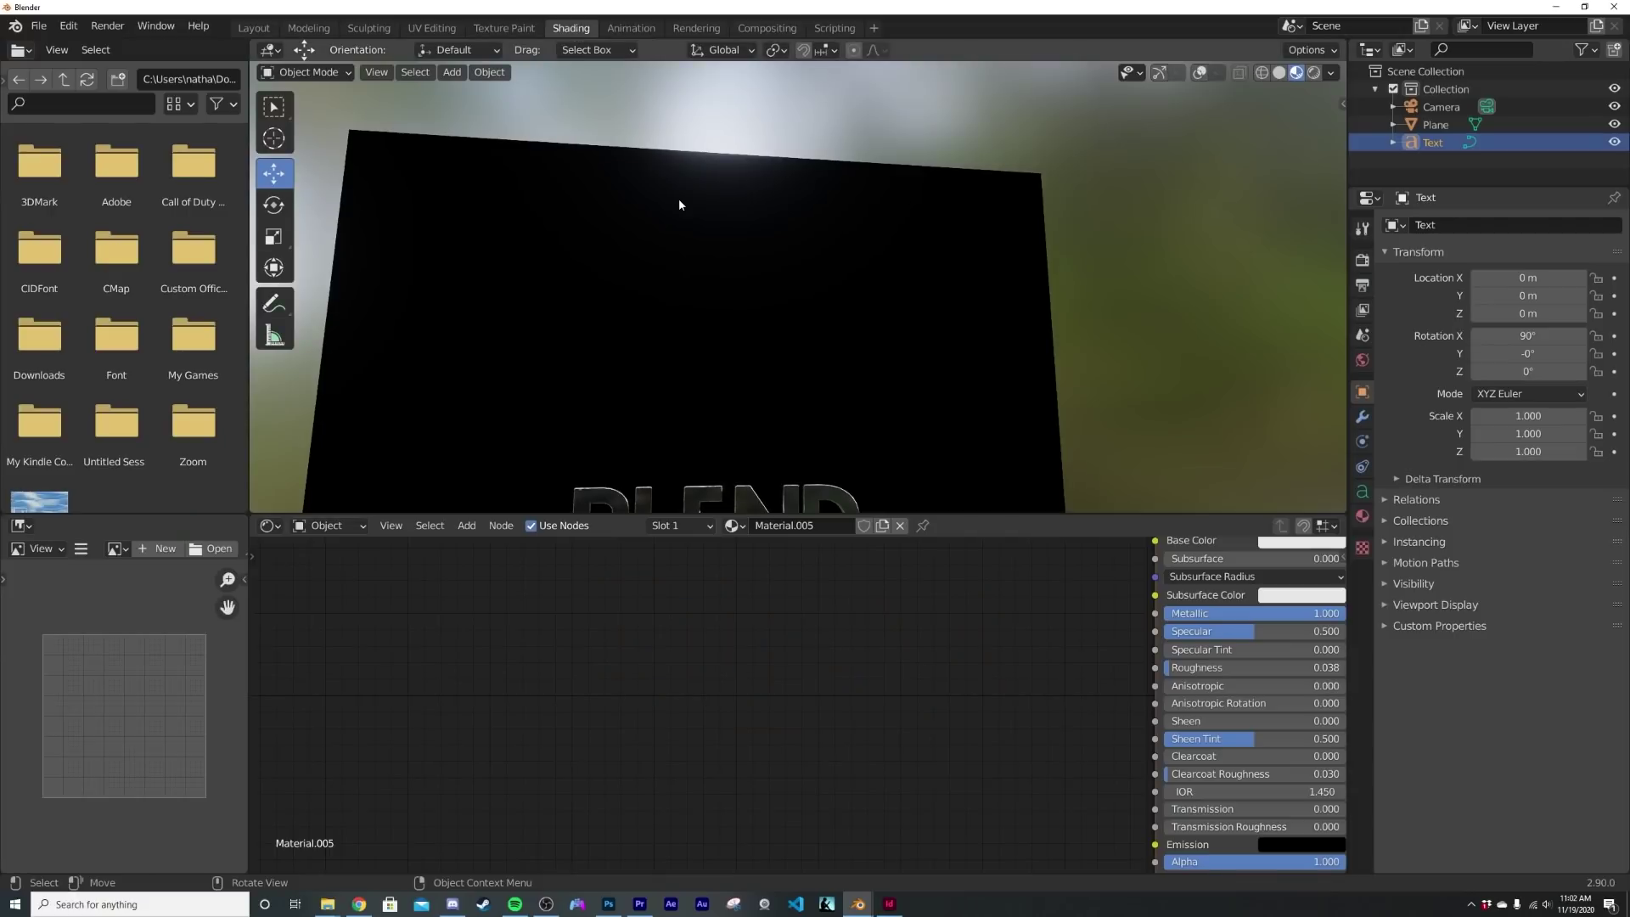
key(KP_0)
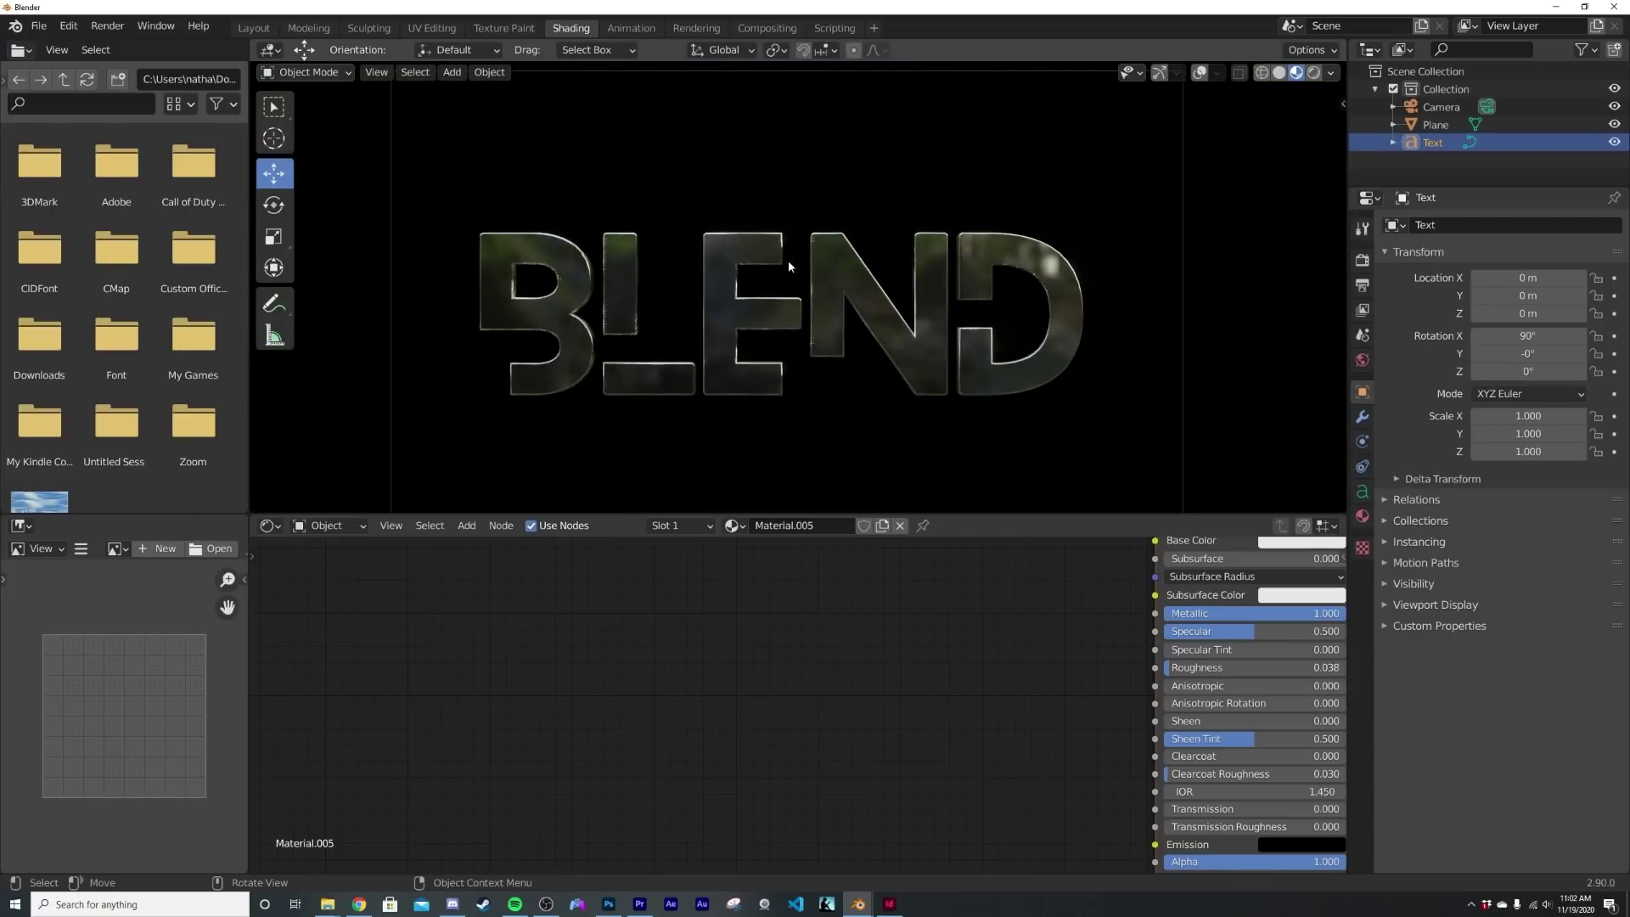
key(z)
click(793, 212)
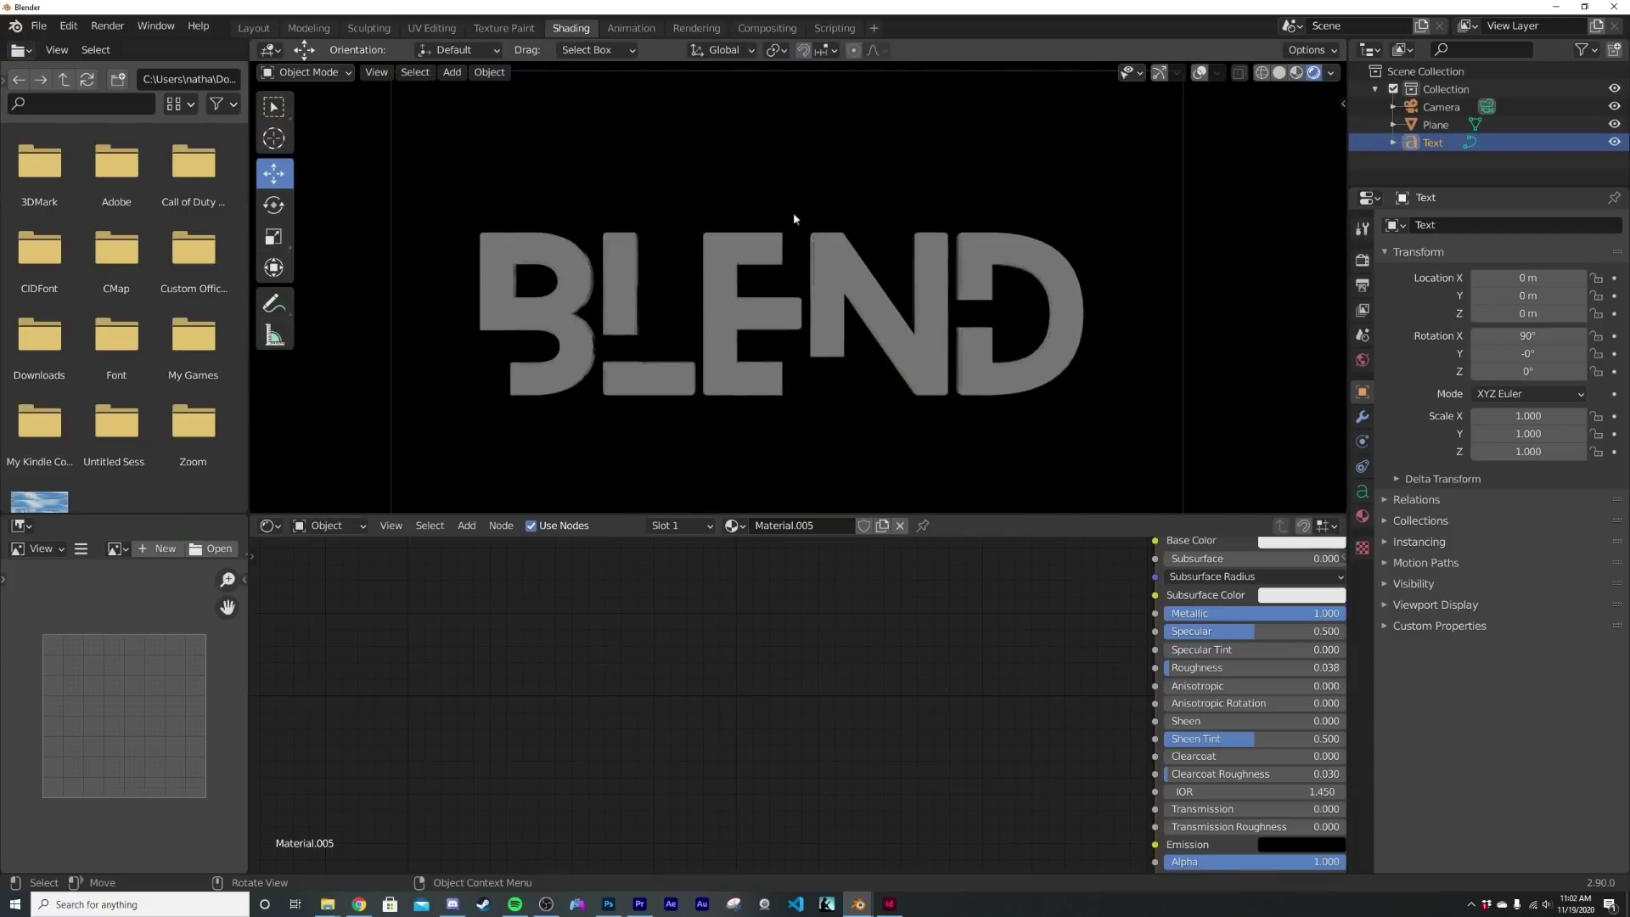
click(327, 529)
click(351, 556)
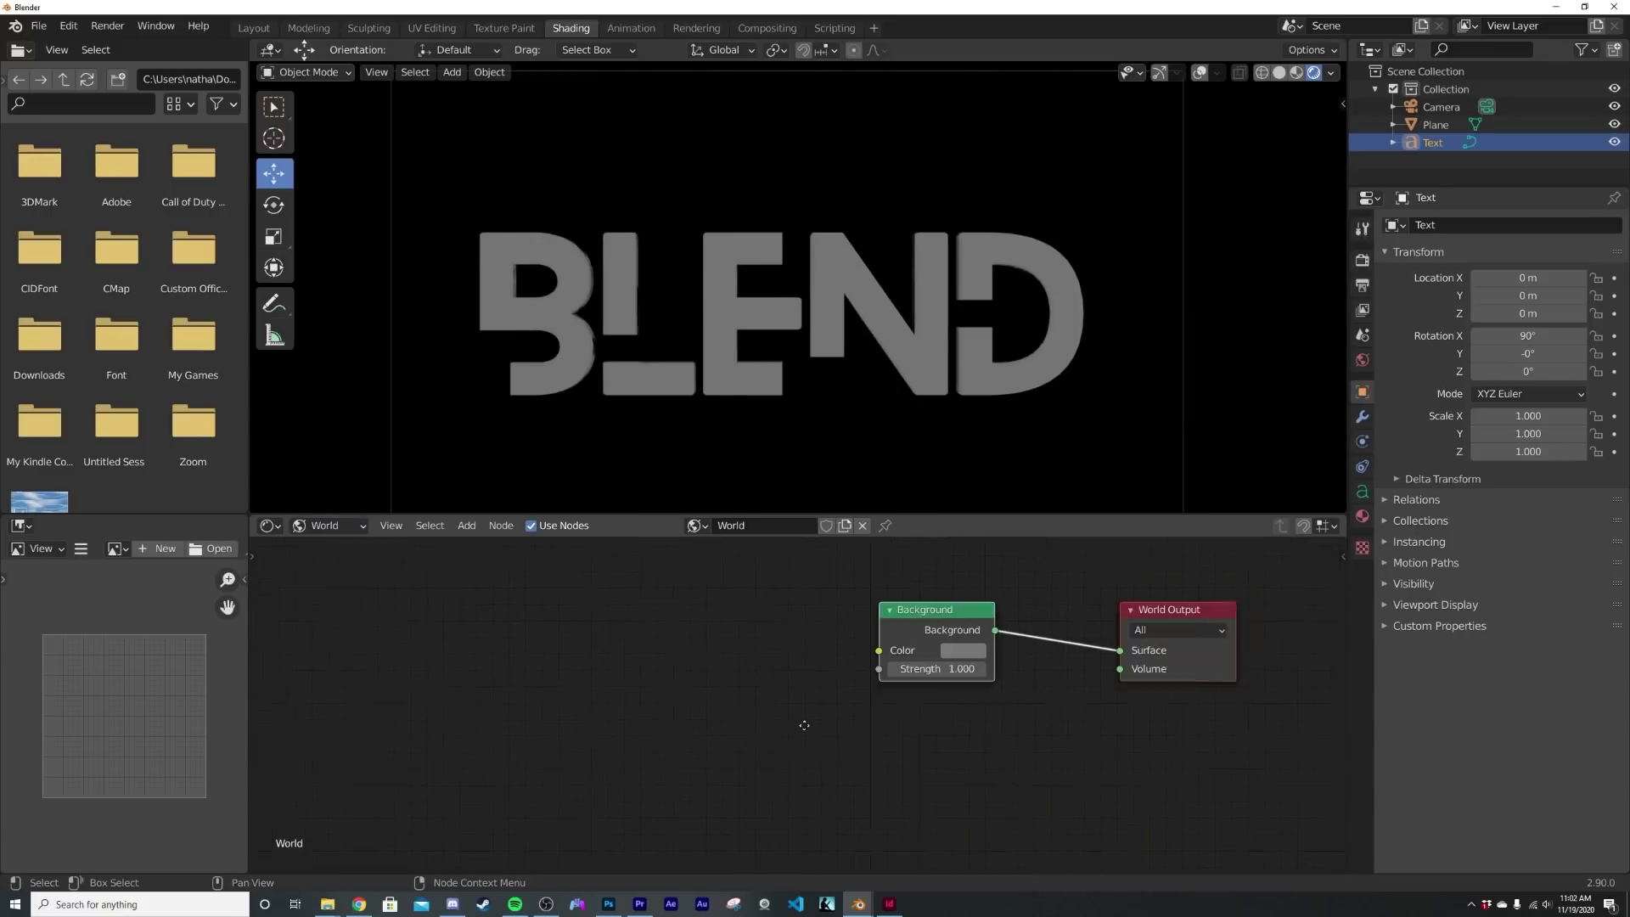
drag(797, 515, 797, 371)
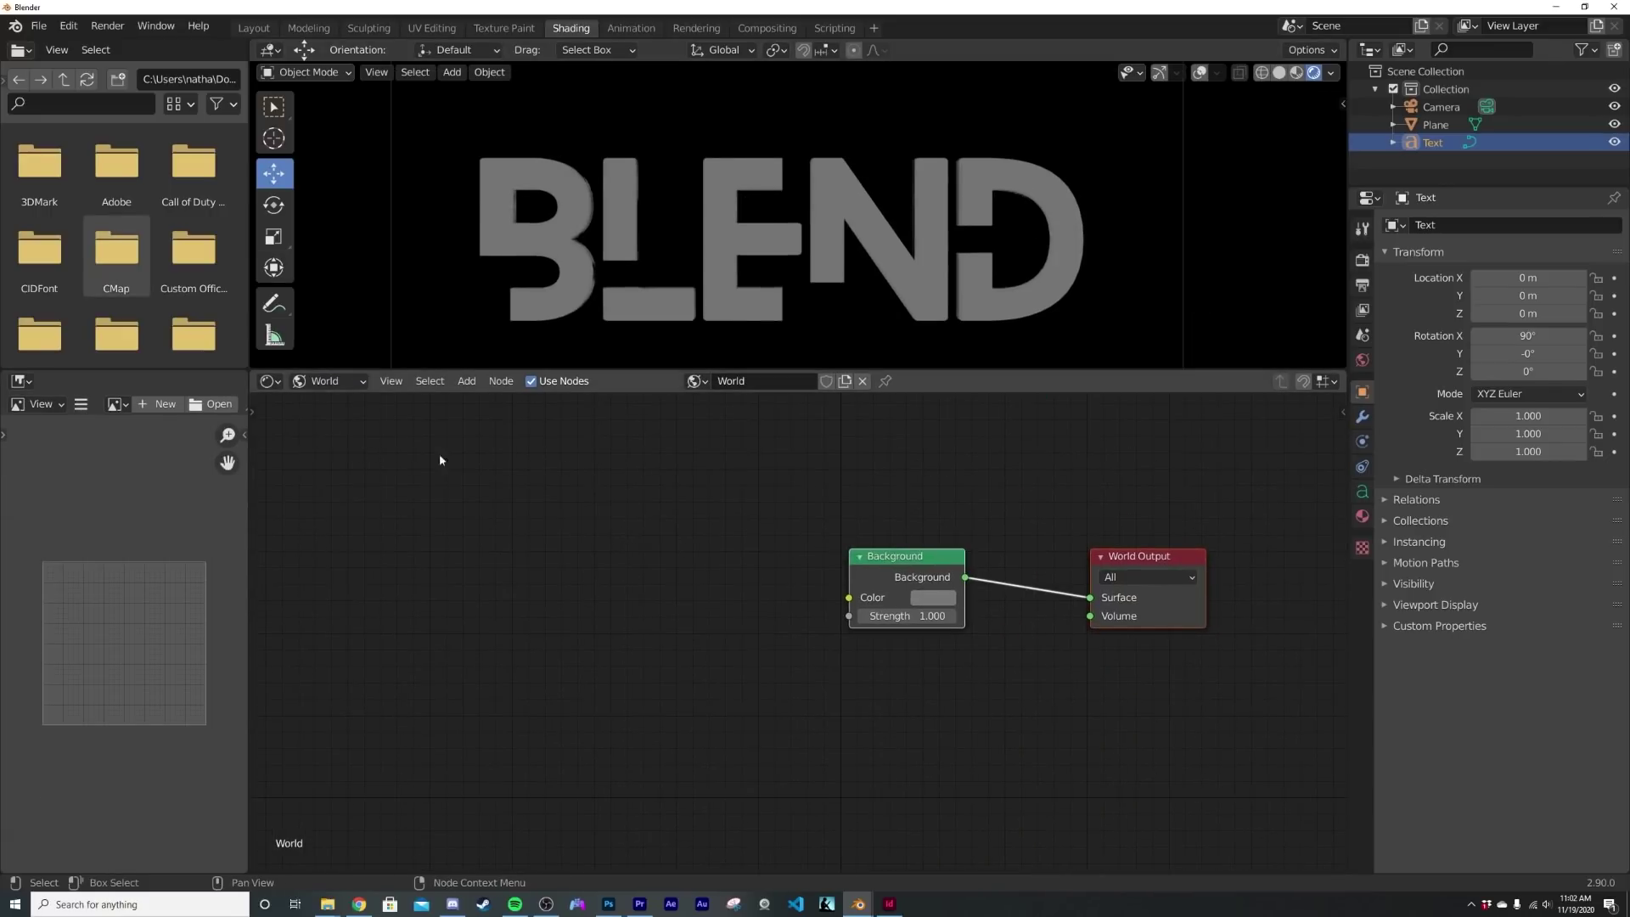
Search the add-ons for NODE to confirm Node Wrangler is enabled
click(68, 25)
click(98, 278)
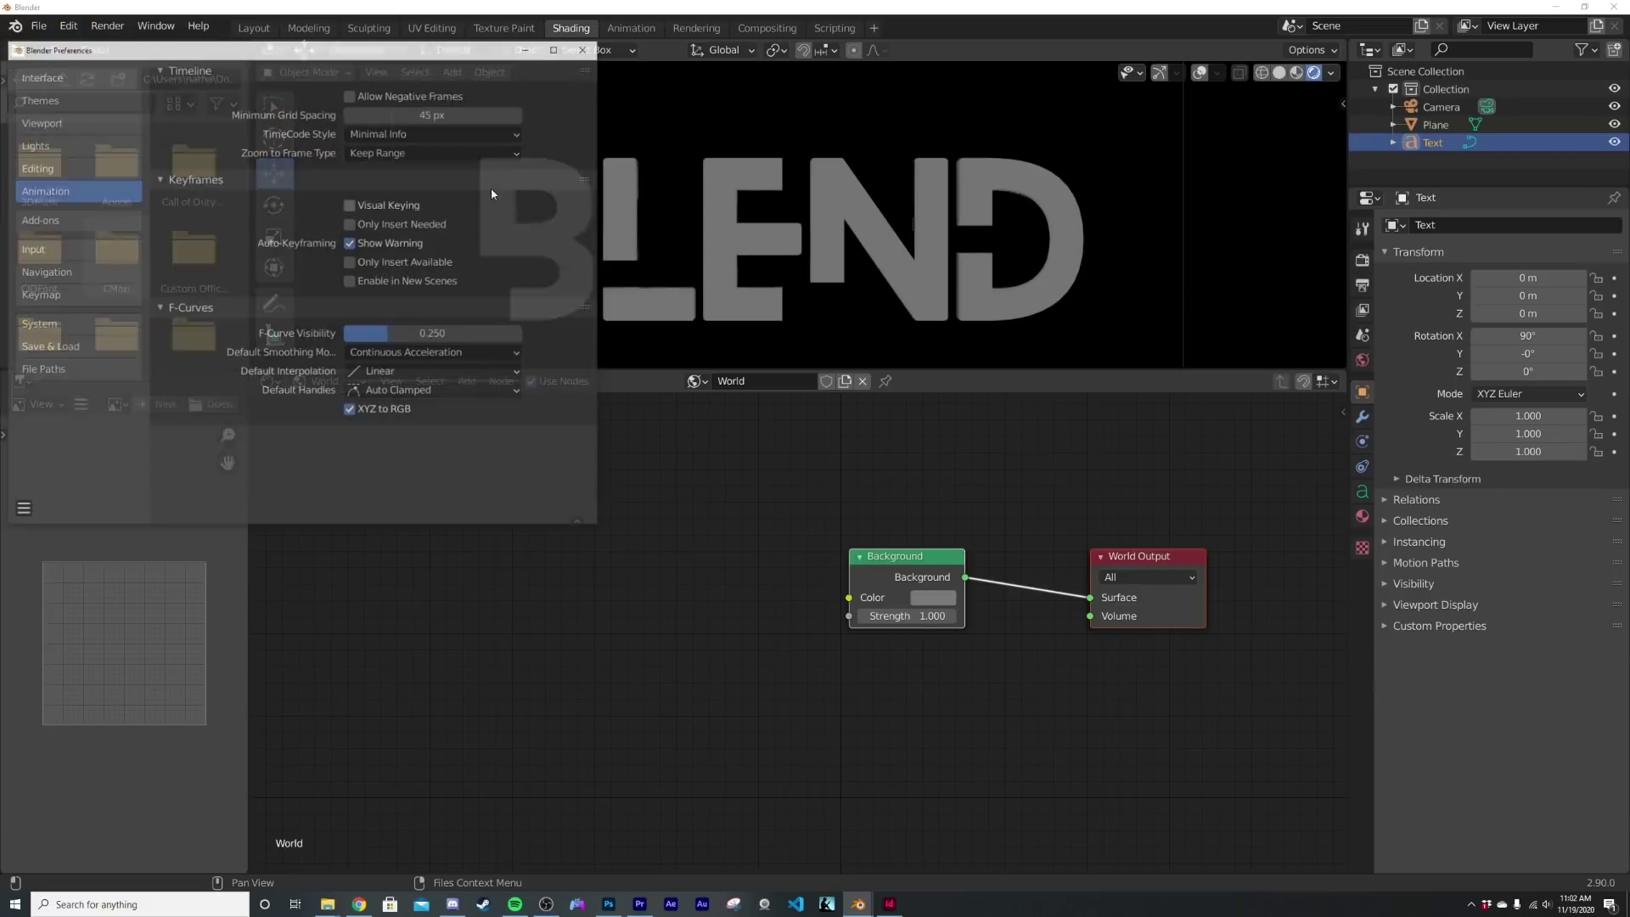
click(63, 221)
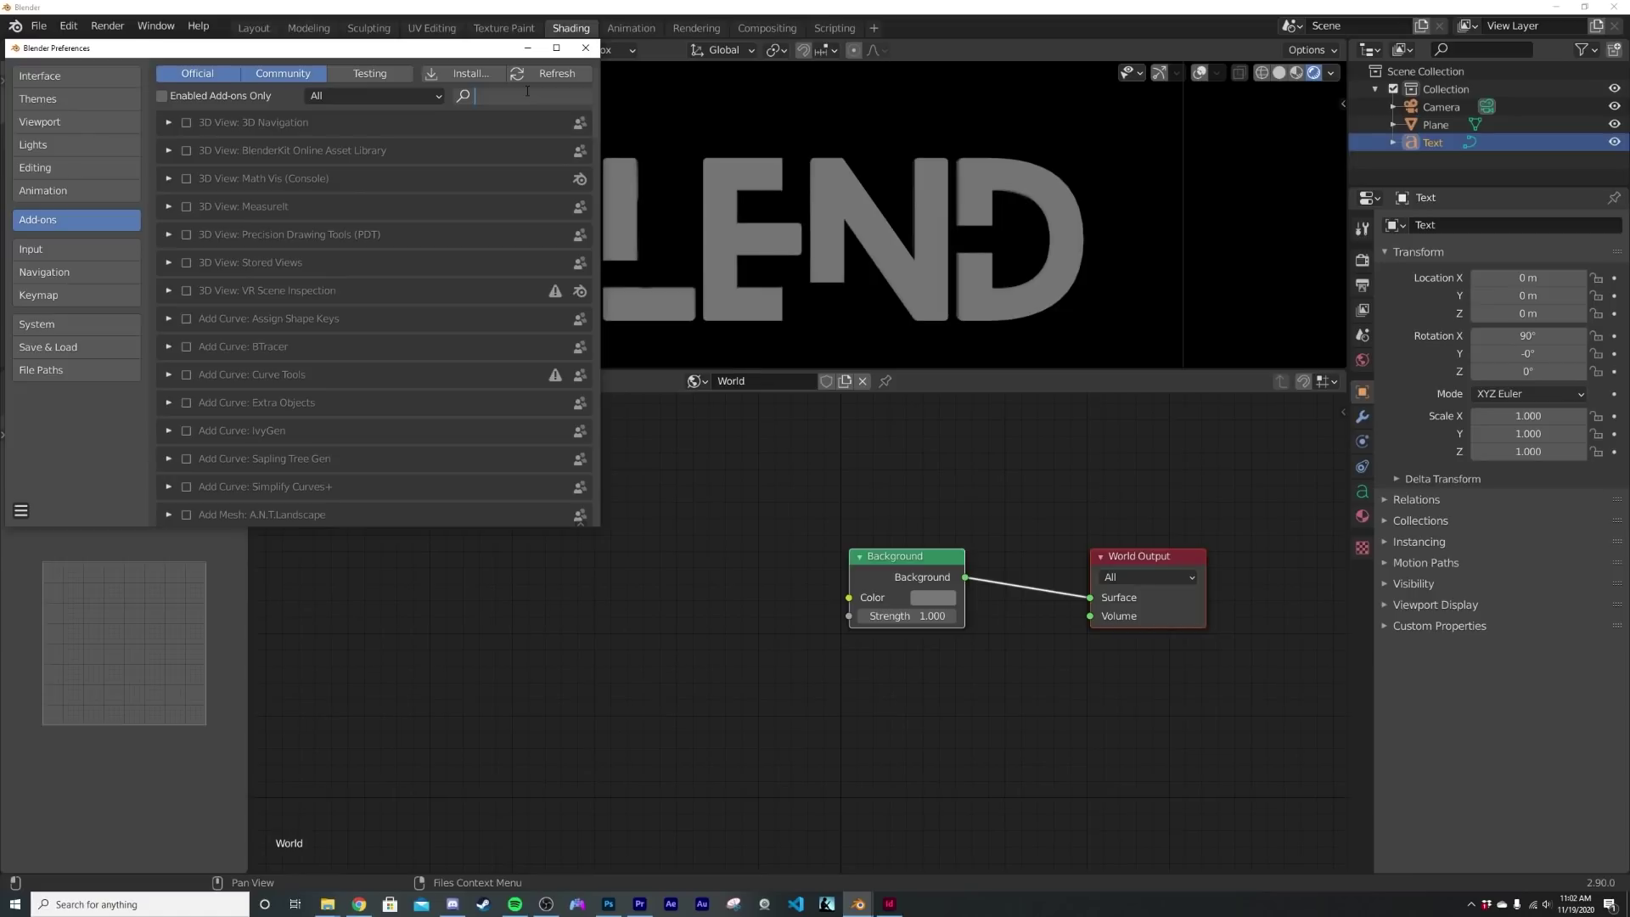
text(NODE)
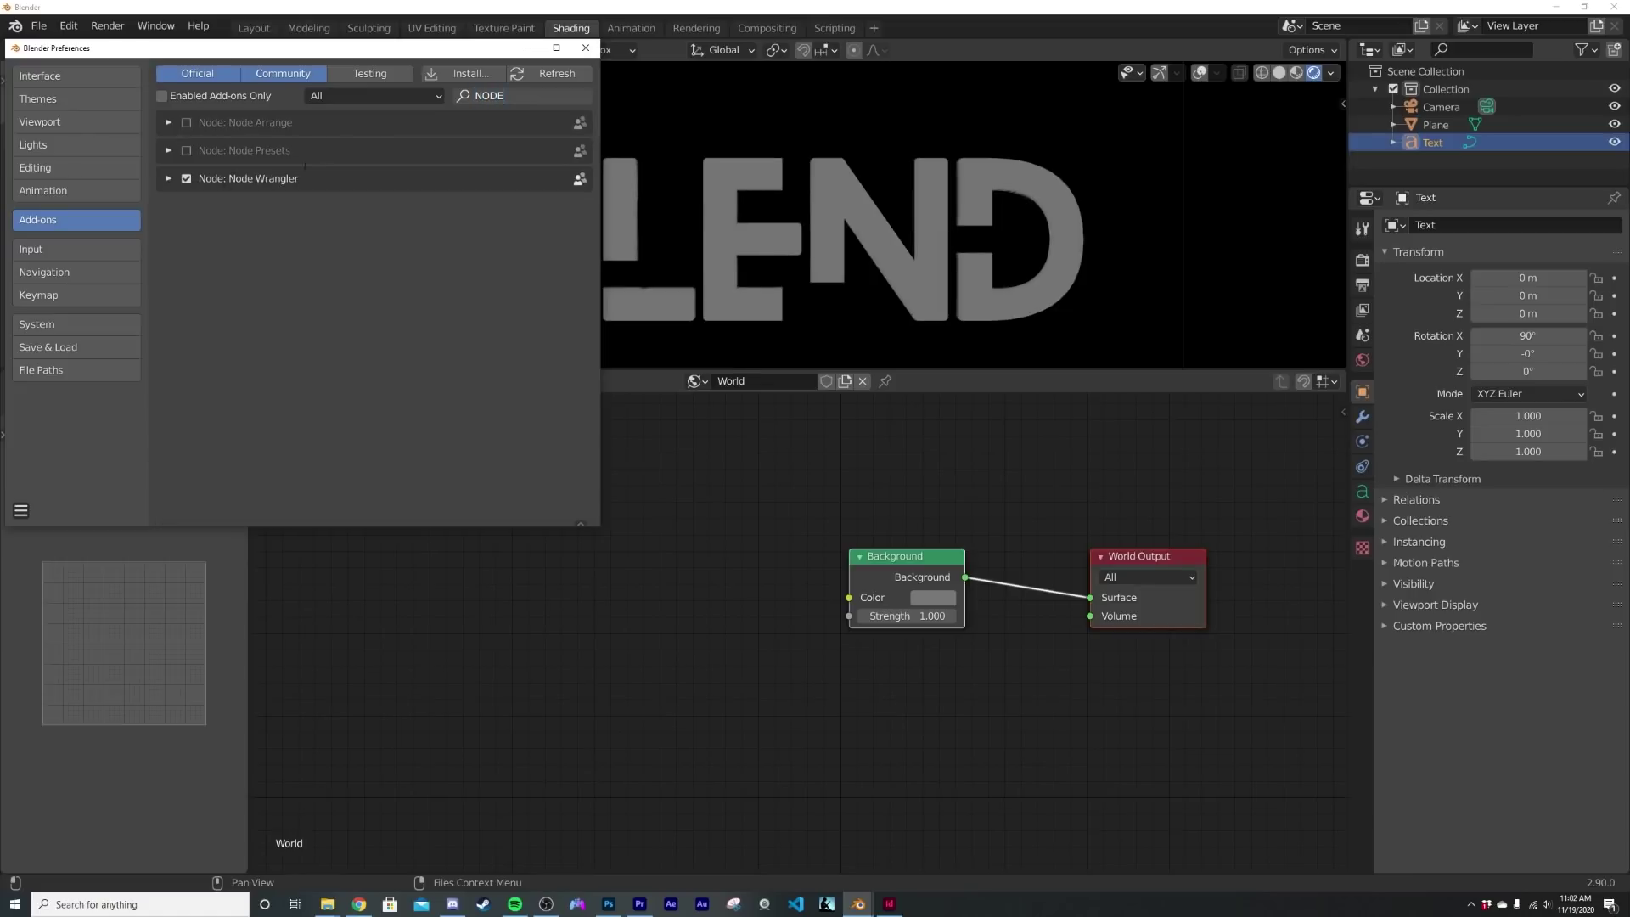
click(585, 49)
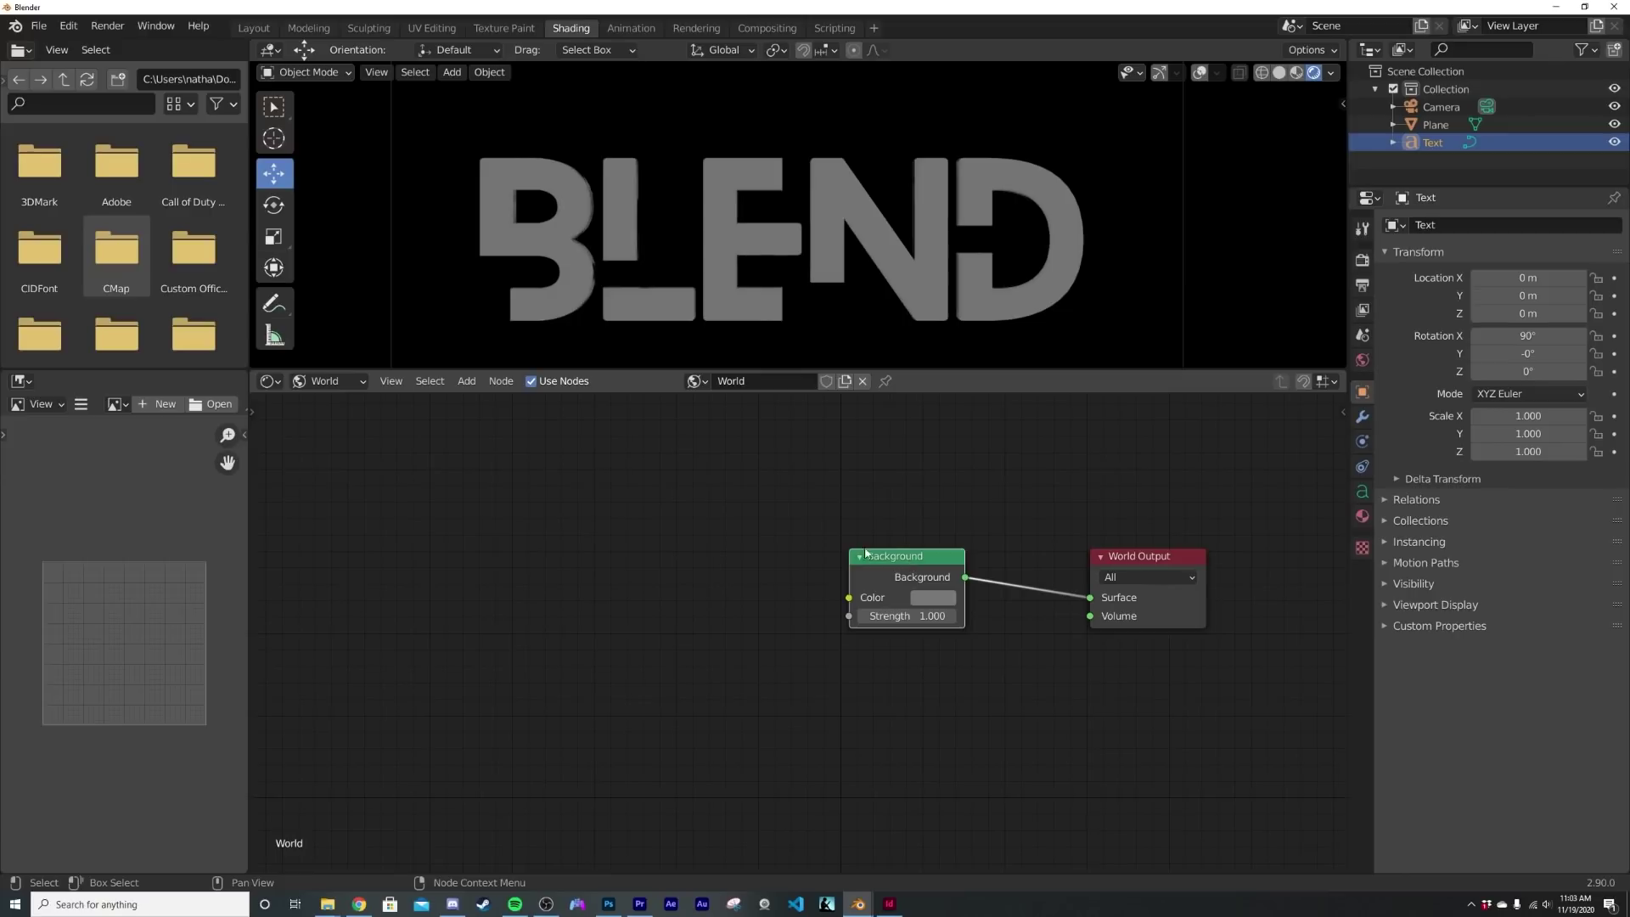
Add Texture Coordinate and Mapping nodes, replacing the Environment Texture with a Gradient Texture
key(ctrl+t)
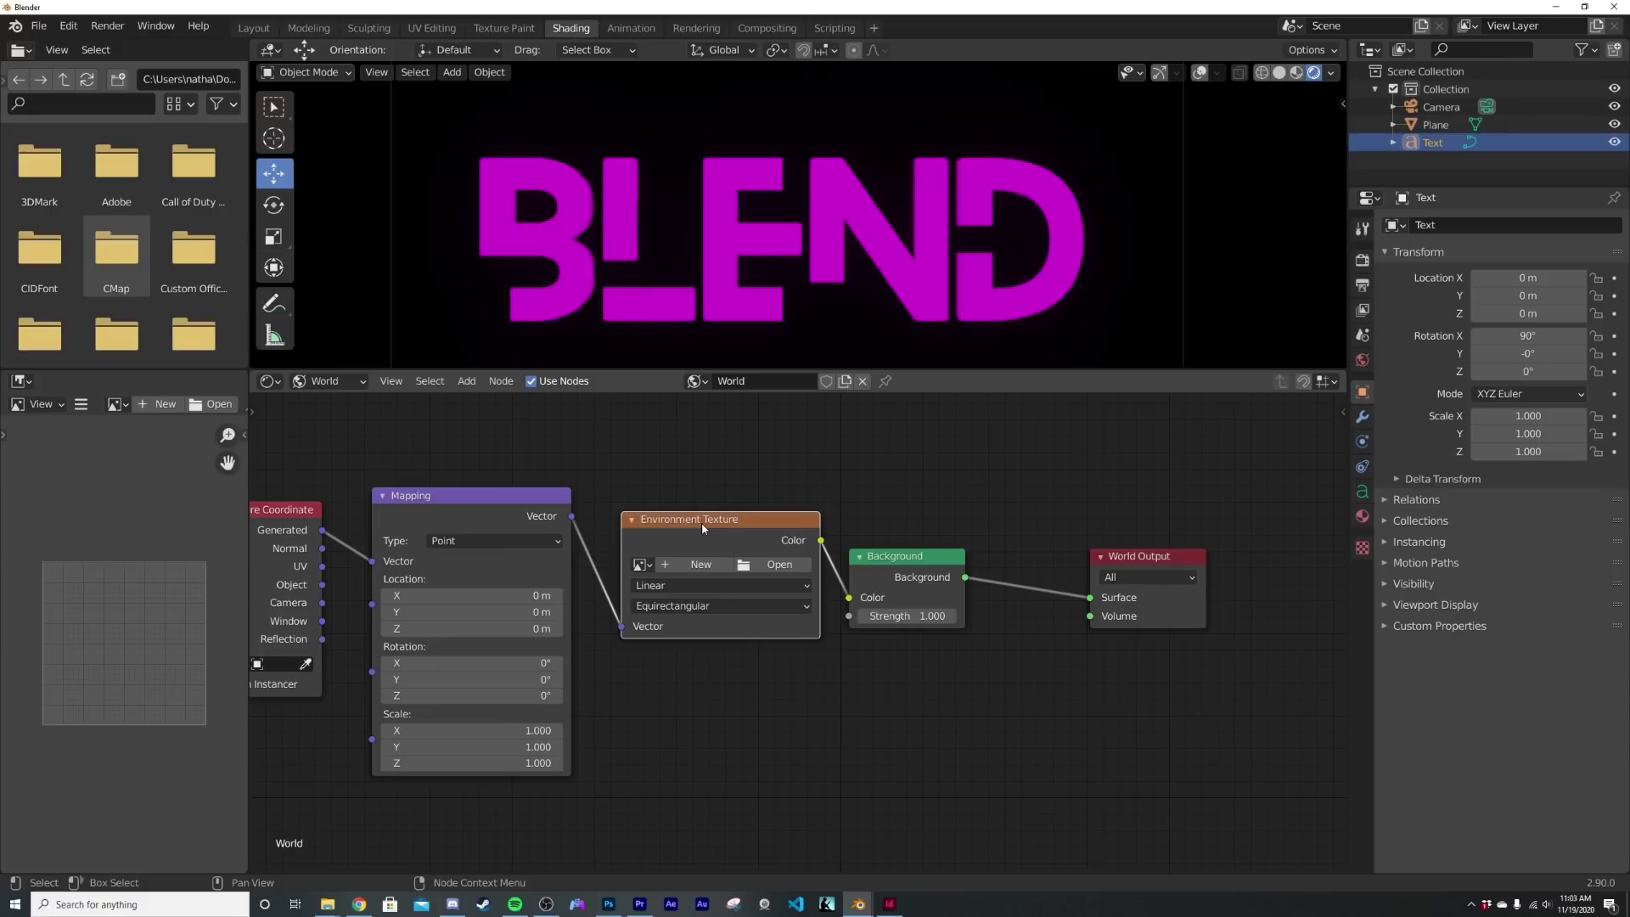
key(x)
key(shift+a)
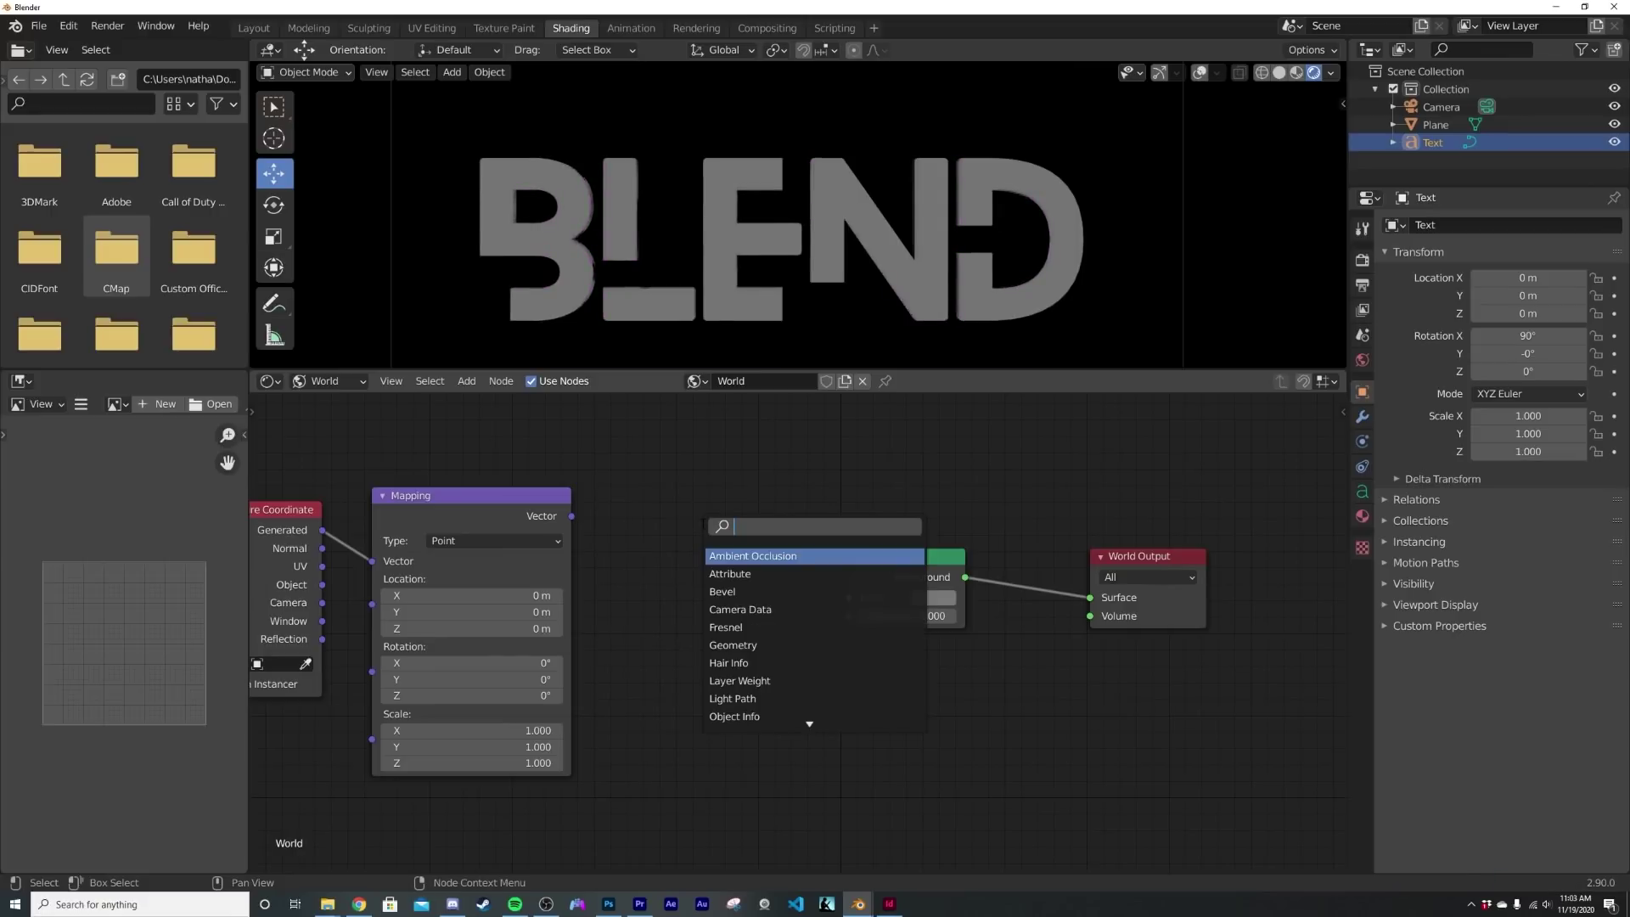
text(GR)
click(747, 573)
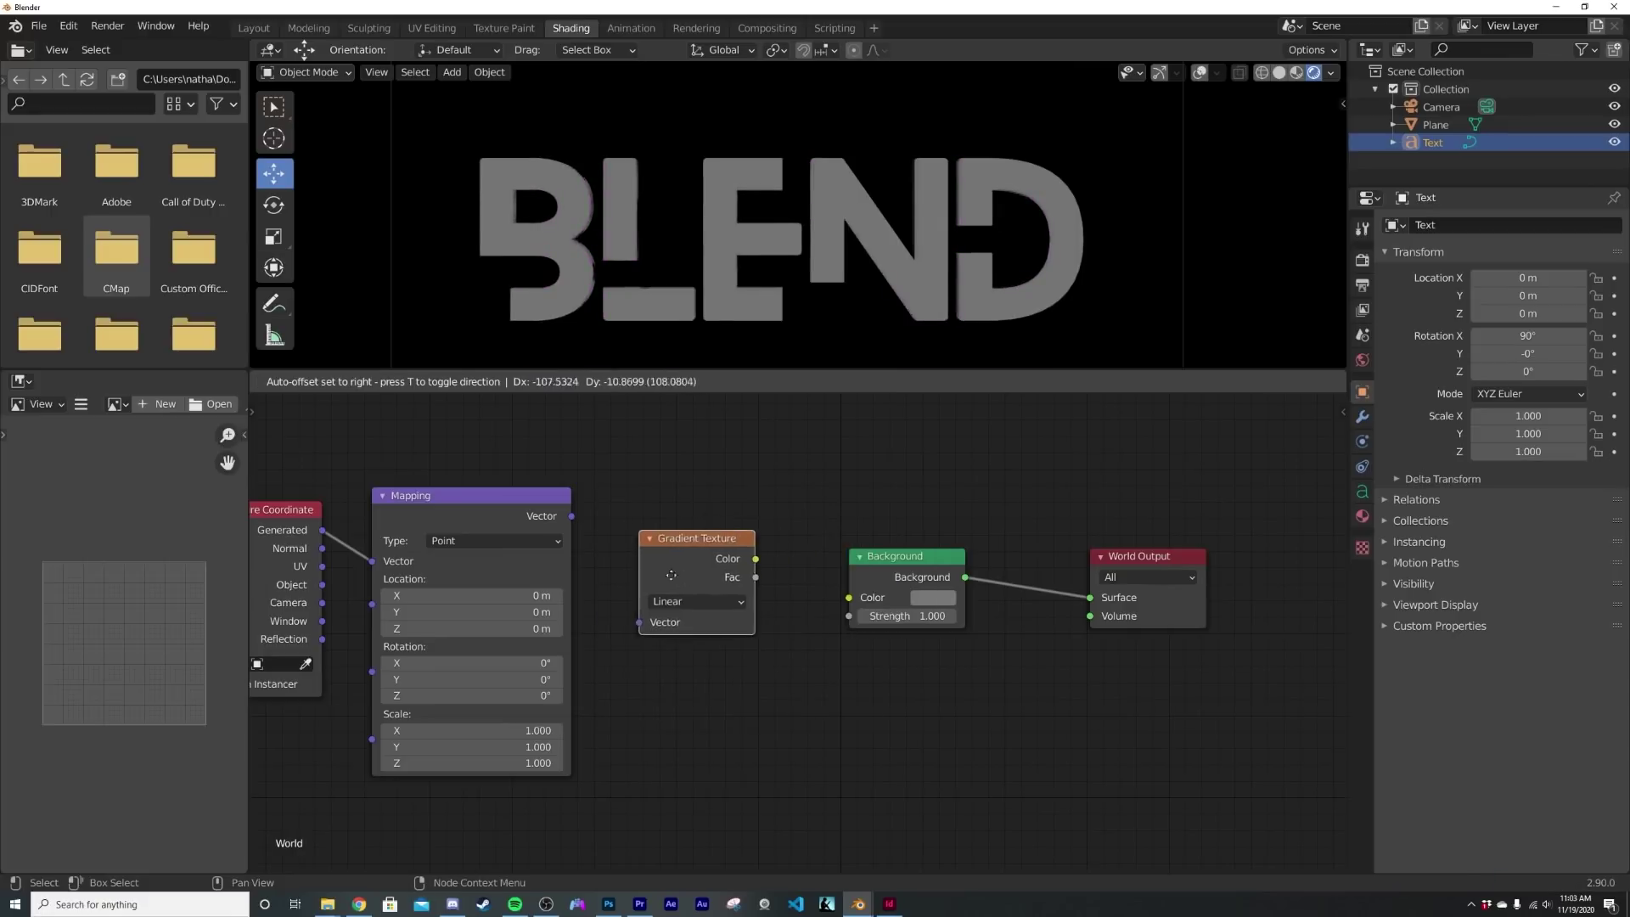
click(667, 567)
Wire Mapping Vector into the Gradient Texture and its Color into Background Color
drag(571, 515, 627, 611)
drag(741, 547, 765, 569)
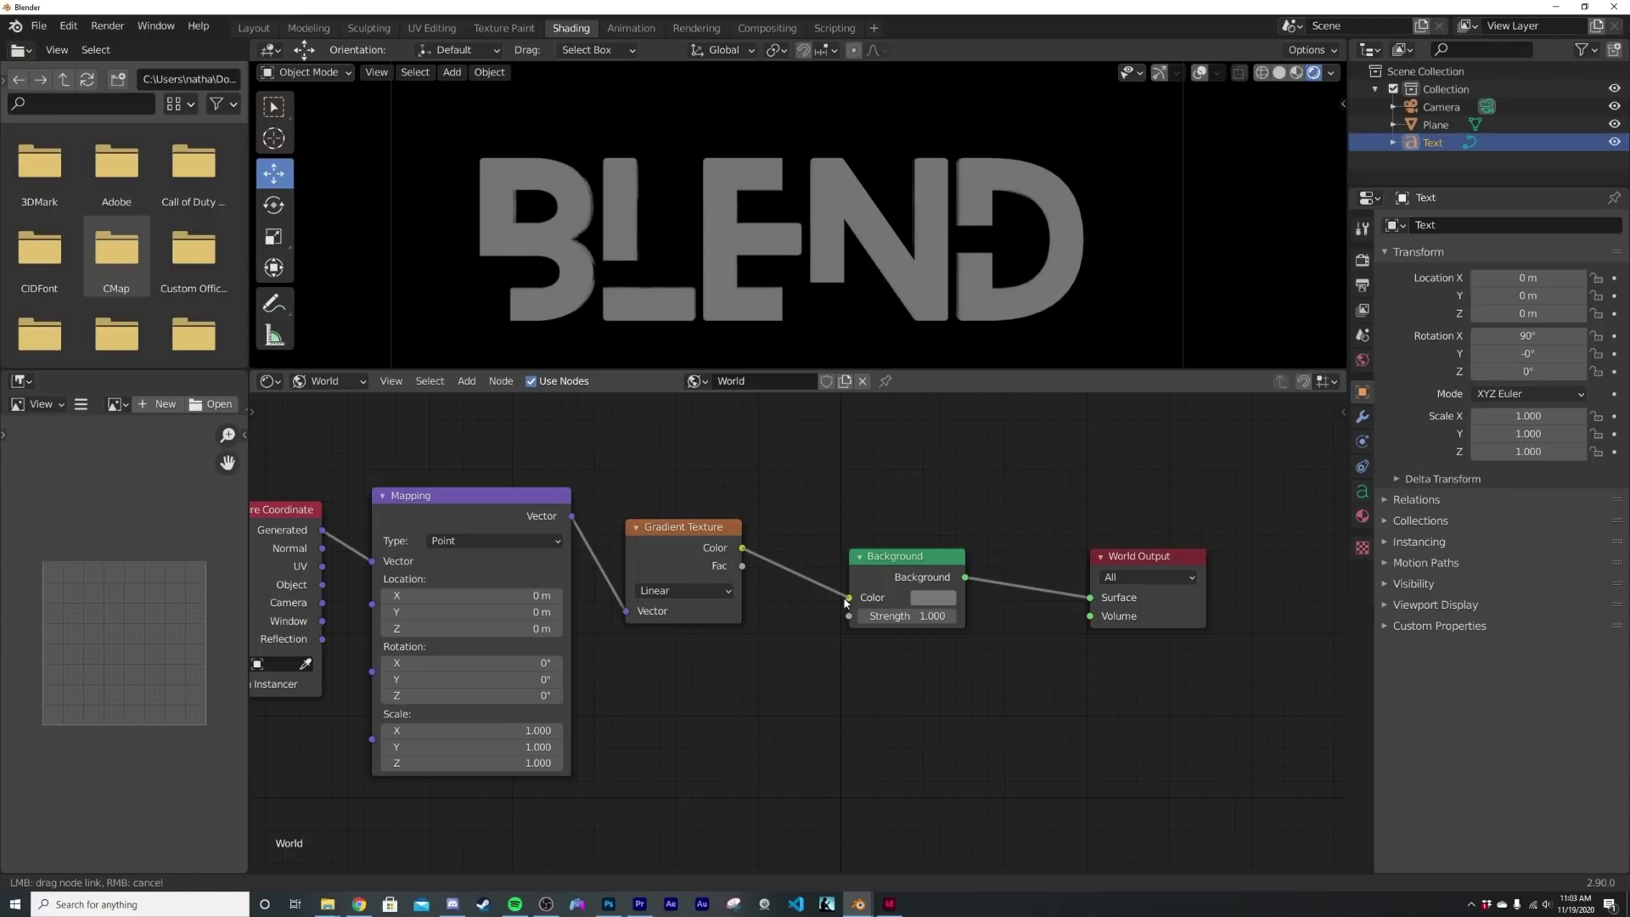
drag(846, 602, 848, 597)
middle_drag(848, 597, 1002, 595)
scroll(727, 338, down, 6)
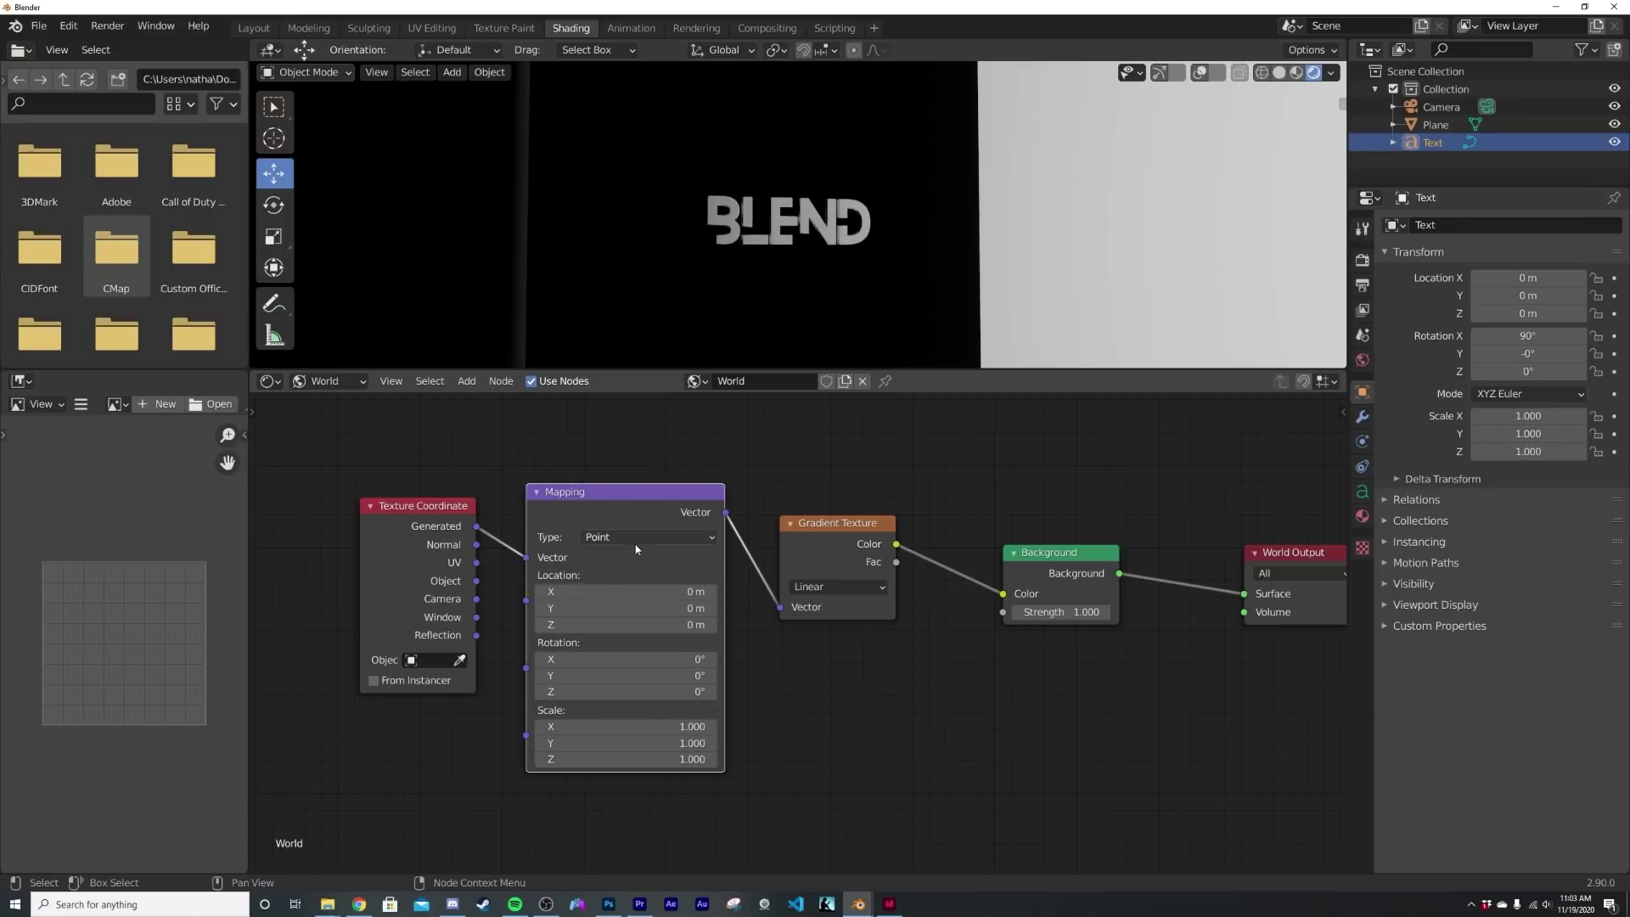
Rotate the world gradient 90° around Y in the Mapping node
click(679, 676)
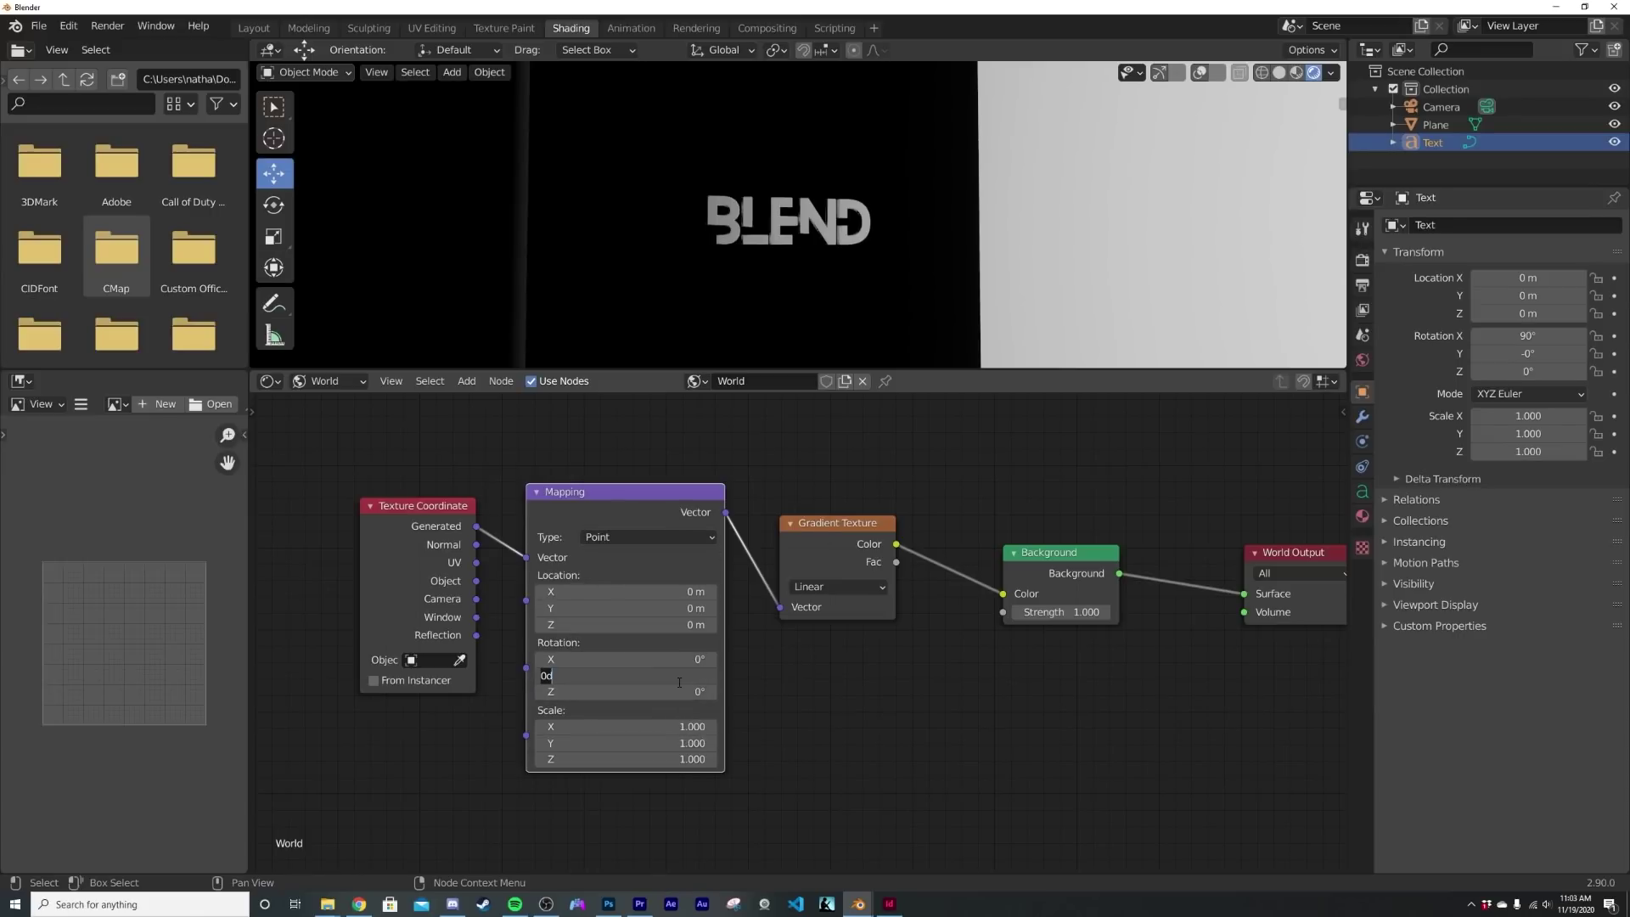
text(90)
key(Return)
middle_drag(768, 204, 740, 158)
scroll(740, 158, up, 8)
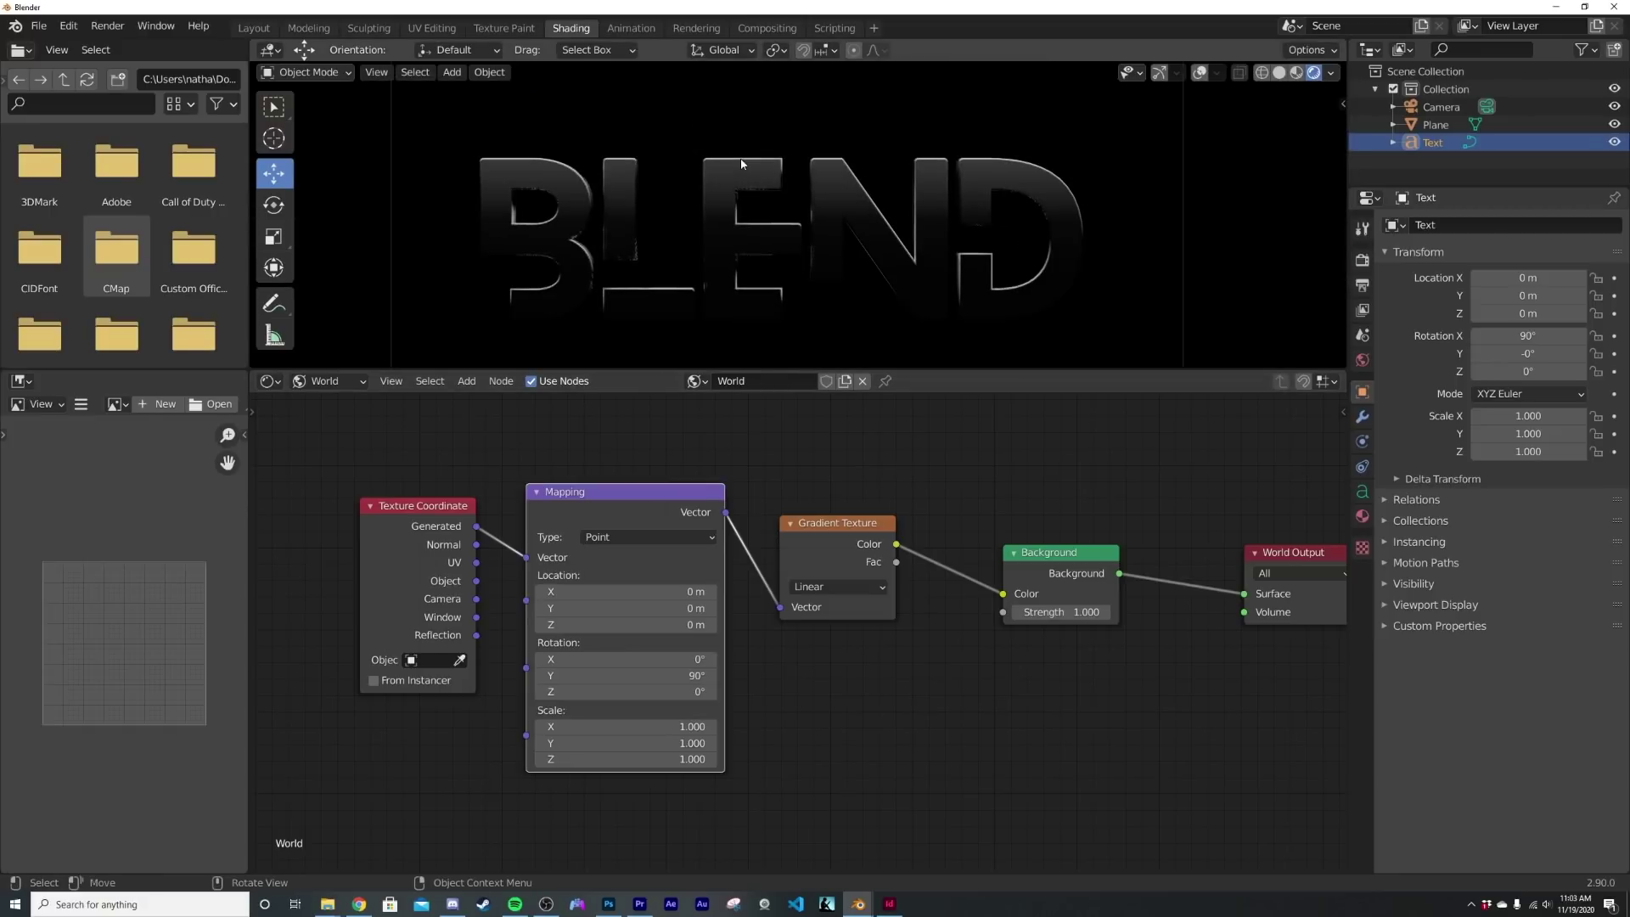
Offset the gradient 0.1 m in X and settle Background Strength at 3.500
drag(628, 591, 649, 591)
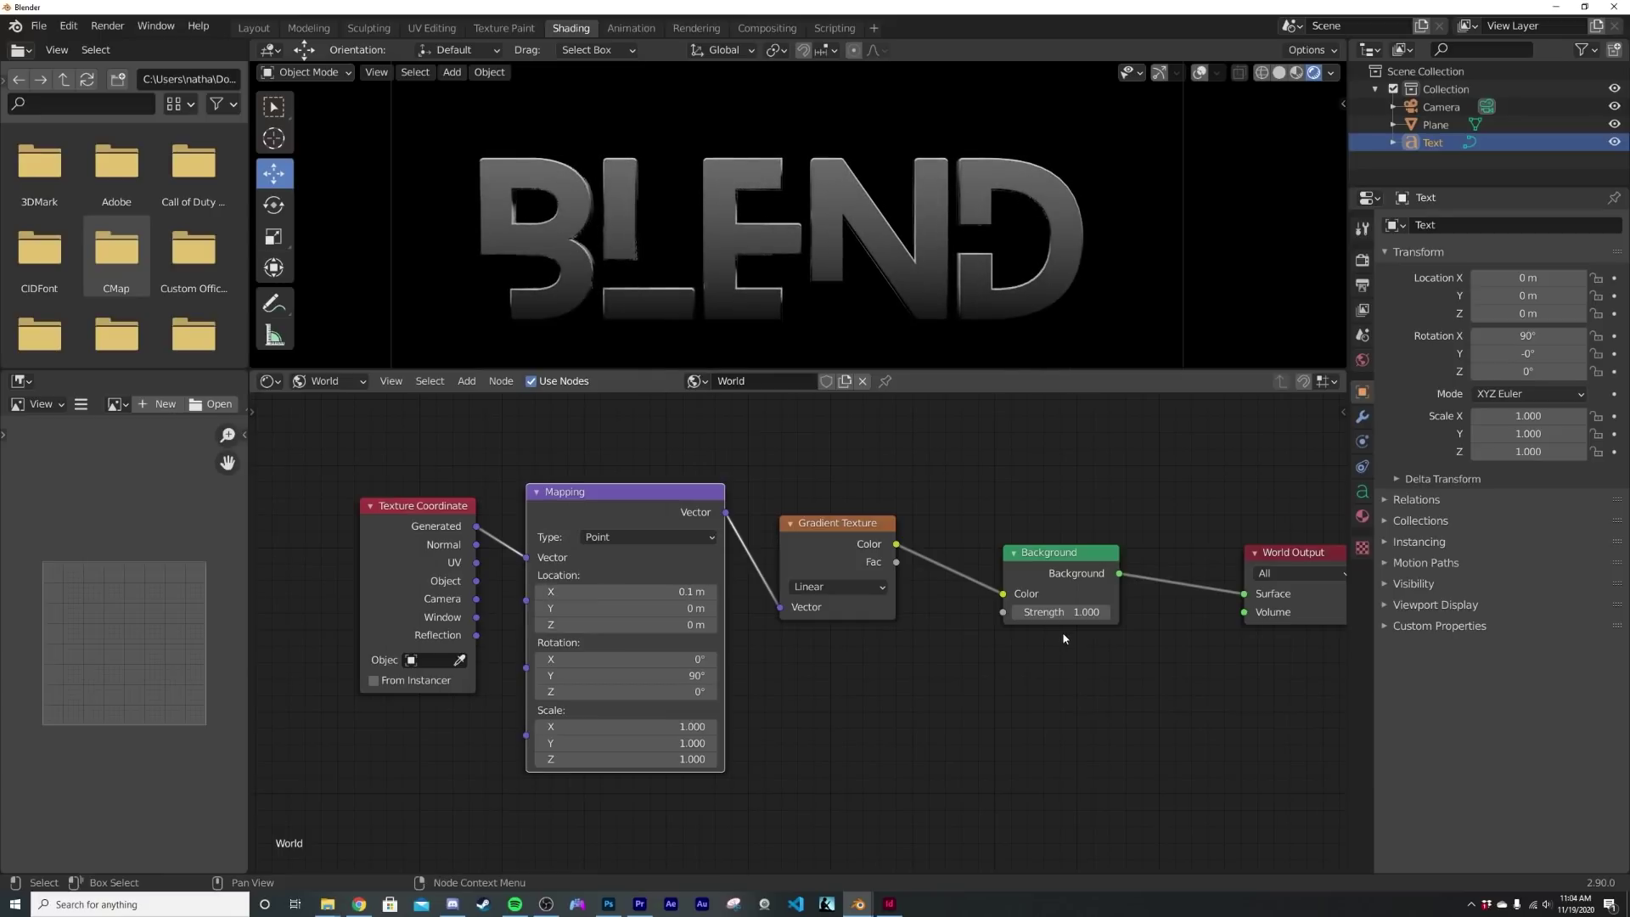
drag(1061, 622, 1129, 613)
shift+drag(628, 592, 638, 591)
drag(1036, 613, 950, 612)
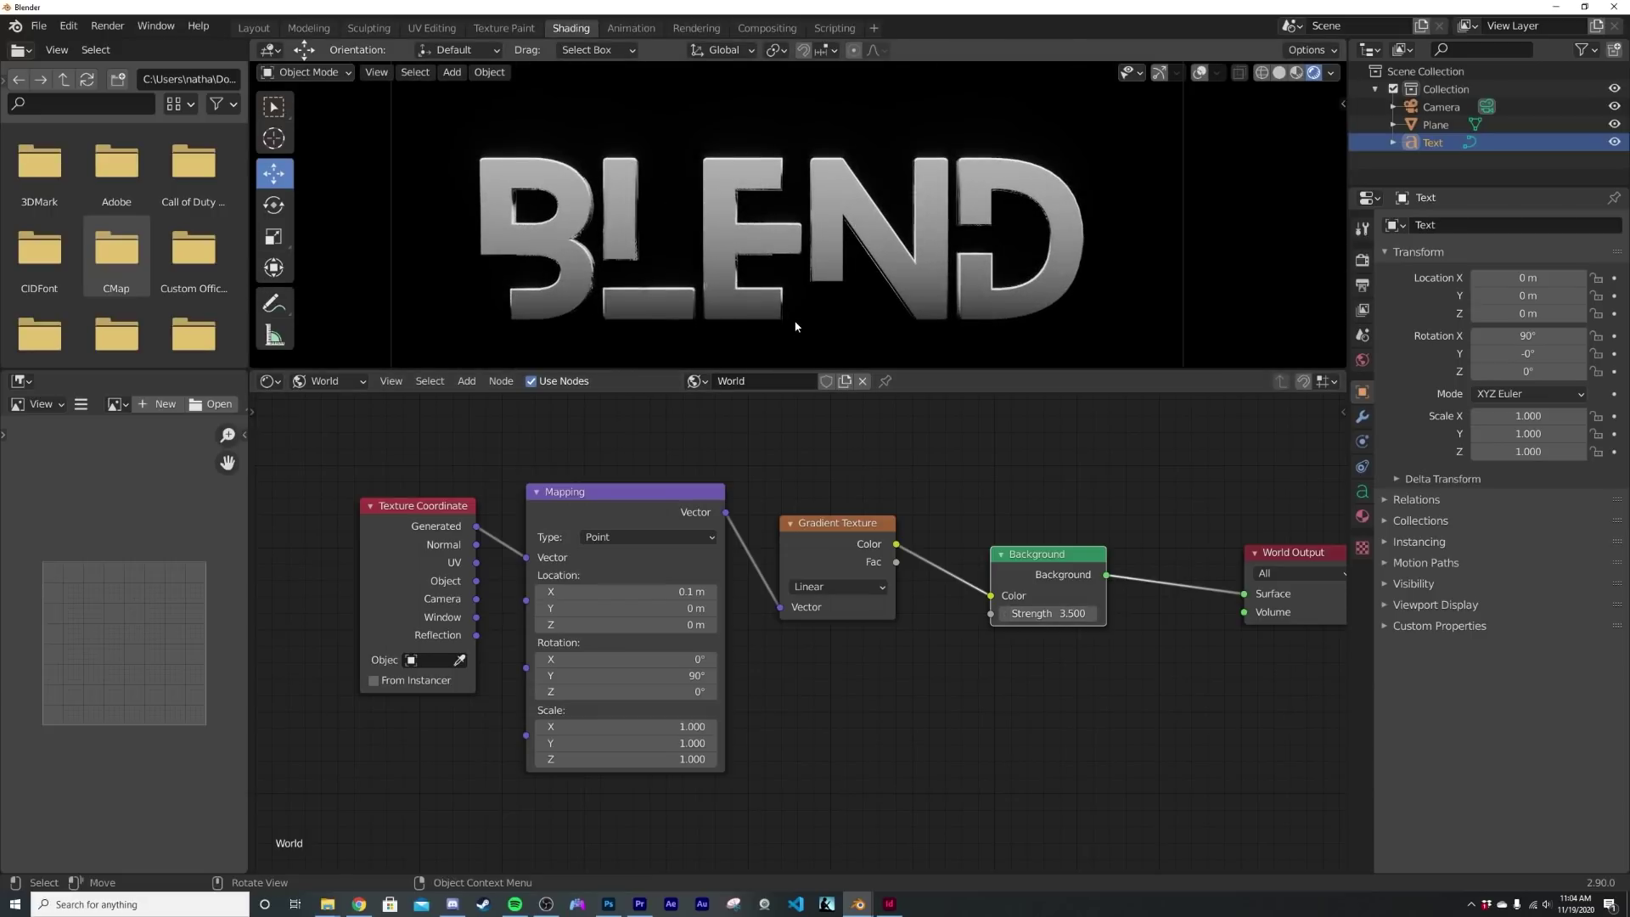
scroll(1007, 288, down, 3)
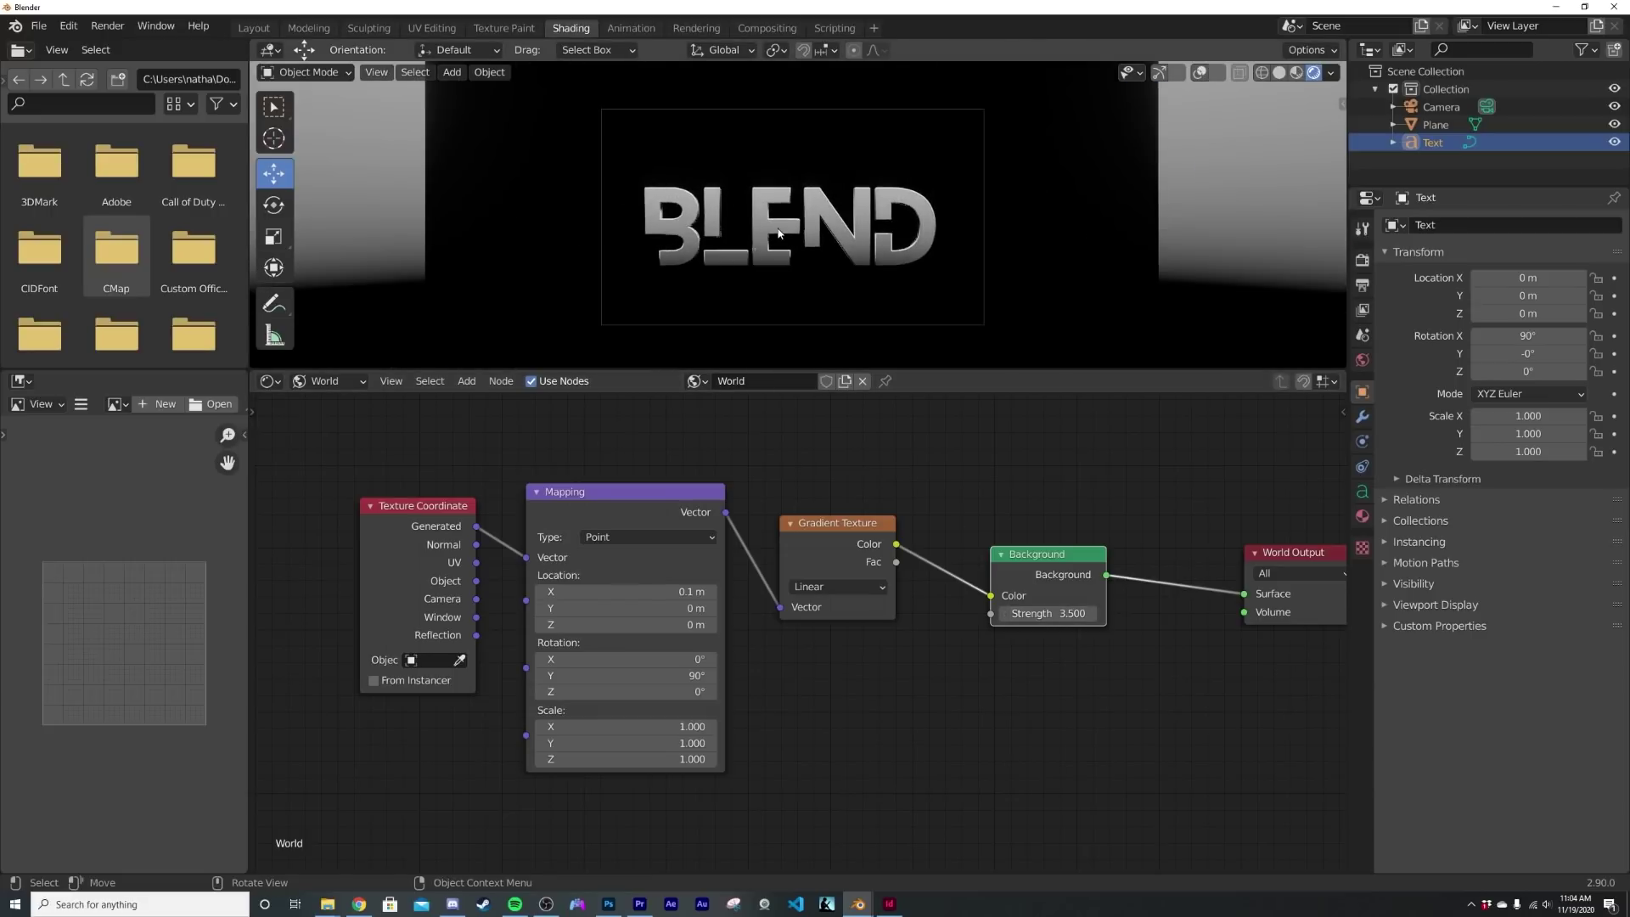
Insert a ColorRamp node between the Gradient Texture and Background
key(shift+a)
click(985, 479)
text(COL)
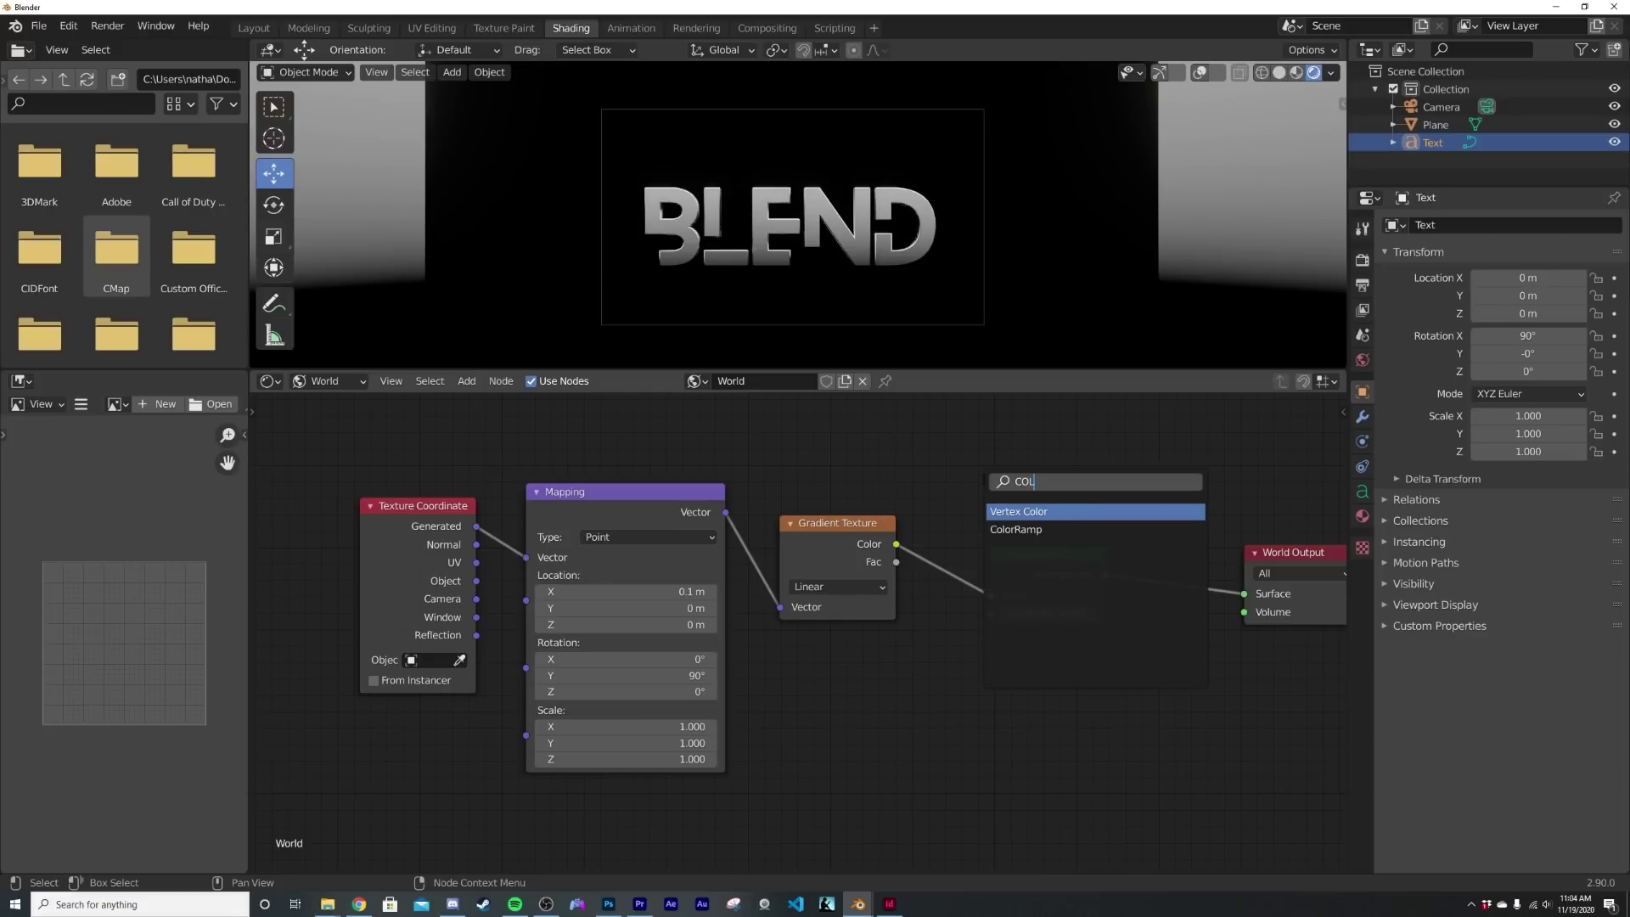
click(1015, 528)
click(1010, 556)
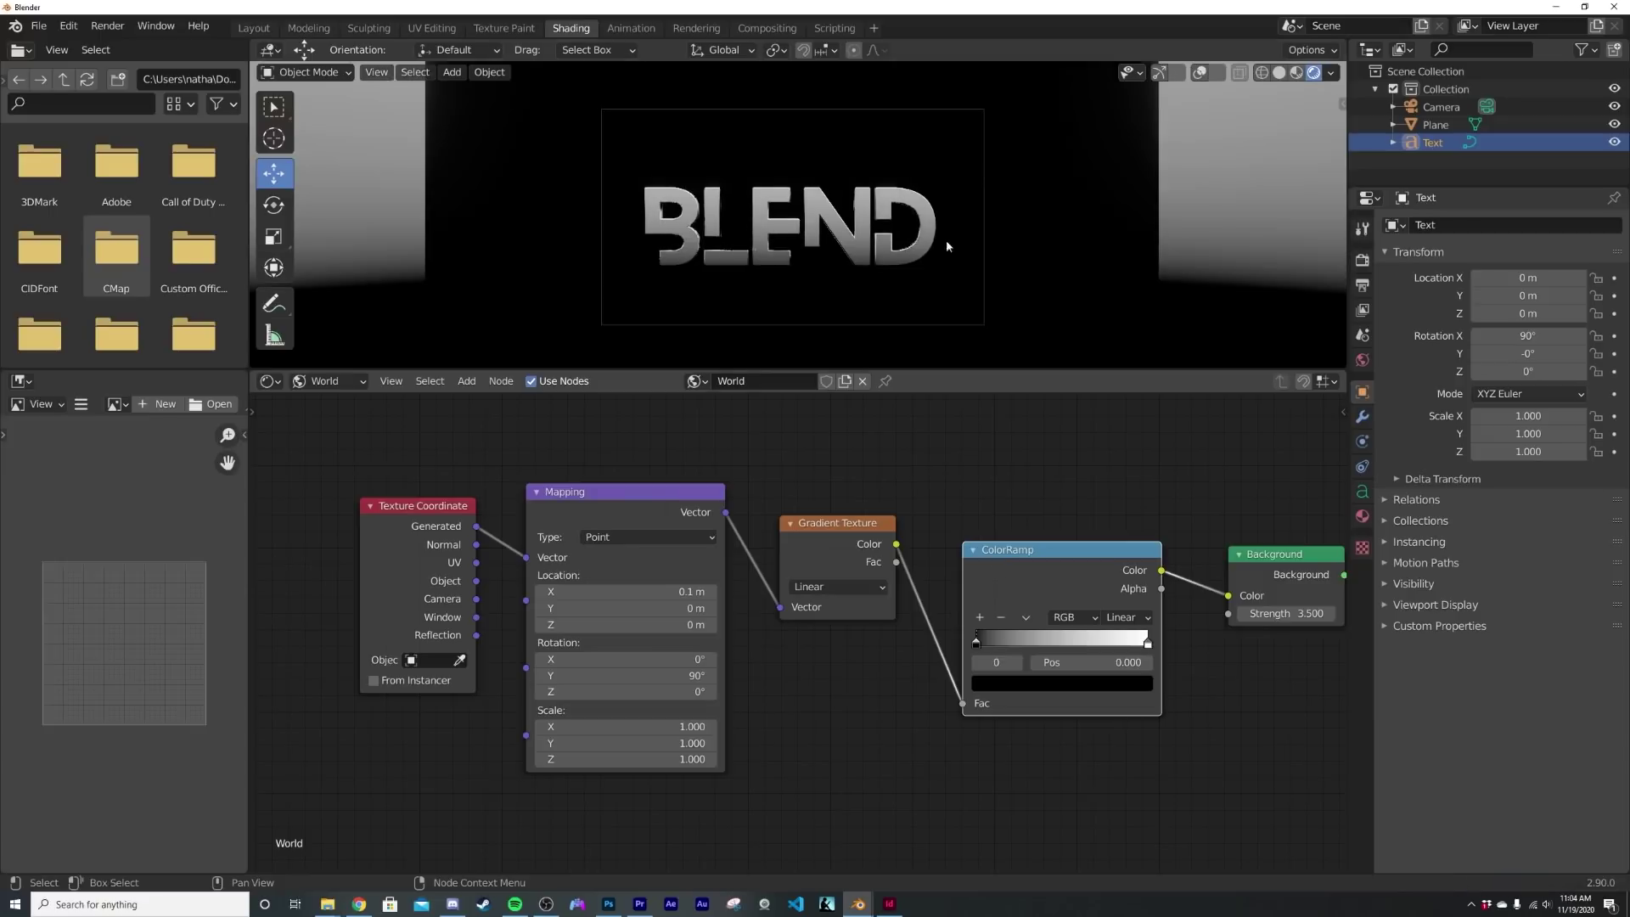
drag(995, 643, 1005, 643)
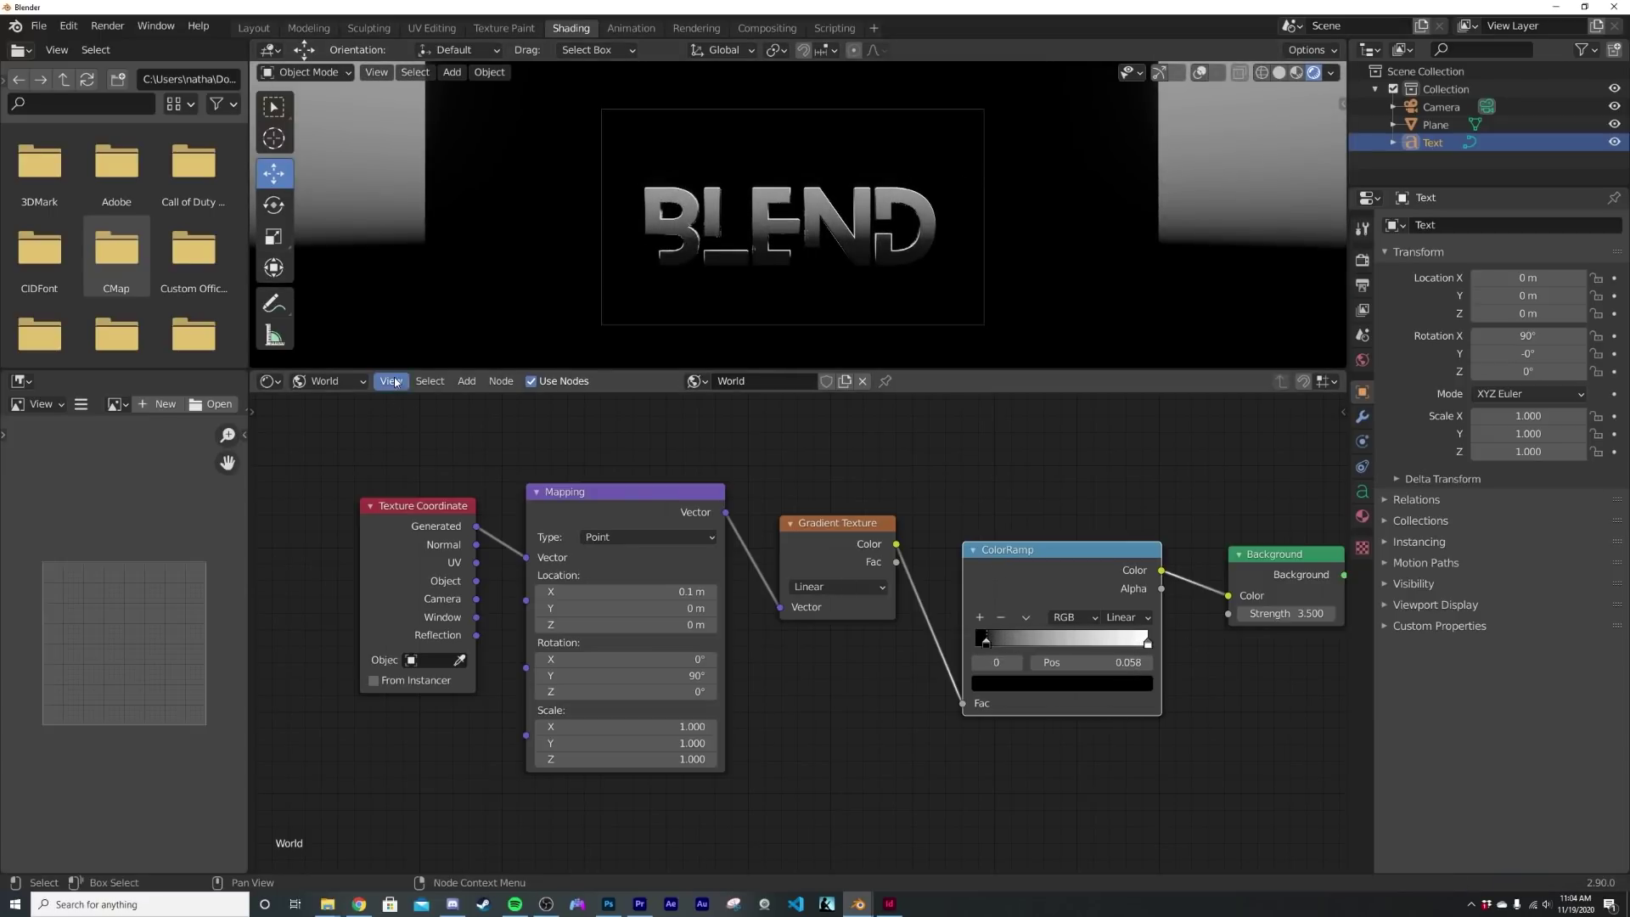
Rearrange the viewport and node editor, trying then undoing Mapping X offset changes
drag(390, 371, 320, 709)
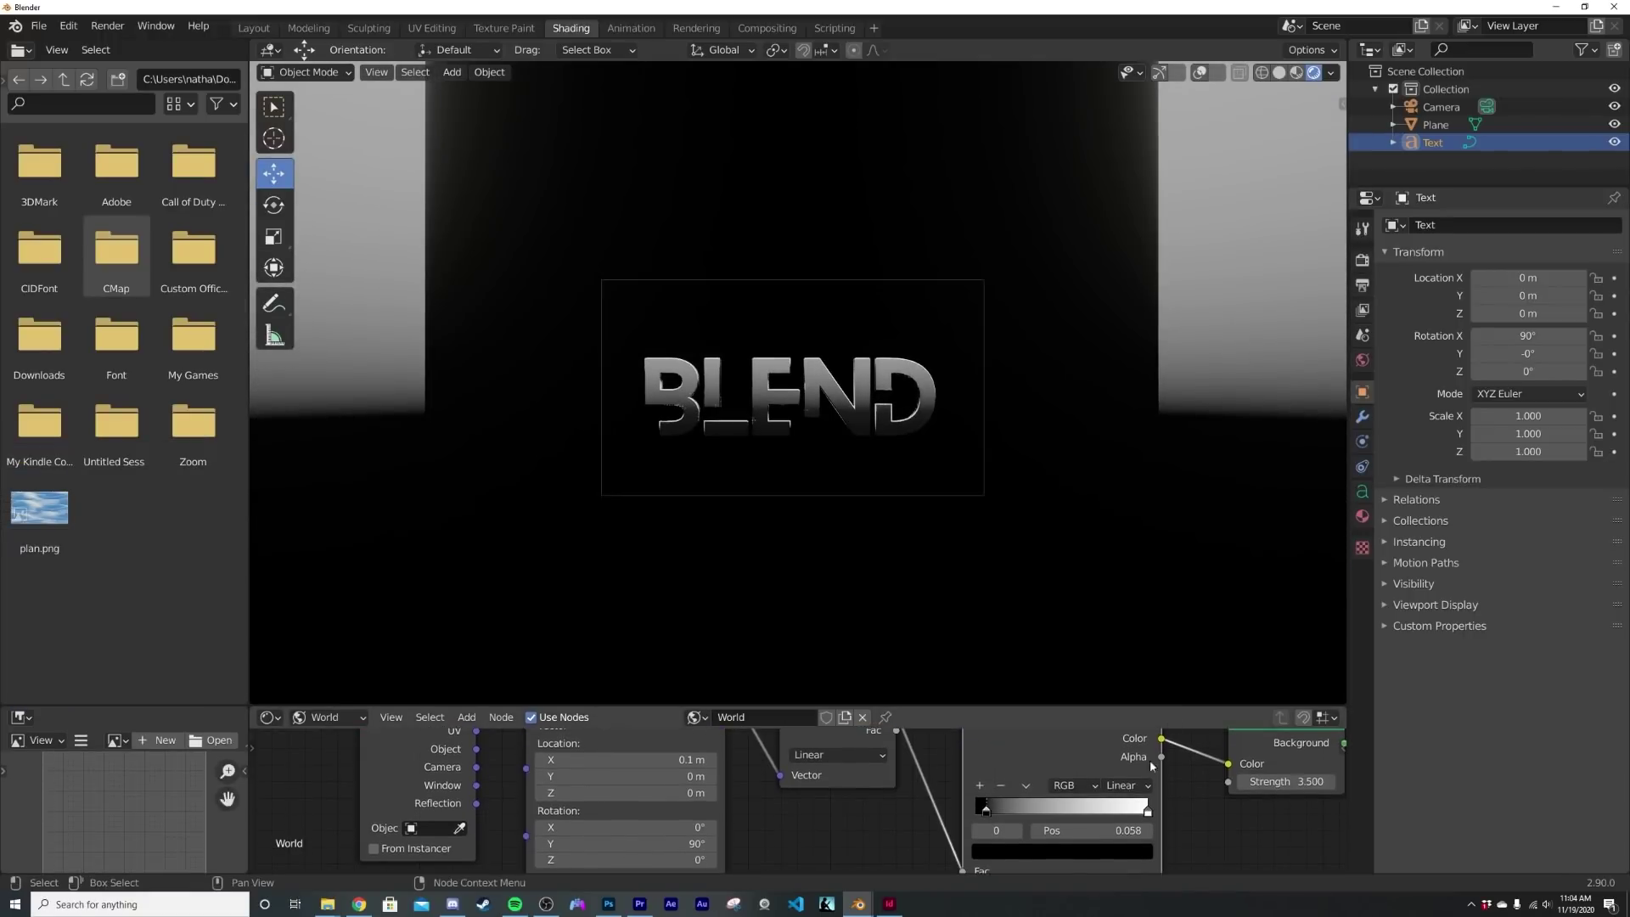
middle_drag(1145, 774, 1039, 747)
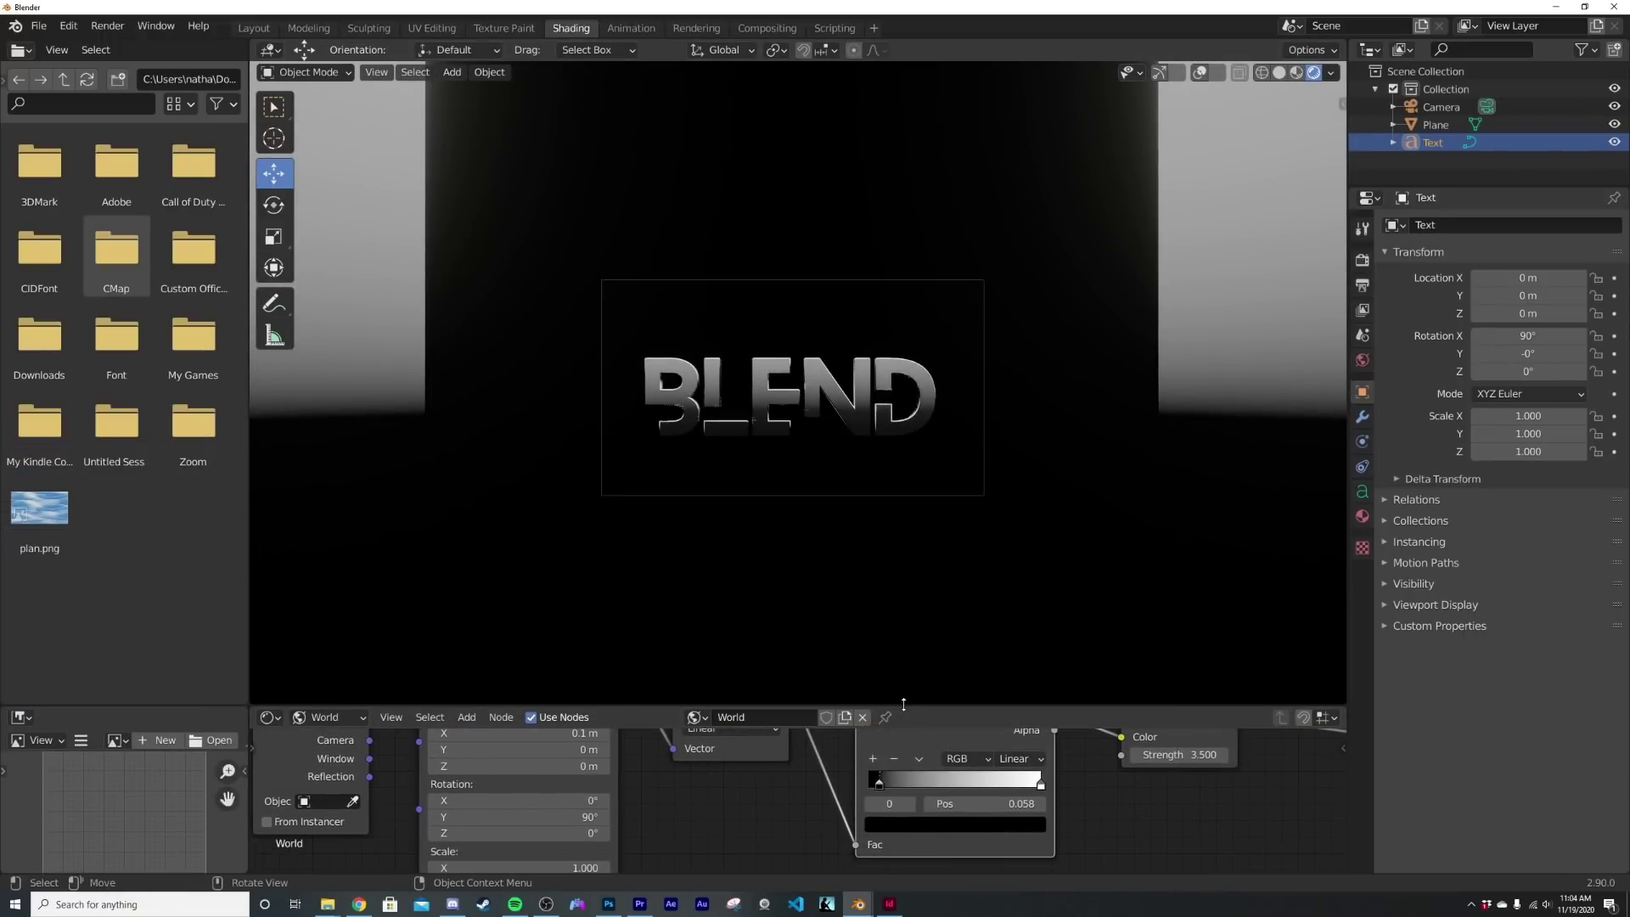
drag(903, 704, 891, 612)
scroll(737, 761, up, 3)
key(ctrl+z)
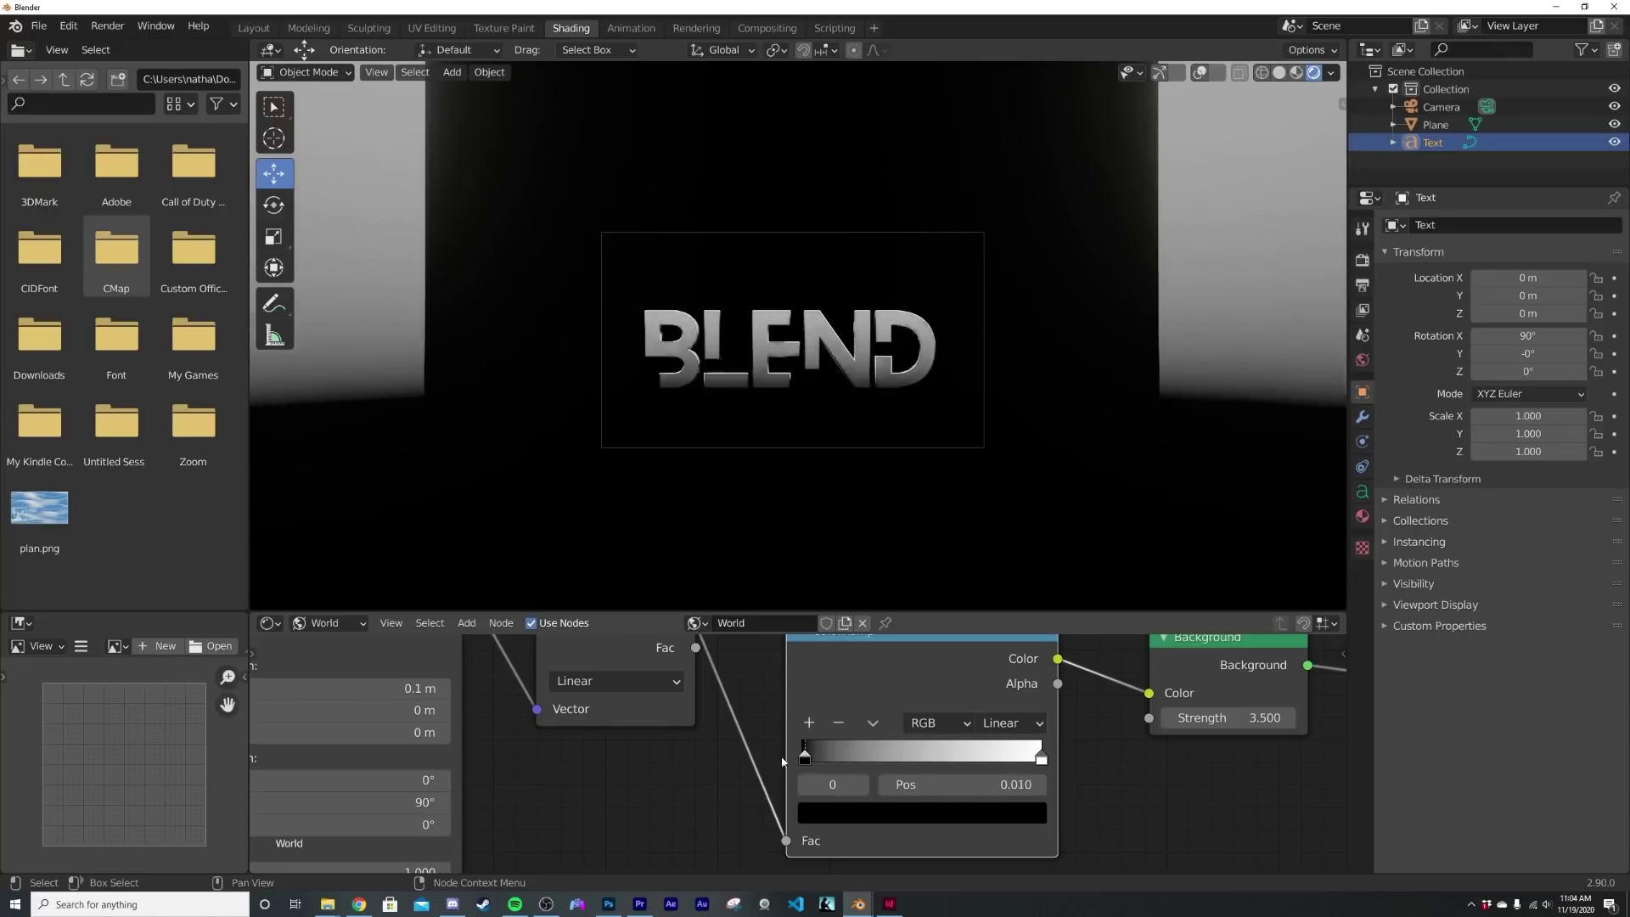
middle_drag(737, 761, 954, 756)
mouse_move(552, 684)
mouse_down()
mouse_move(501, 685)
mouse_move(565, 684)
mouse_up()
scroll(865, 411, up, 1)
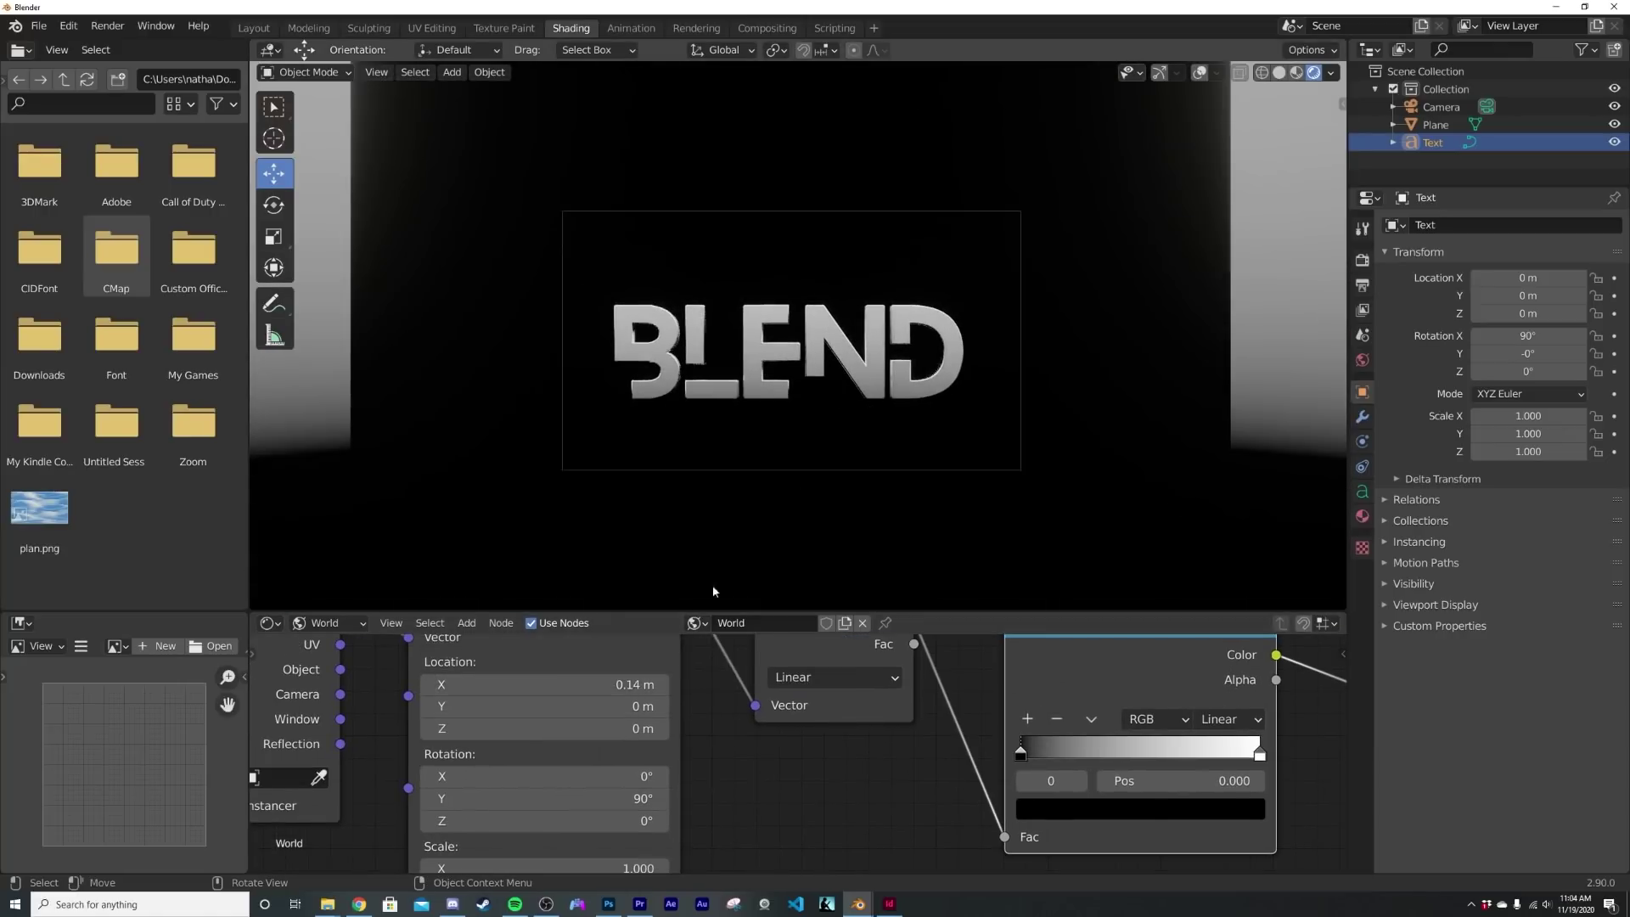
key(ctrl+z)
Move the black stop to about 0.52 and add a pure white stop at position 0
middle_drag(1180, 758, 736, 718)
drag(574, 737, 720, 746)
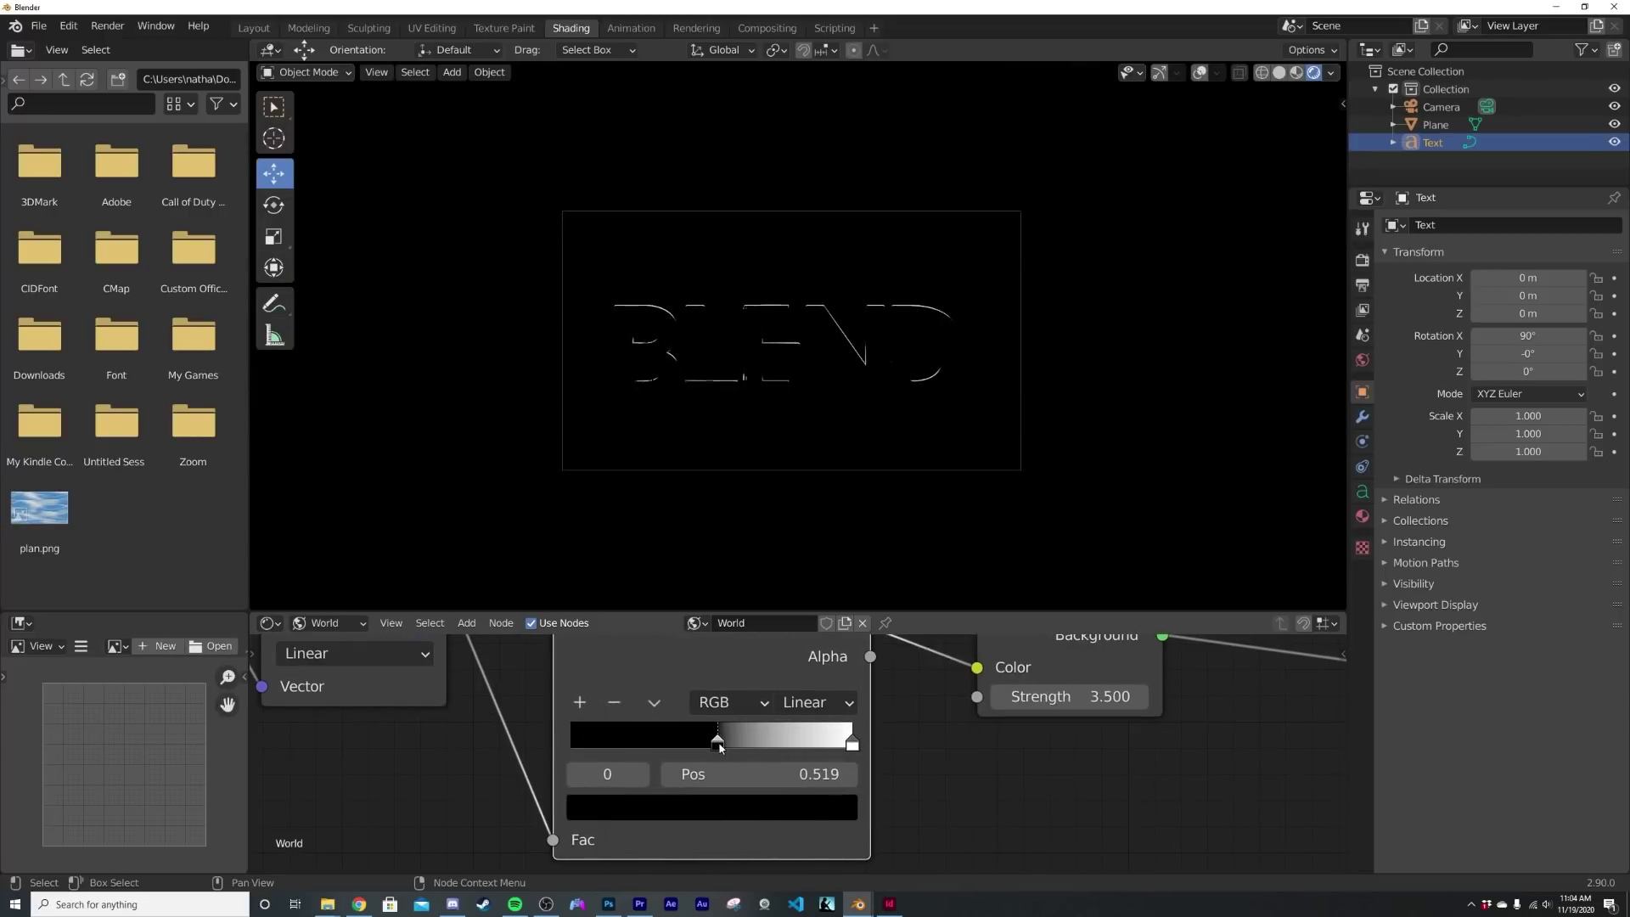
click(846, 746)
click(580, 702)
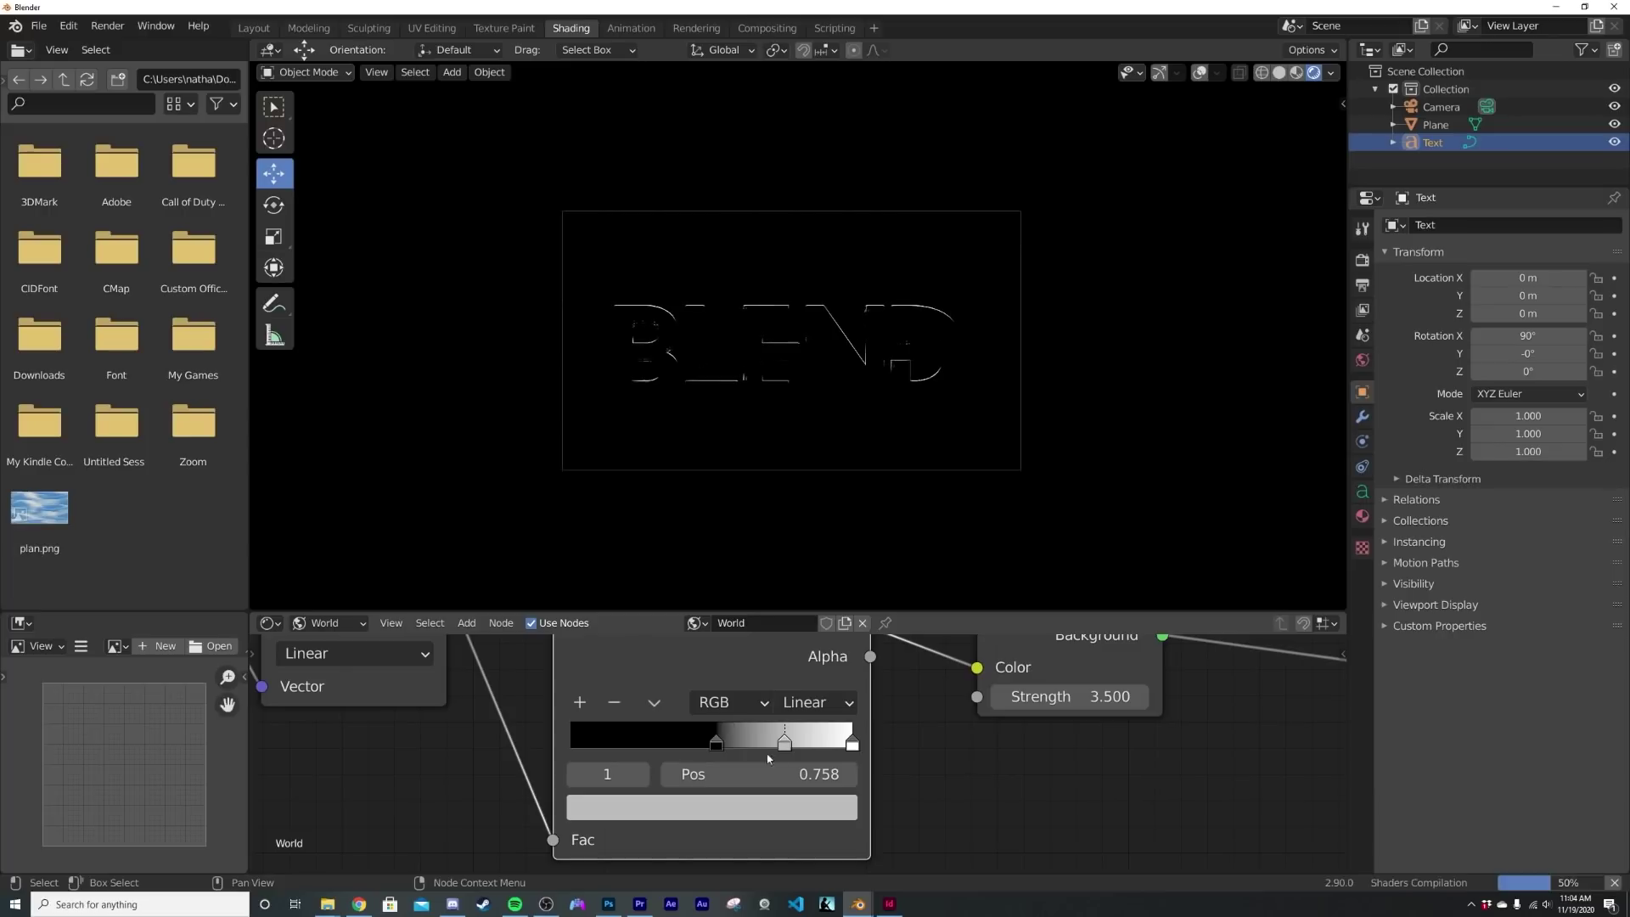
drag(785, 742, 436, 732)
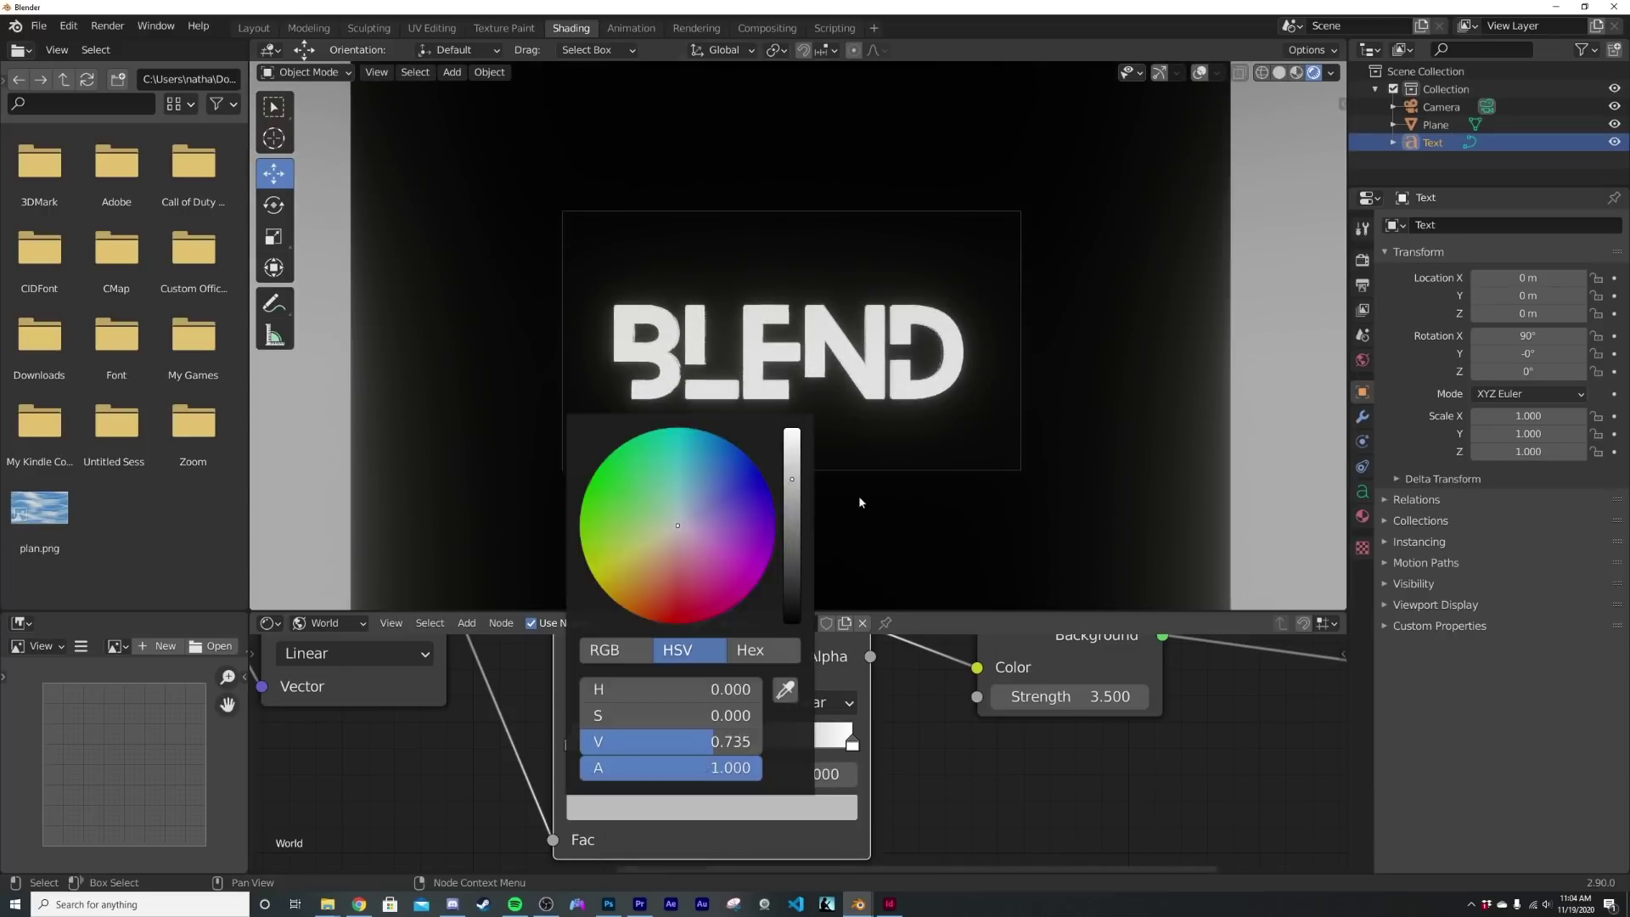
click(750, 807)
drag(788, 605, 791, 431)
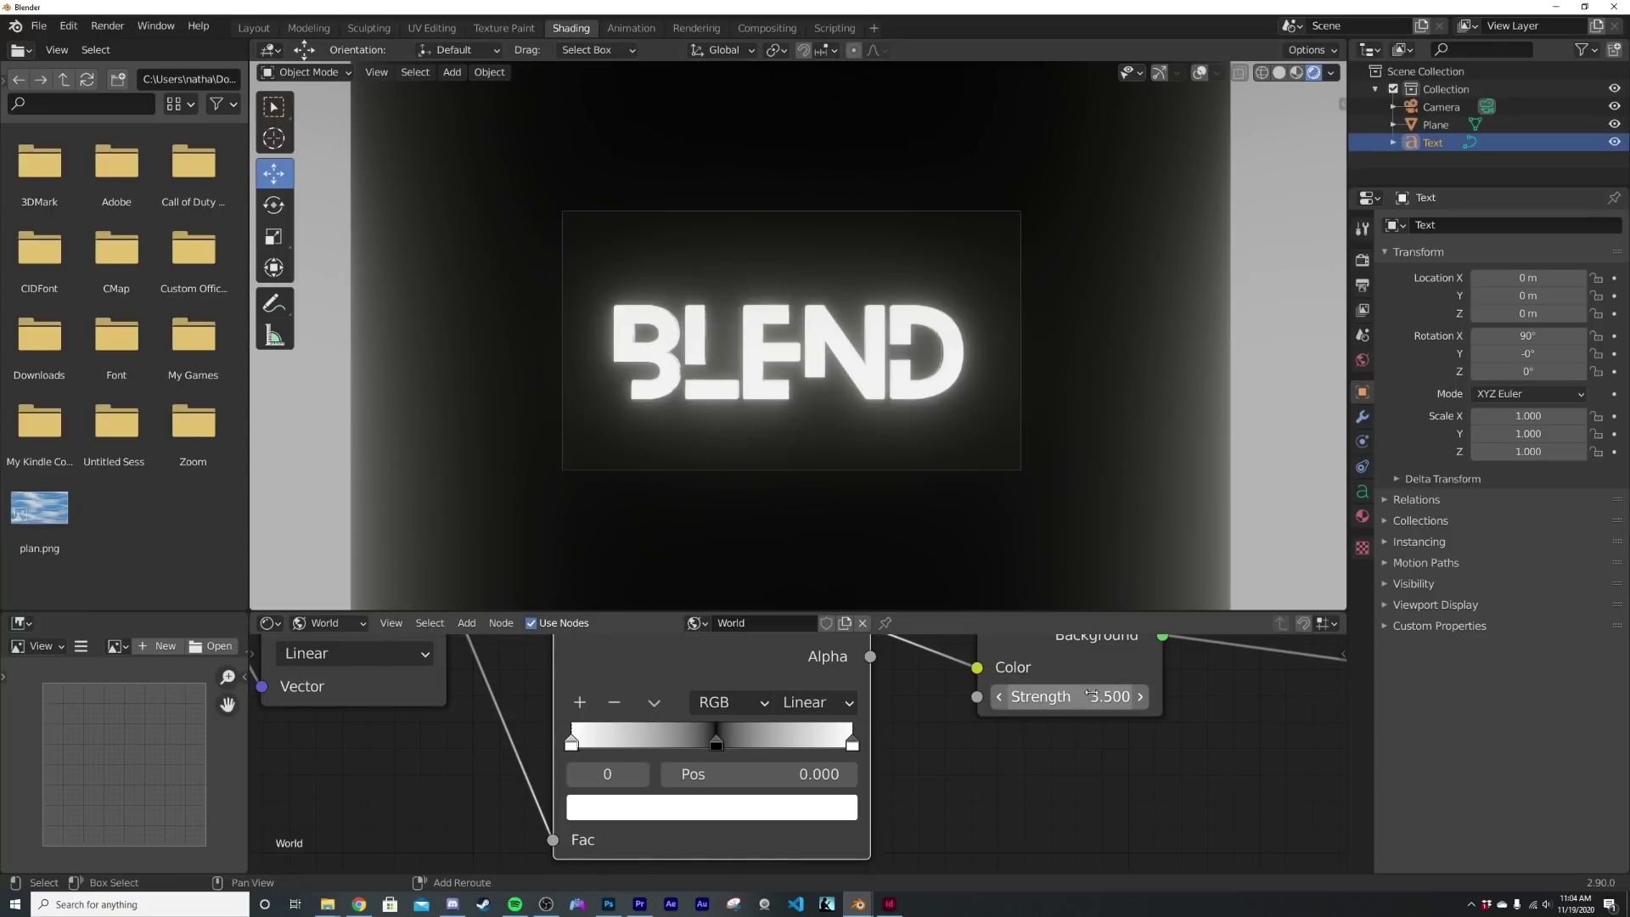
Lower Background Strength to 1.300 and push the Mapping X offset to about 0.55 m
shift+drag(1071, 696, 968, 696)
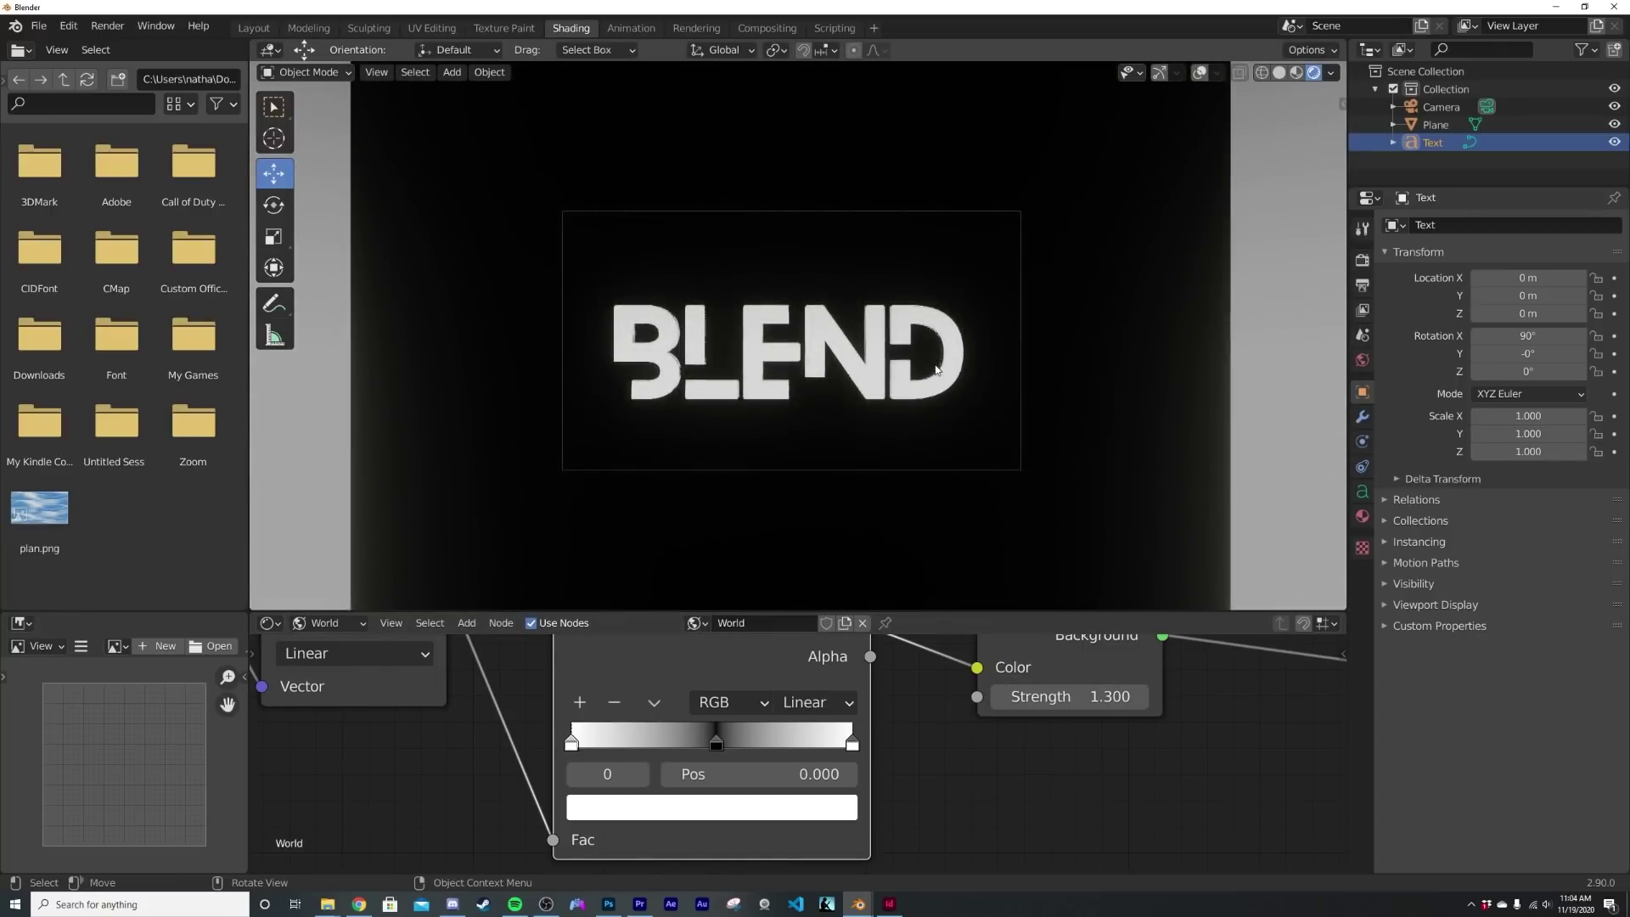
middle_drag(594, 747, 1091, 802)
drag(503, 717, 591, 717)
scroll(912, 370, up, 4)
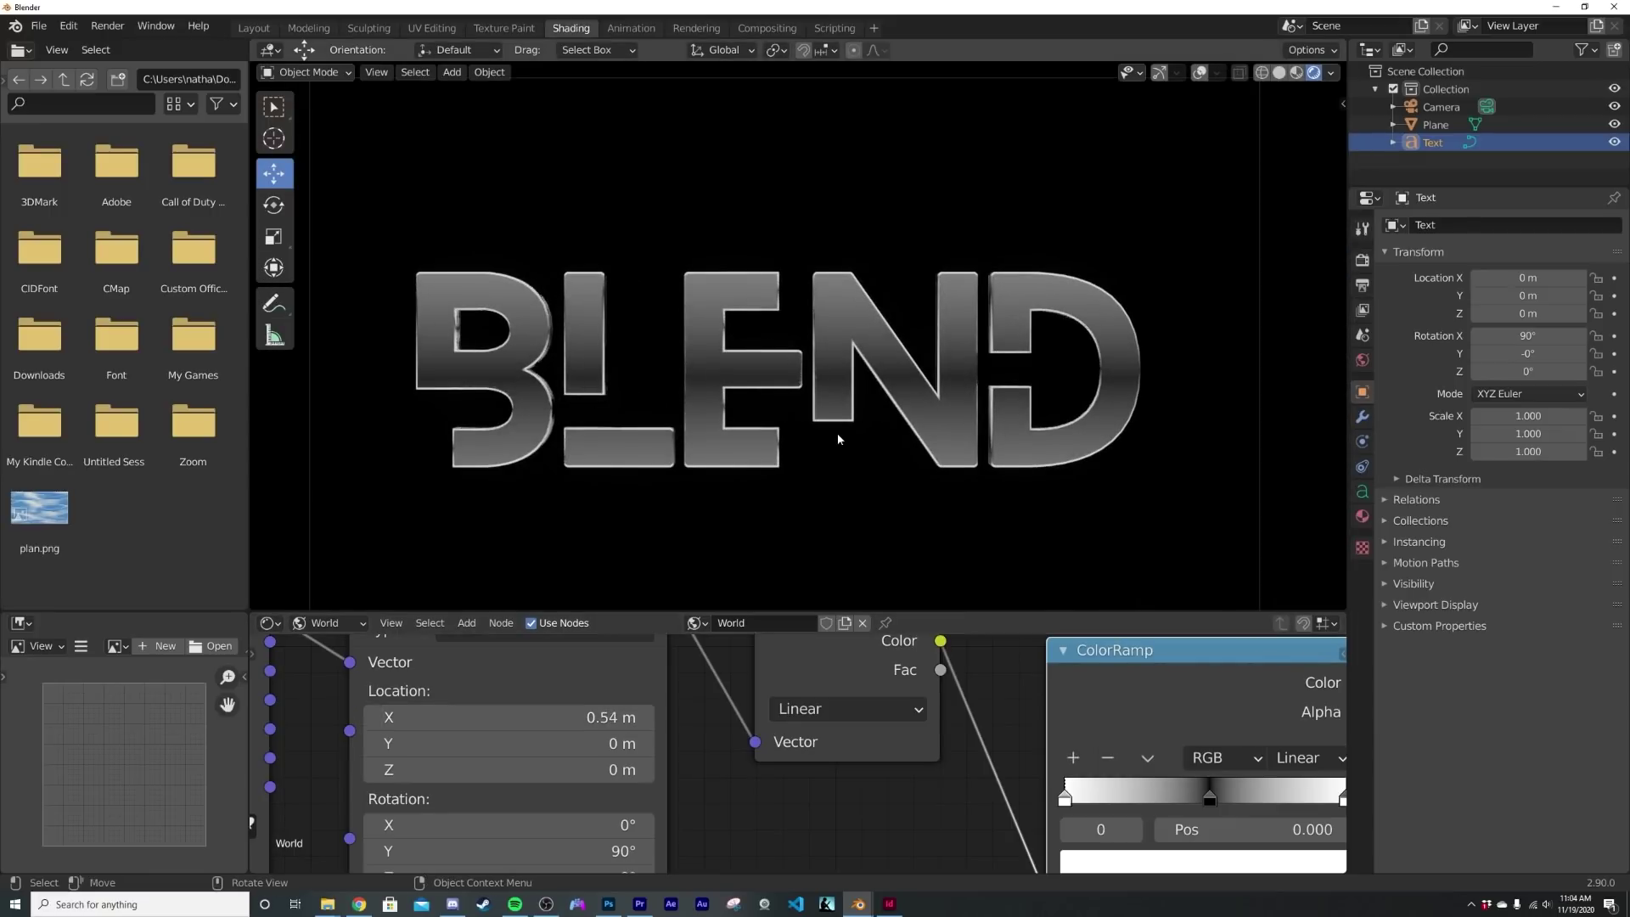
scroll(581, 400, up, 5)
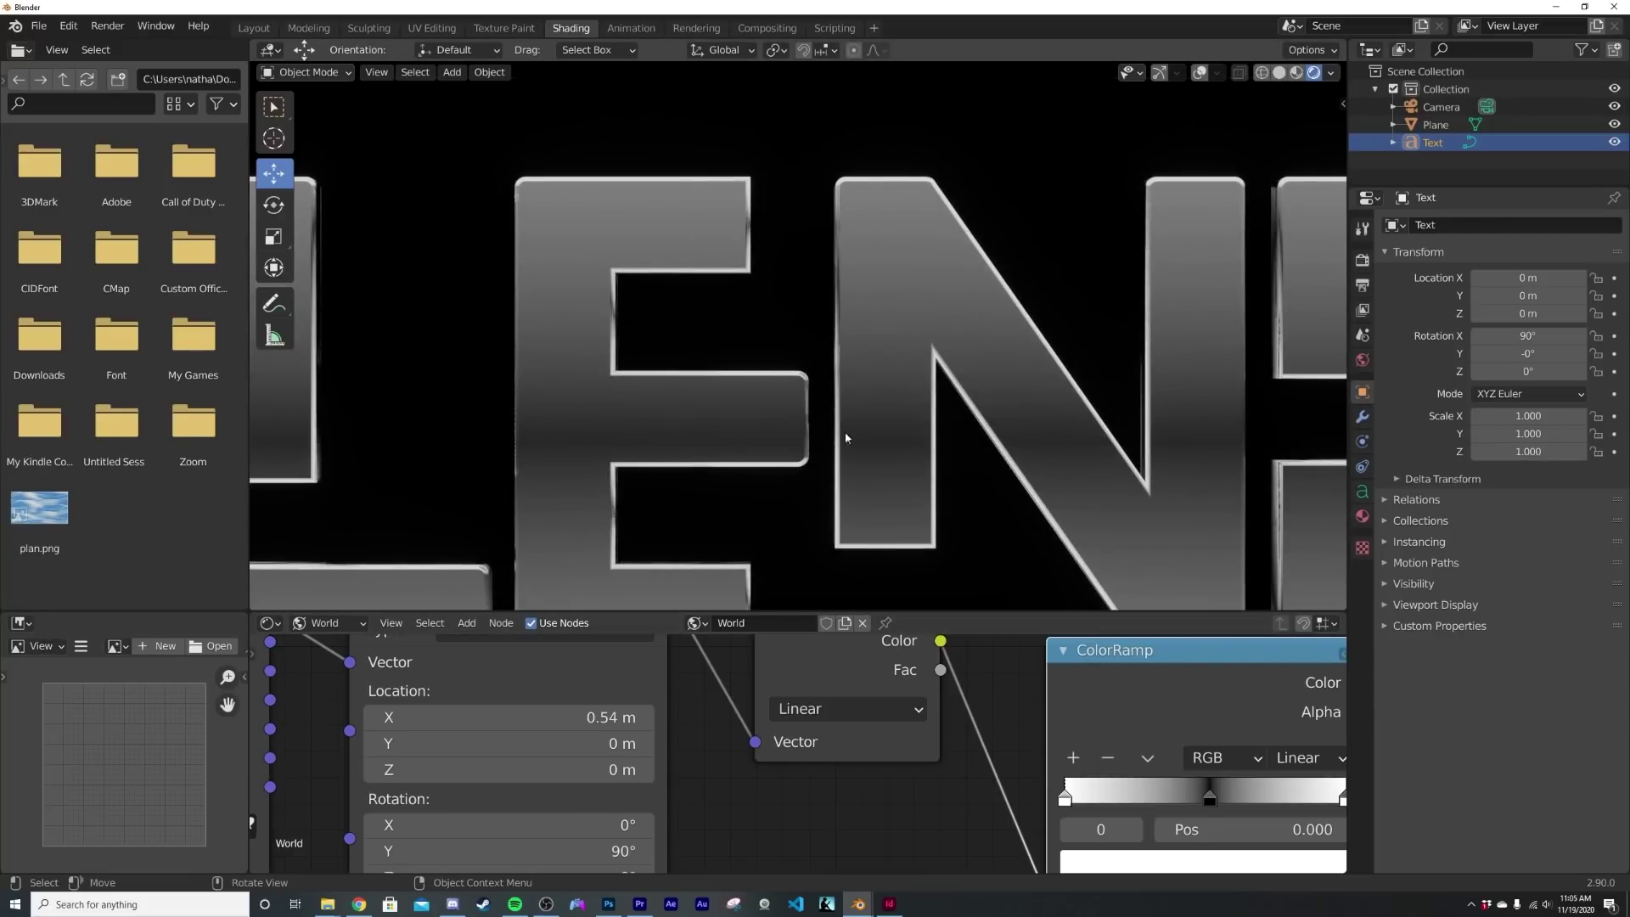
scroll(1078, 696, down, 2)
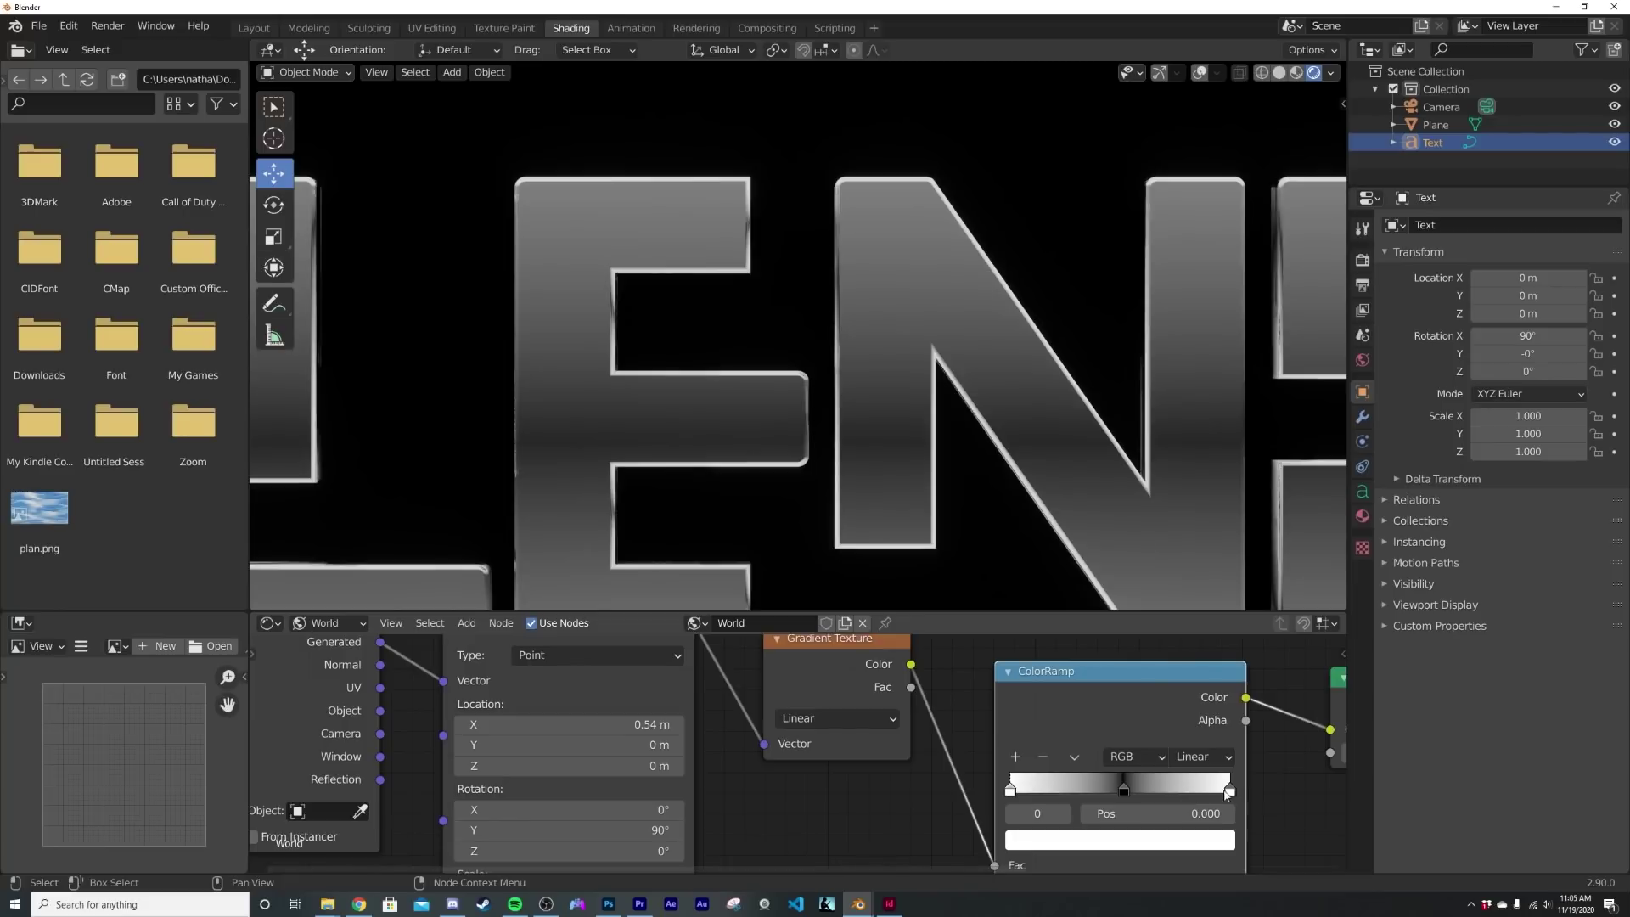
scroll(717, 364, down, 5)
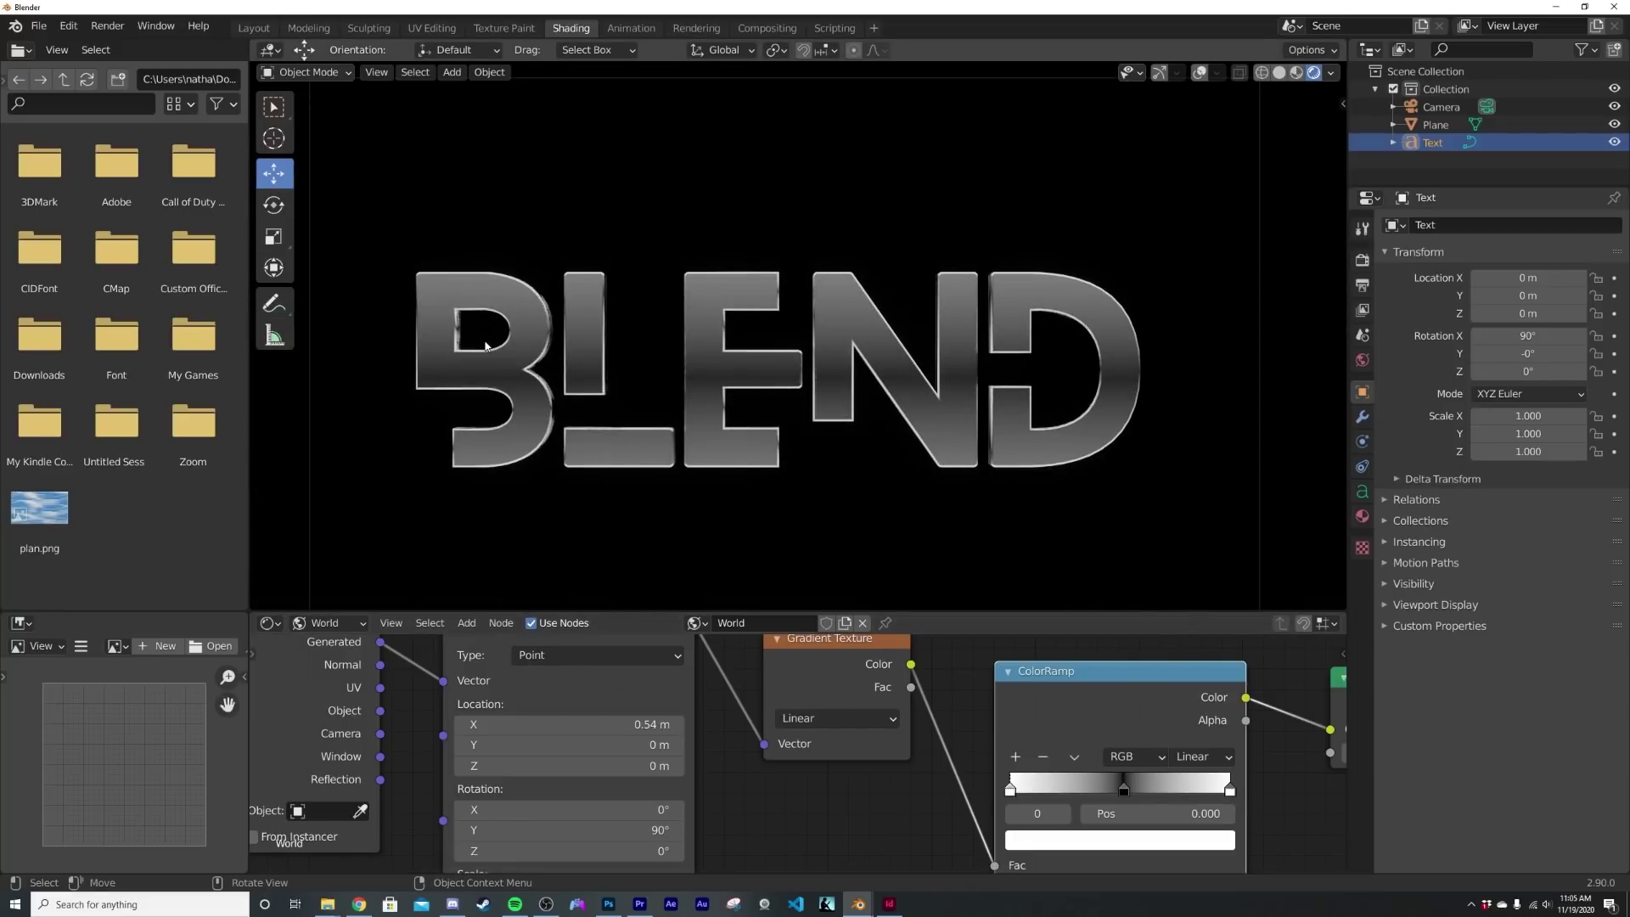
Add a bright magenta ColorRamp stop and slide it toward the gradient's middle
middle_drag(1008, 782, 686, 774)
scroll(687, 774, up, 4)
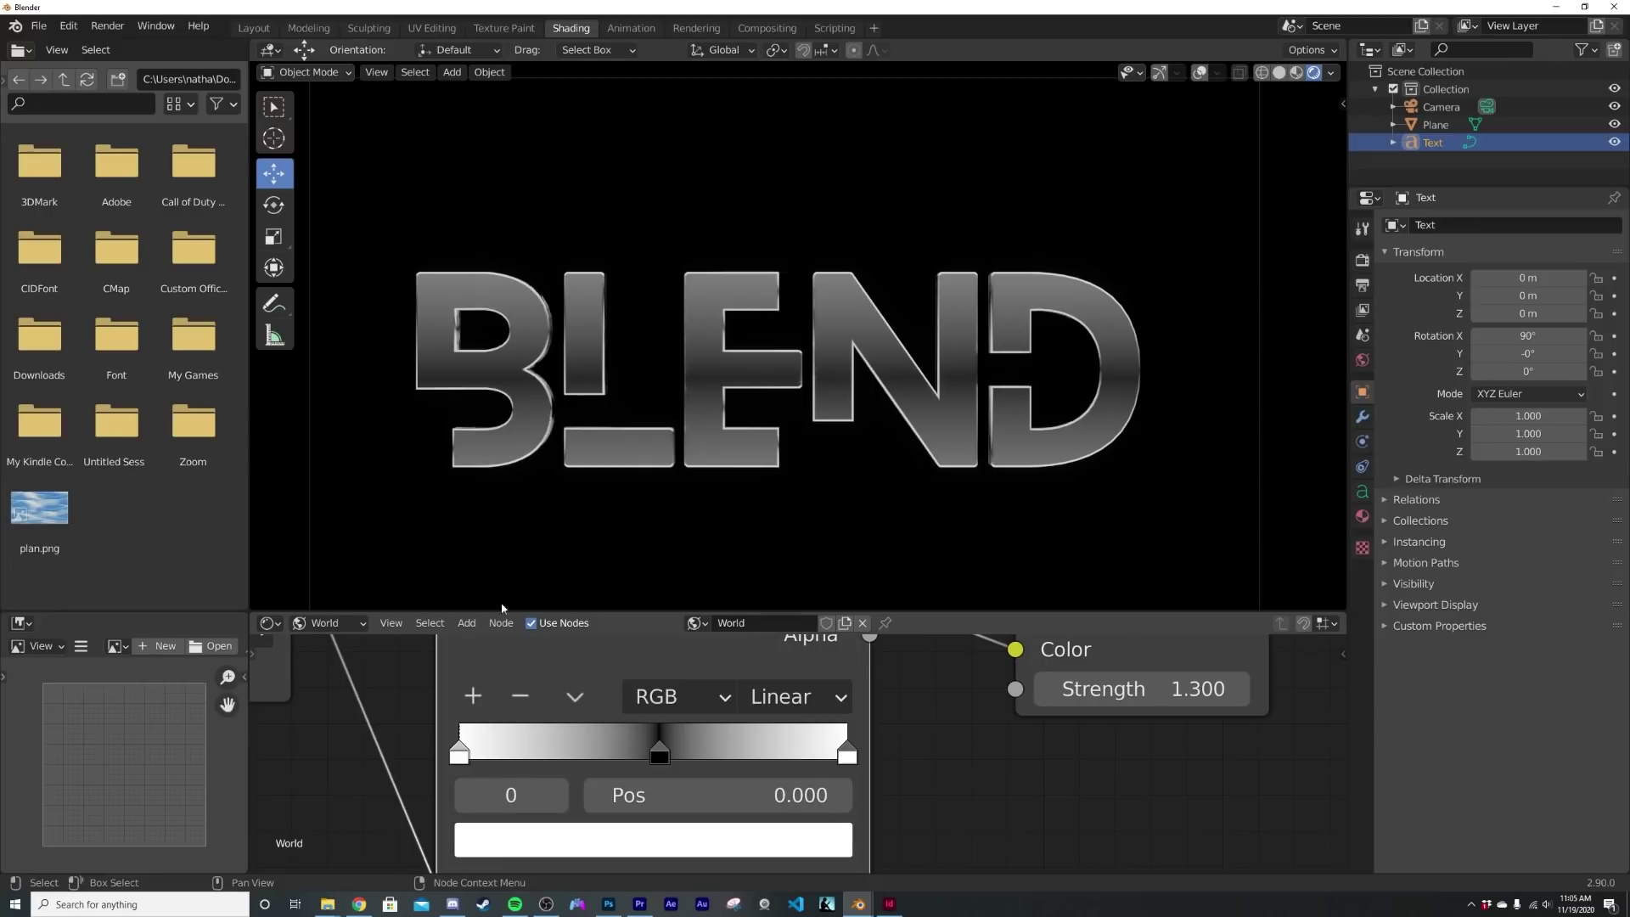
click(476, 696)
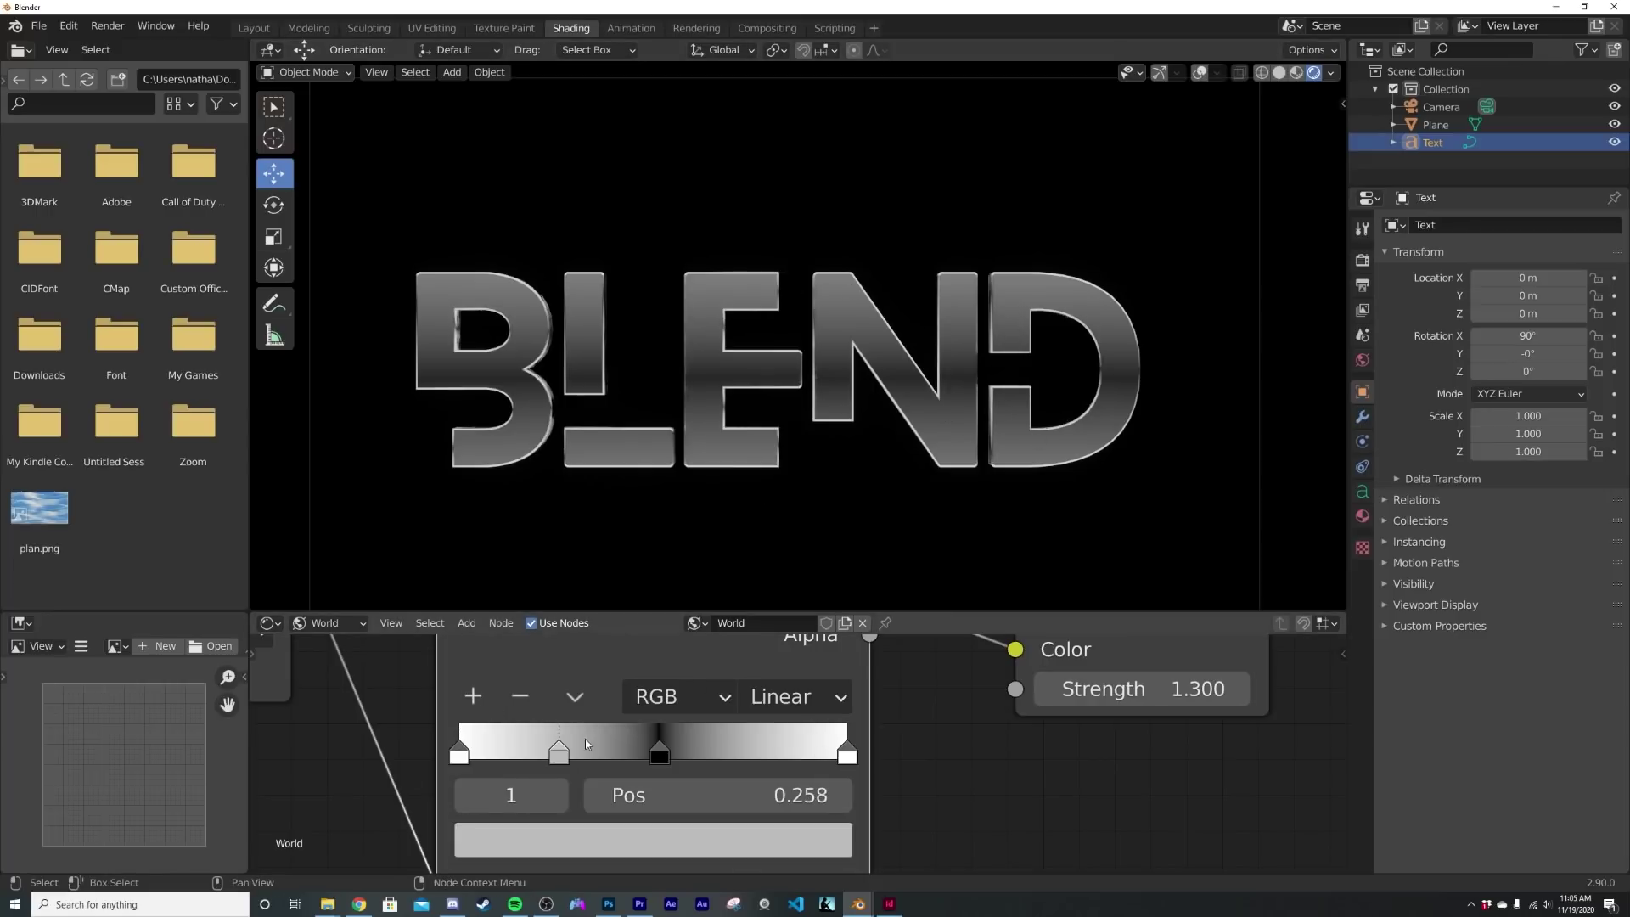
click(595, 841)
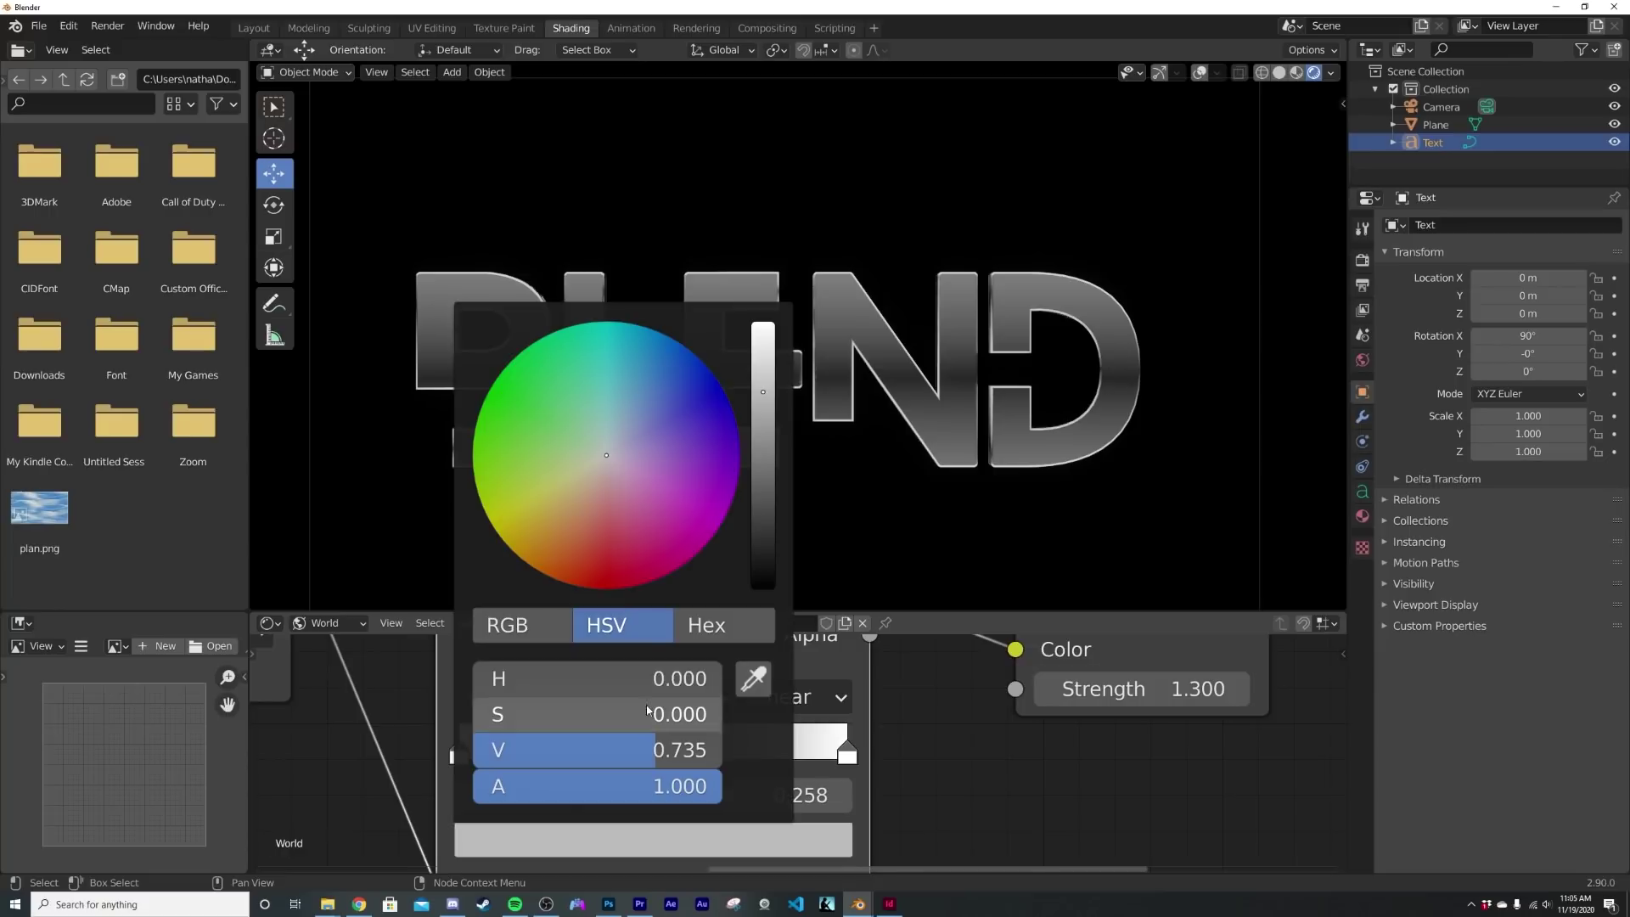
click(702, 520)
drag(754, 391, 762, 329)
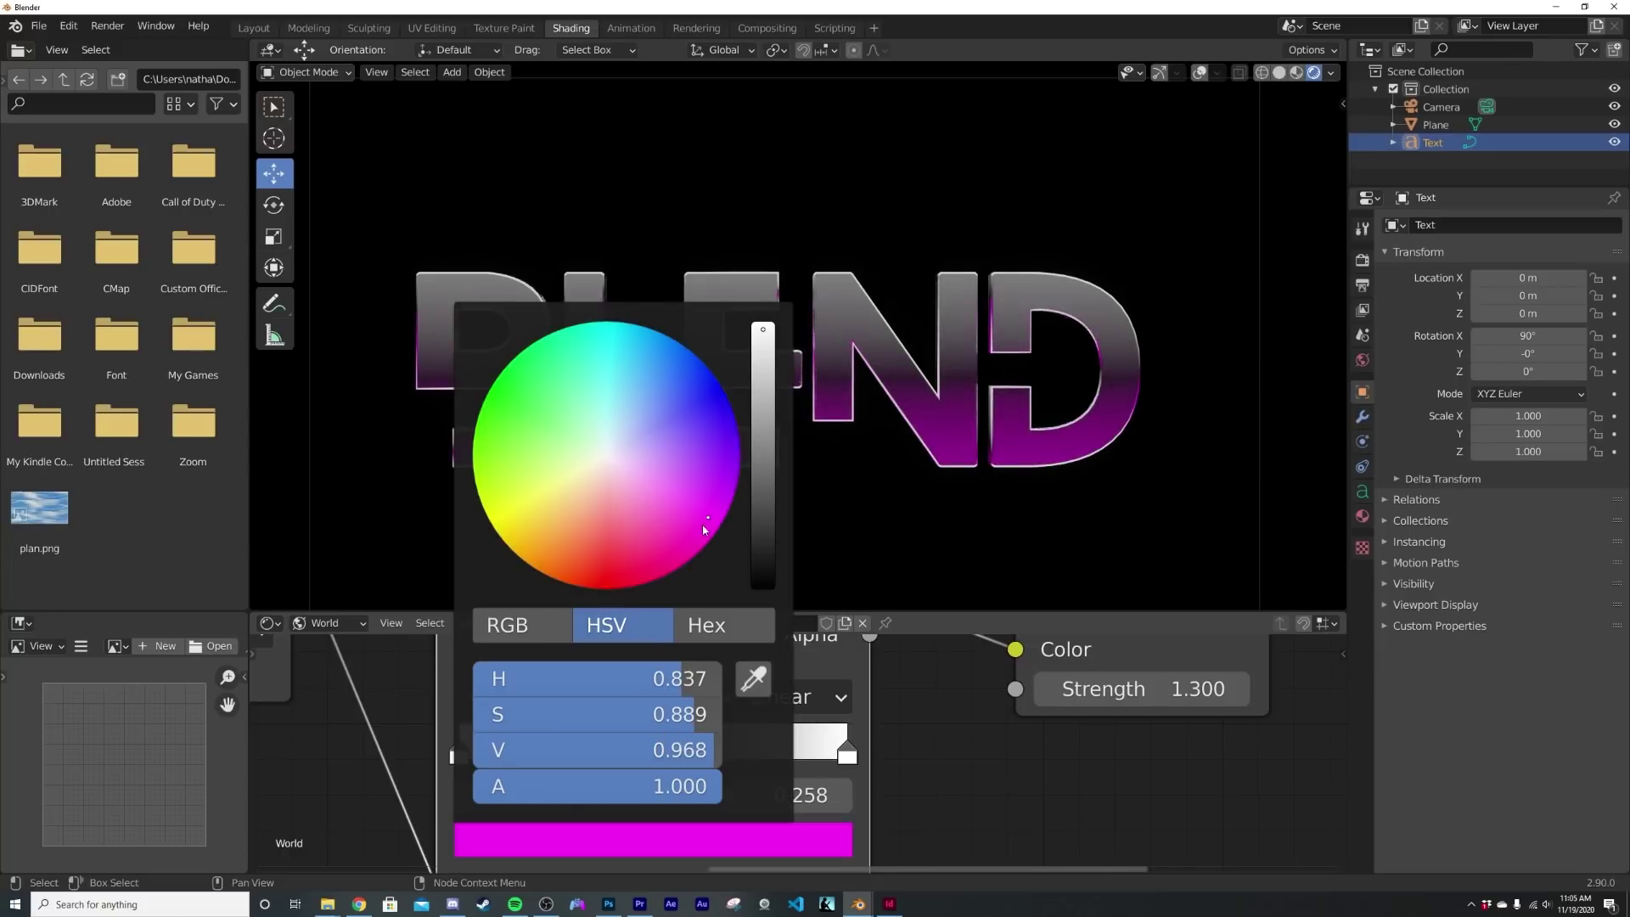
click(701, 514)
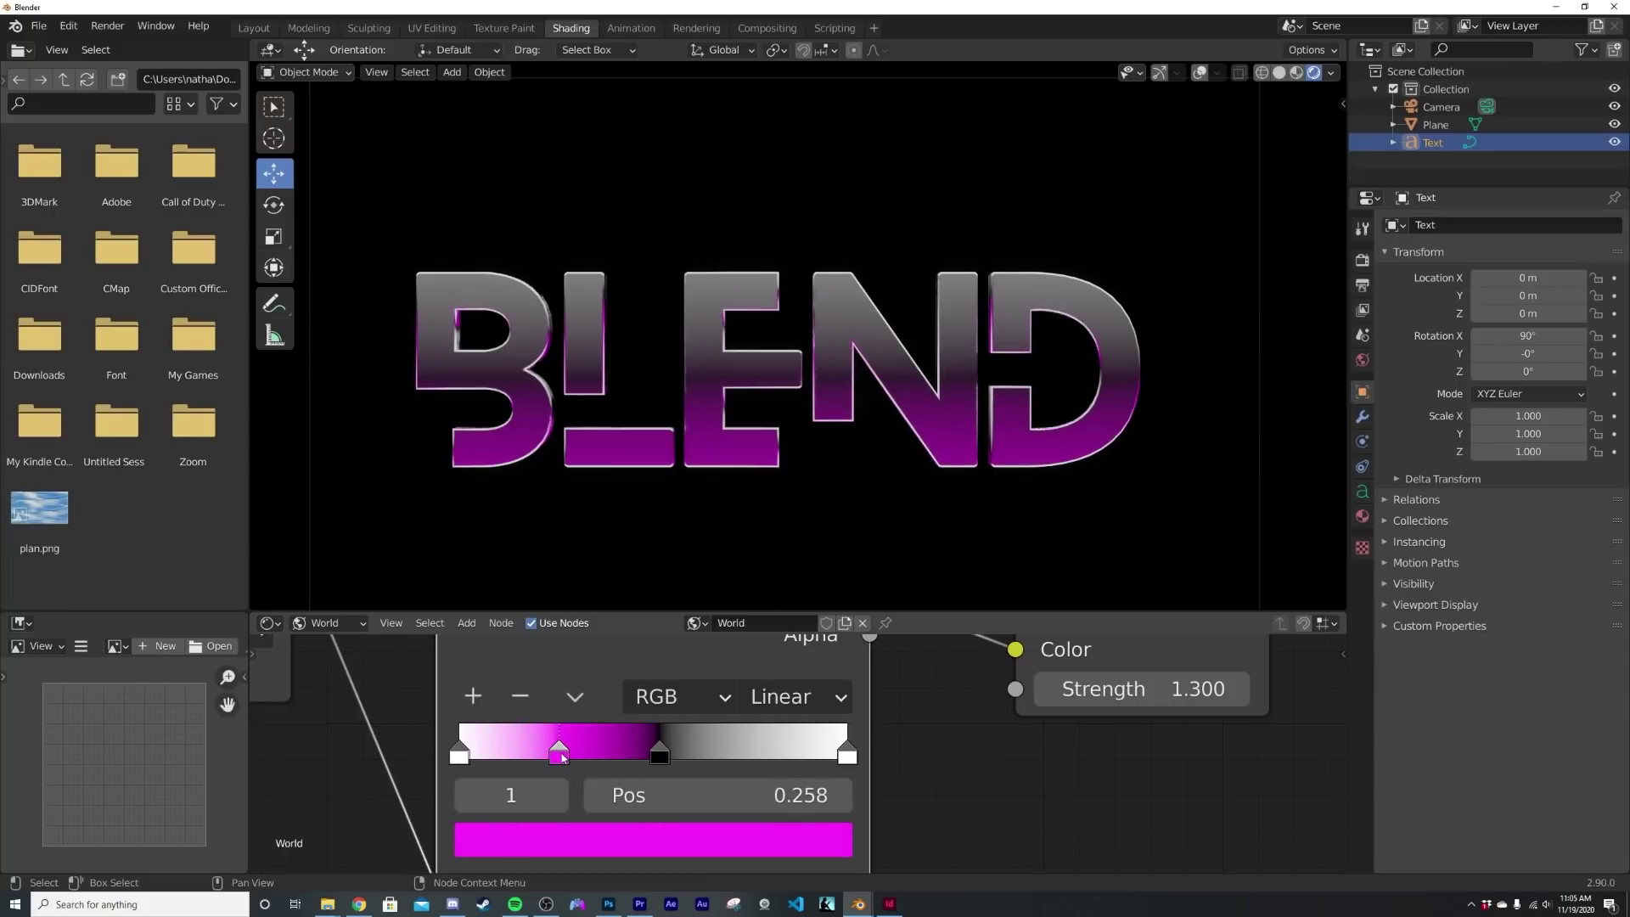
drag(563, 757, 634, 757)
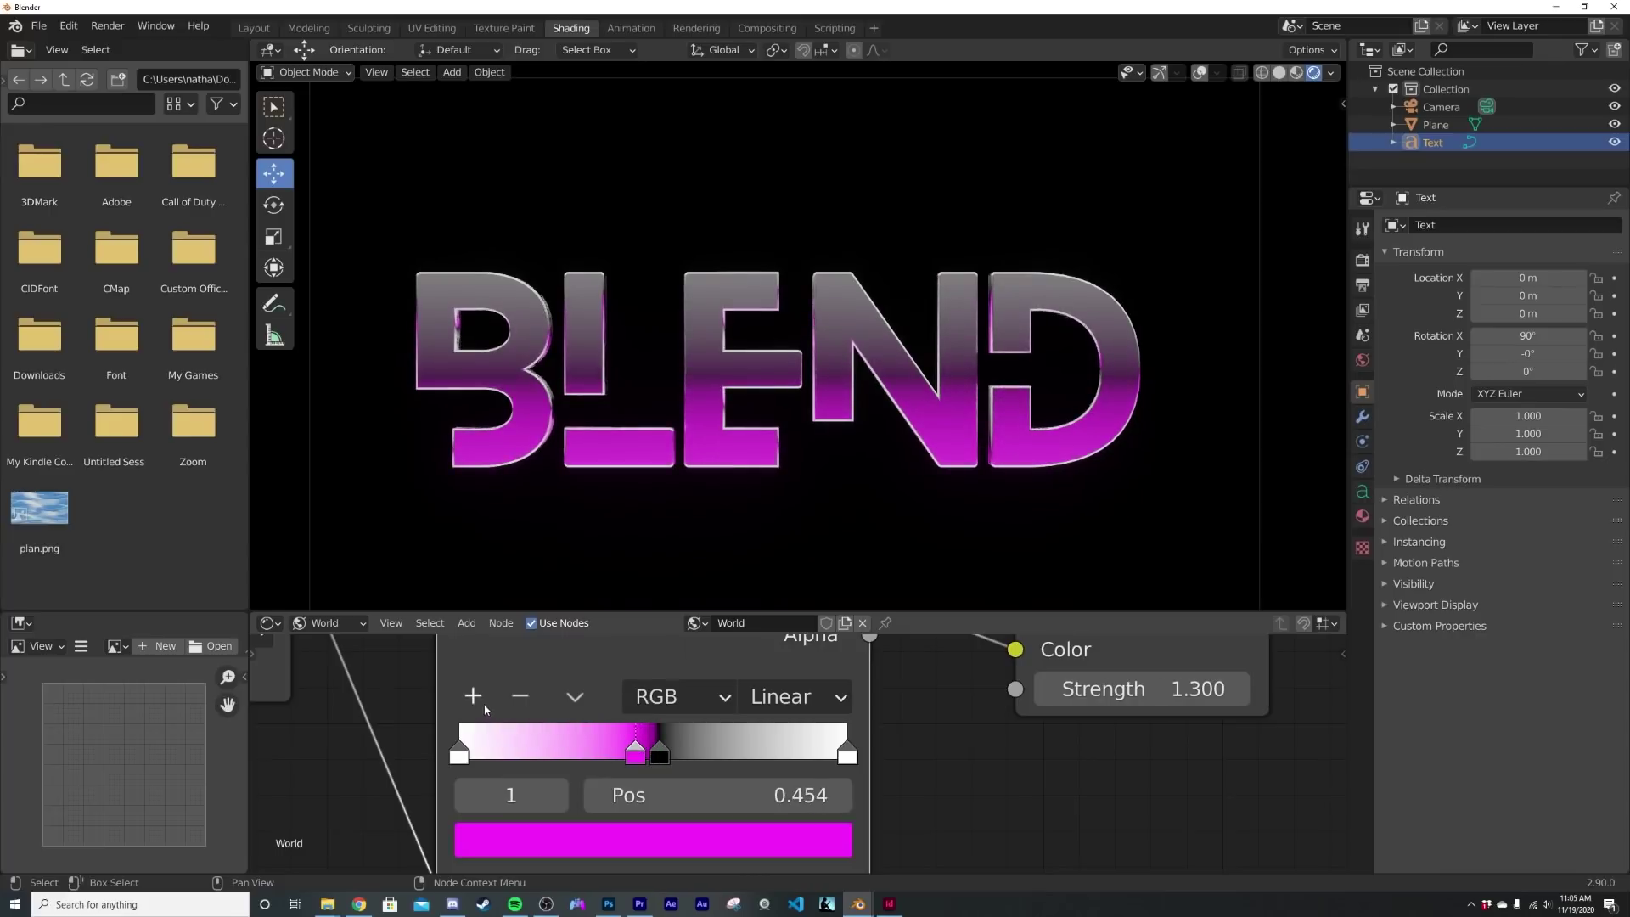
Add a bright blue stop and move it left toward the middle
click(840, 759)
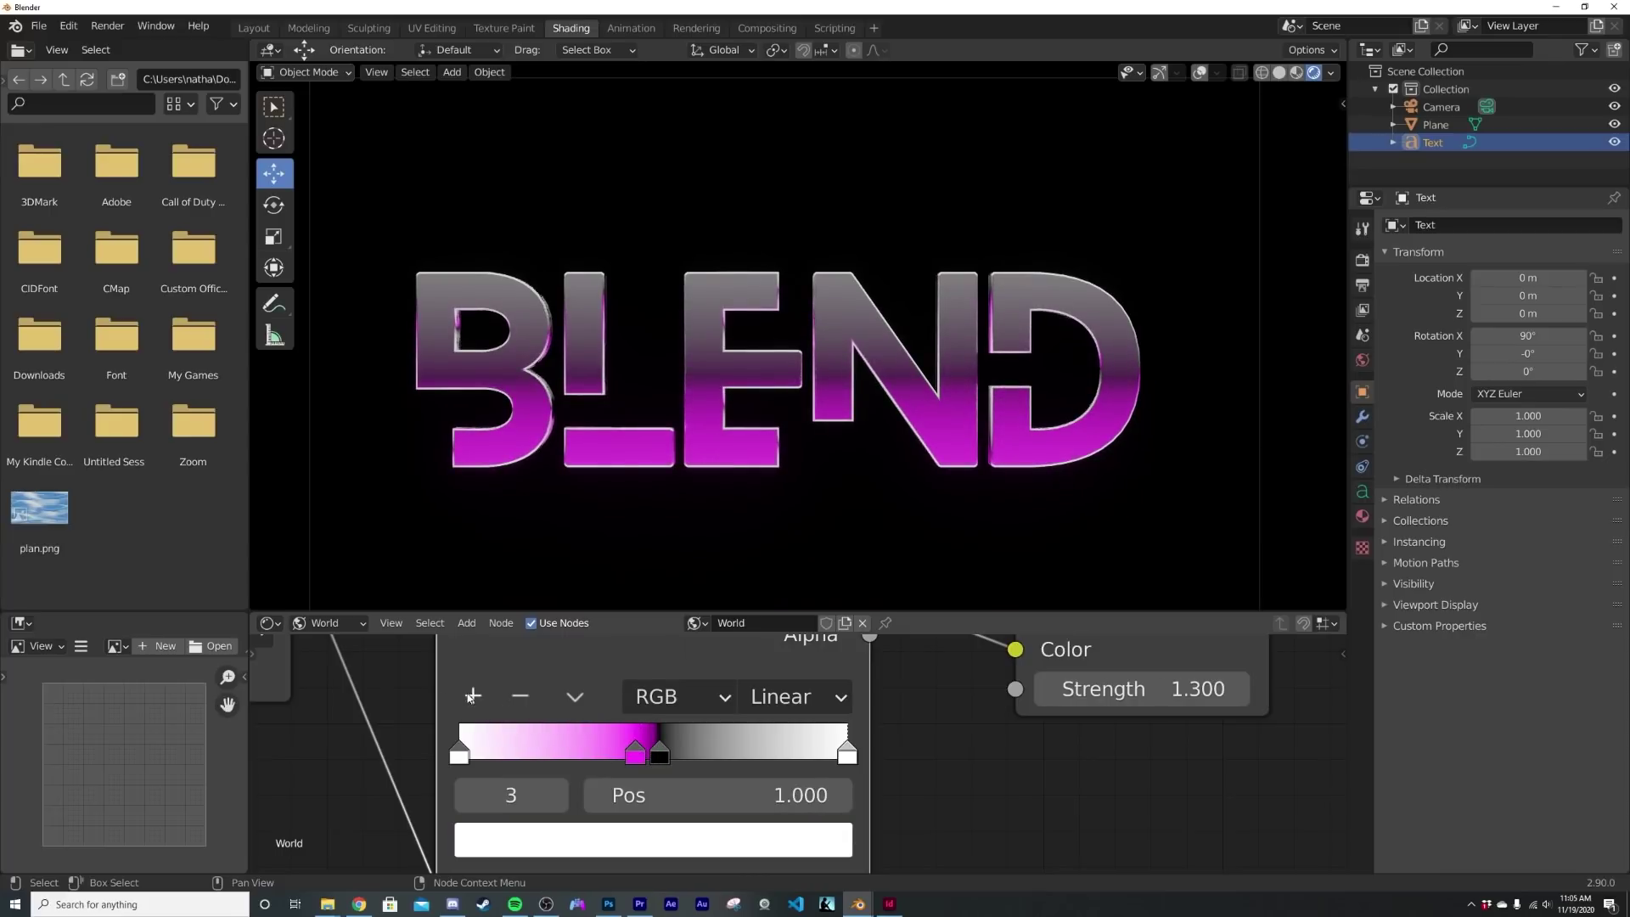
click(472, 696)
click(653, 839)
click(713, 374)
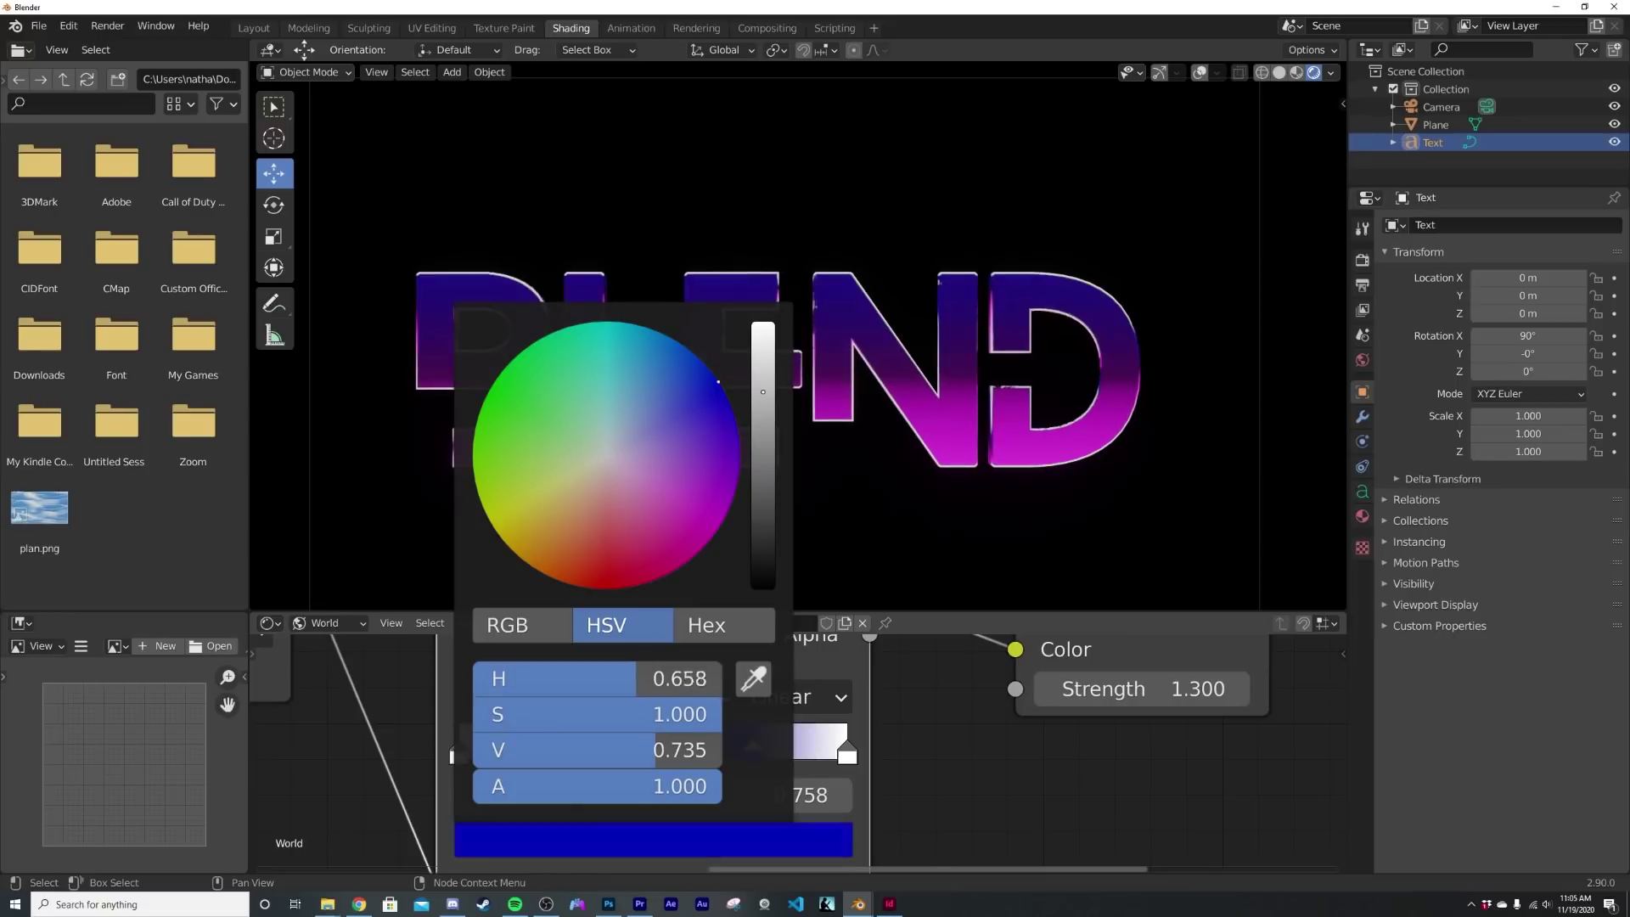
drag(762, 391, 762, 342)
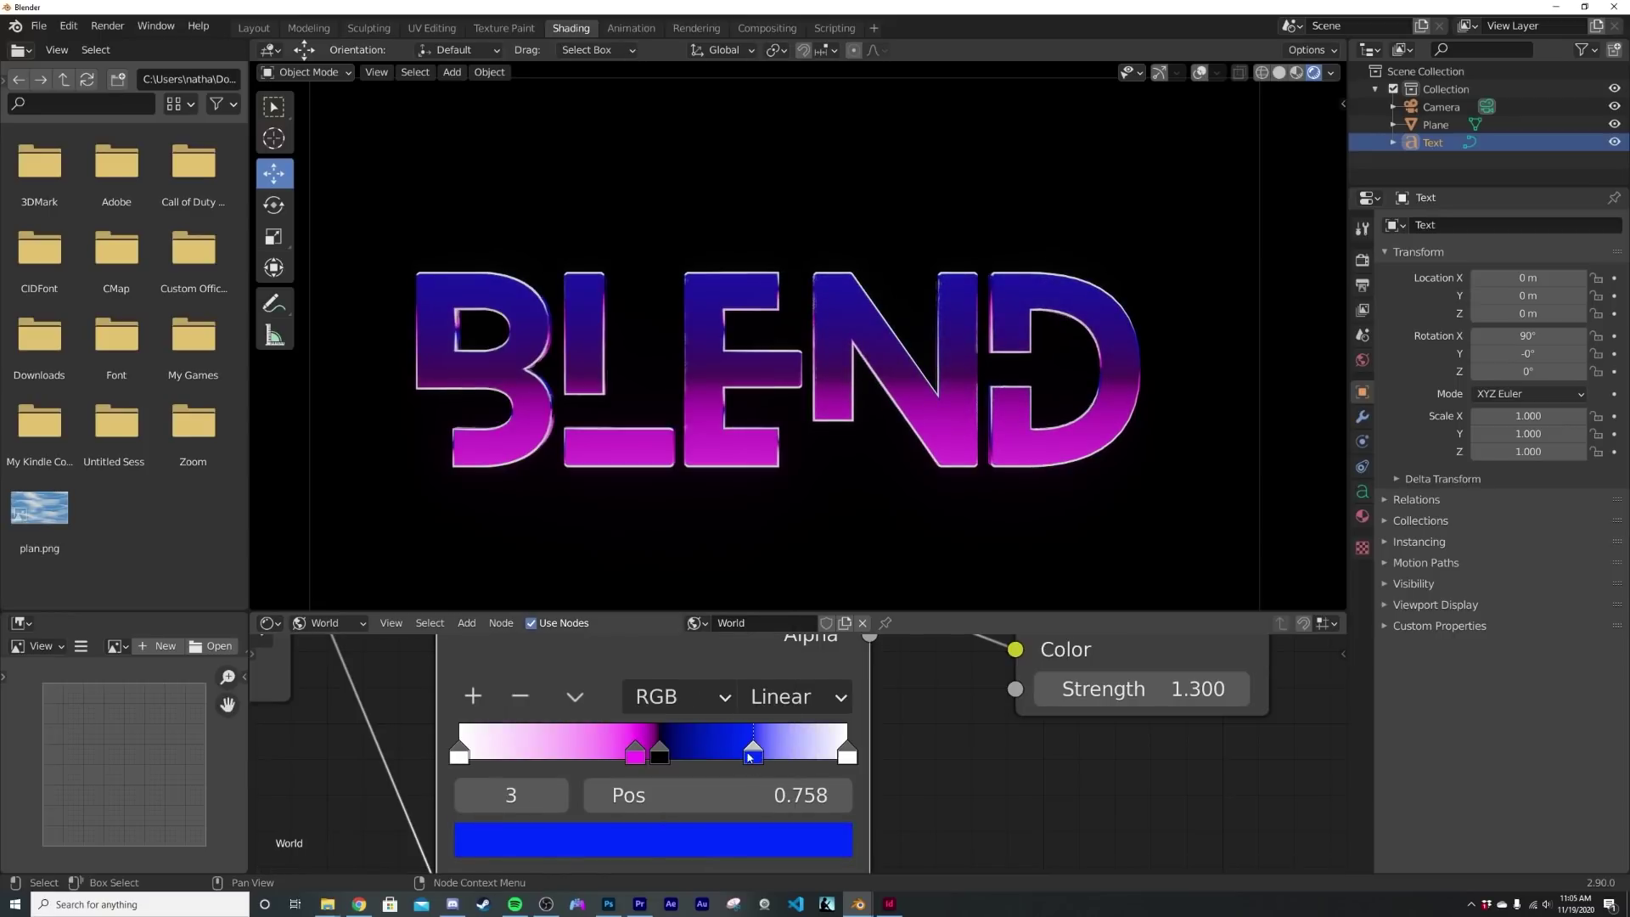
drag(750, 755, 666, 754)
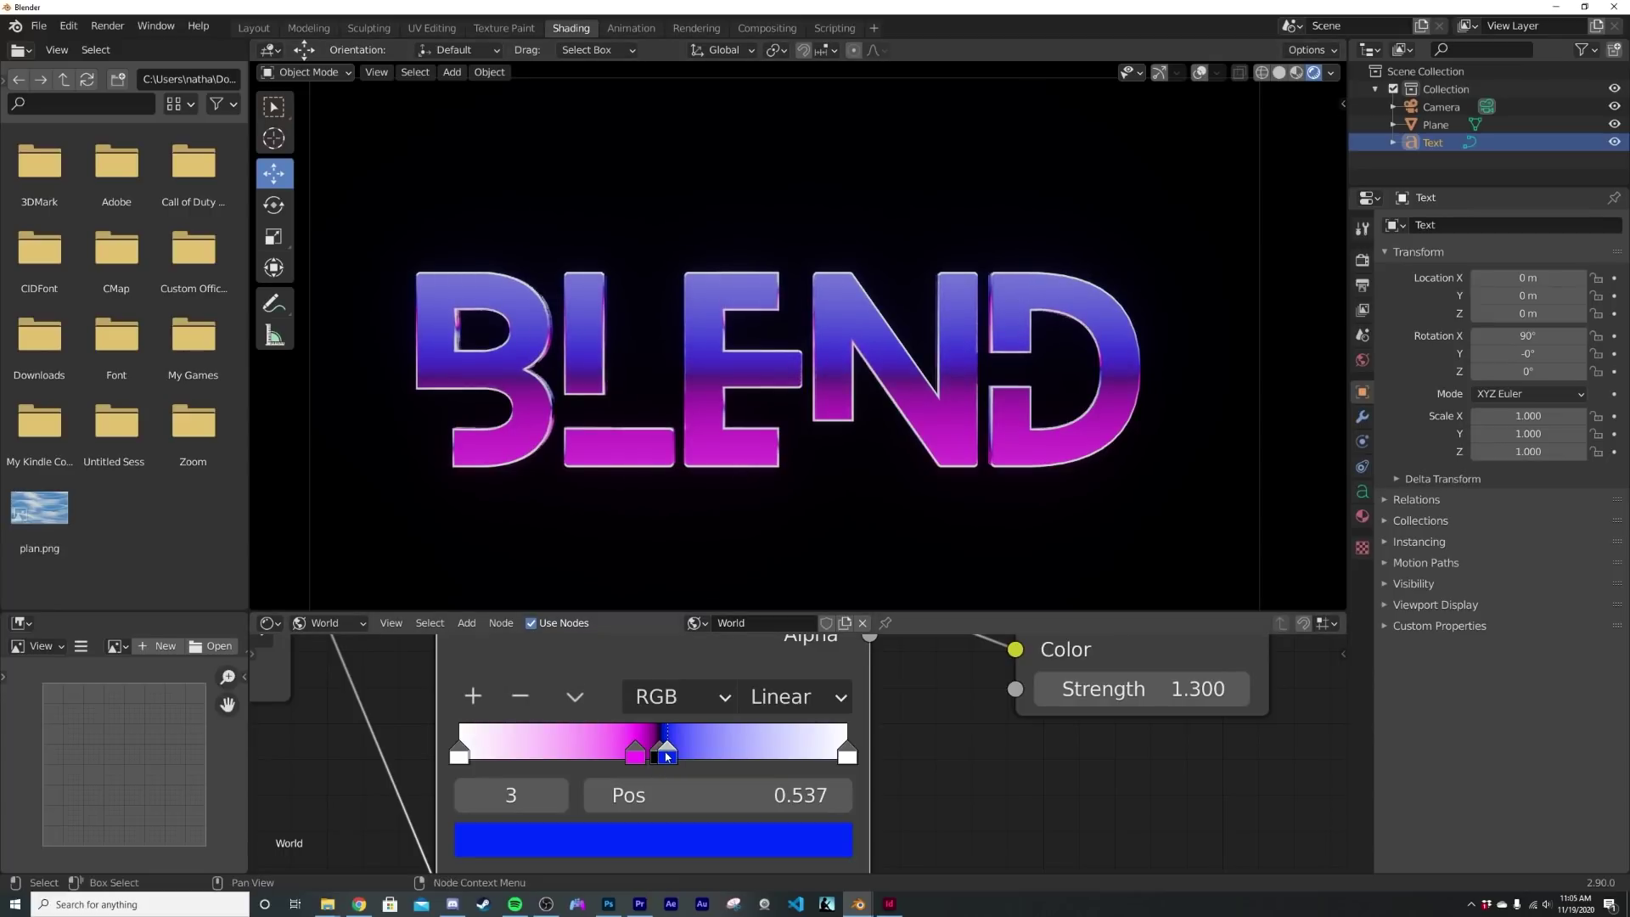
Pull the right white stop to 0.782, raise strength to 4.8, and move the first white stop to about 0.25
drag(843, 754, 762, 754)
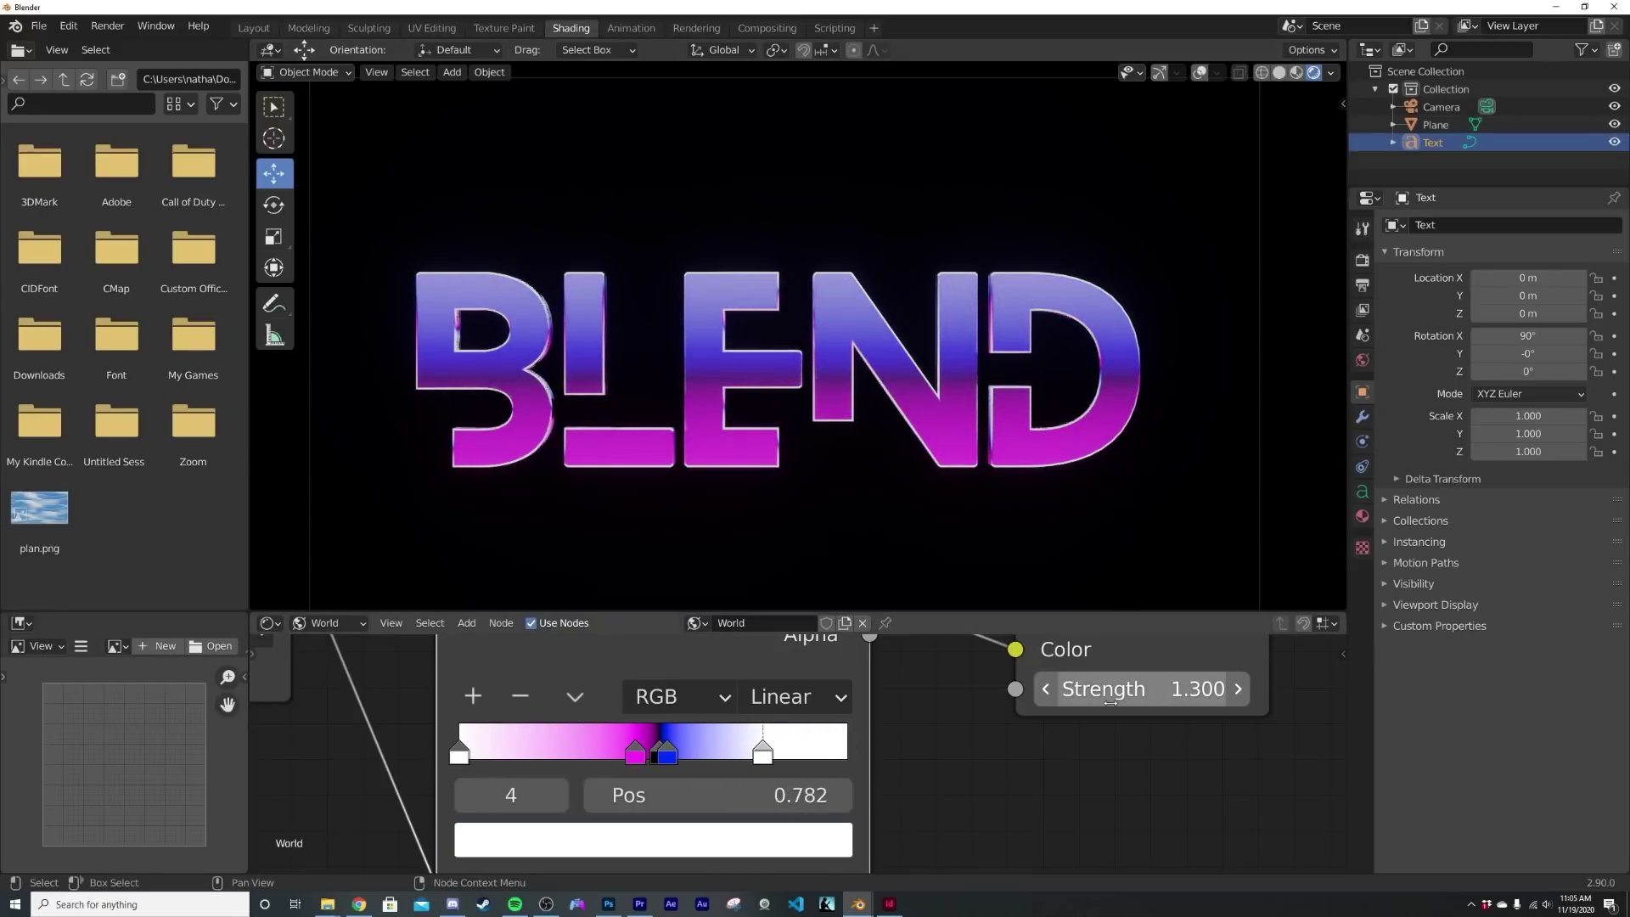
drag(1137, 688, 1282, 688)
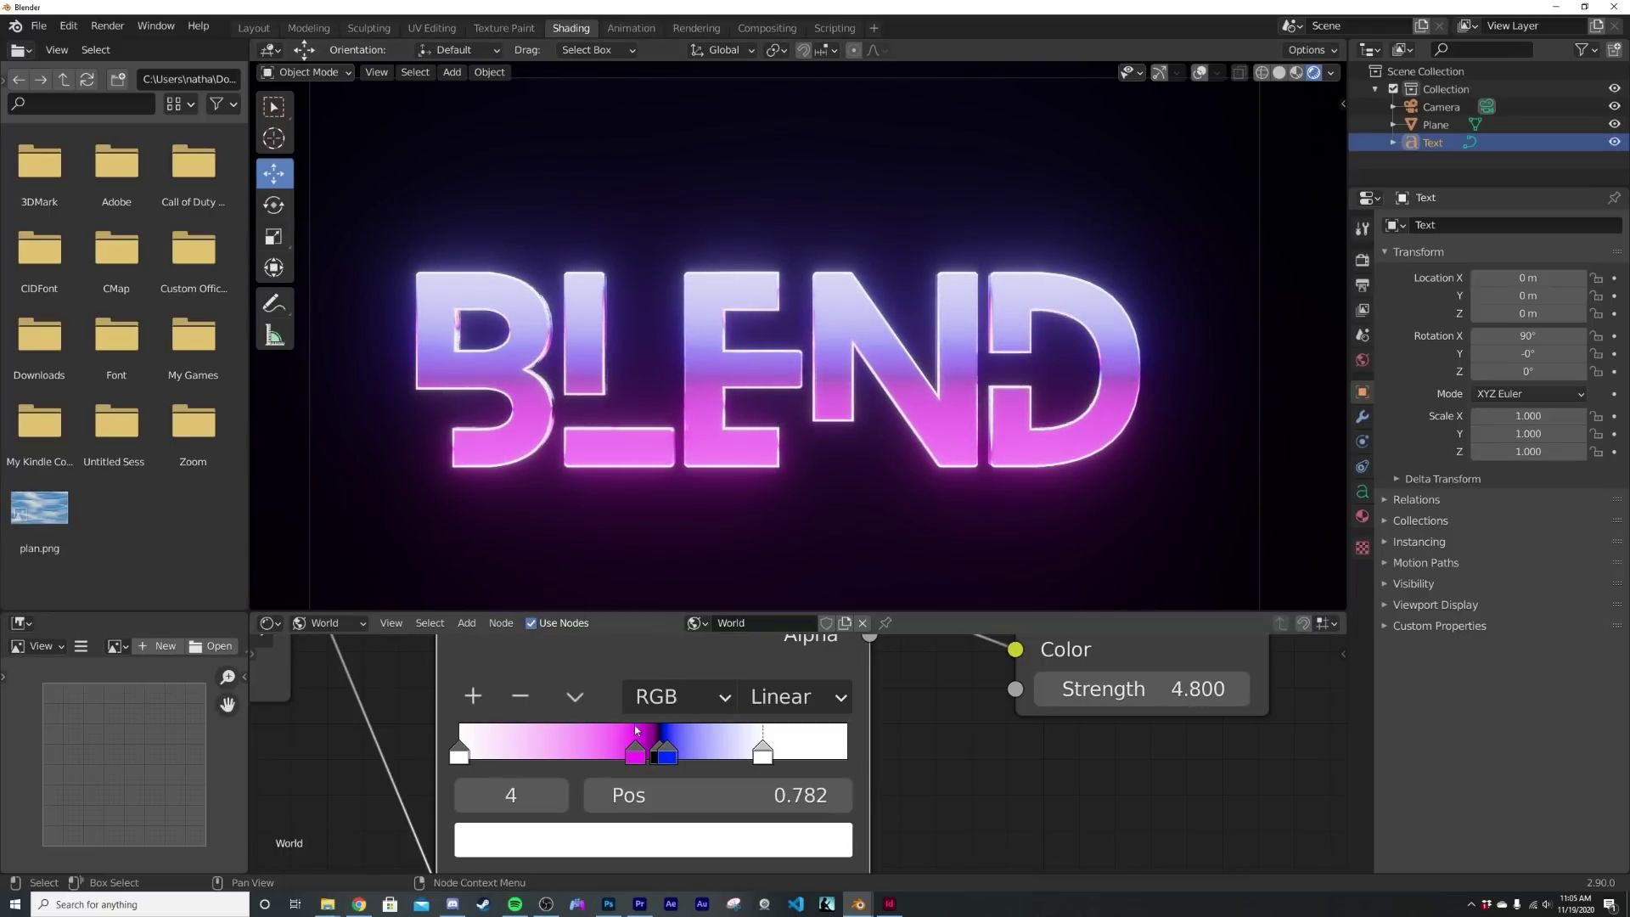
drag(494, 758, 590, 755)
Set the ColorRamp interpolation from Linear to Ease
click(794, 696)
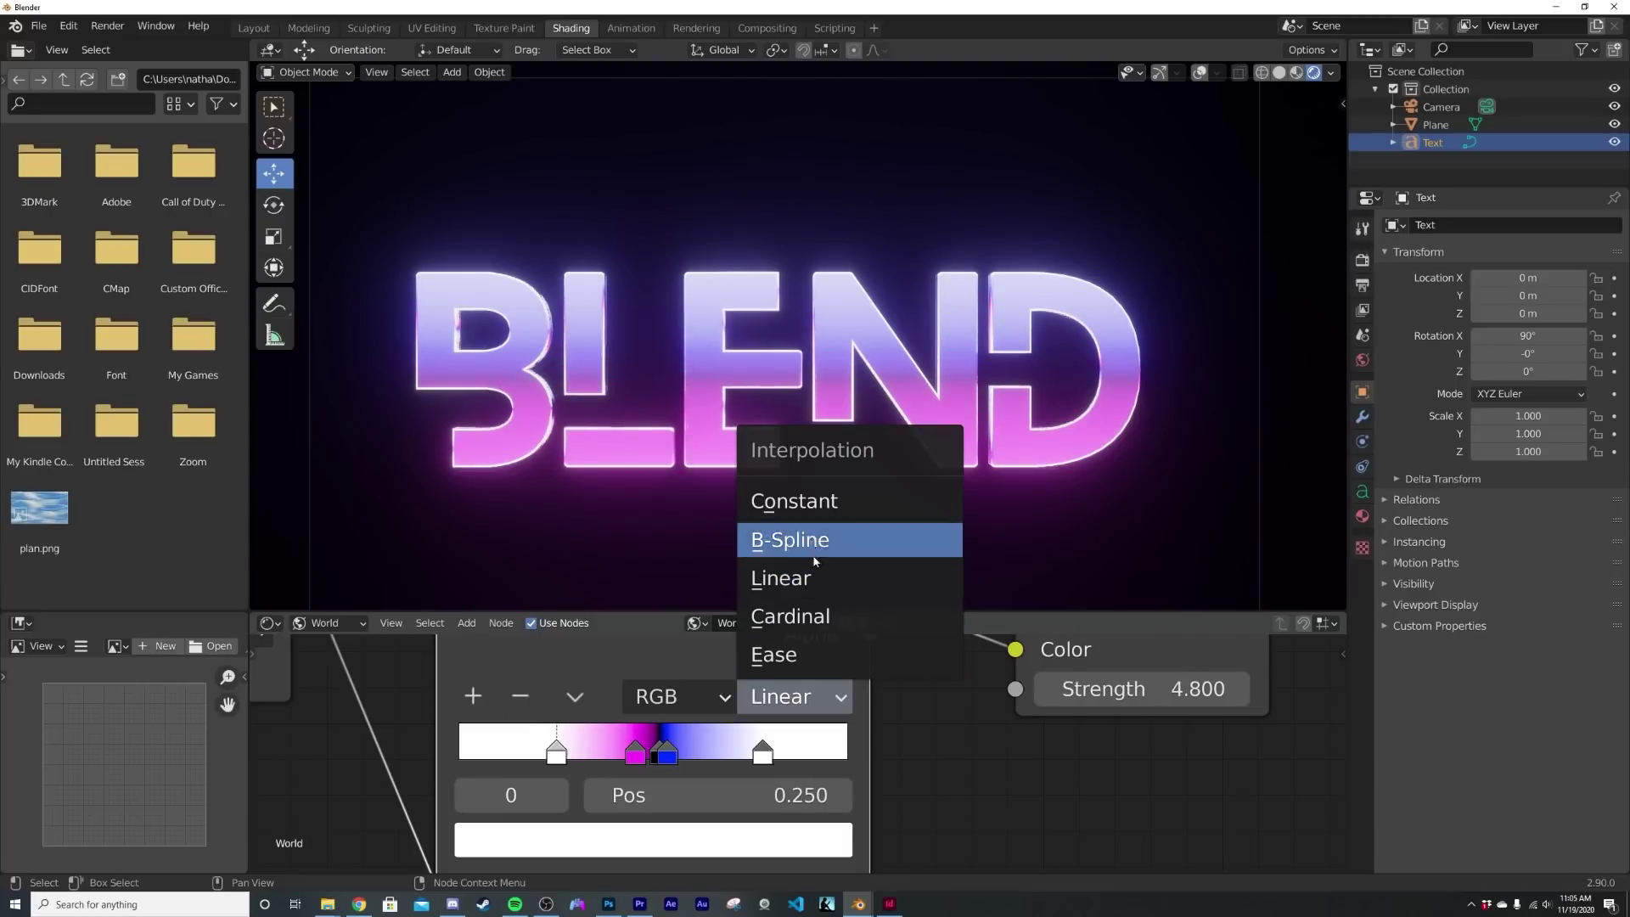
click(811, 653)
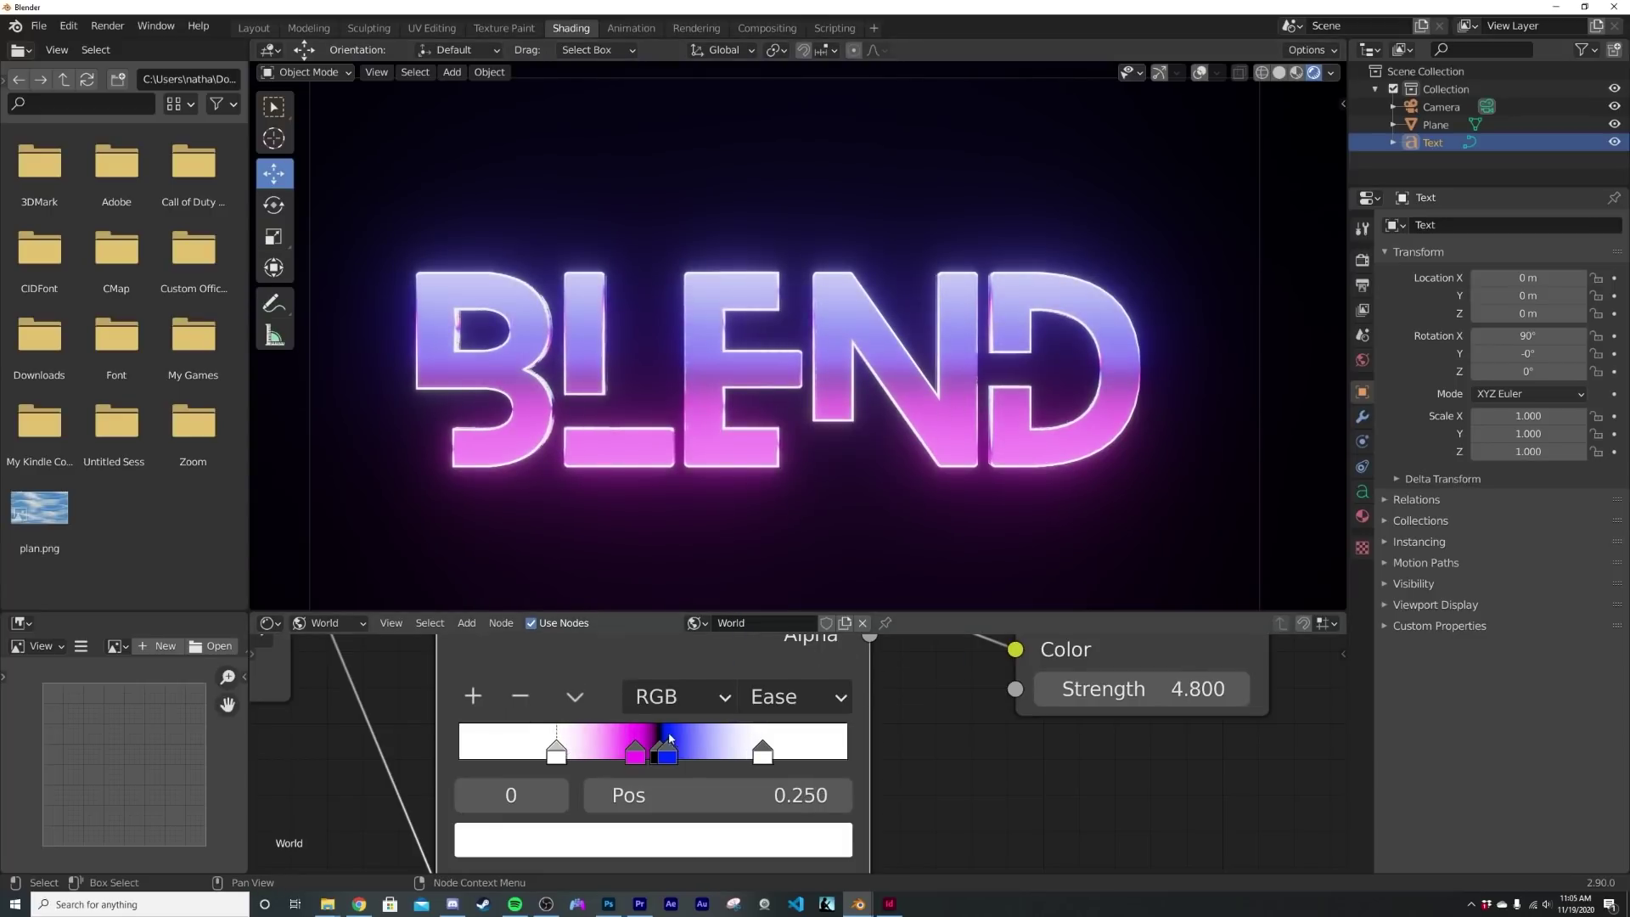
scroll(789, 751, up, 1)
Reposition the ColorRamp node and fine-tune the blue stop, leaving the black stop at 0.542
mouse_move(649, 768)
mouse_down()
mouse_move(668, 759)
mouse_move(627, 758)
mouse_move(677, 759)
mouse_move(647, 758)
mouse_up()
key(g)
click(613, 758)
click(679, 758)
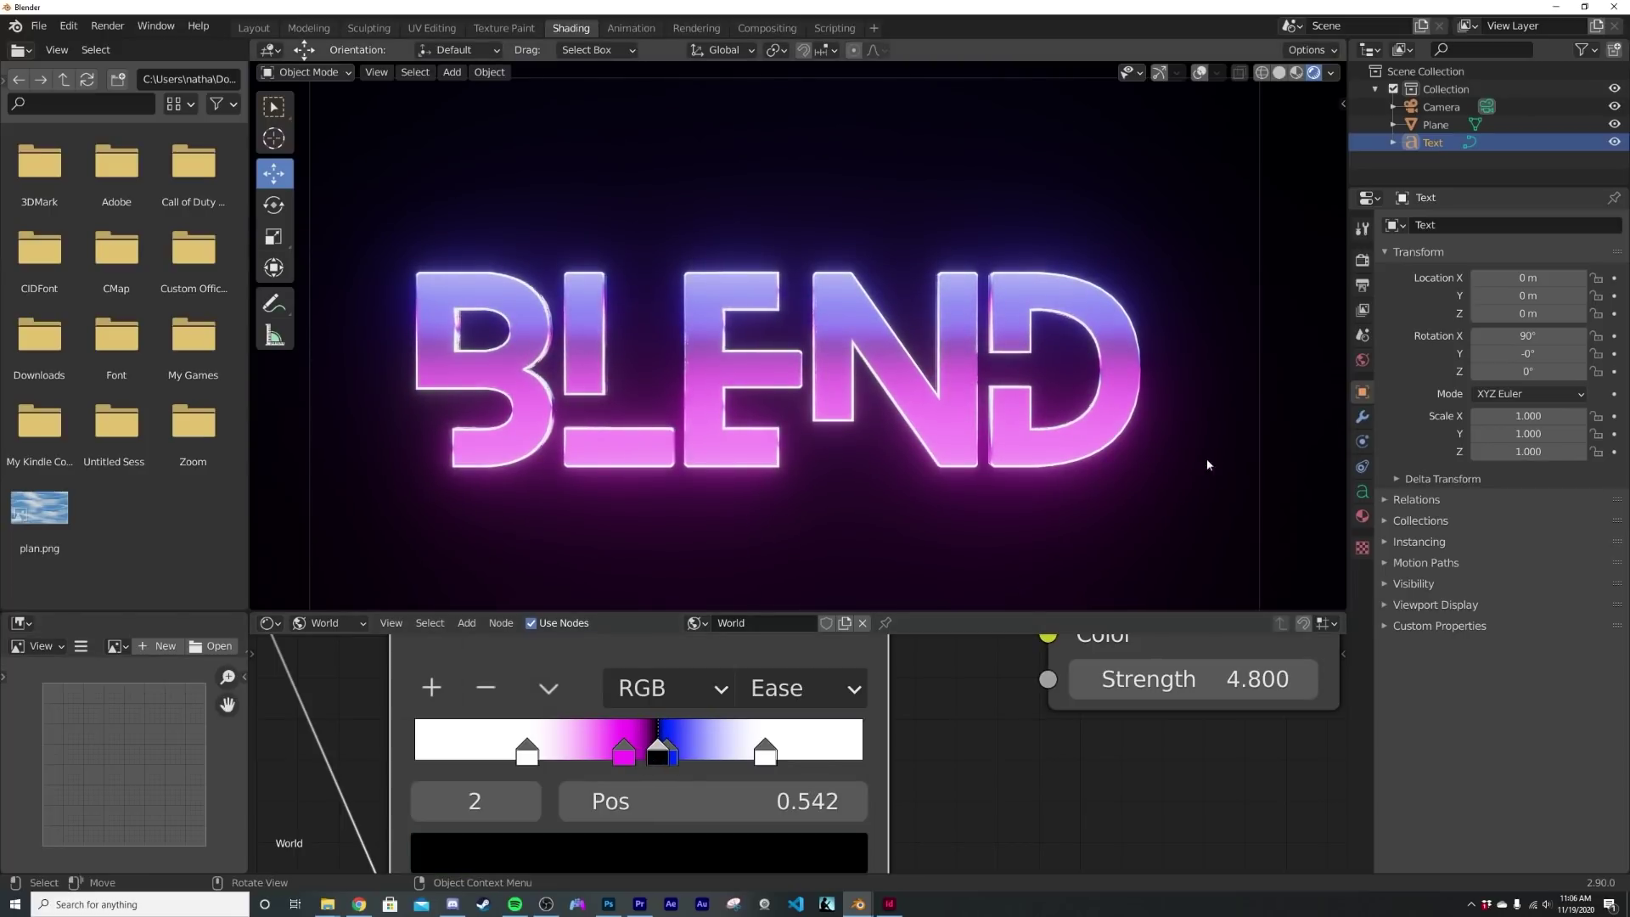
Set the Look to Very High Contrast, return the white stop to the end, and nudge blue to 0.595
click(1361, 260)
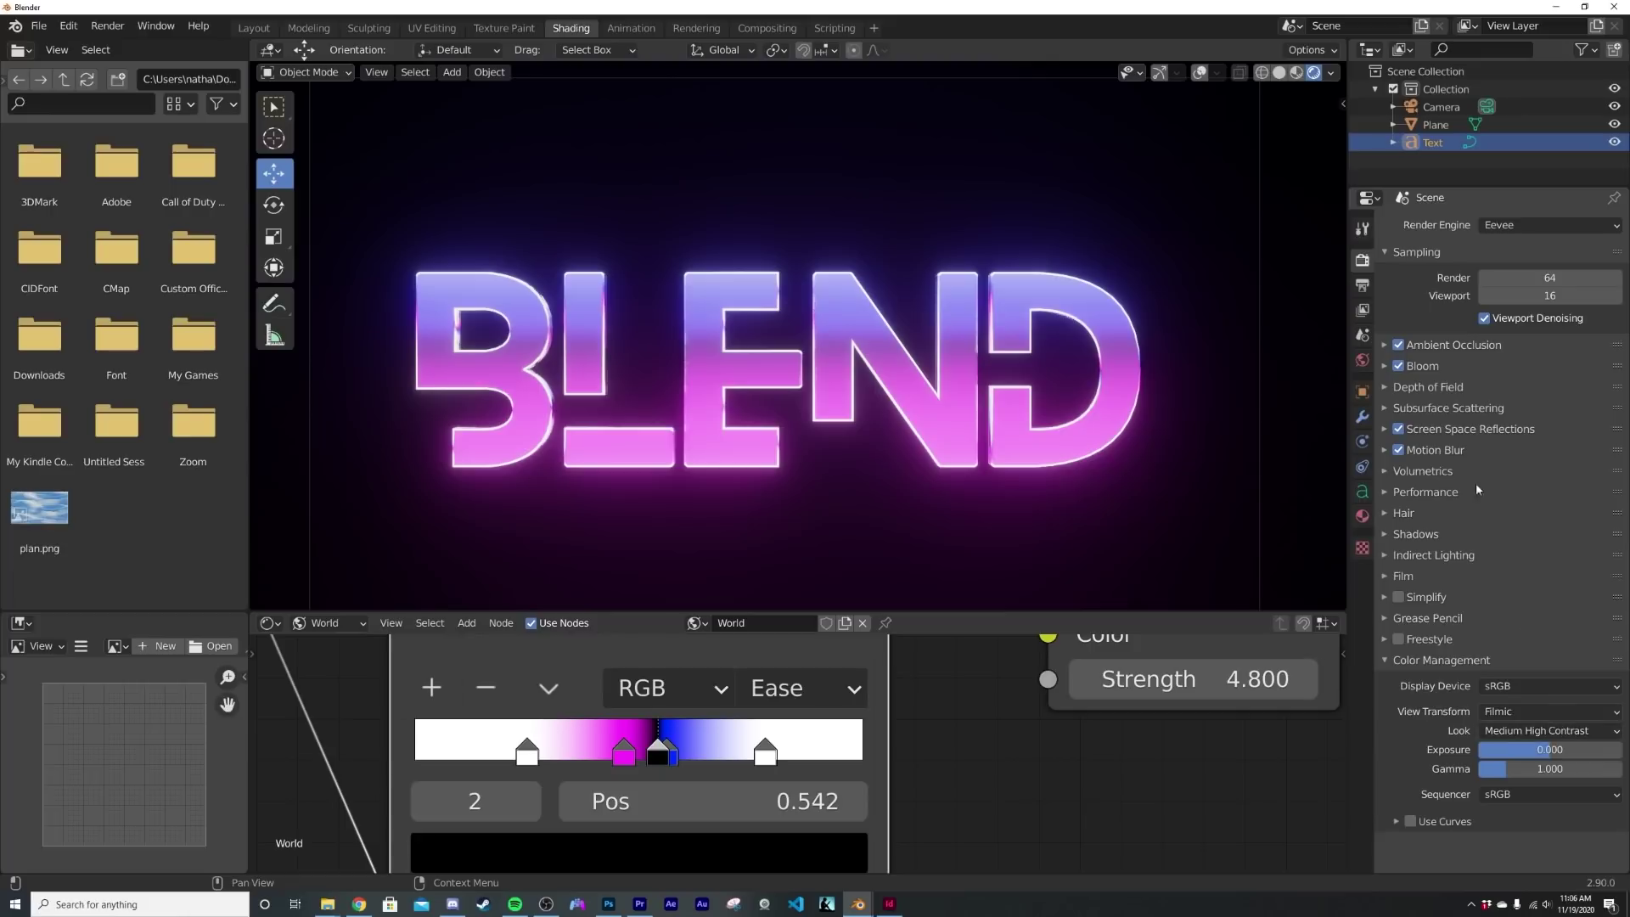
click(1528, 731)
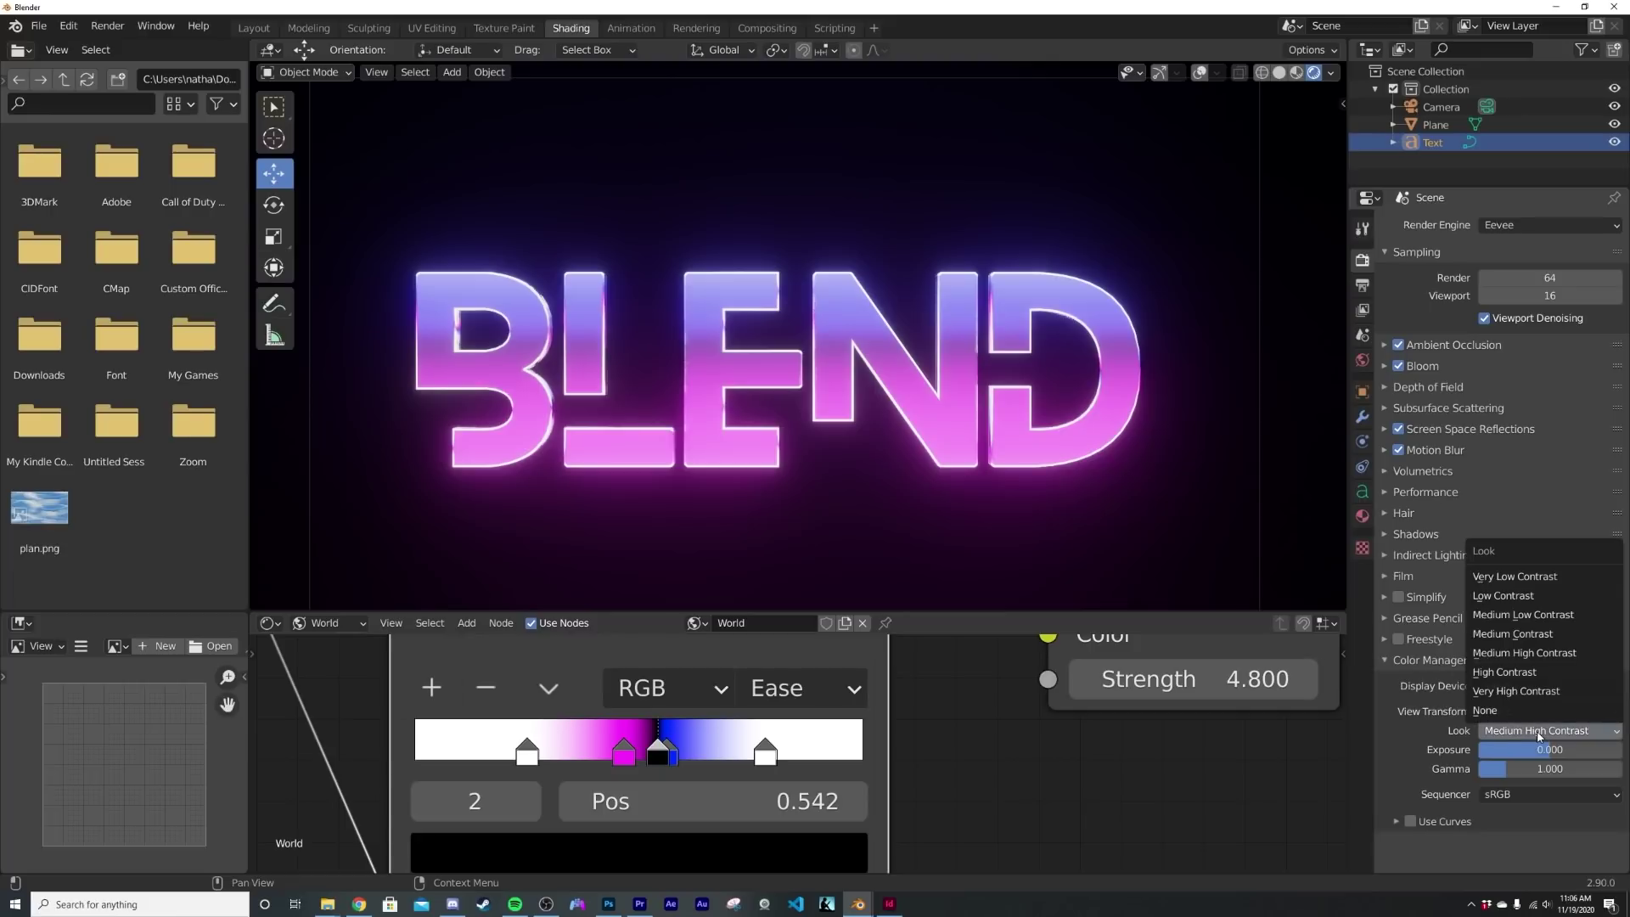
click(1523, 679)
click(1528, 730)
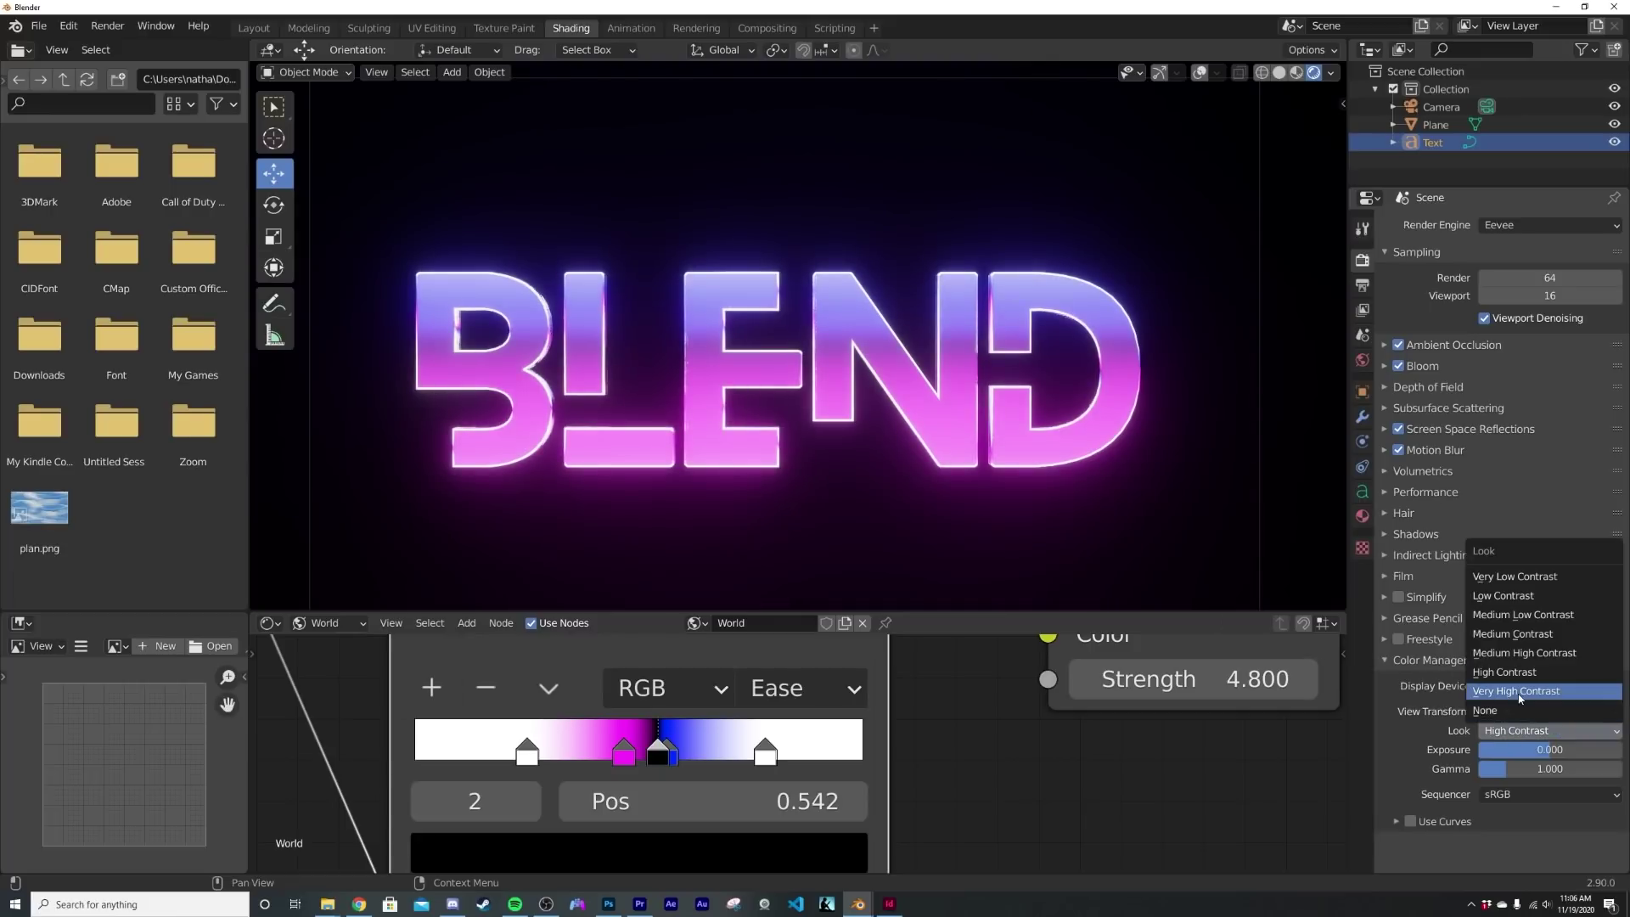
click(1524, 681)
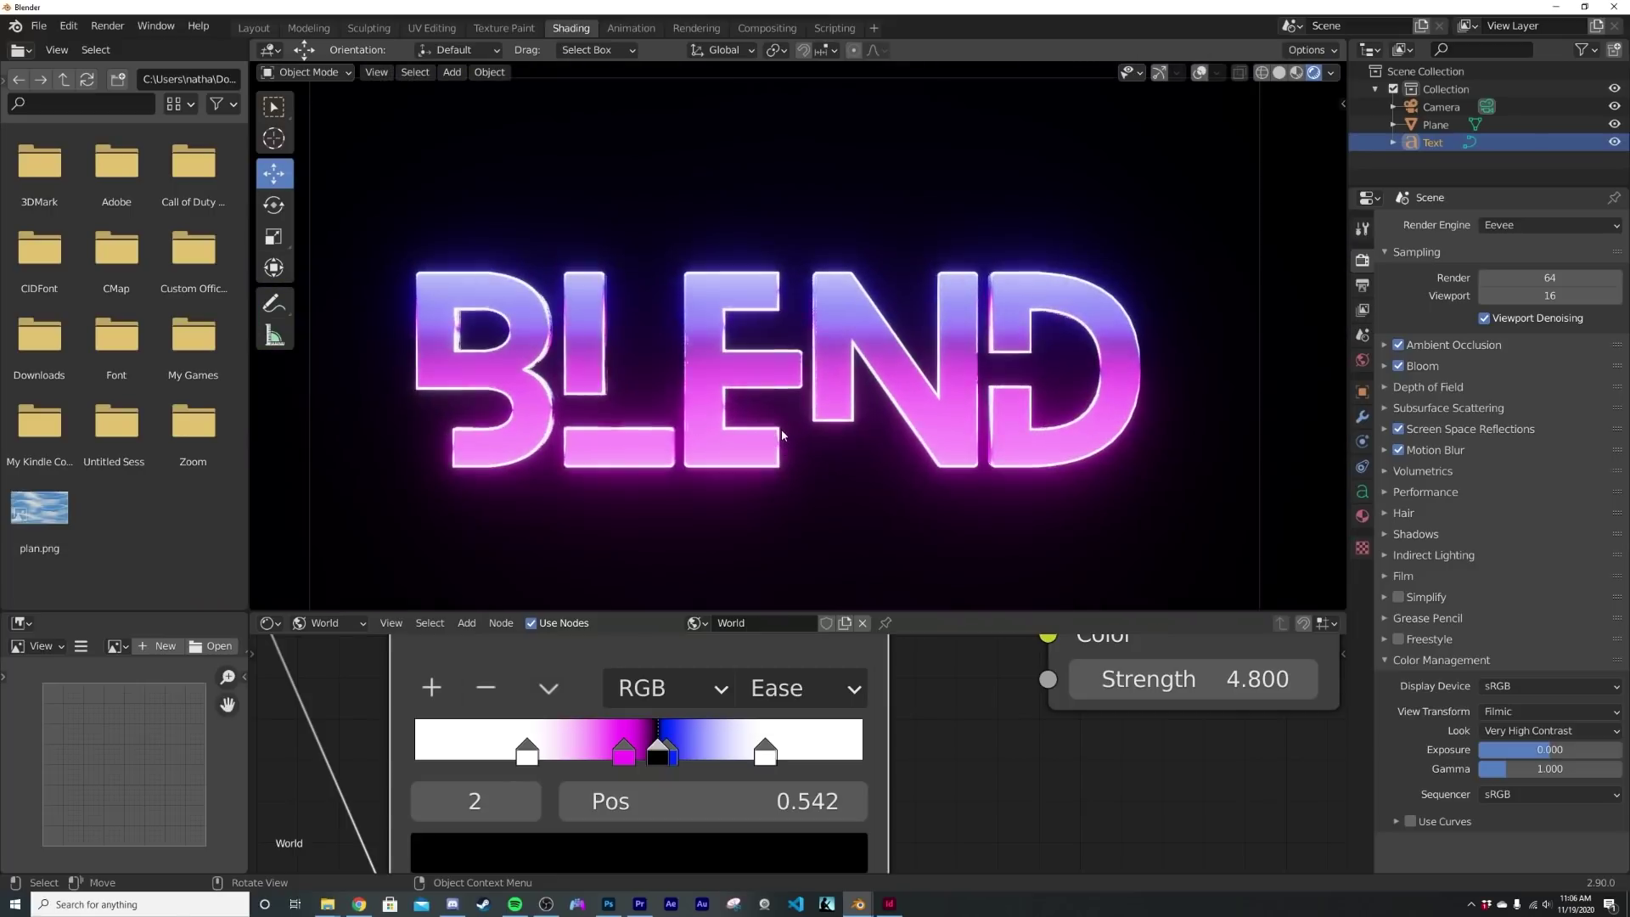
drag(766, 752, 861, 752)
drag(670, 753, 689, 758)
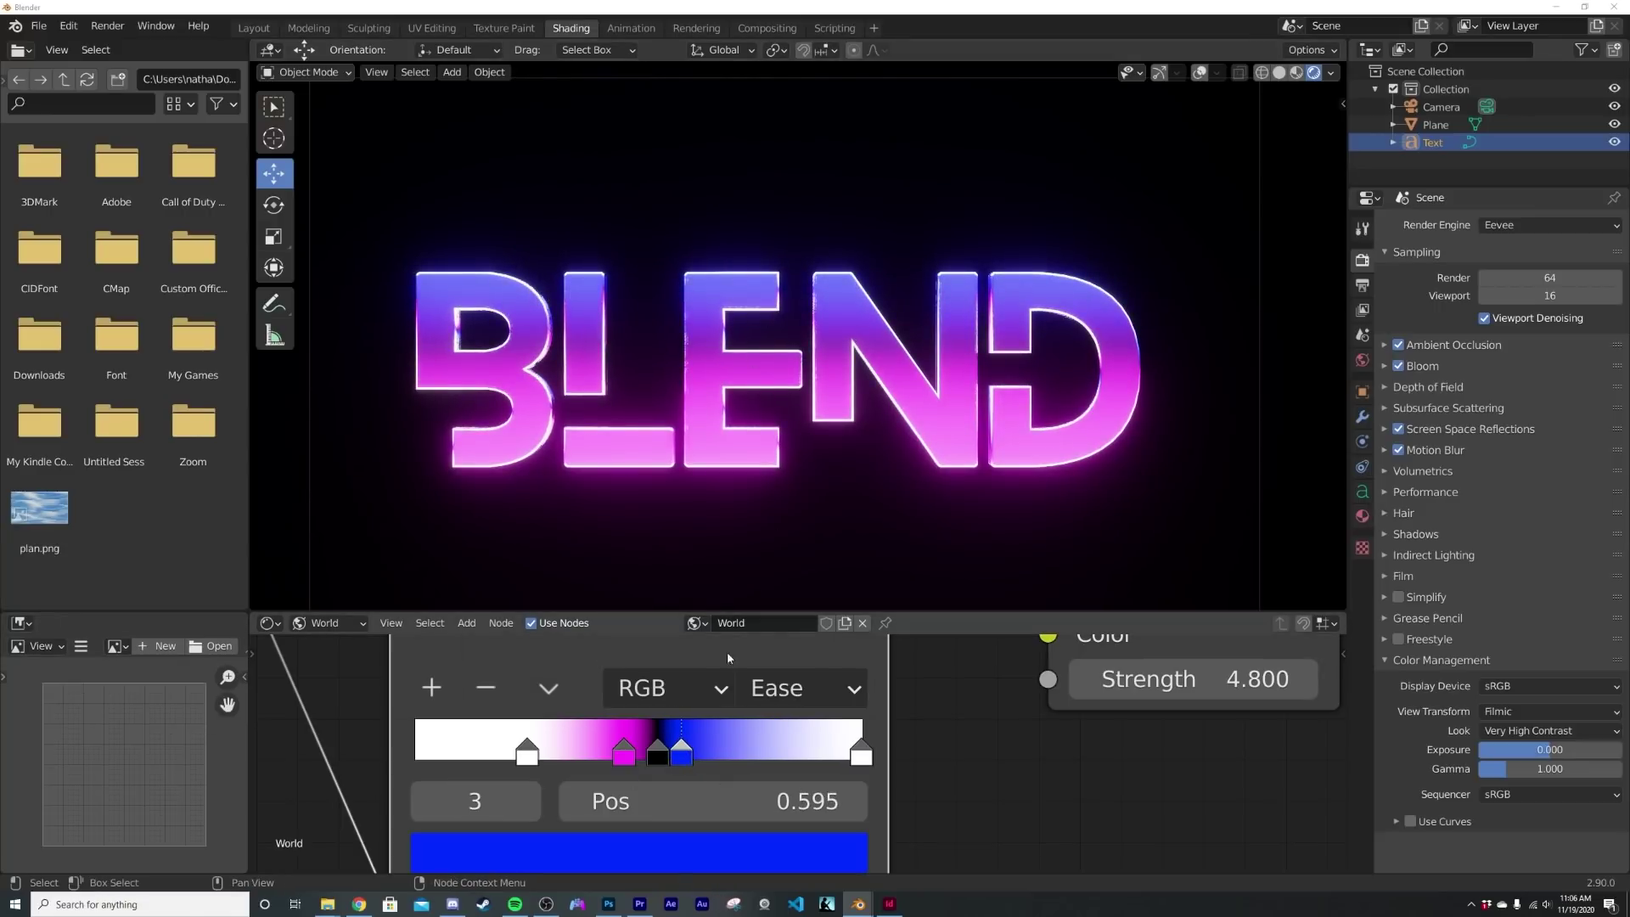
Recolour the blue ramp stop cyan, fine-tune its position, and return to the Layout workspace
click(690, 849)
drag(684, 324, 673, 287)
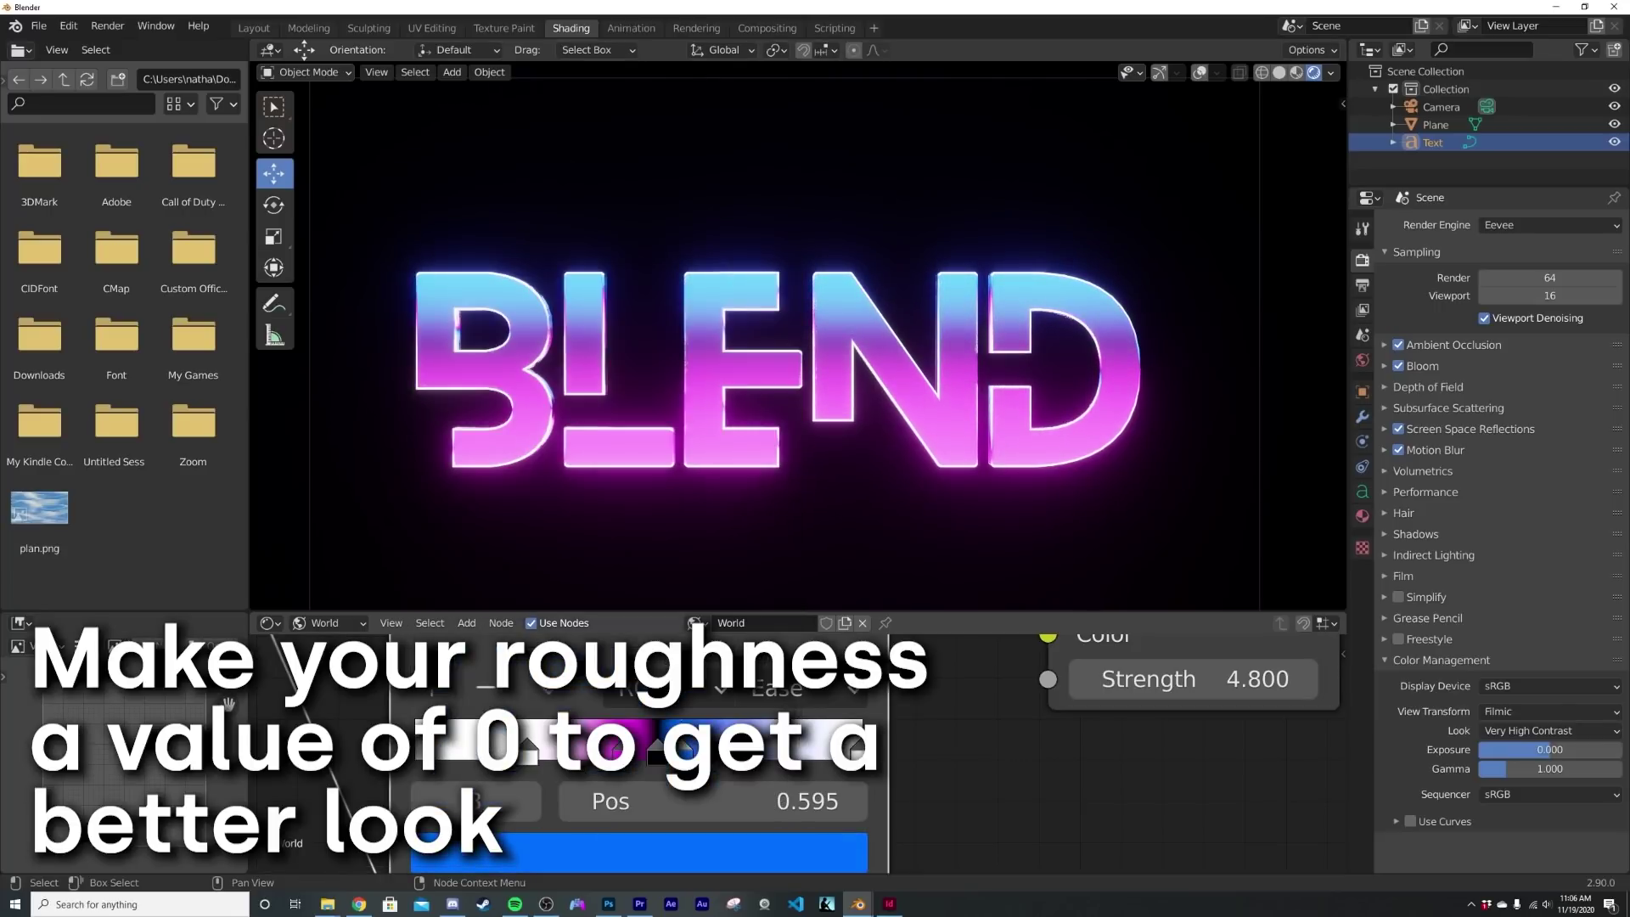
drag(655, 755, 642, 758)
scroll(936, 375, down, 2)
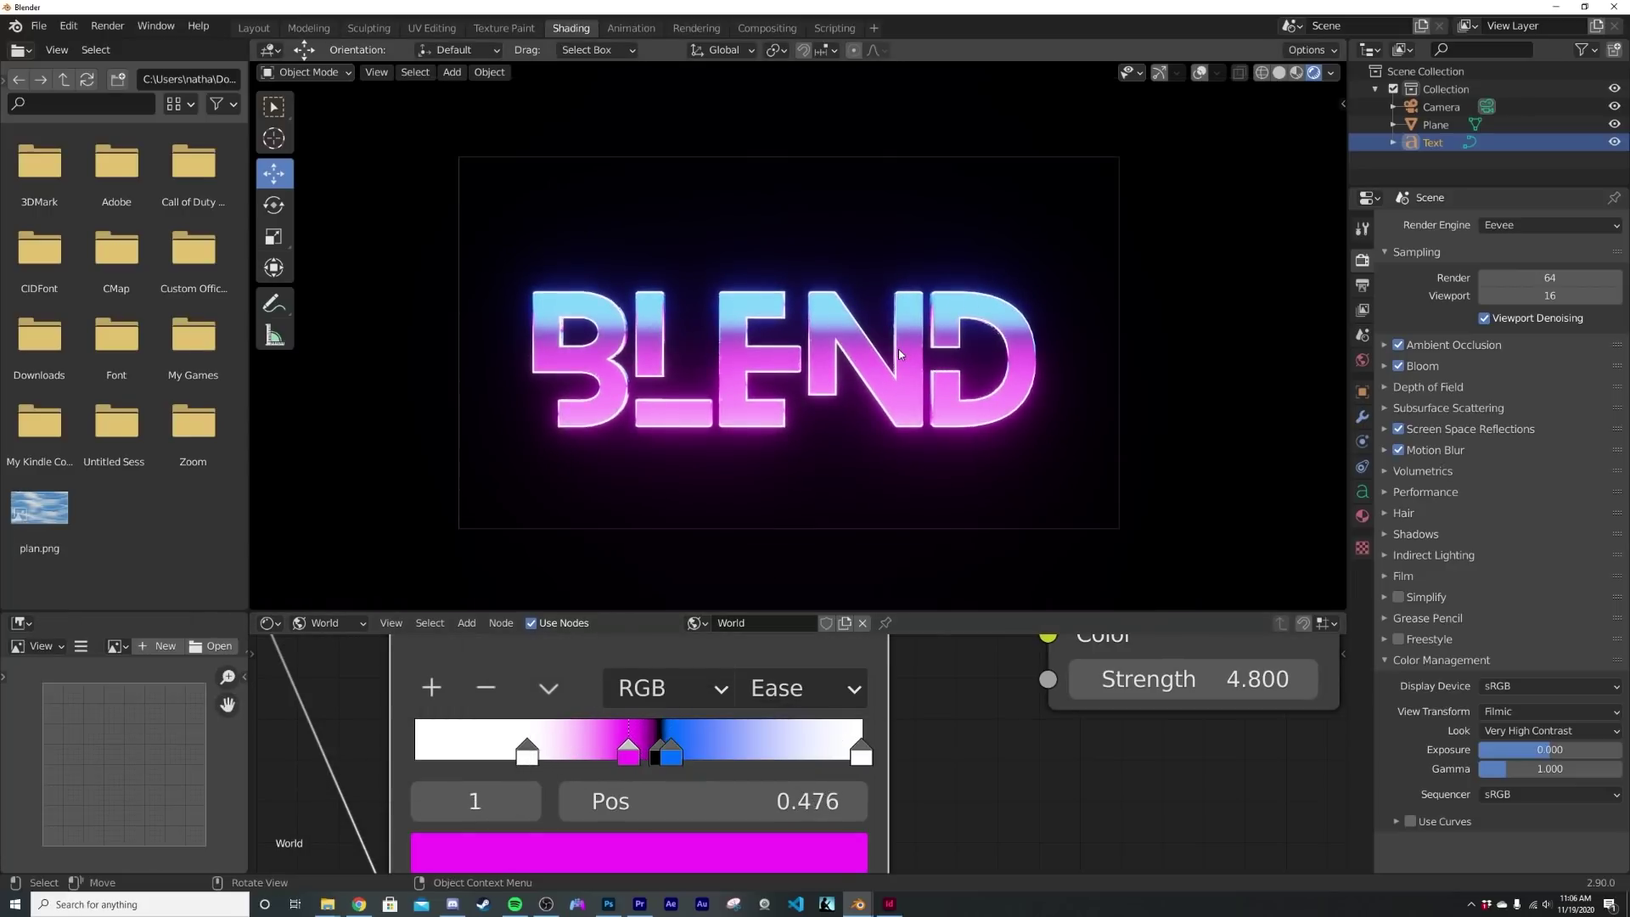
click(251, 29)
In solid shading, add a plane rotated 90° on X and shift it along Y
key(z)
click(921, 328)
middle_drag(909, 389, 703, 302)
key(shift+a)
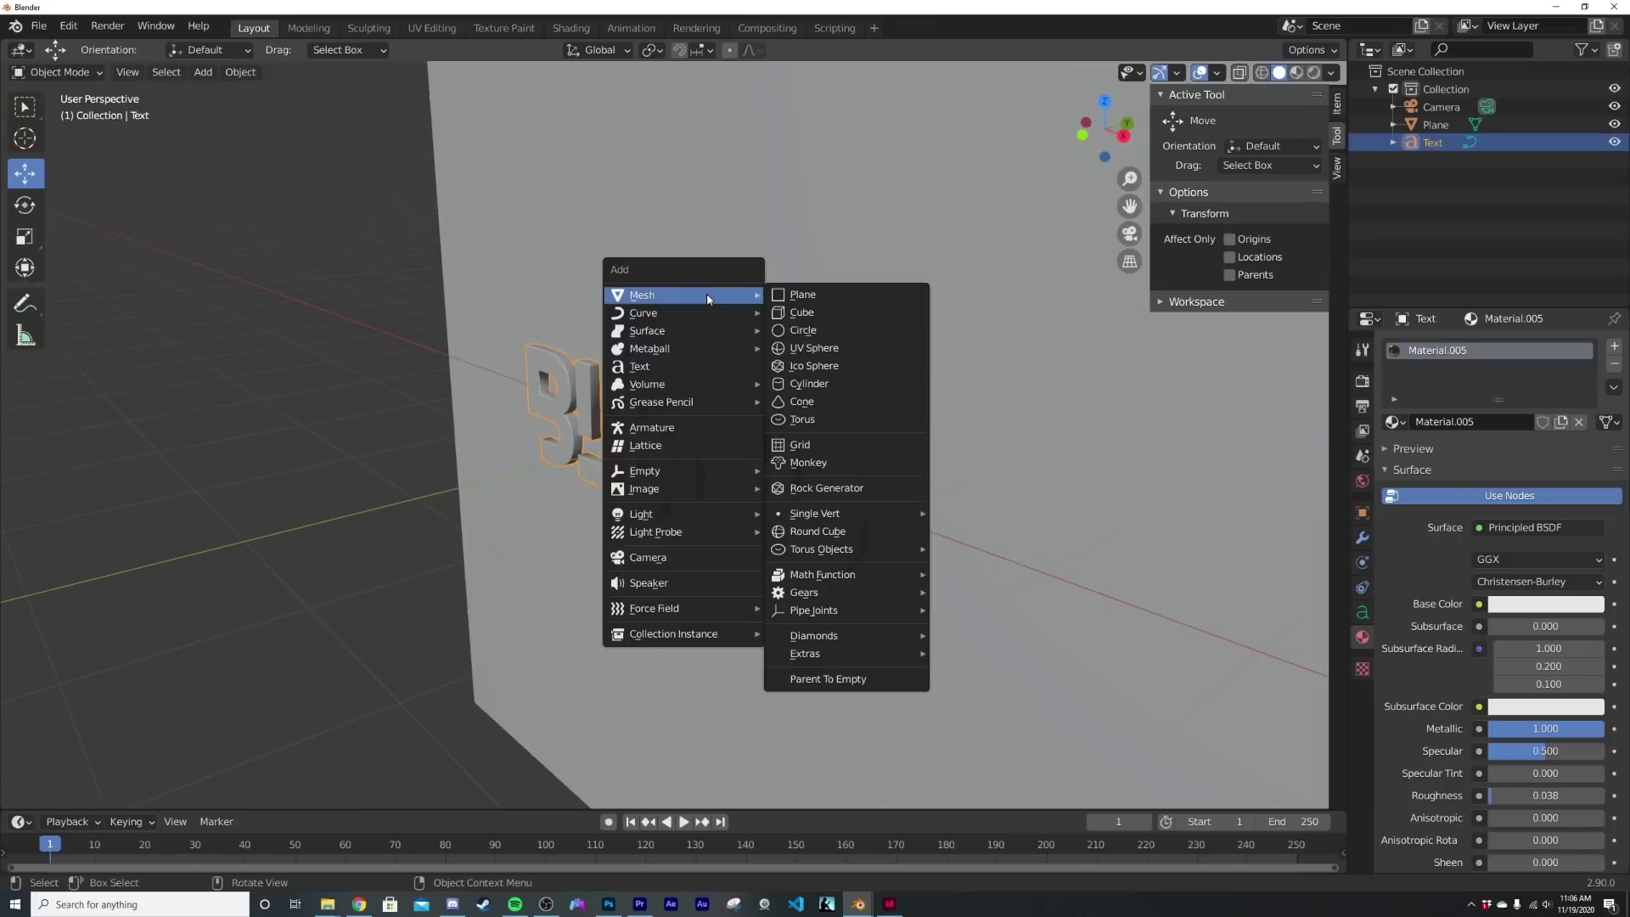
click(774, 292)
text(r)
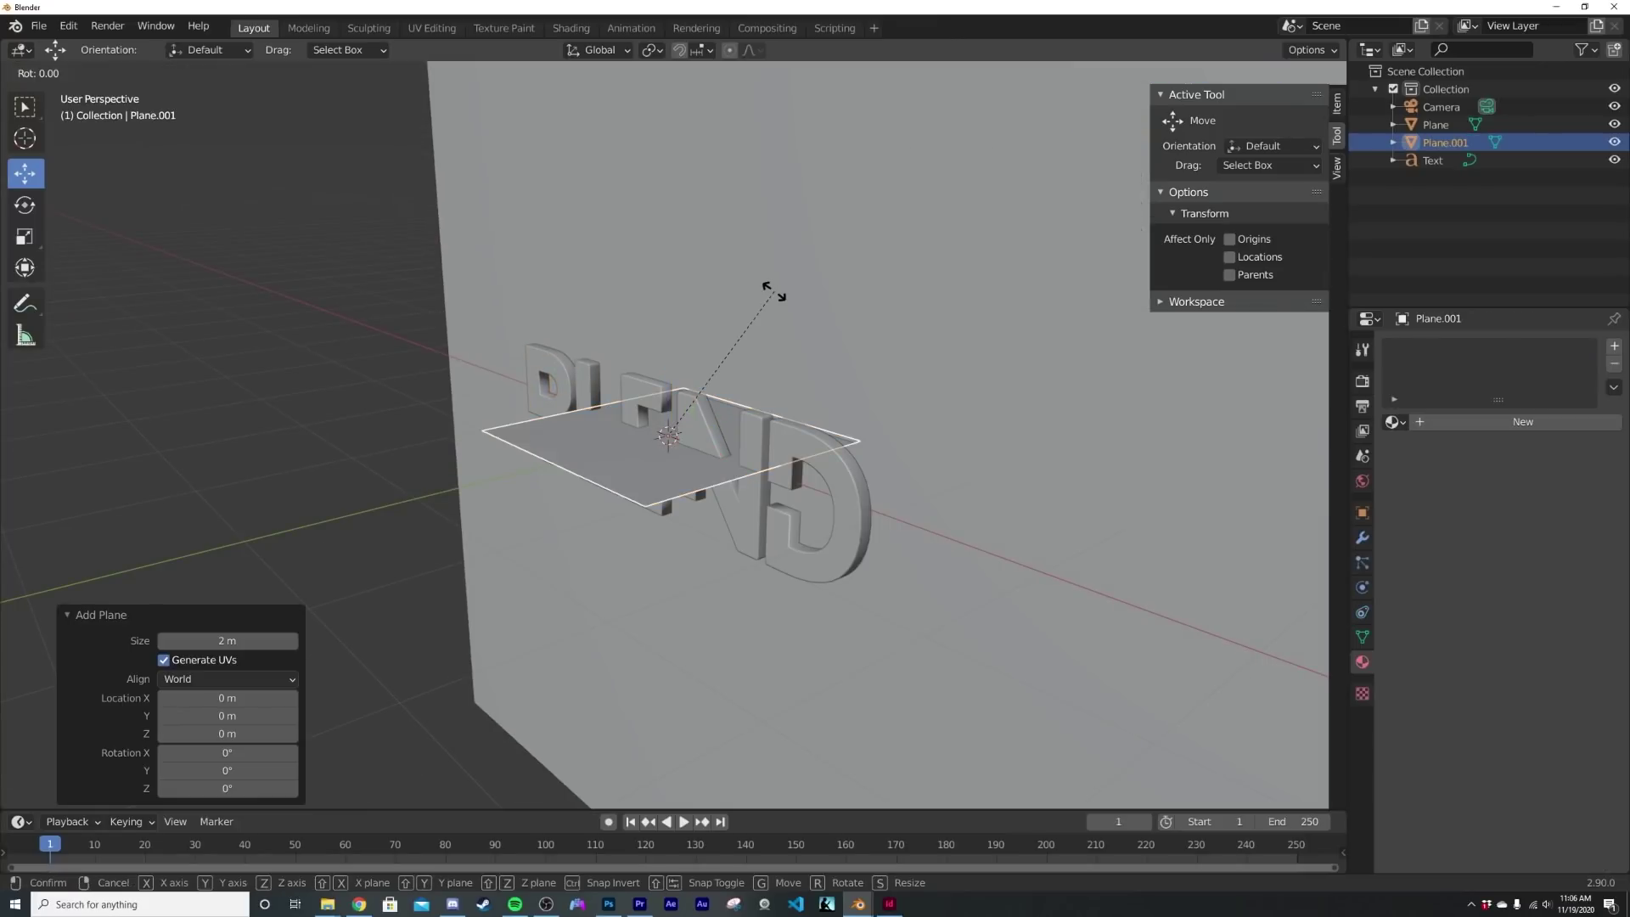
text(x90)
key(Return)
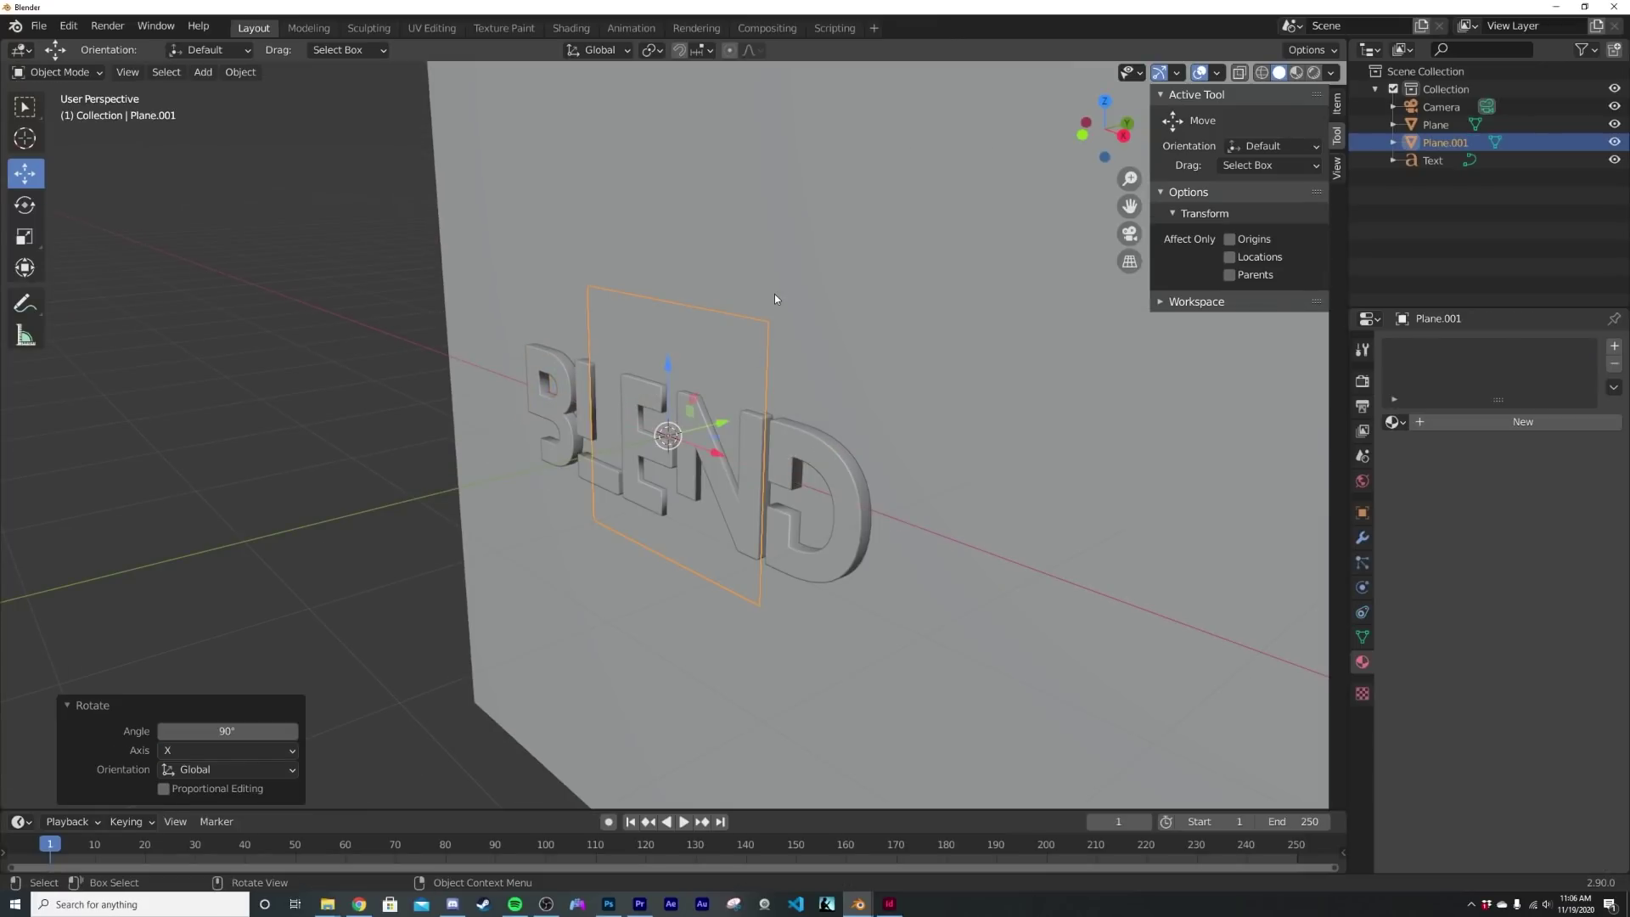
drag(720, 422, 751, 416)
key(KP_0)
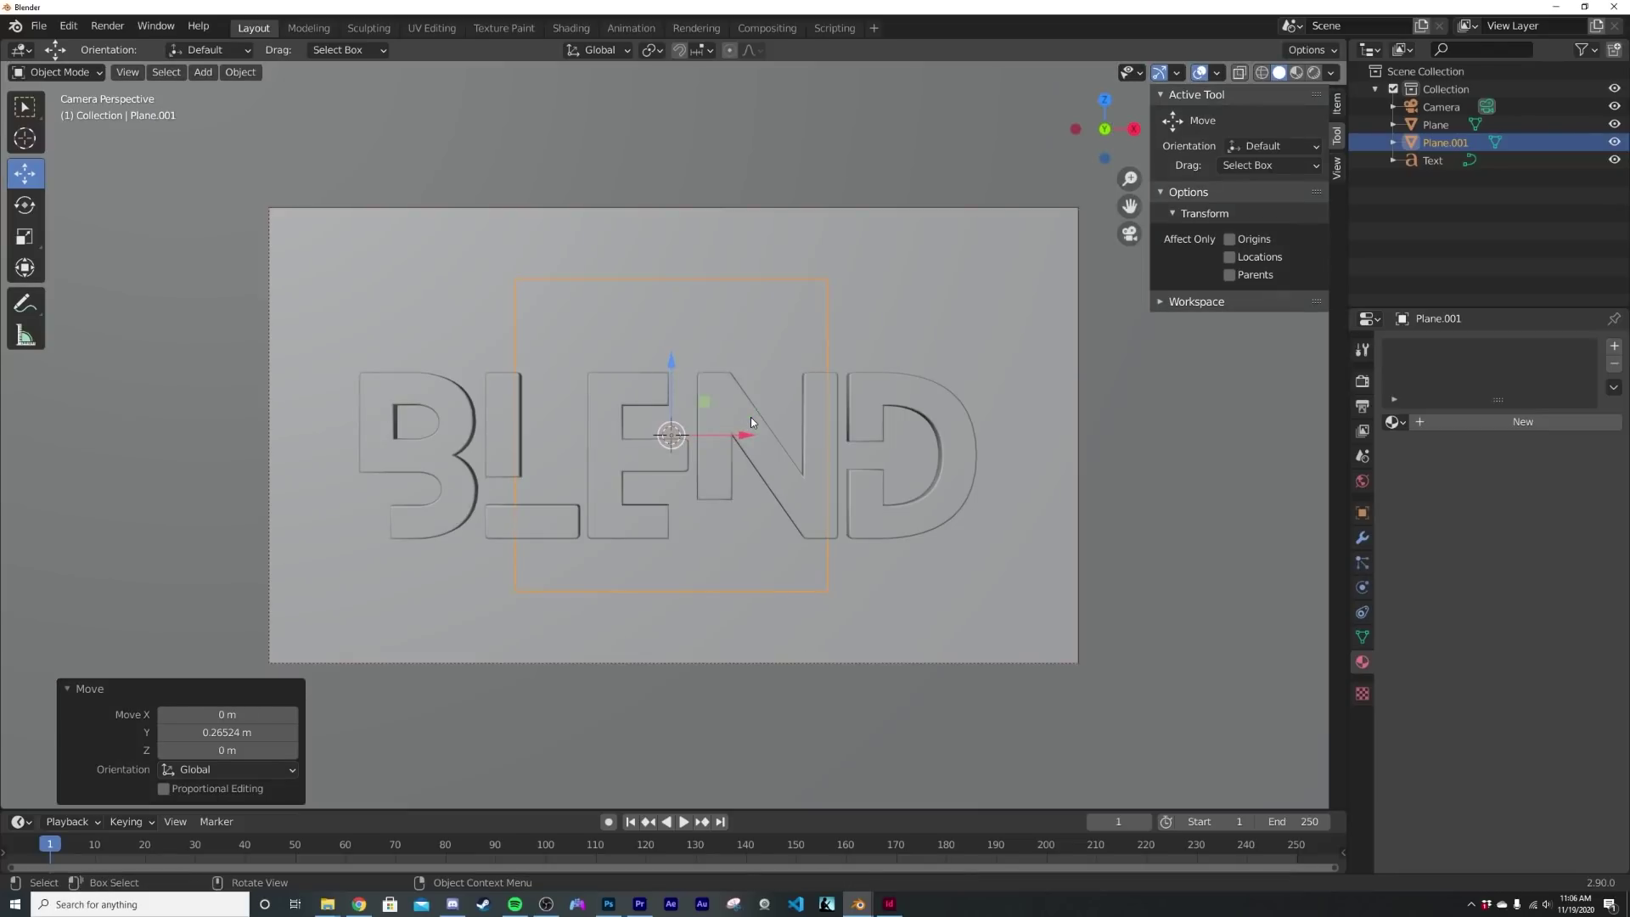
Scale the background plane up to 2.759 and apply its scale
key(s)
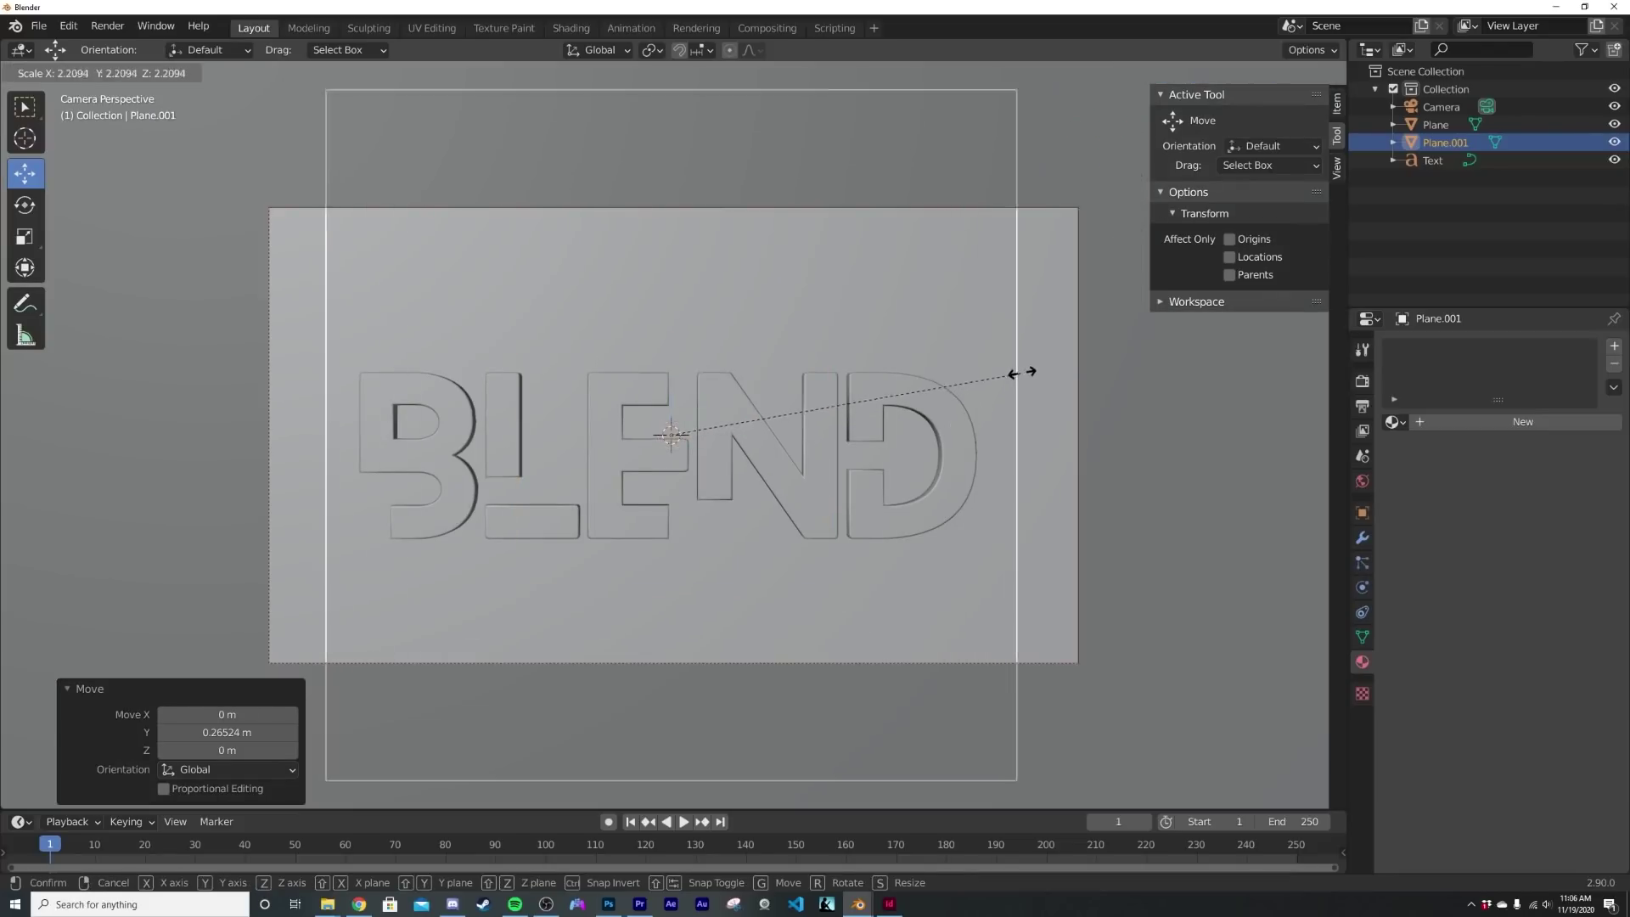
click(1086, 338)
key(ctrl+a)
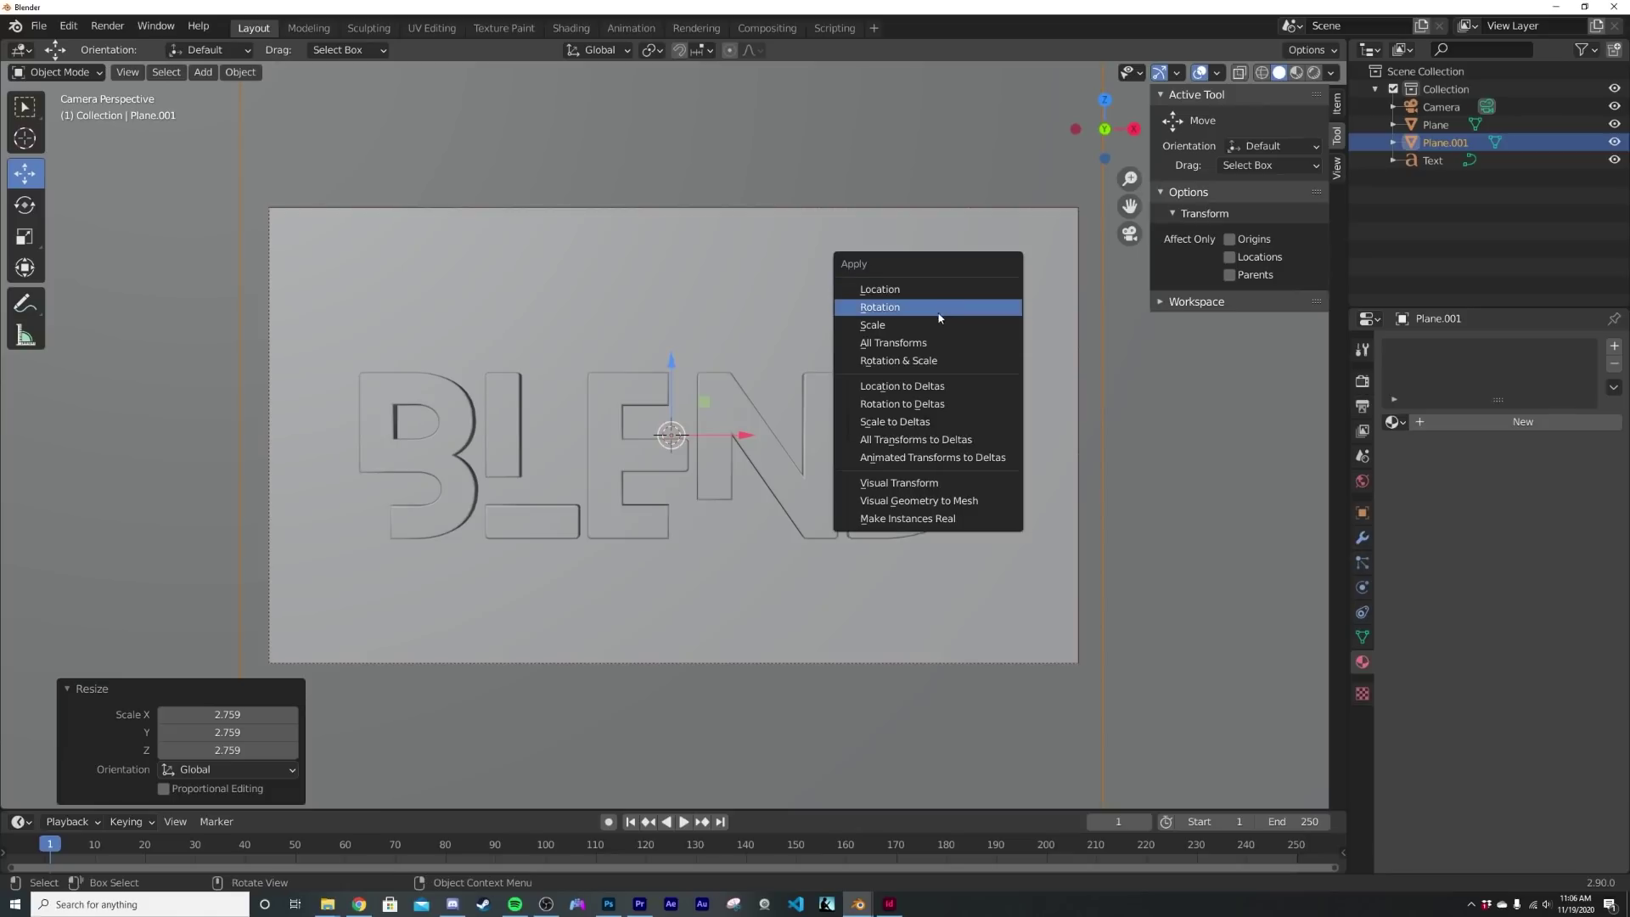
click(929, 325)
Subdivide the plane's mesh with 20 cuts and return to Object Mode
key(Tab)
right_click(930, 319)
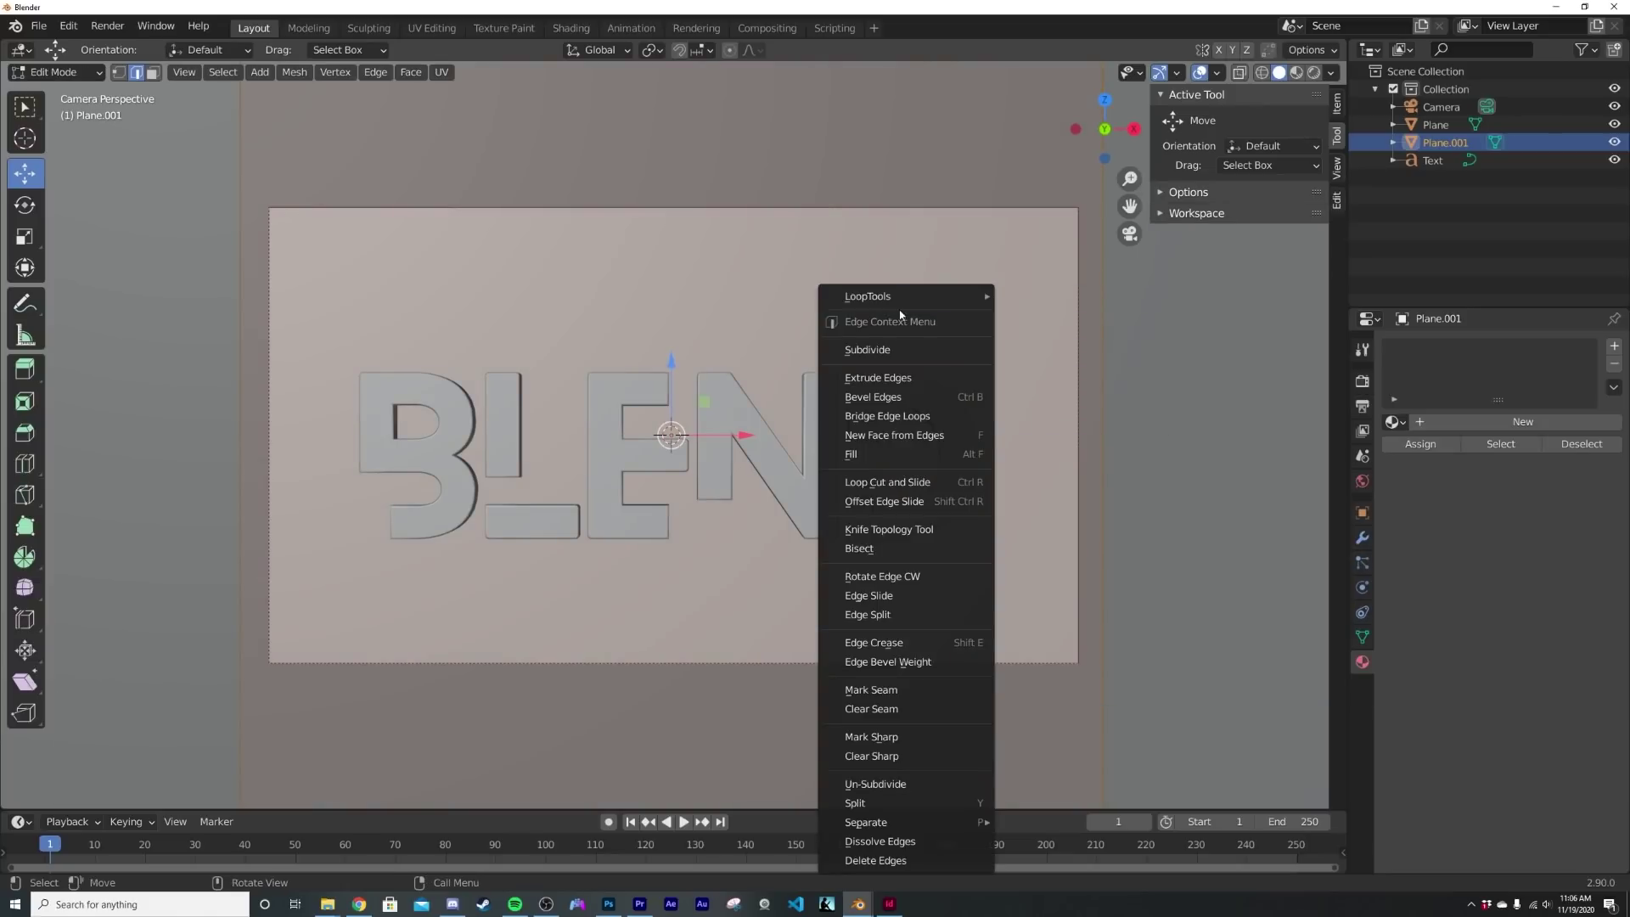
click(866, 350)
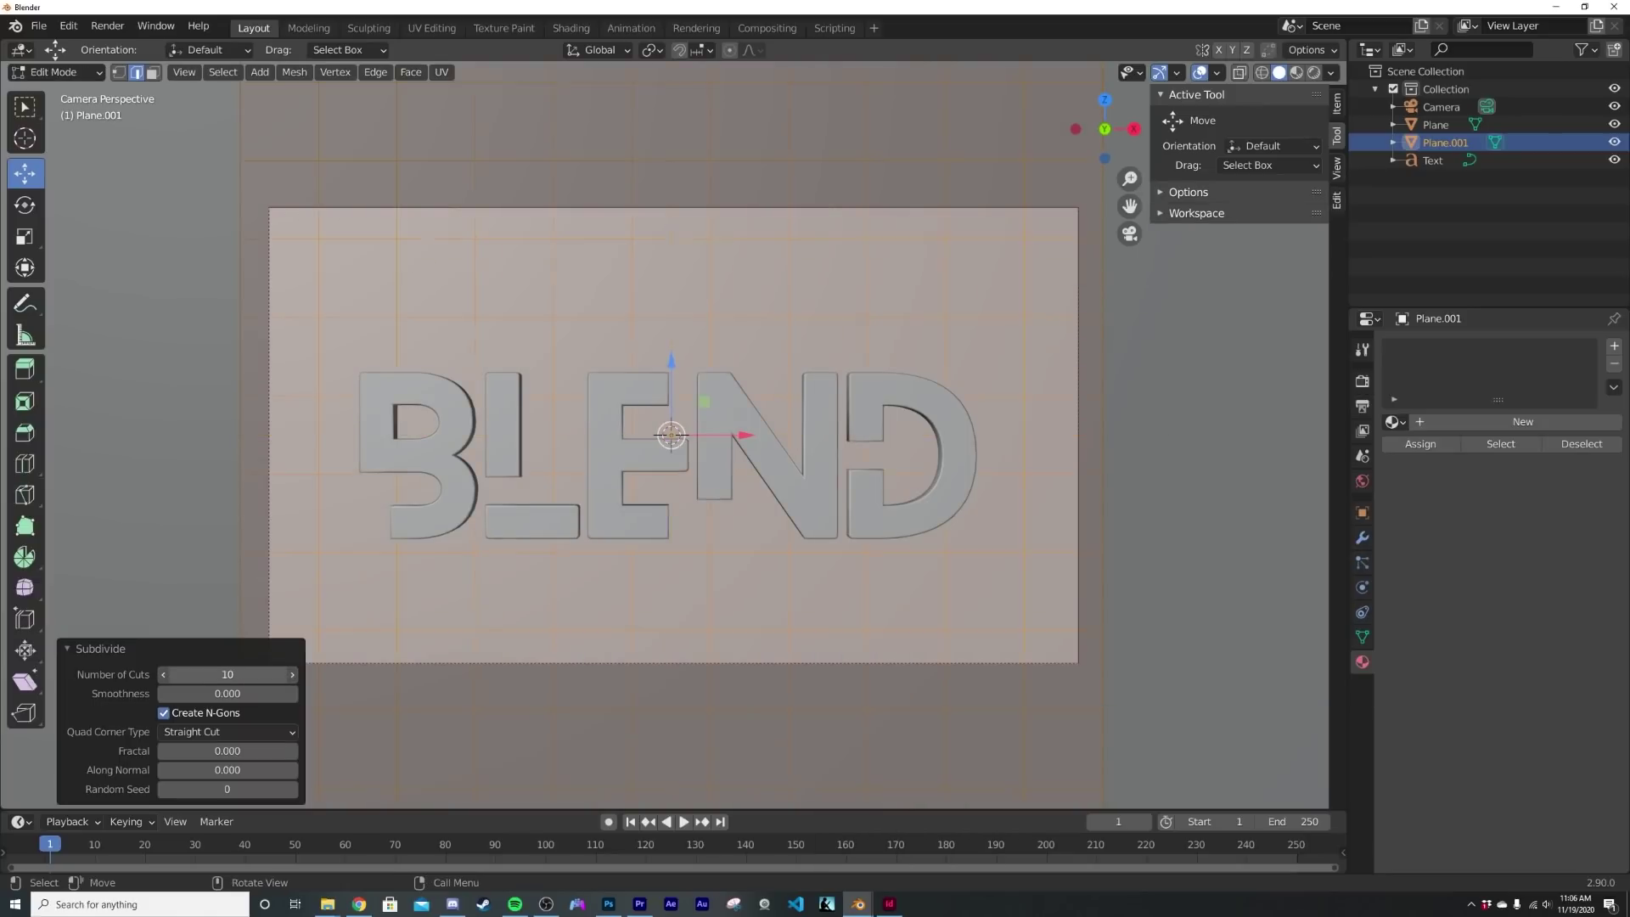
drag(244, 683, 259, 681)
click(260, 680)
text(20)
key(Return)
key(Tab)
scroll(758, 410, up, 1)
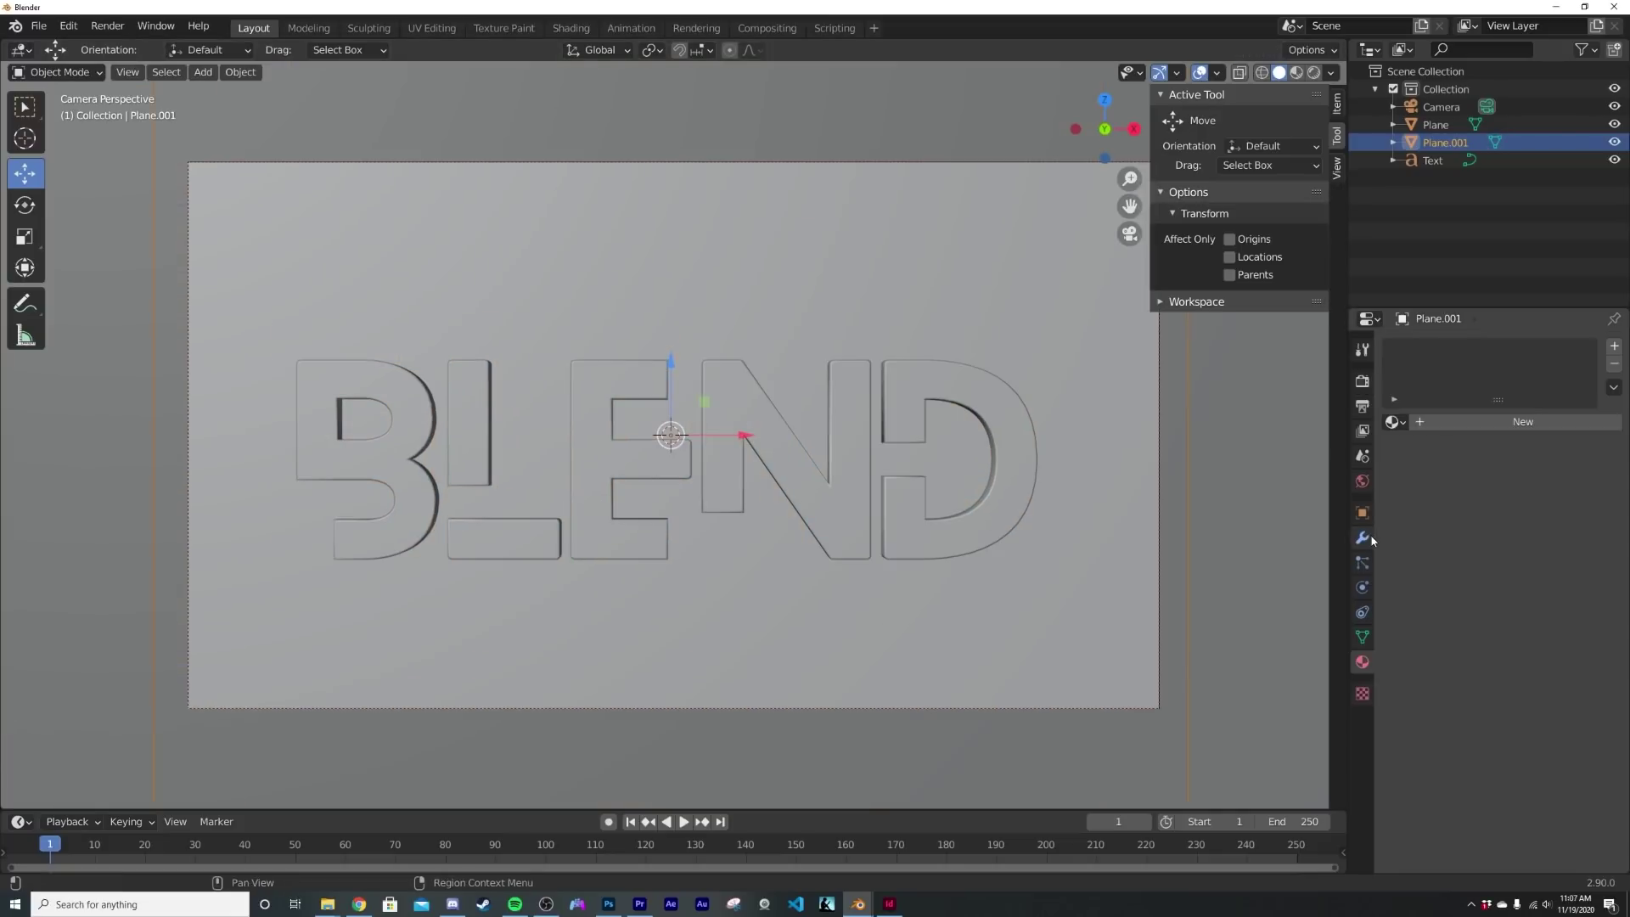
Add a Wireframe modifier to the plane and view it in rendered shading without overlays
click(1361, 537)
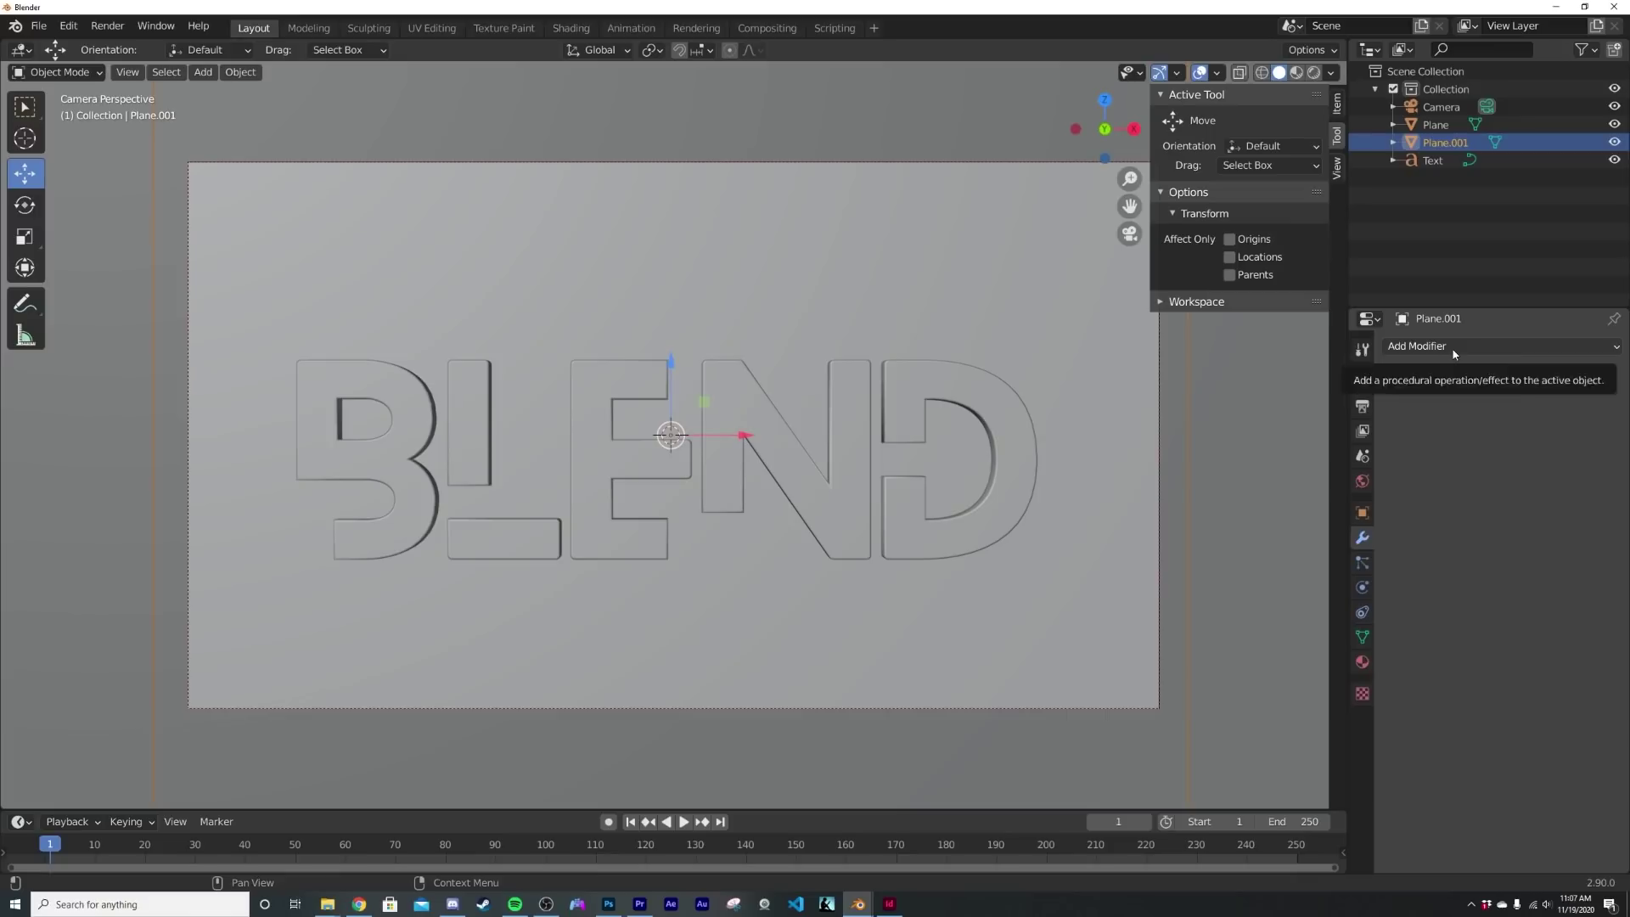
click(1453, 348)
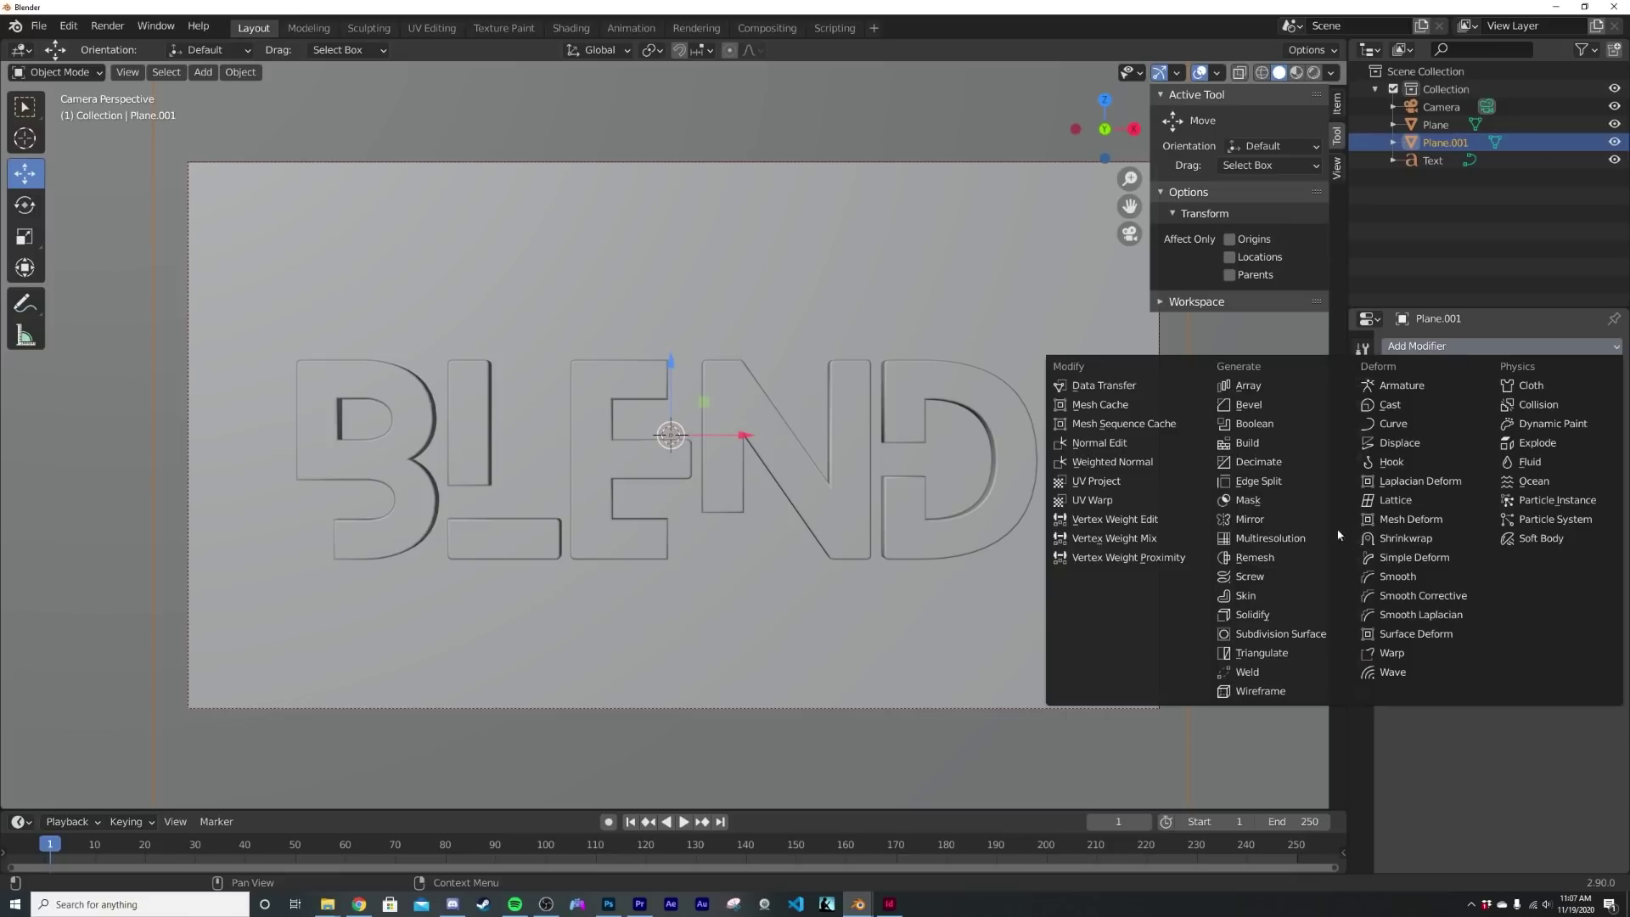
click(1253, 692)
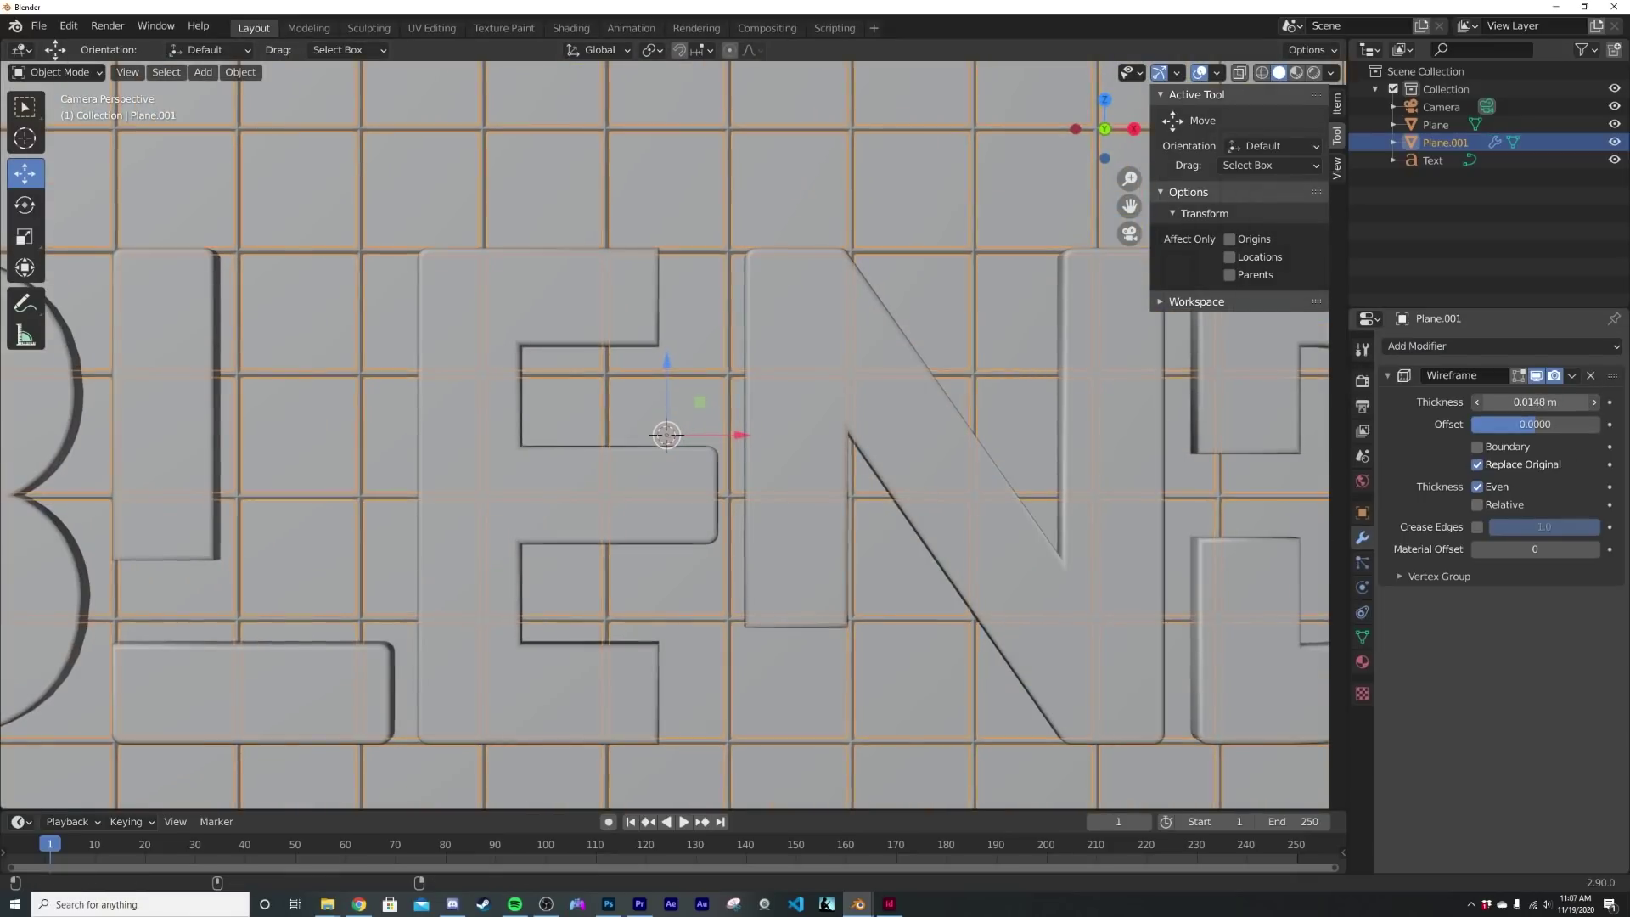
scroll(921, 507, down, 3)
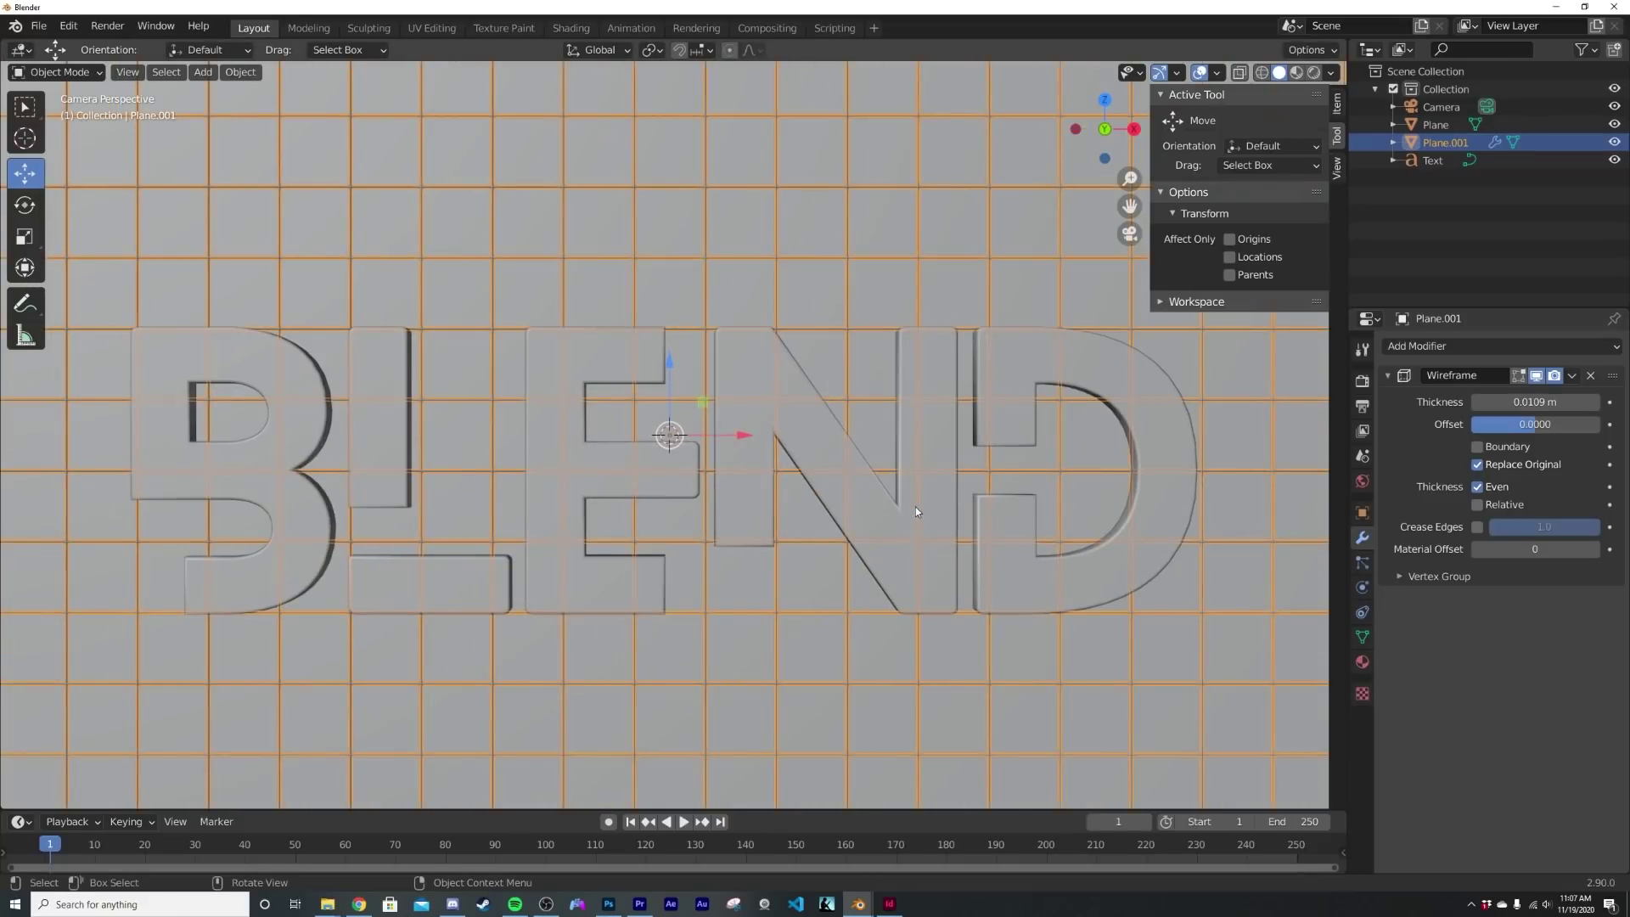
key(z)
click(910, 432)
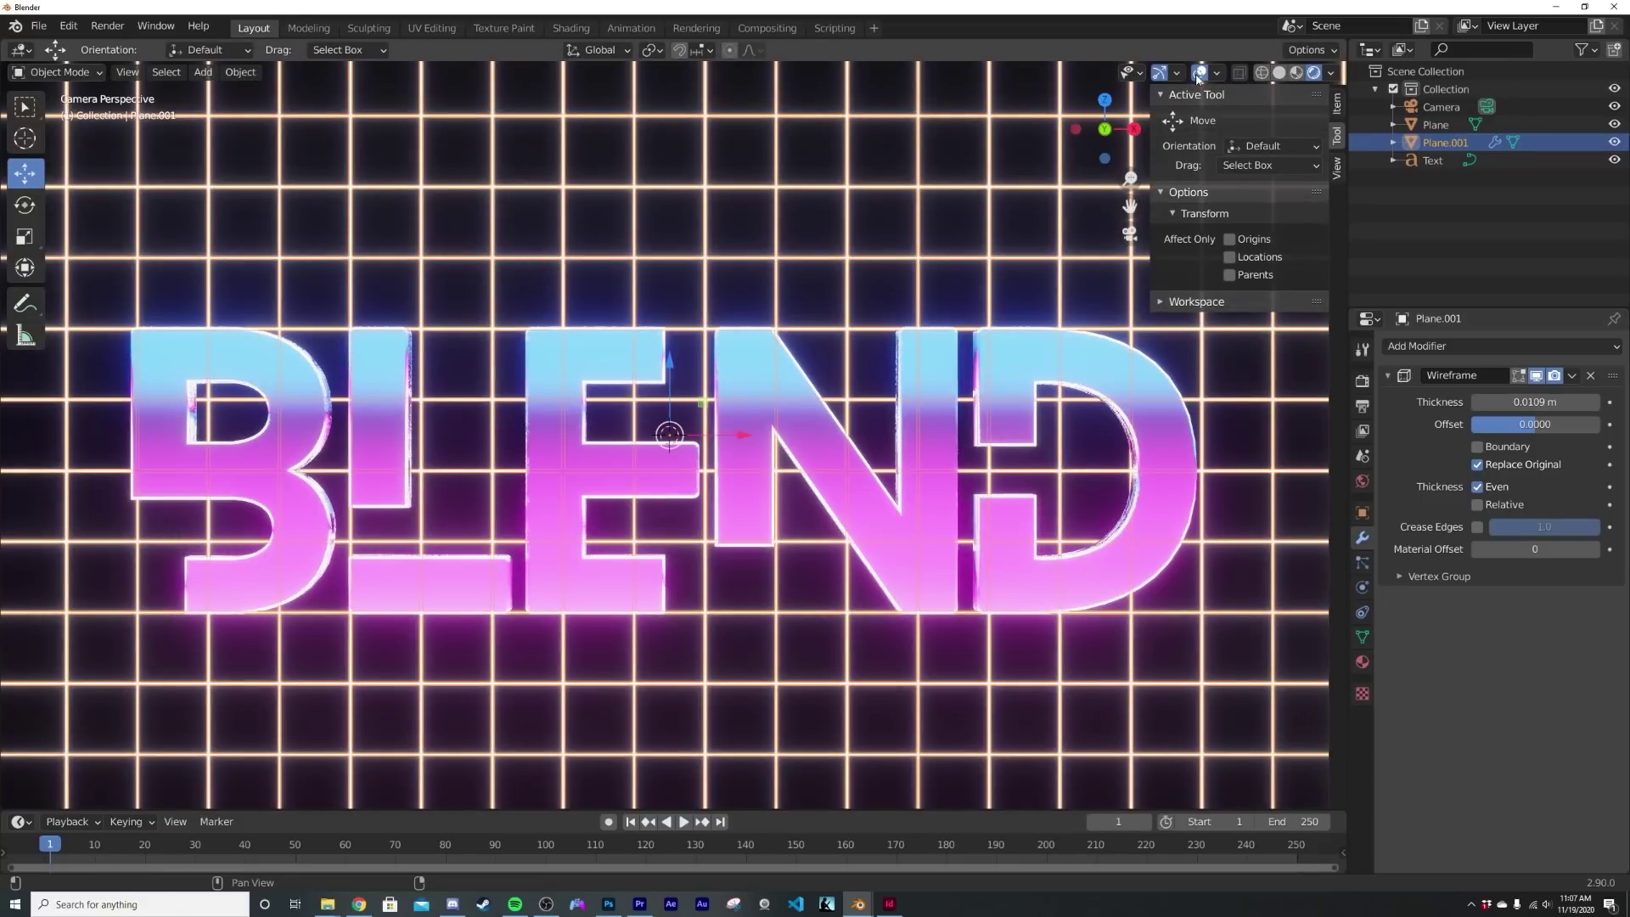
click(1198, 74)
Give the plane a cyan-blue Emission surface and view through the camera
click(1361, 662)
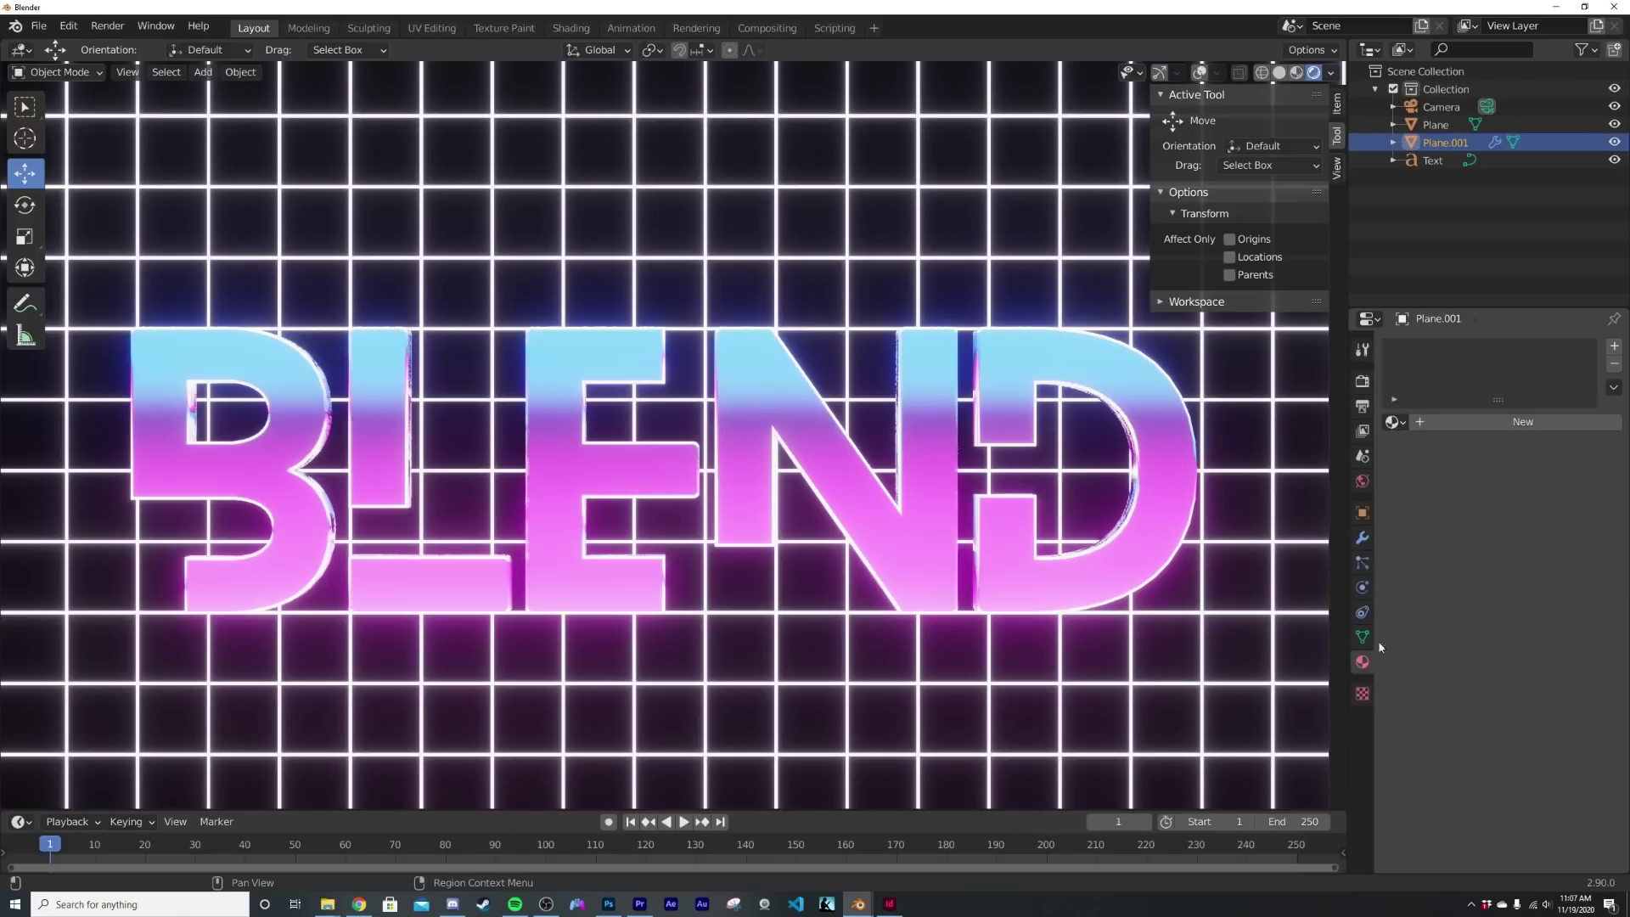
click(1534, 528)
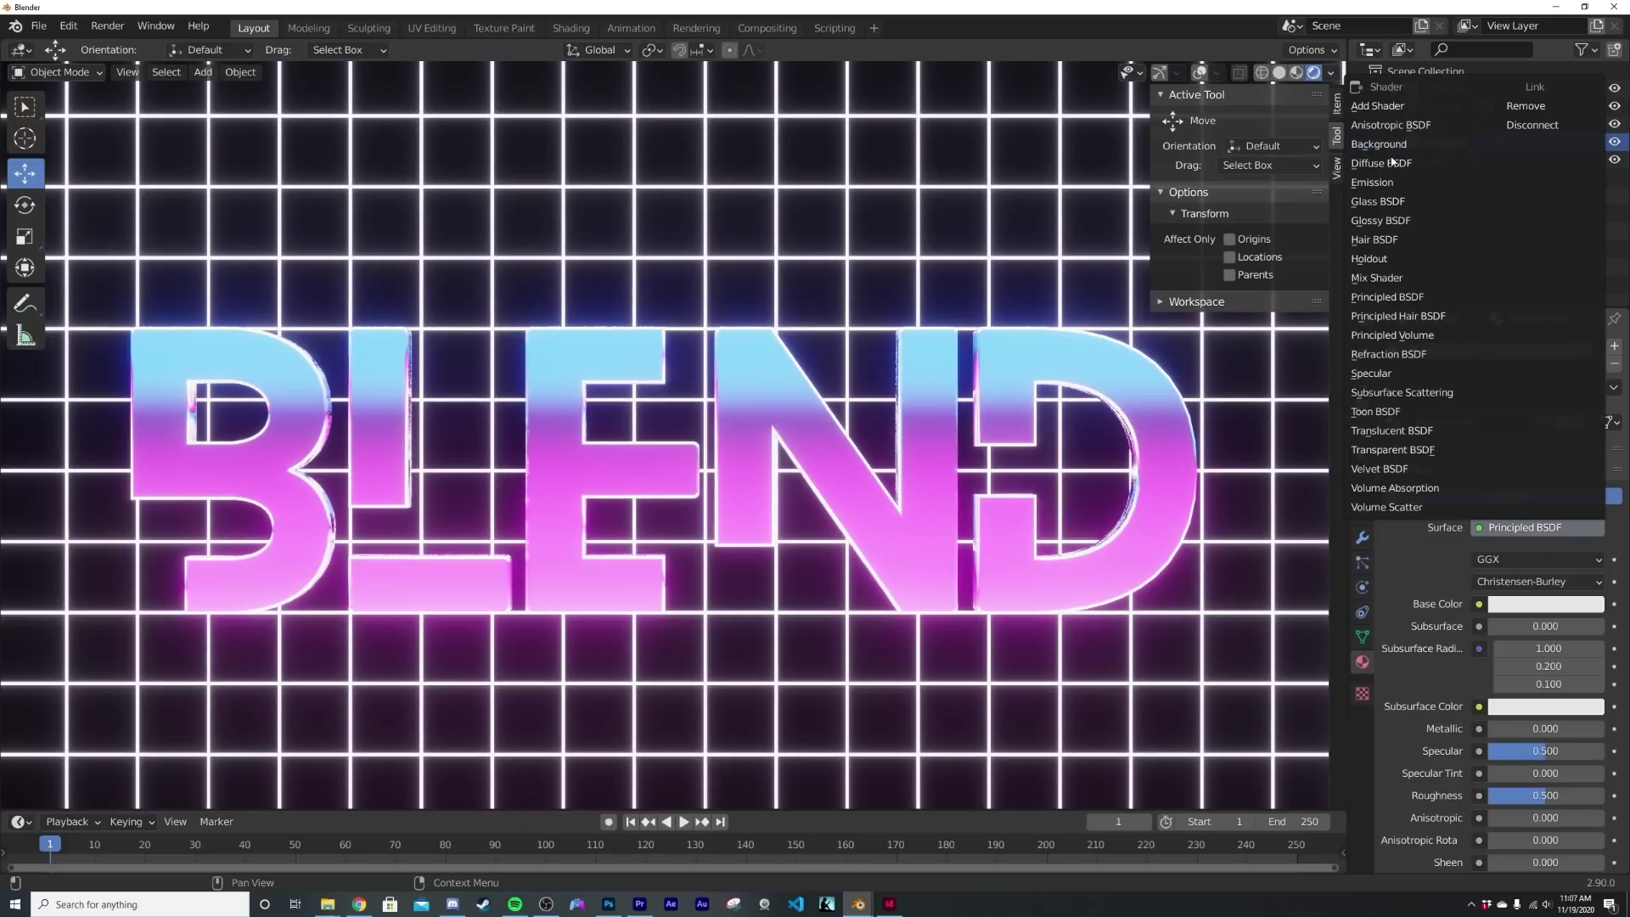
click(1385, 182)
click(1545, 560)
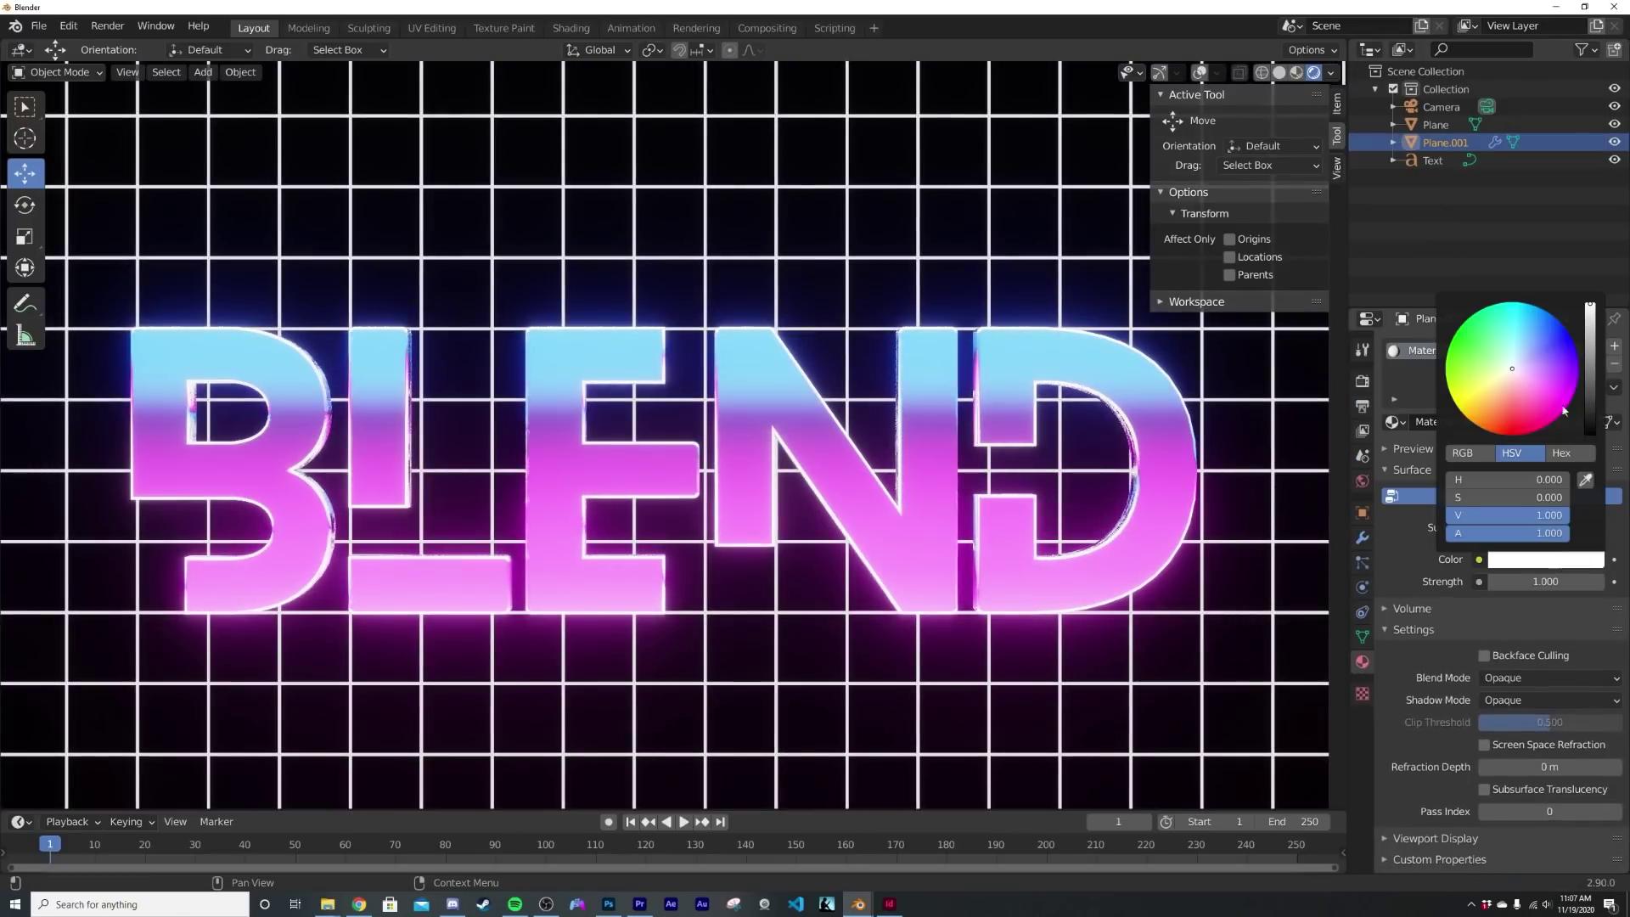
click(1549, 316)
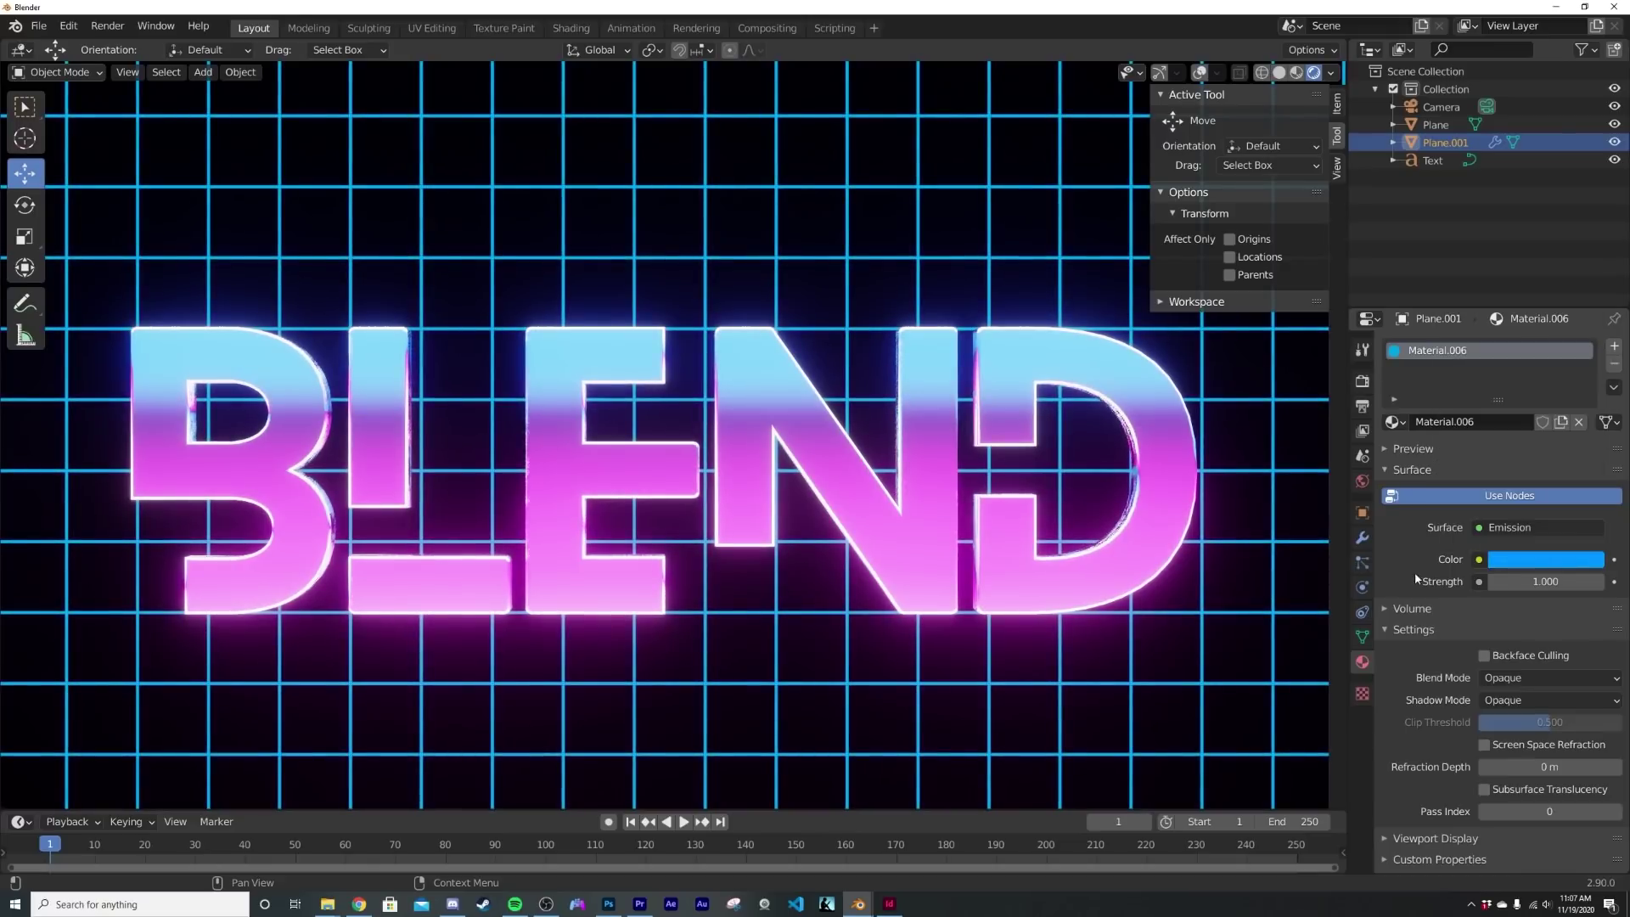
key(KP_0)
scroll(939, 584, up, 4)
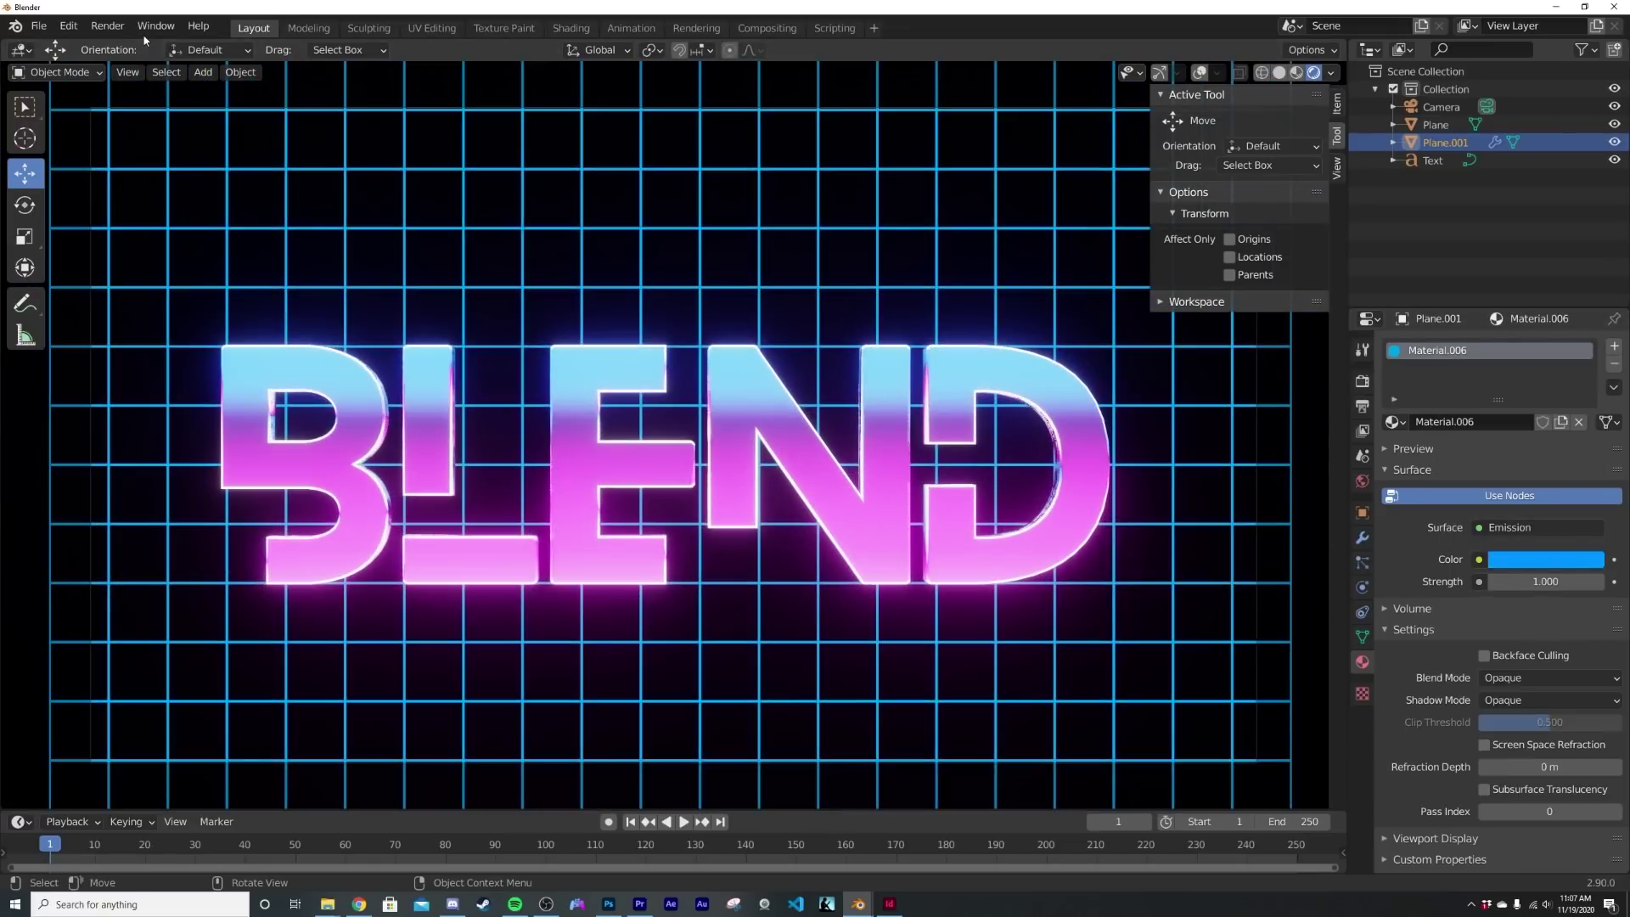
Render a test image, then raise the World Strength to 6.100
click(133, 48)
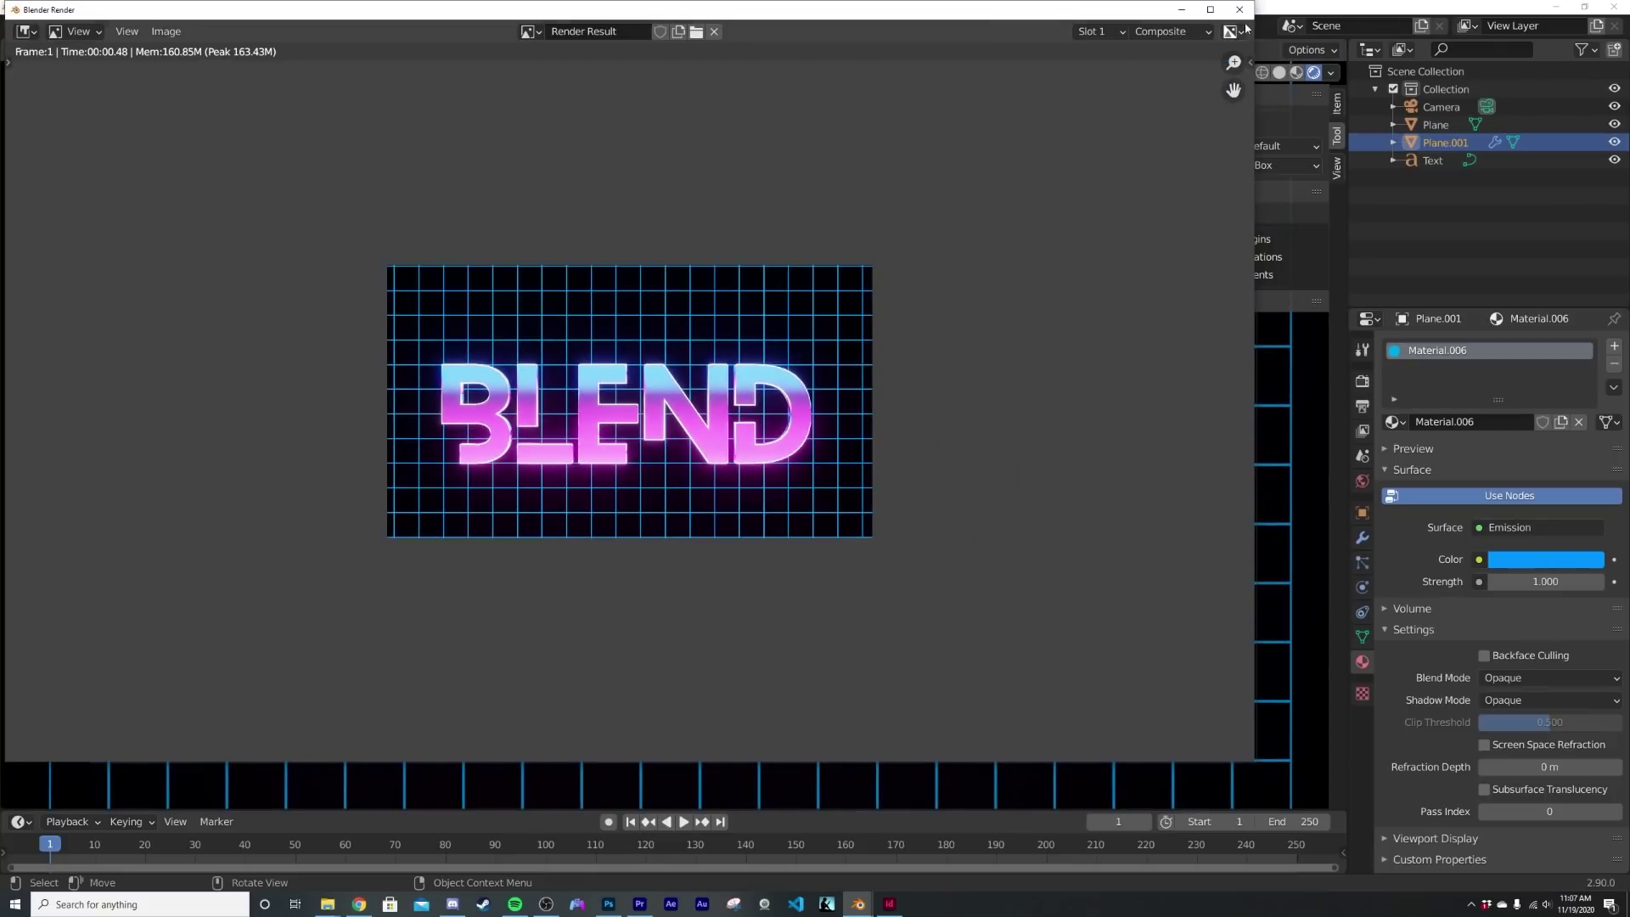
click(1240, 9)
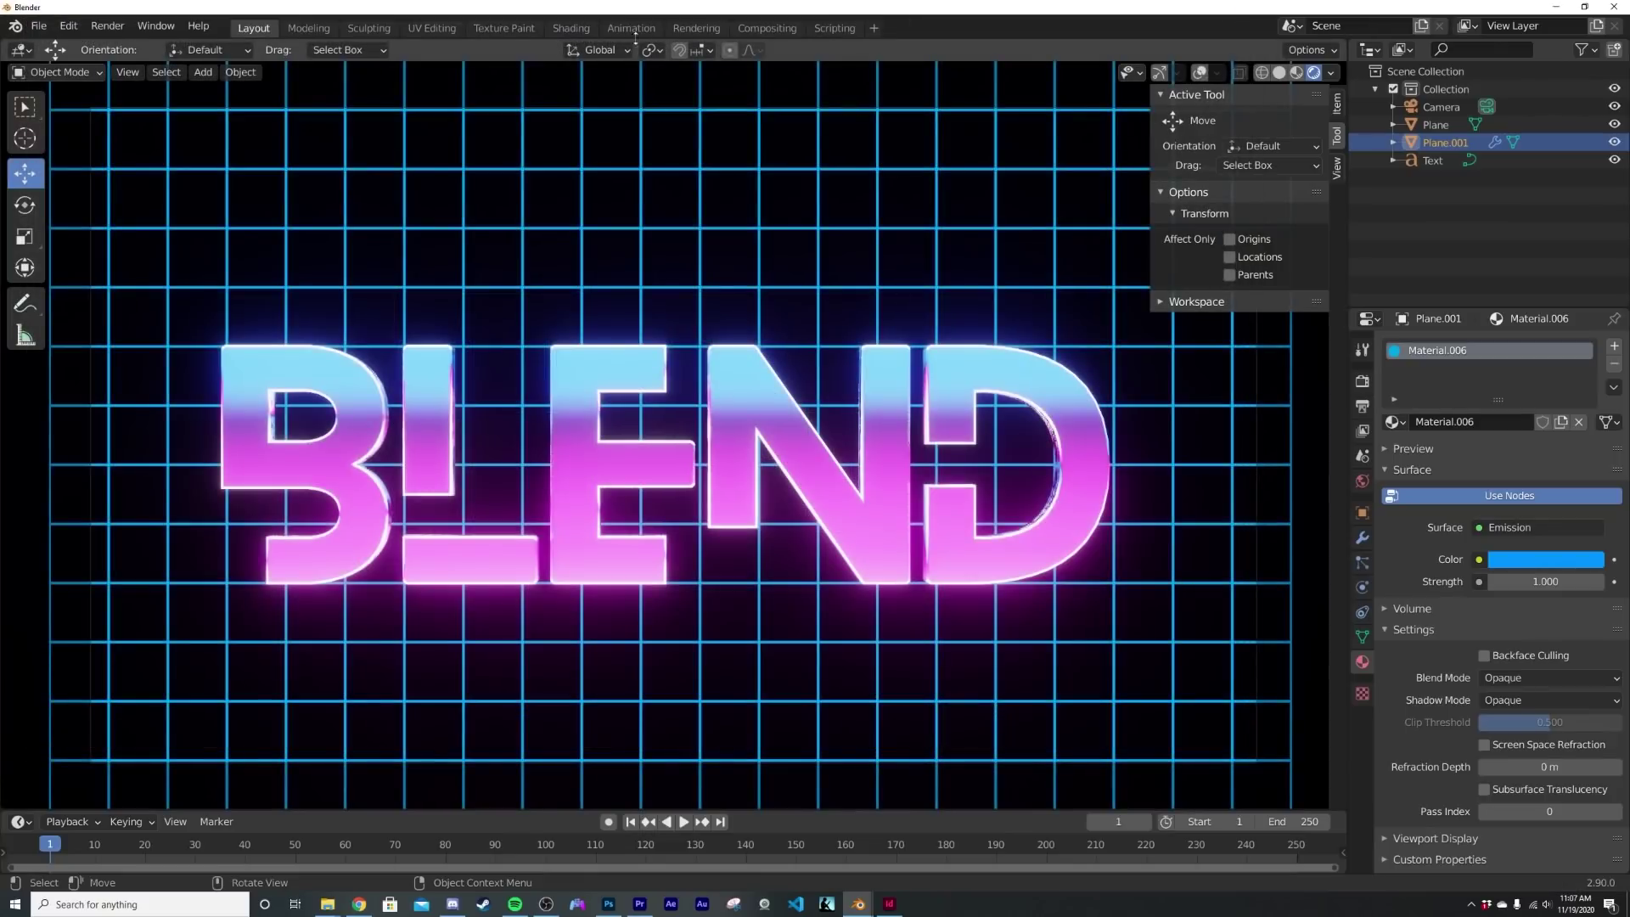
click(1361, 481)
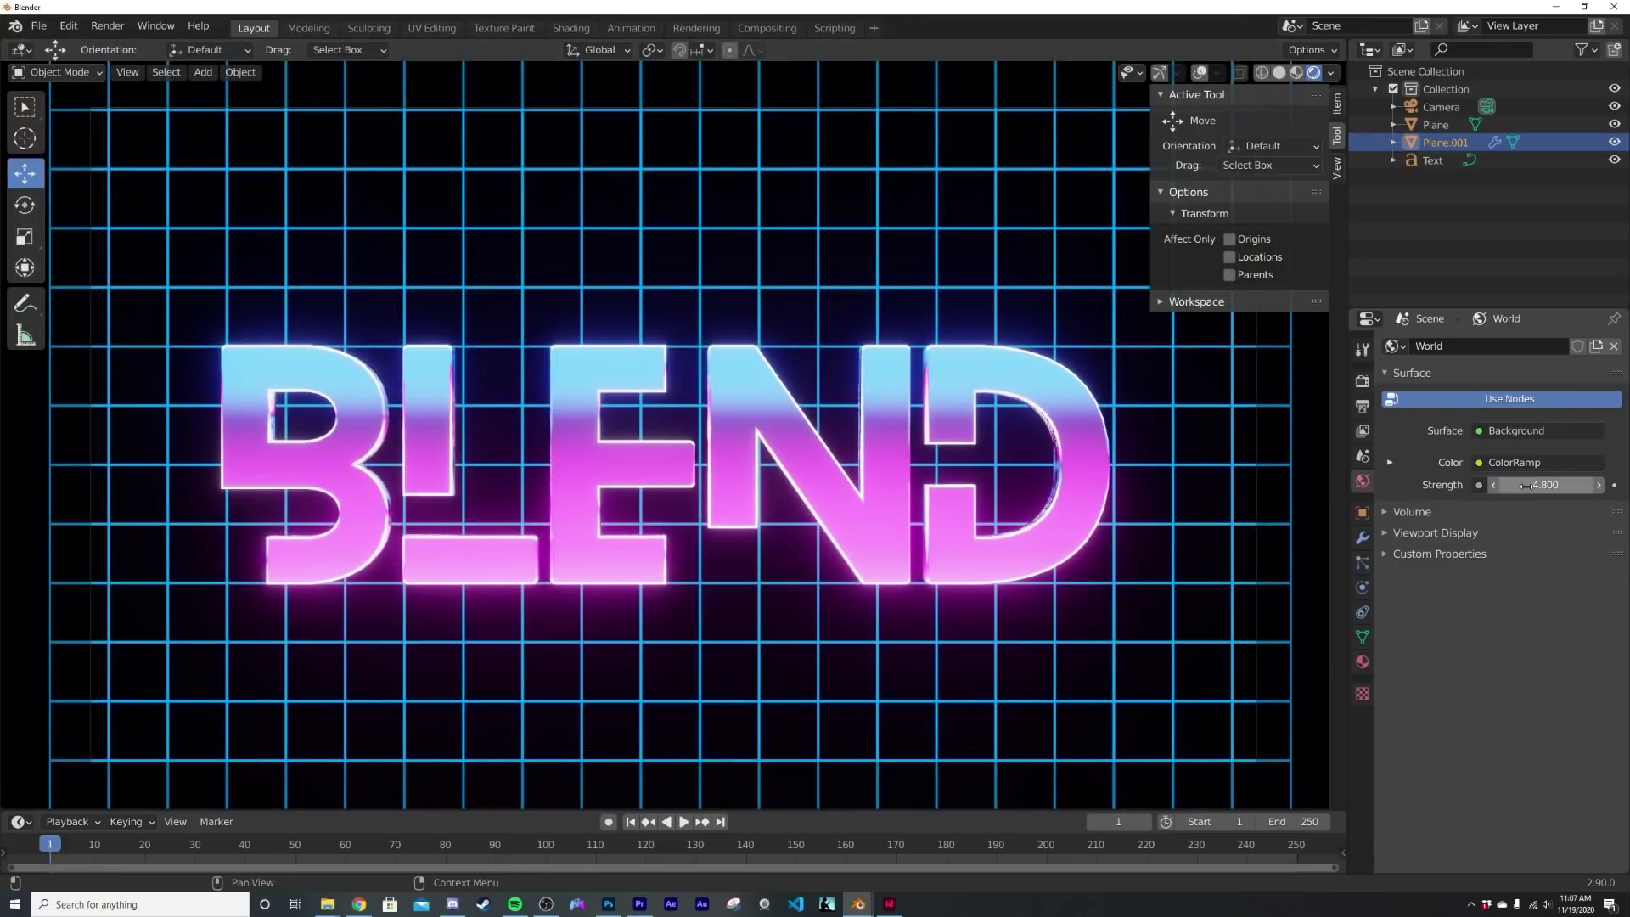
mouse_move(1525, 485)
mouse_down()
mouse_move(1570, 484)
mouse_move(1553, 484)
mouse_up()
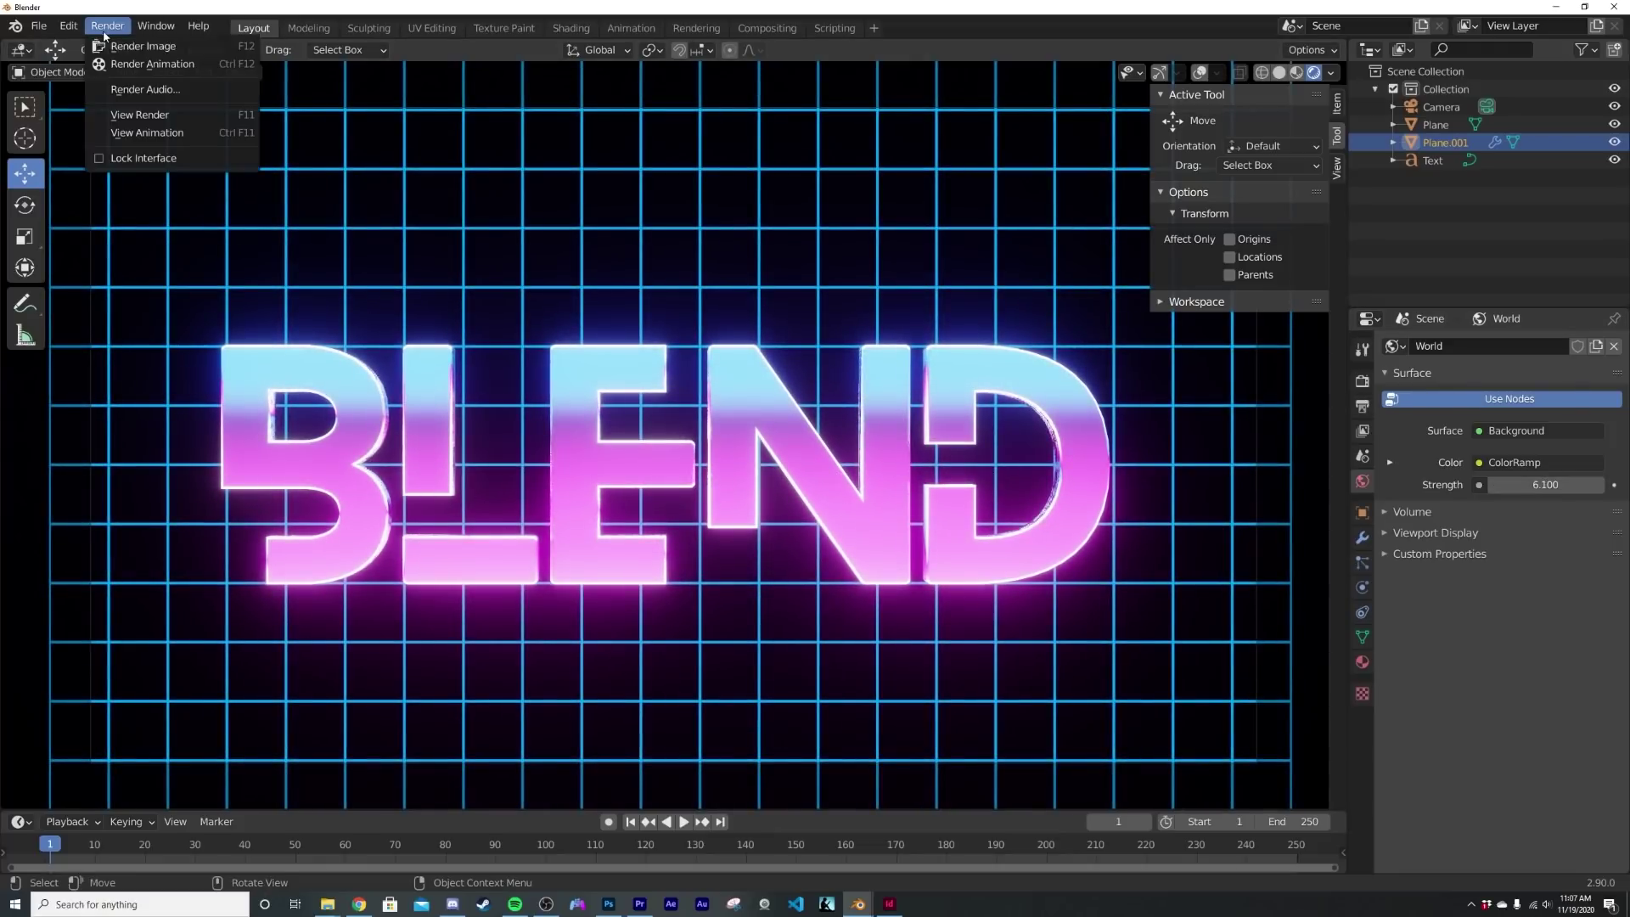
Render the final BLEND image over the glowing cyan grid with F12
key(F12)
scroll(707, 501, down, 3)
scroll(641, 201, up, 3)
scroll(626, 431, down, 2)
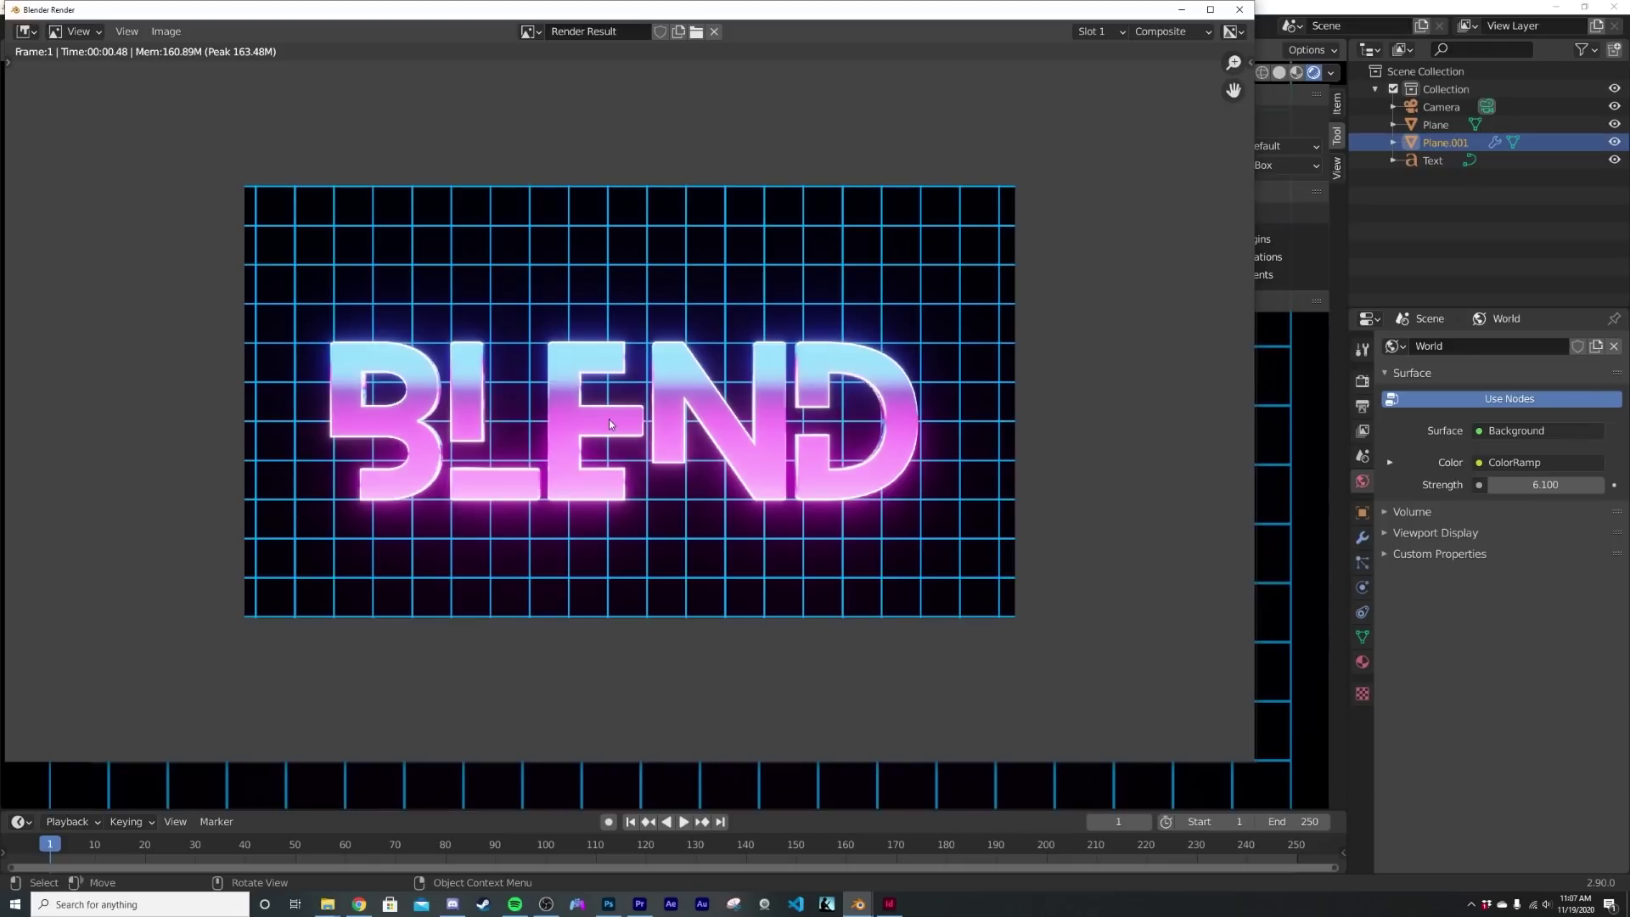
scroll(608, 419, up, 5)
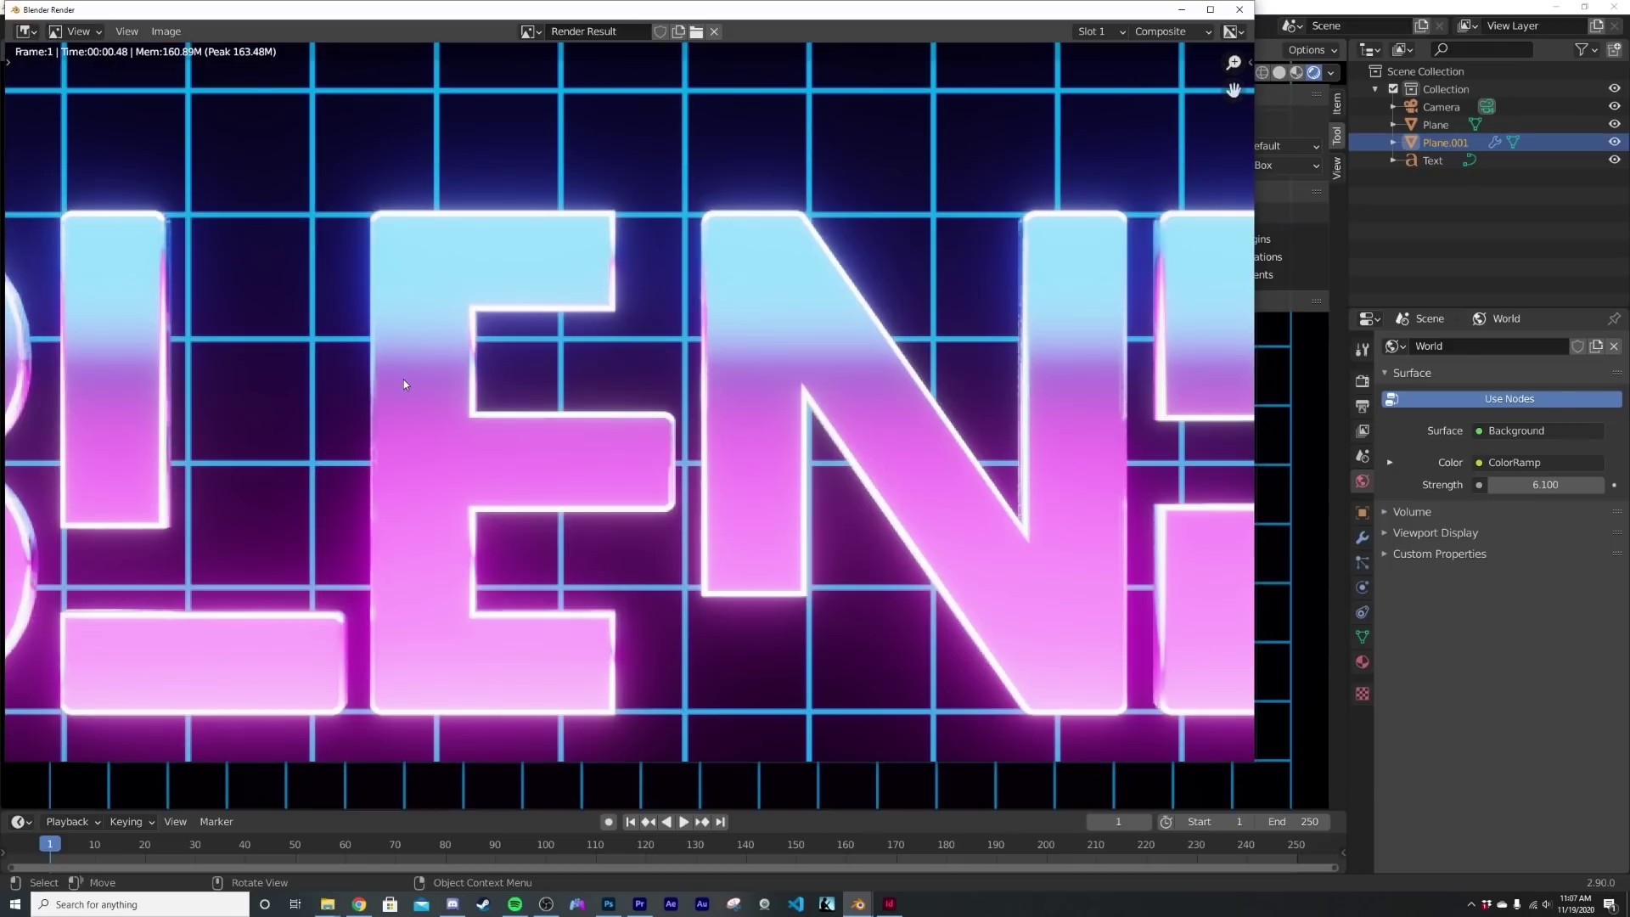
scroll(478, 477, down, 5)
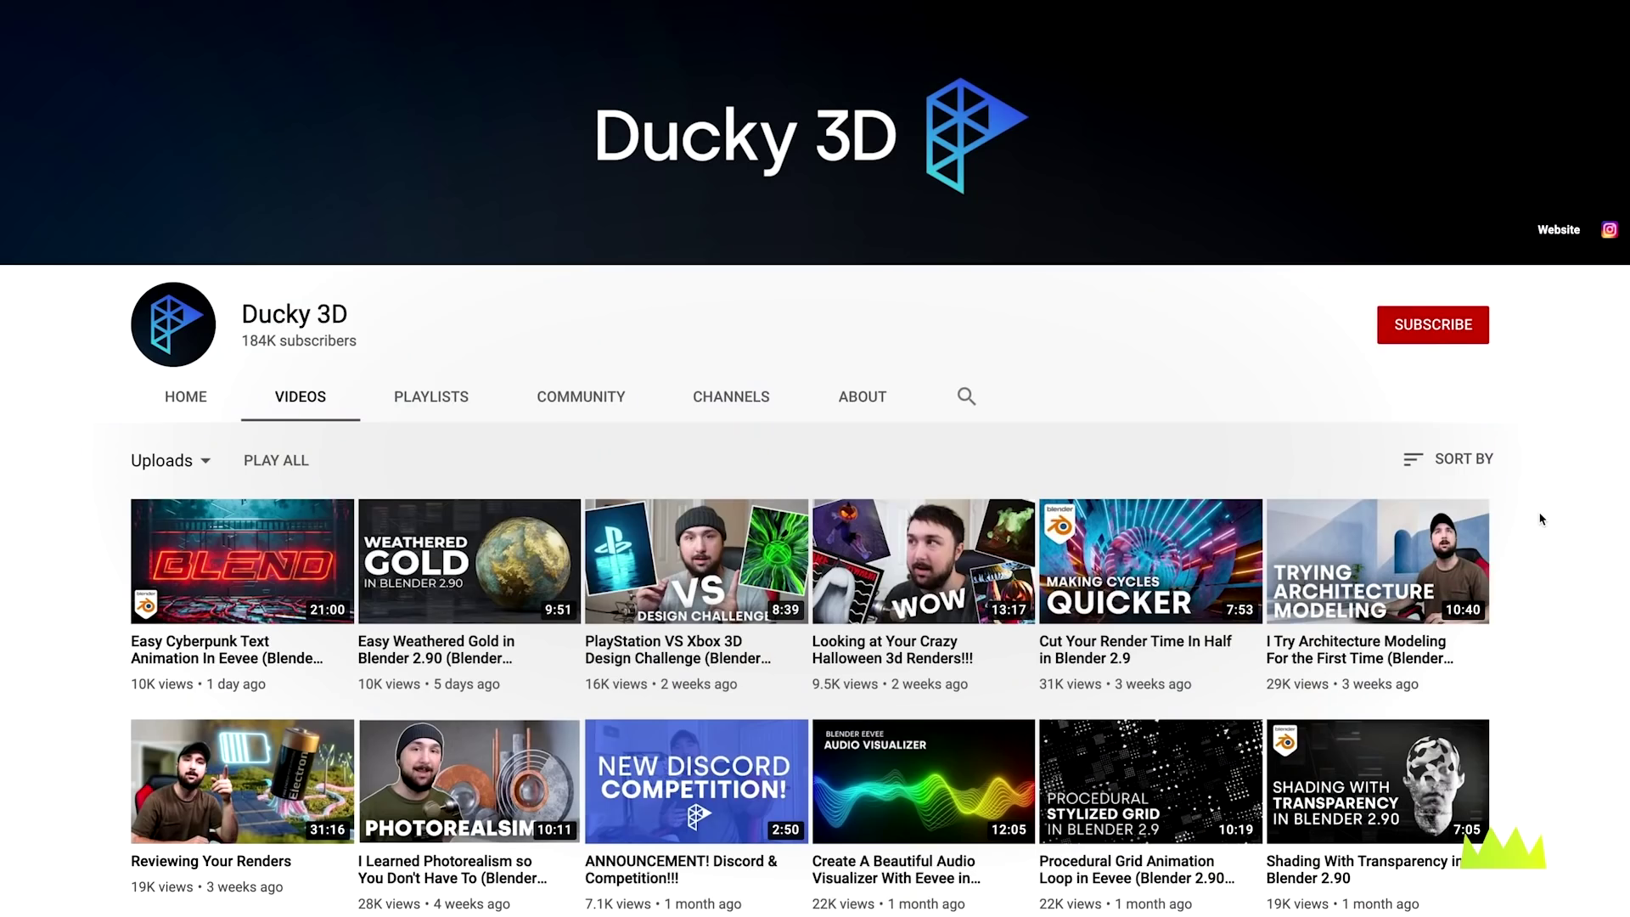
Scroll down through the Blender tutorial channel's uploaded videos
scroll(1541, 518, down, 7)
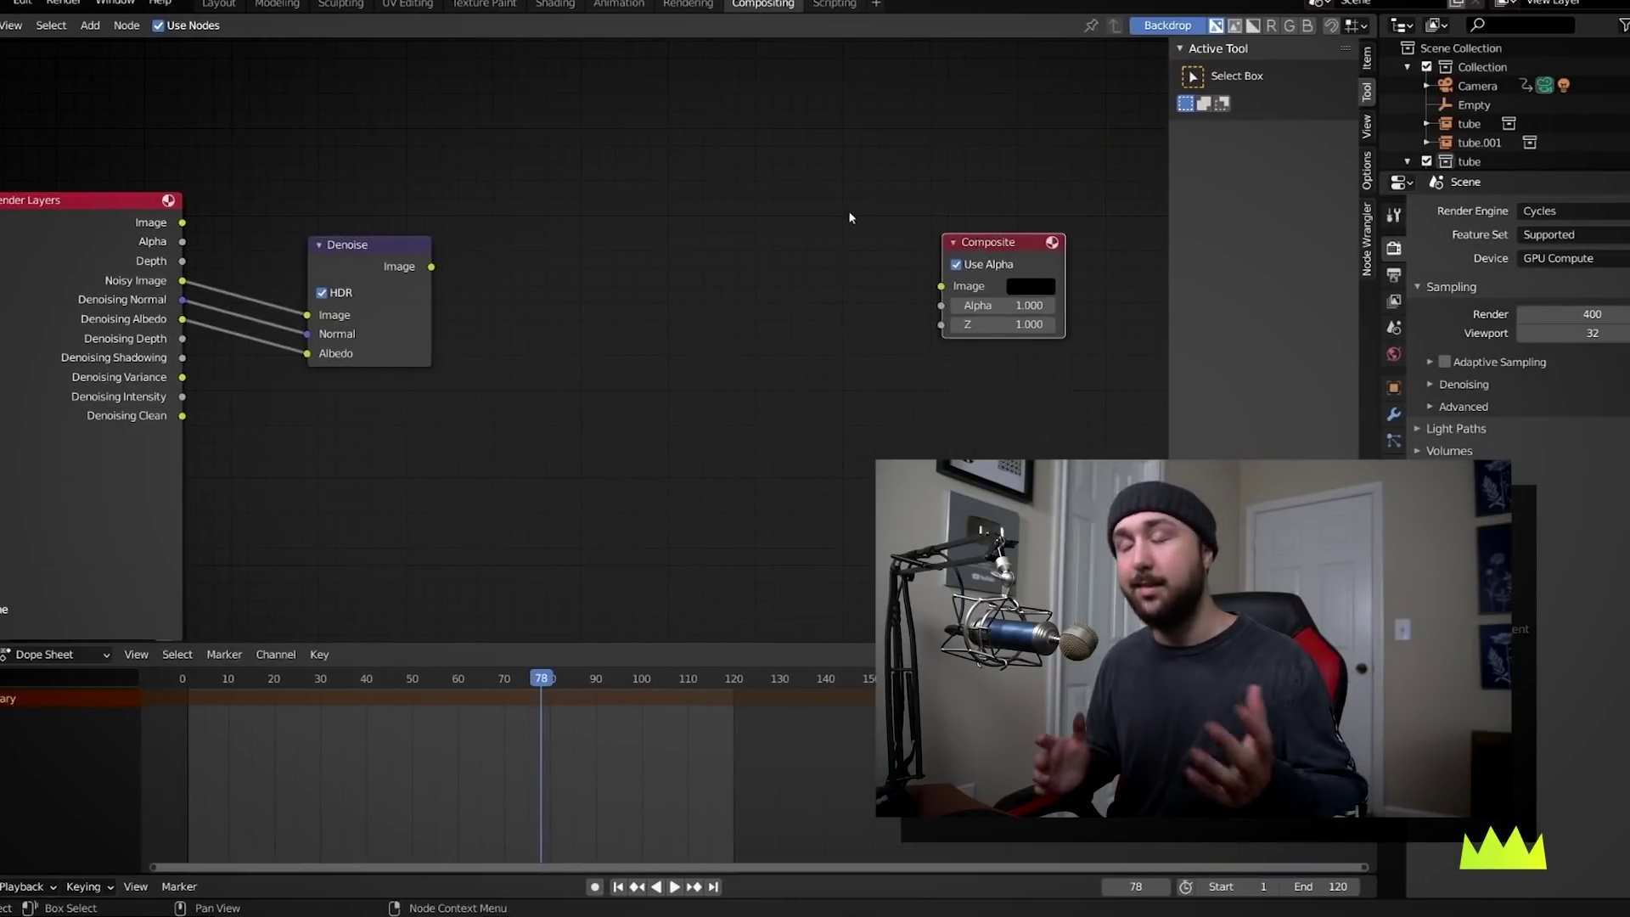
Add a Viewer node to the compositor through the Shift+A search
key(shift+a)
text(viewer)
key(Return)
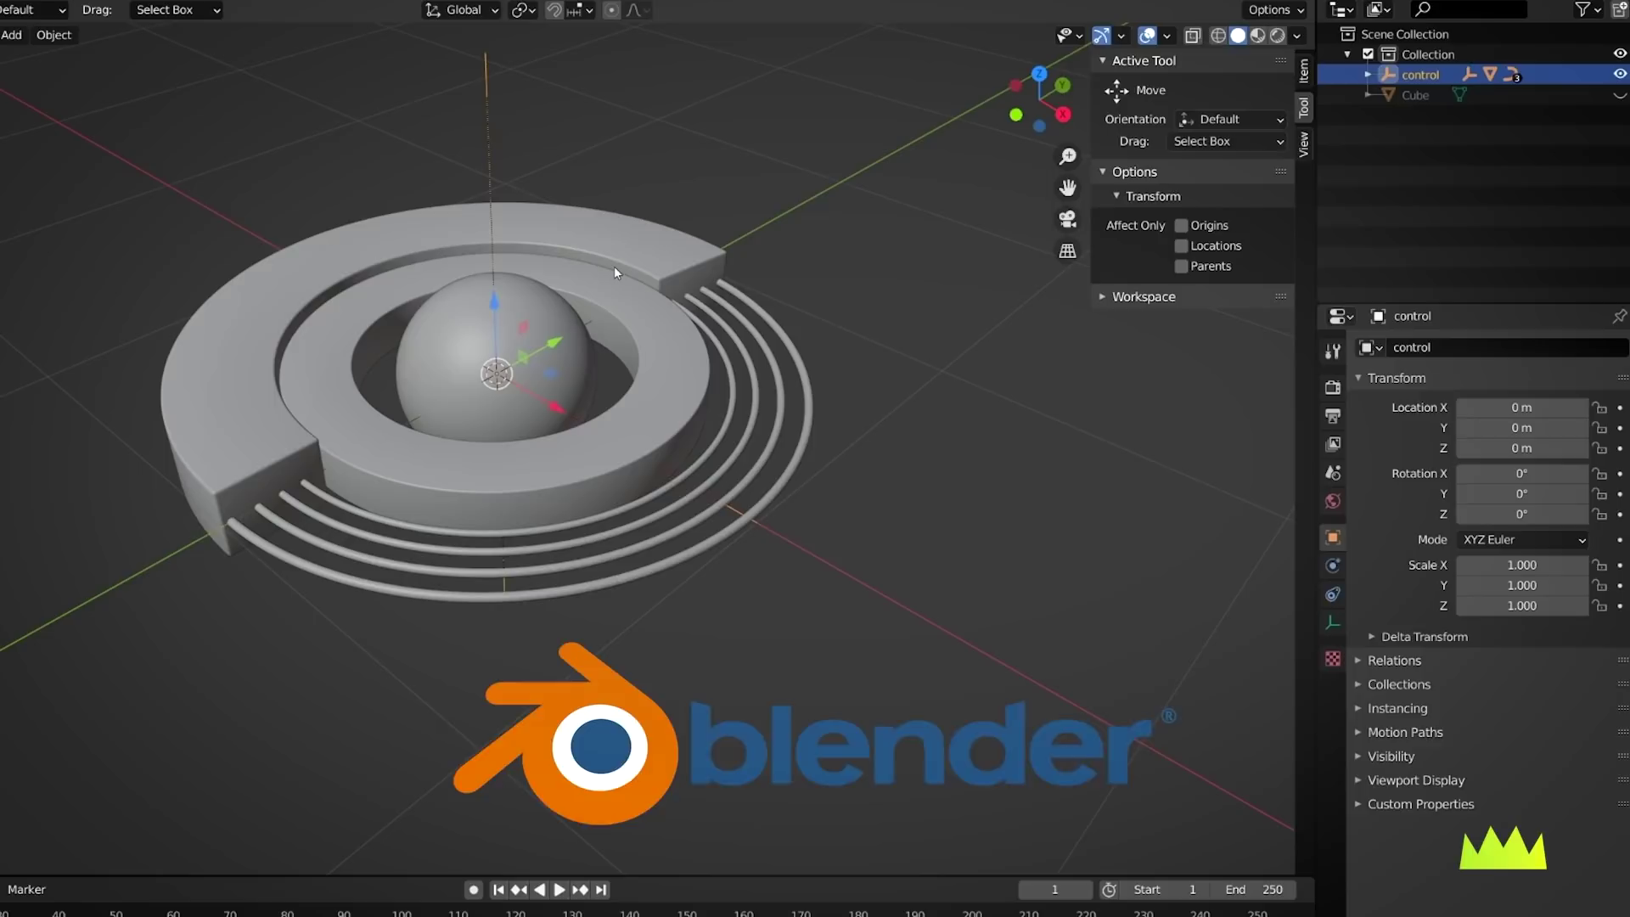
Rotate and rescale the selected object to its new orientation and size
key(r)
key(r)
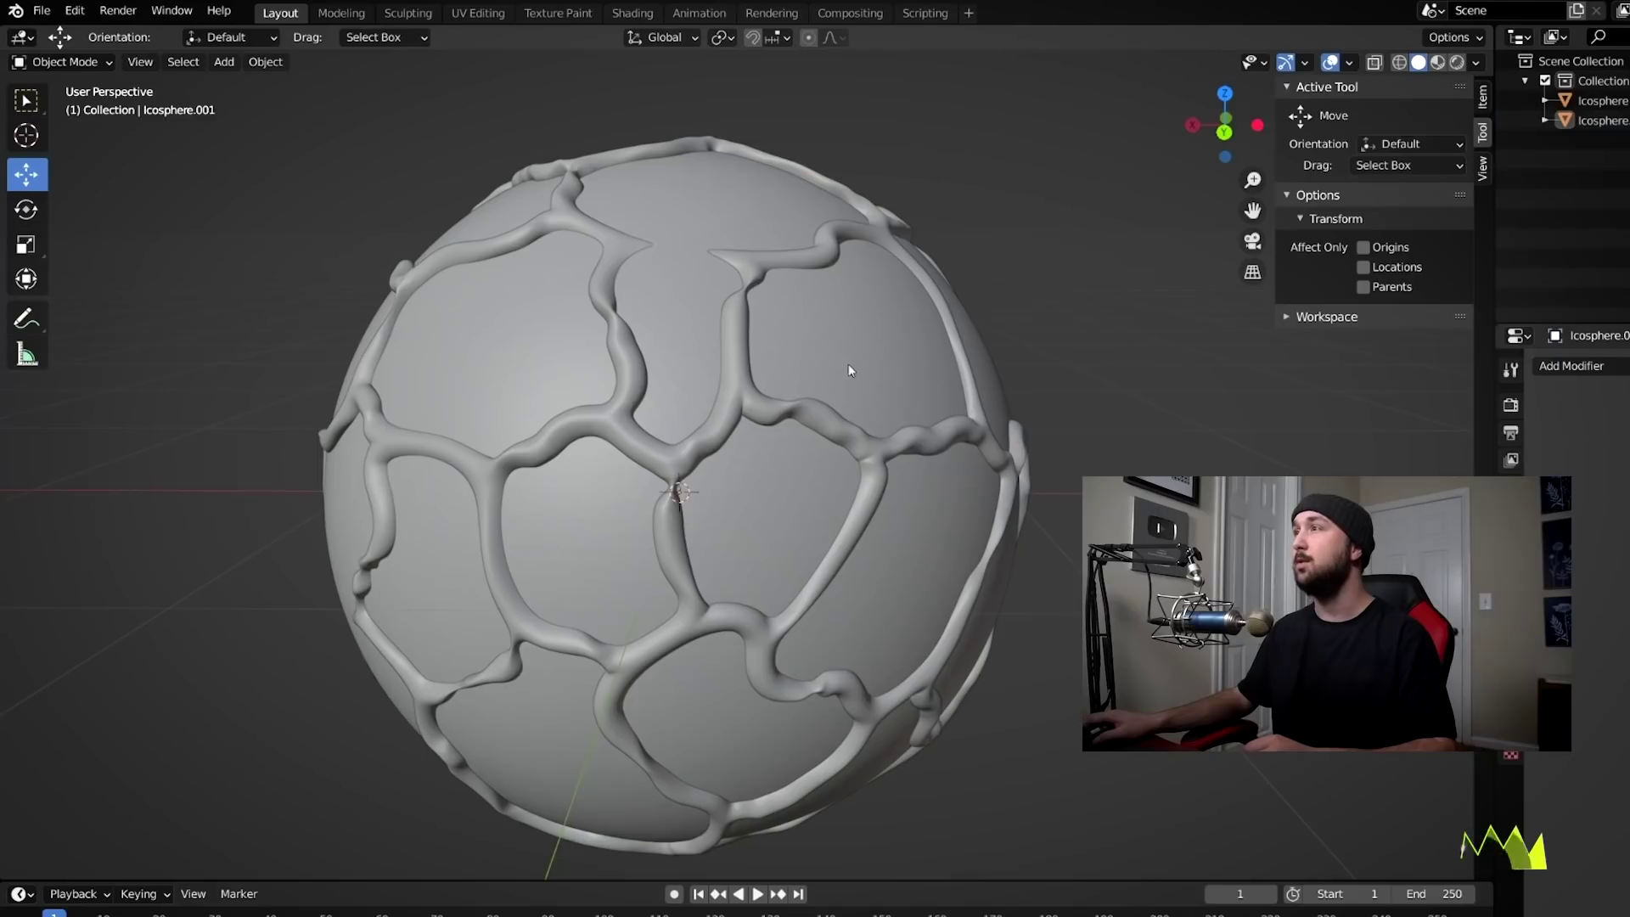
key(s)
click(1041, 374)
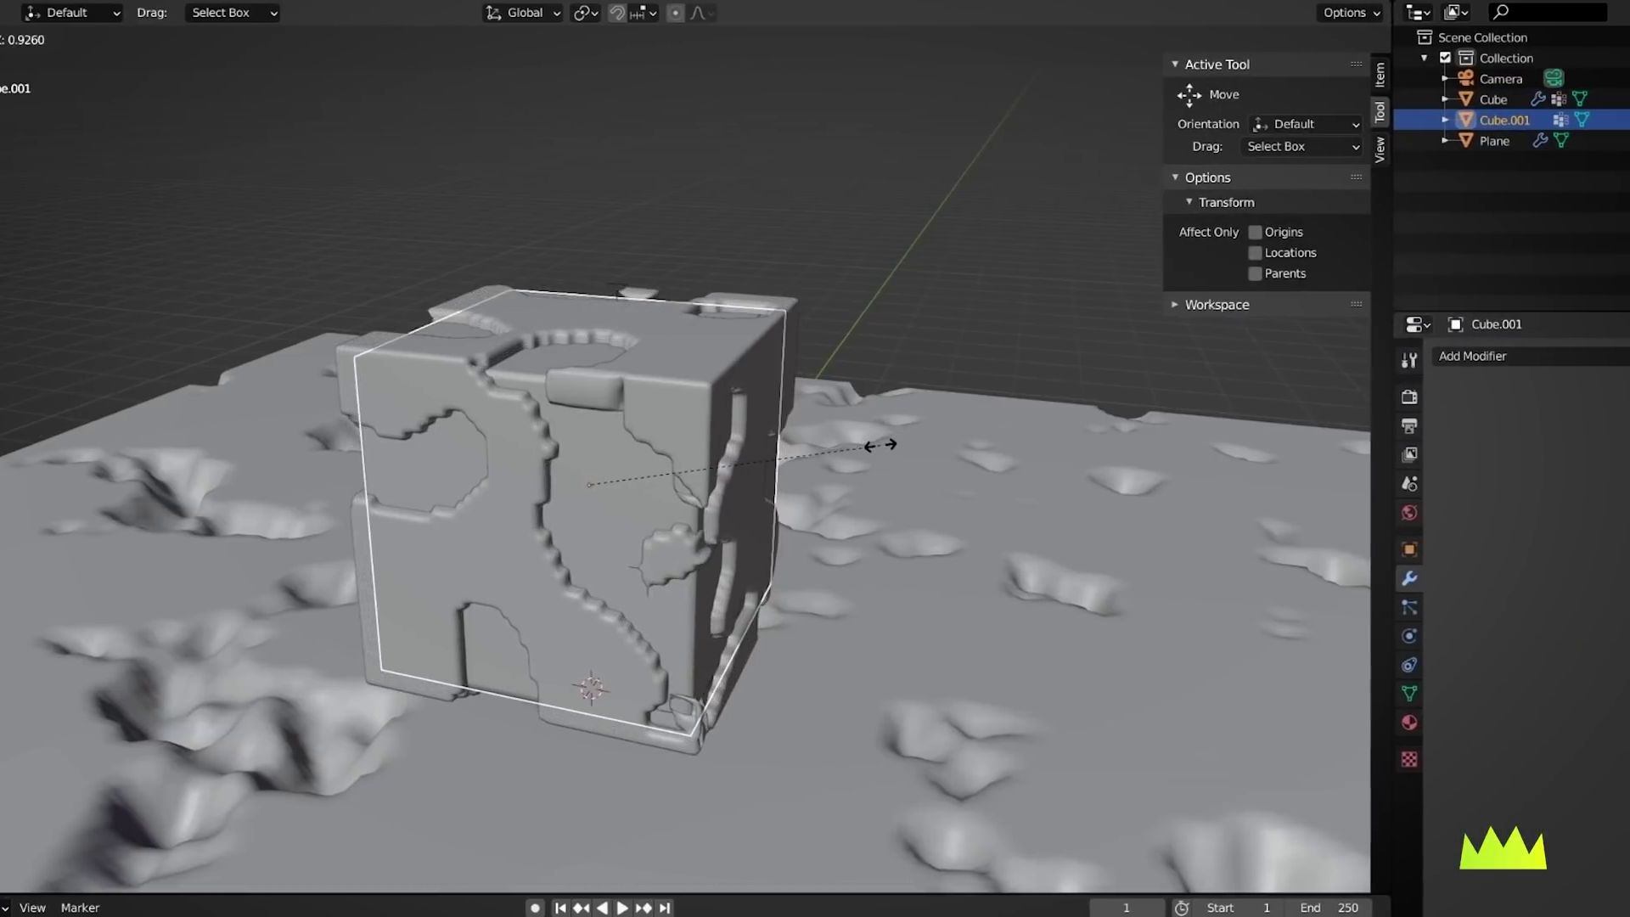
click(862, 444)
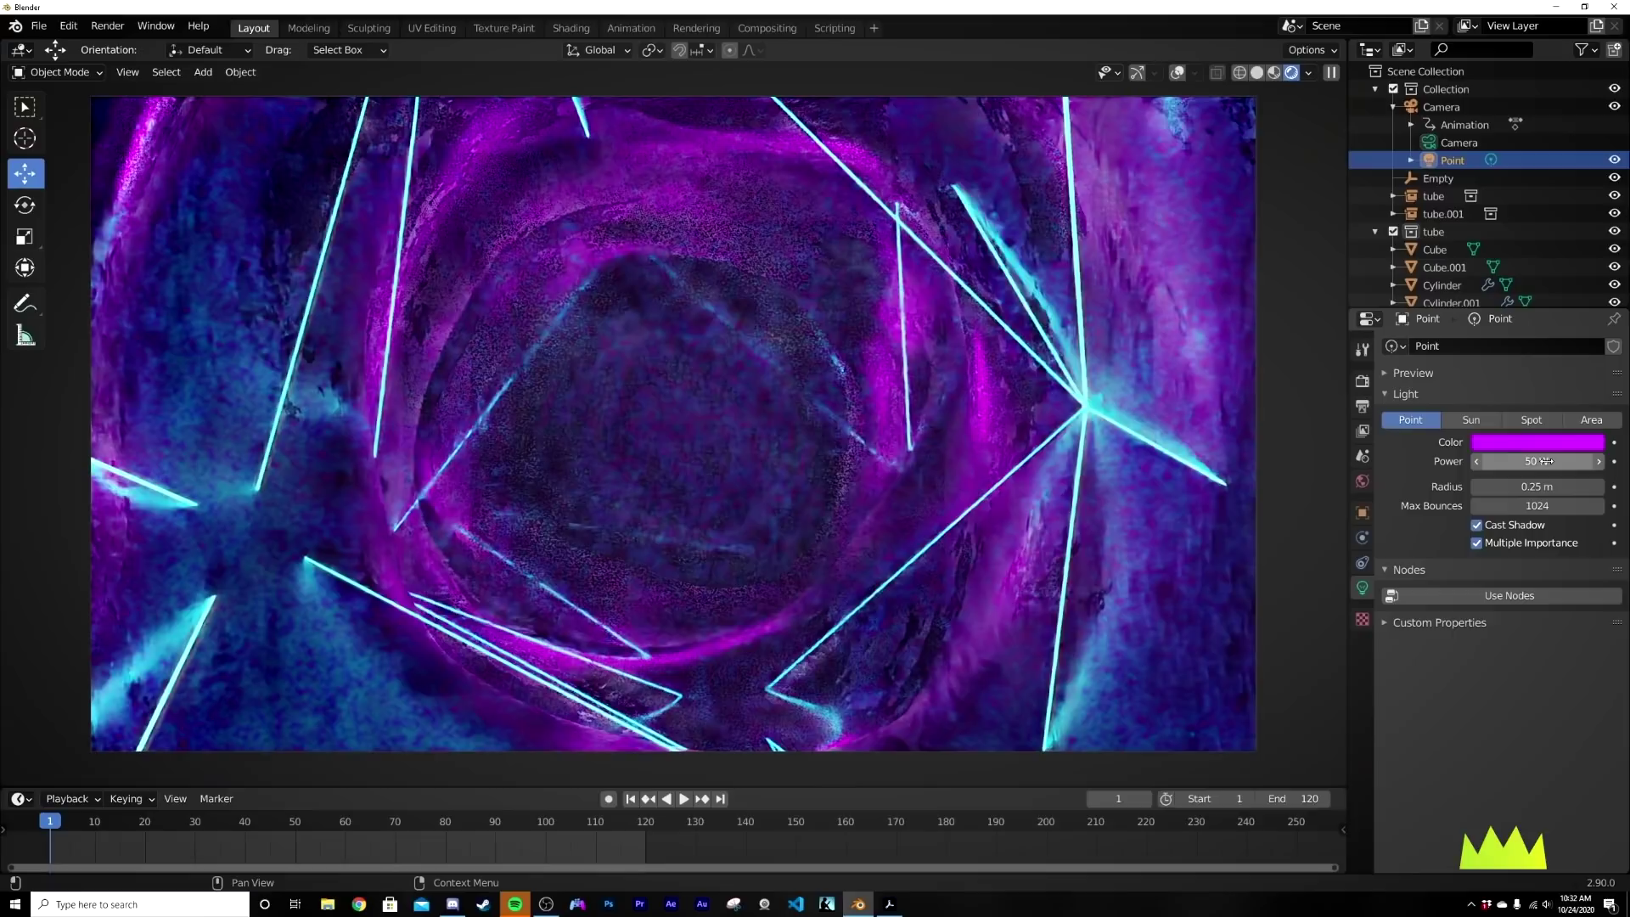
Insert a Denoise node between Render Layers and the Composite output
click(1545, 460)
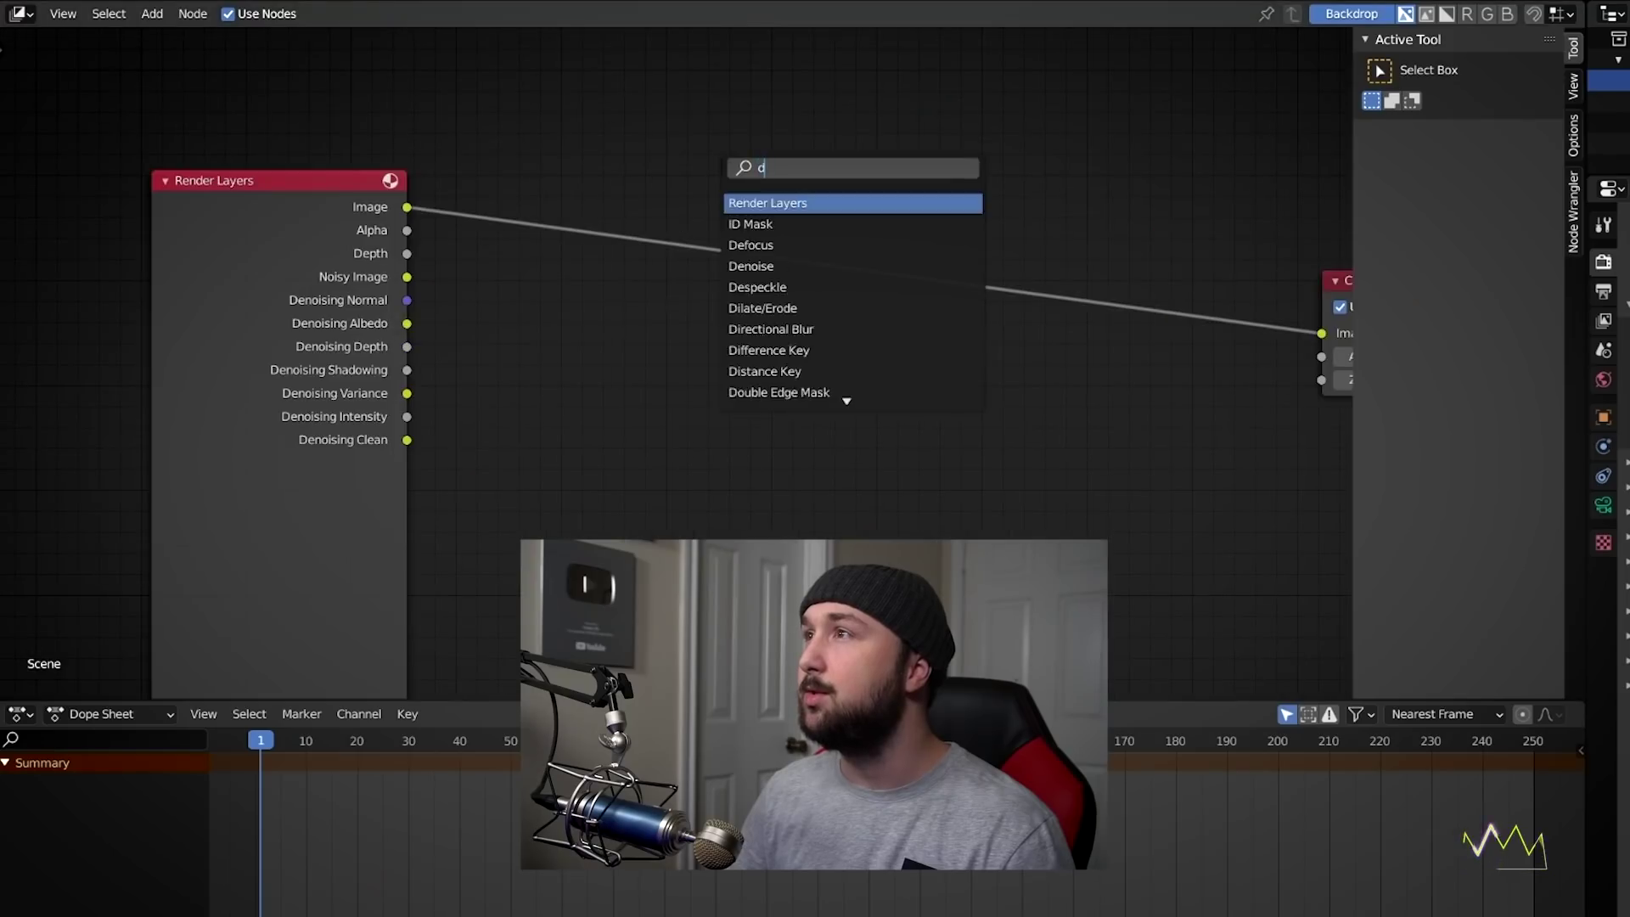
text(enoise)
key(Return)
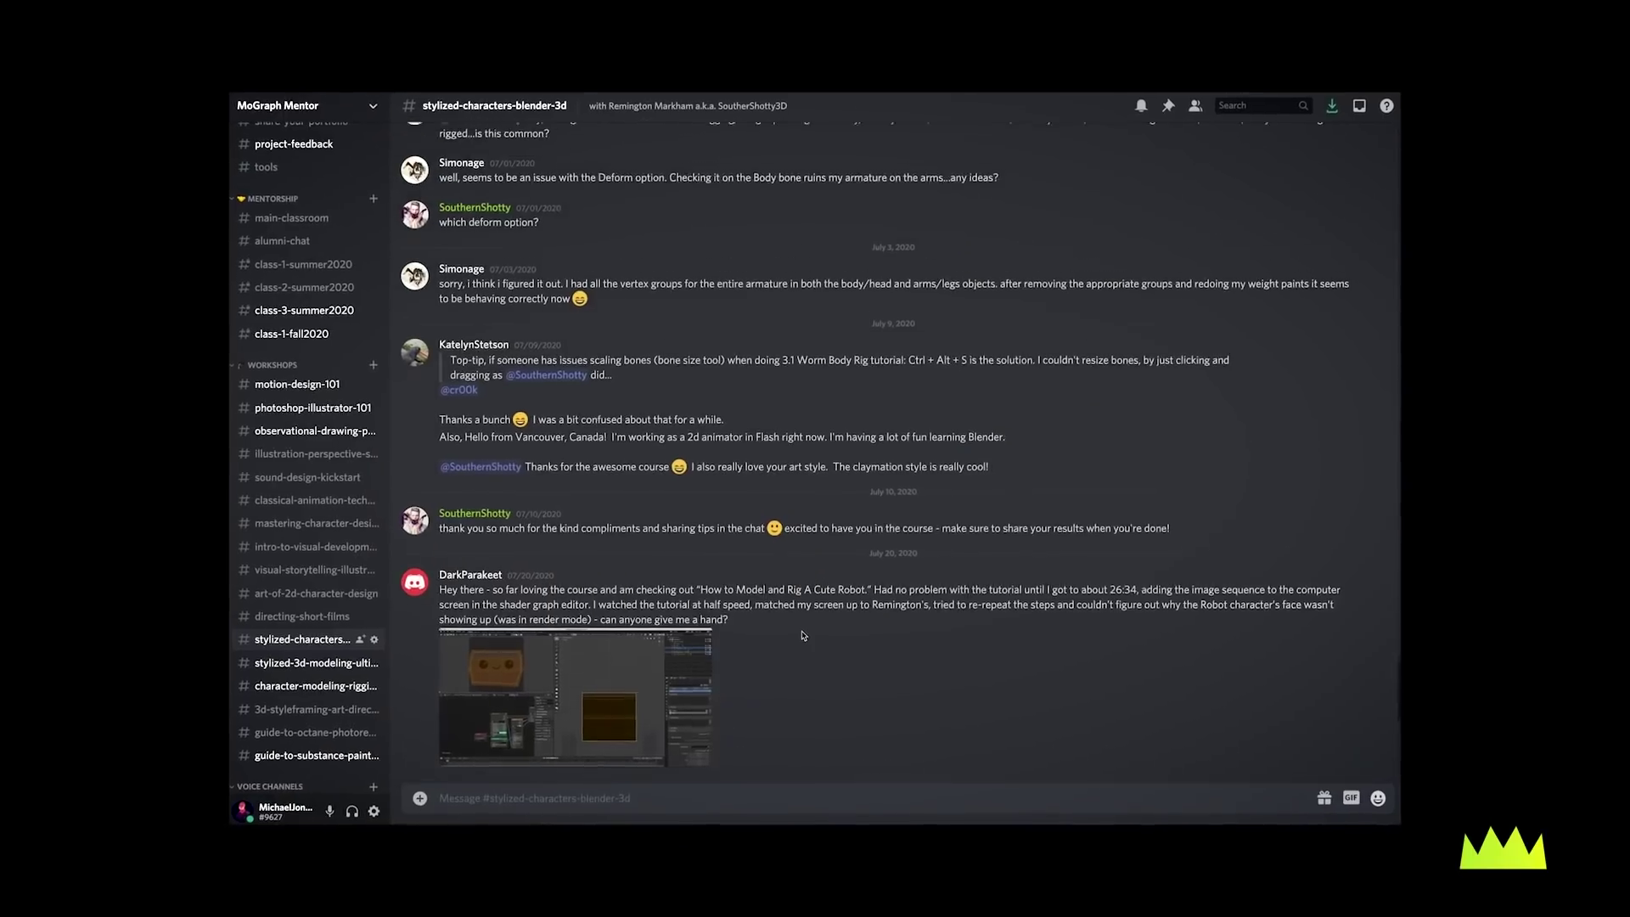
scroll(802, 644, up, 2)
scroll(802, 644, down, 3)
scroll(802, 643, down, 5)
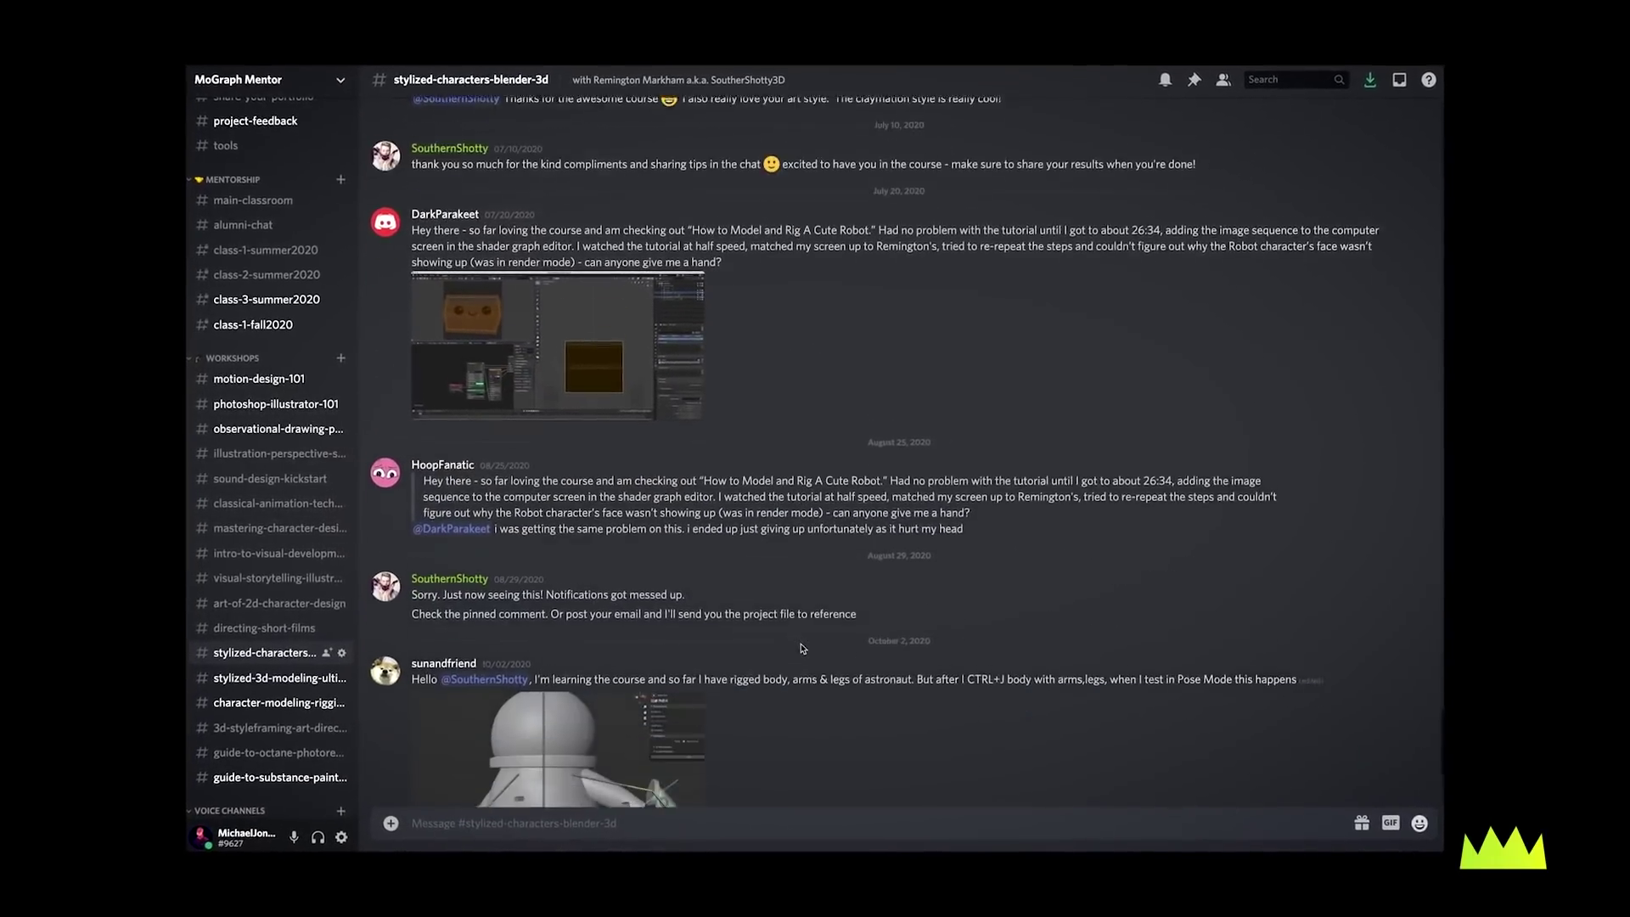
scroll(802, 654, down, 5)
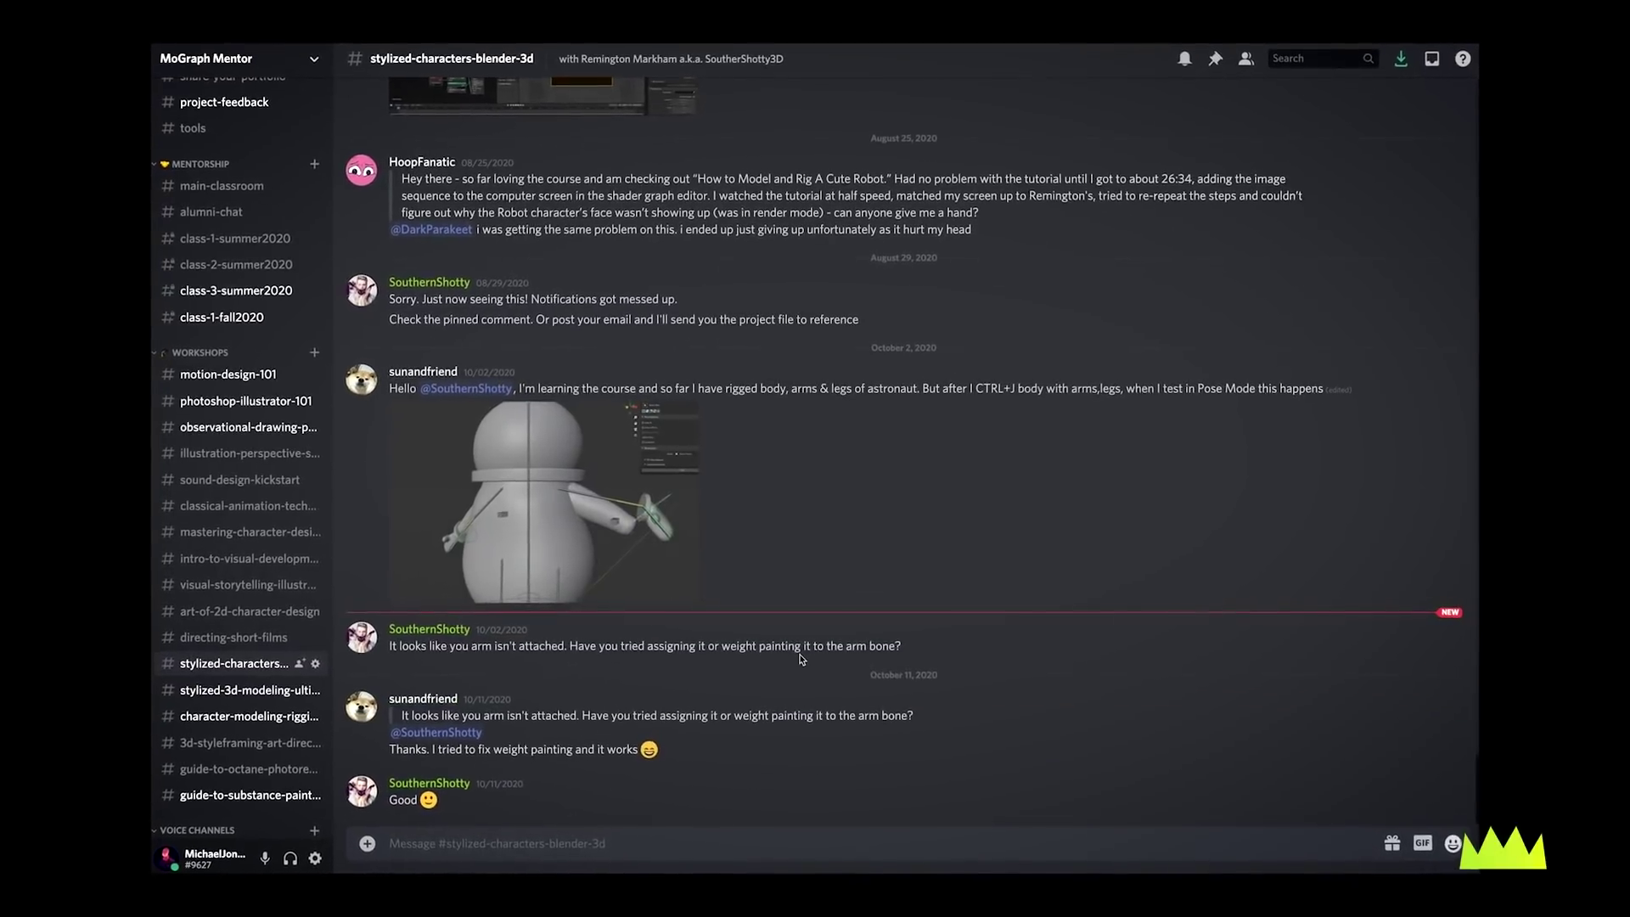